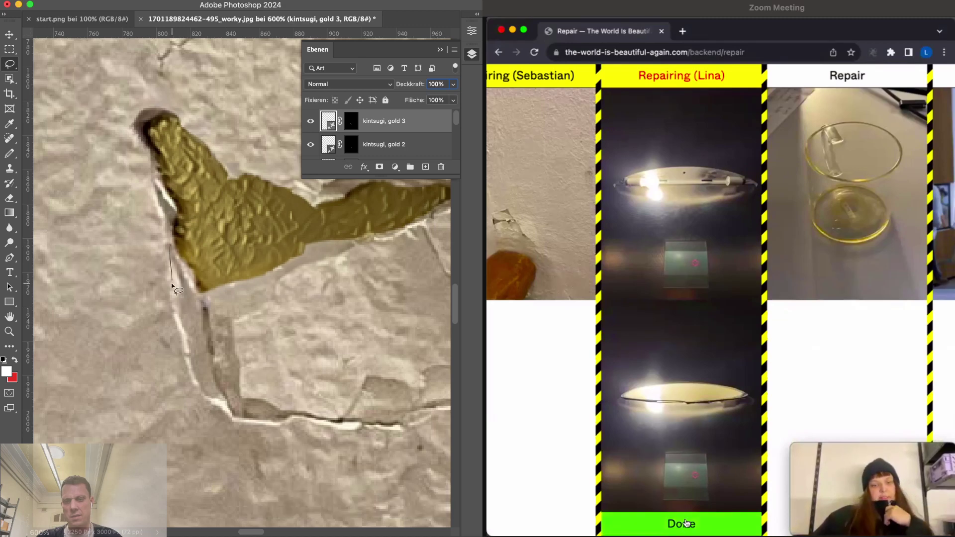
Lasso the L-shaped crack running down from the gold-filled area and along the lower edge of the flaking plaster
{"action": "mouse_move", "coordinate": [196, 395]}
{"action": "left_mouse_down"}
{"action": "mouse_move", "coordinate": [221, 421]}
{"action": "mouse_move", "coordinate": [401, 434]}
{"action": "left_mouse_up"}
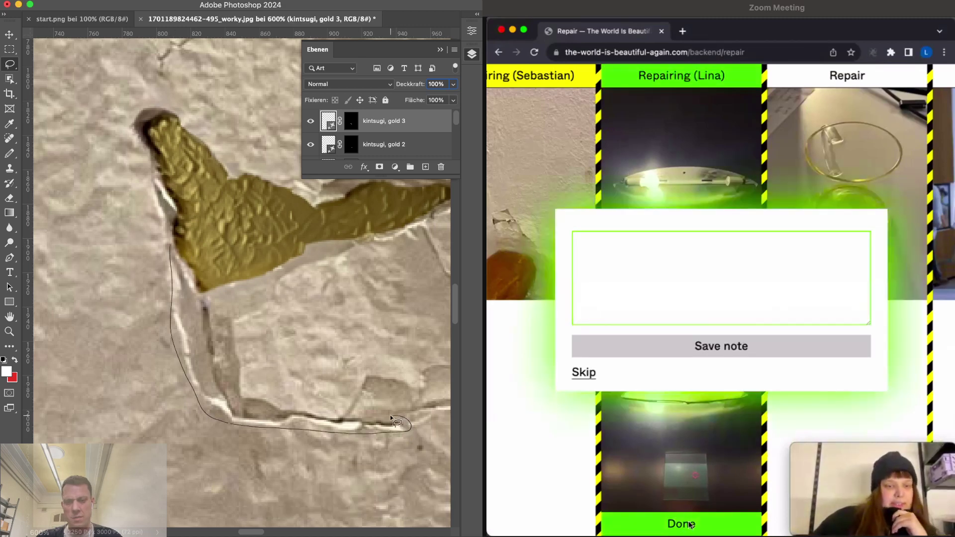
{"action": "mouse_move", "coordinate": [248, 338]}
{"action": "left_mouse_down"}
{"action": "mouse_move", "coordinate": [237, 306]}
{"action": "mouse_move", "coordinate": [217, 292]}
{"action": "left_mouse_up"}
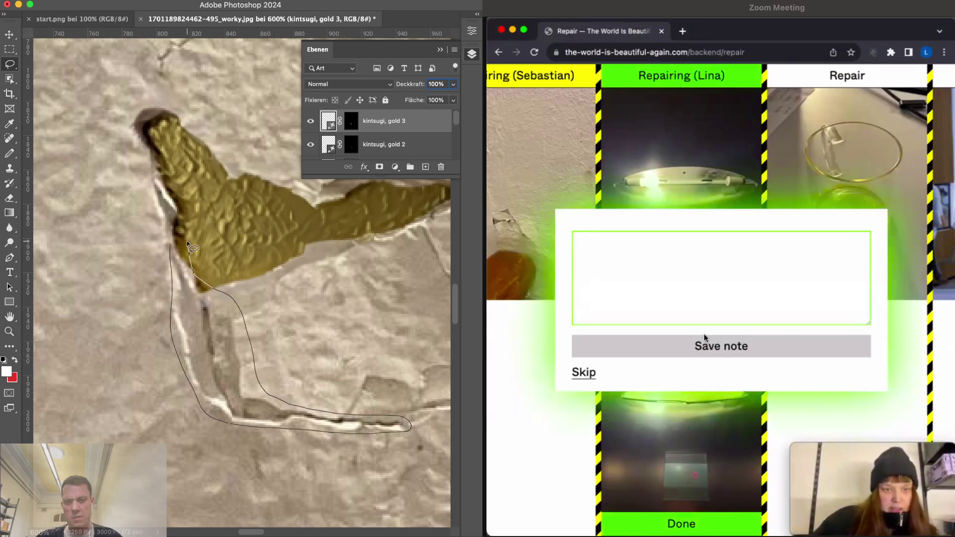
{"action": "left_click_drag", "start_coordinate": [171, 255], "coordinate": [171, 252]}
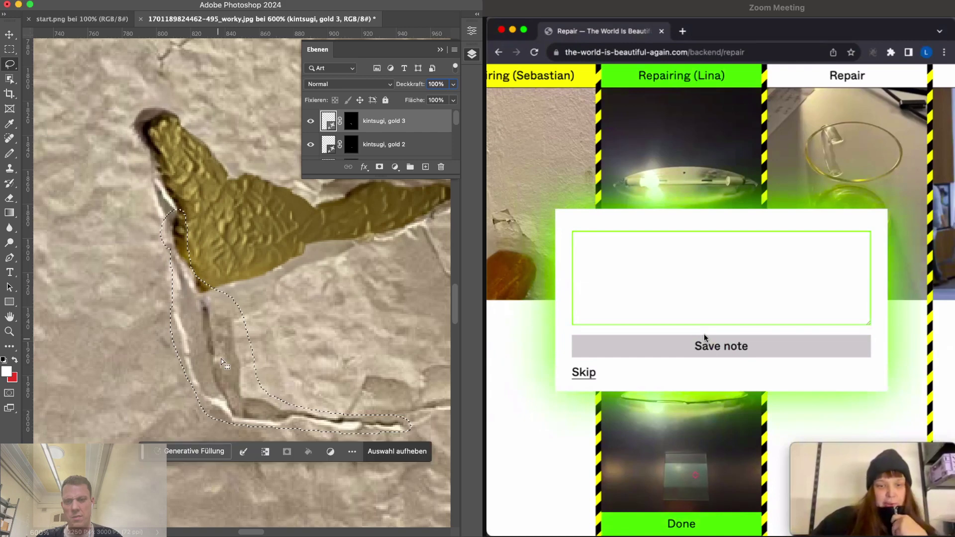
Fill the selected crack generatively with the prompt "kintsugi, gold", compare the variations and keep the first one
{"action": "left_click", "coordinate": [188, 451]}
{"action": "type", "text": "shiny"}
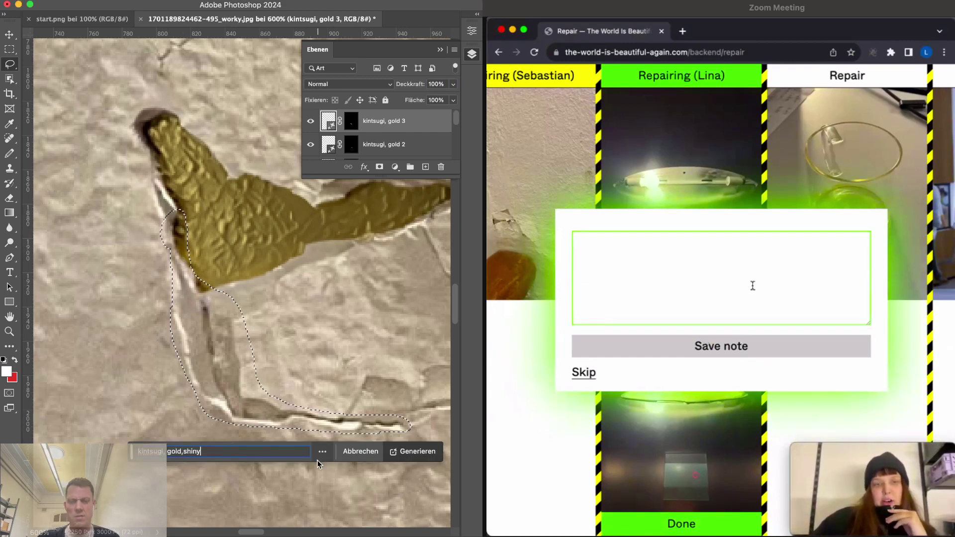
{"action": "key", "text": "BackSpace"}
{"action": "key", "text": "BackSpace"}
{"action": "key", "text": "BackSpace"}
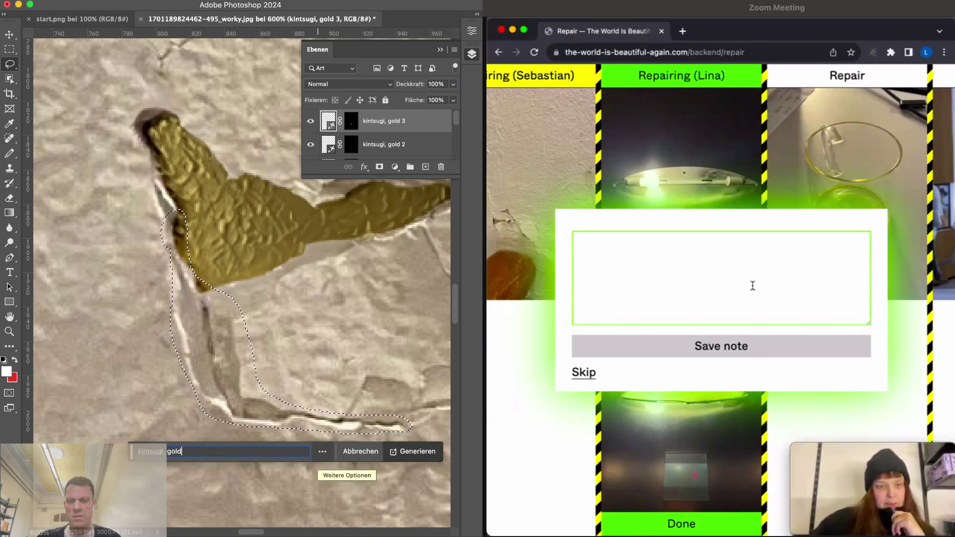
{"action": "left_click", "coordinate": [414, 451]}
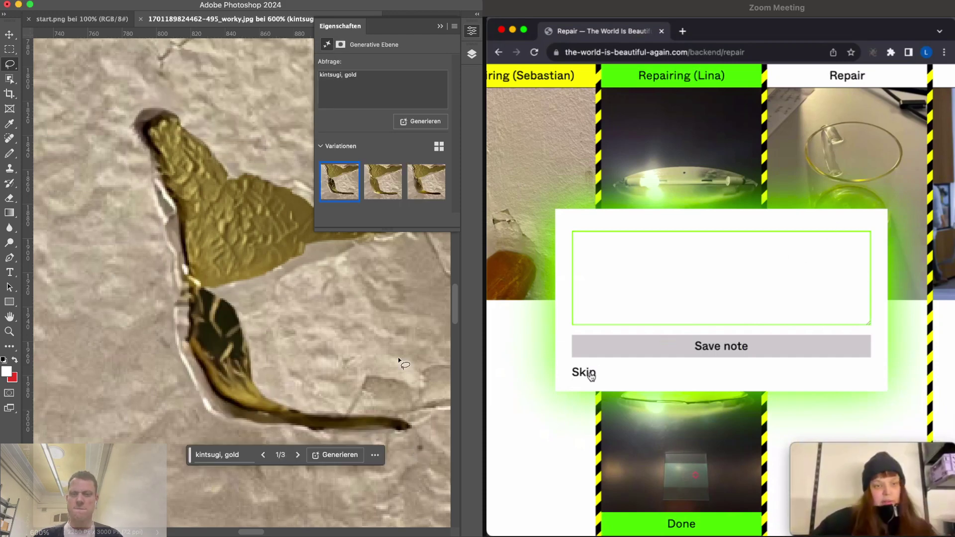
{"action": "left_click", "coordinate": [376, 196]}
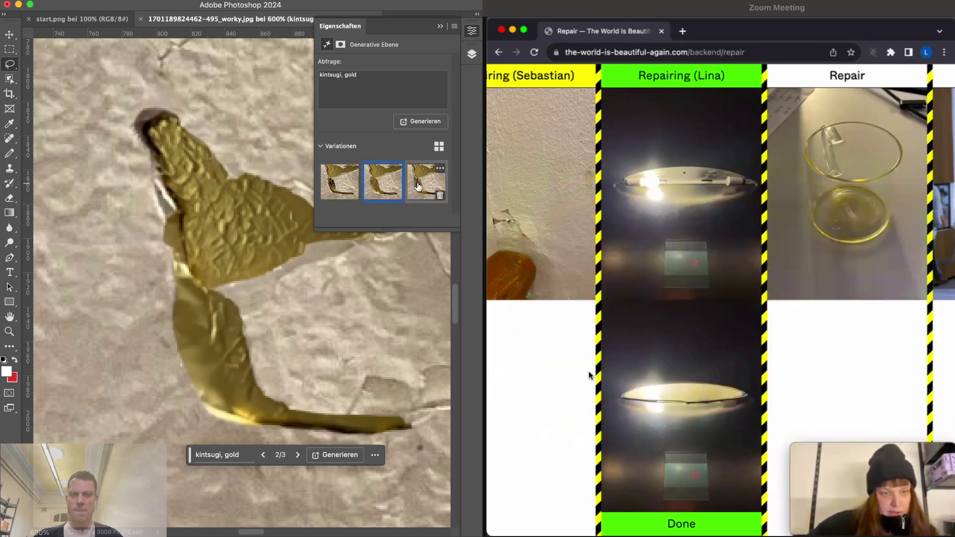
{"action": "left_click", "coordinate": [340, 188]}
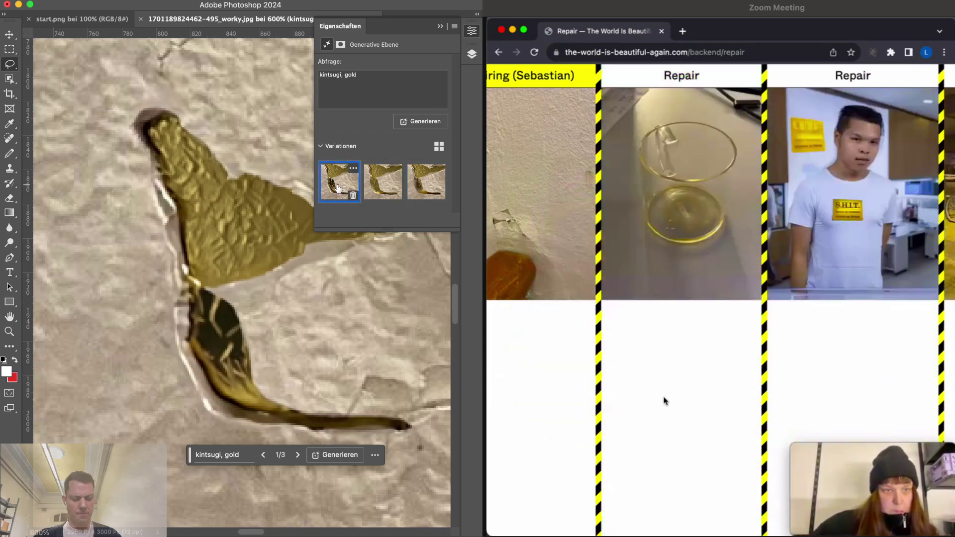
Examine the gold repairs on the wall in the whole photo and close up at 200%, with the panels hidden
{"action": "key", "text": "super+0"}
{"action": "key", "text": "Tab"}
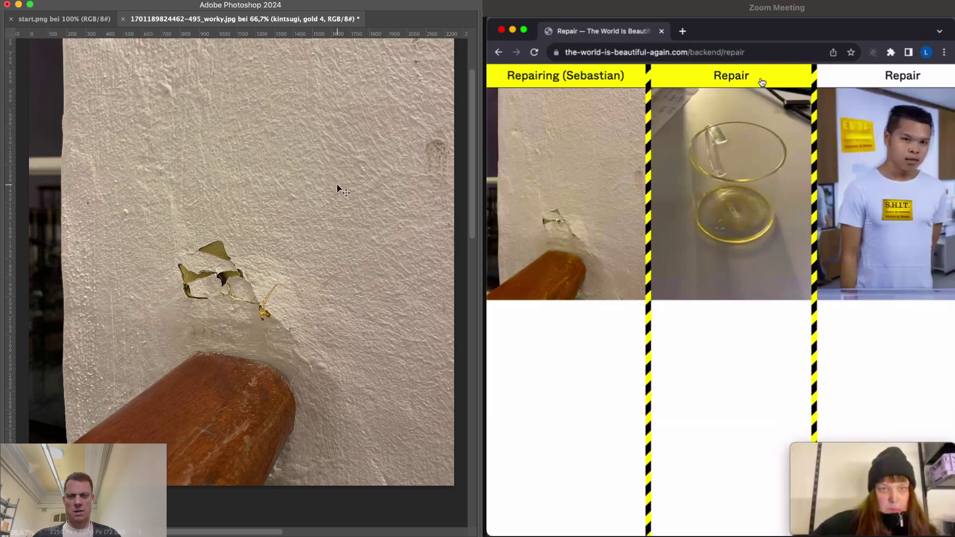
{"action": "key", "text": "super+minus"}
{"action": "key", "text": "super+minus"}
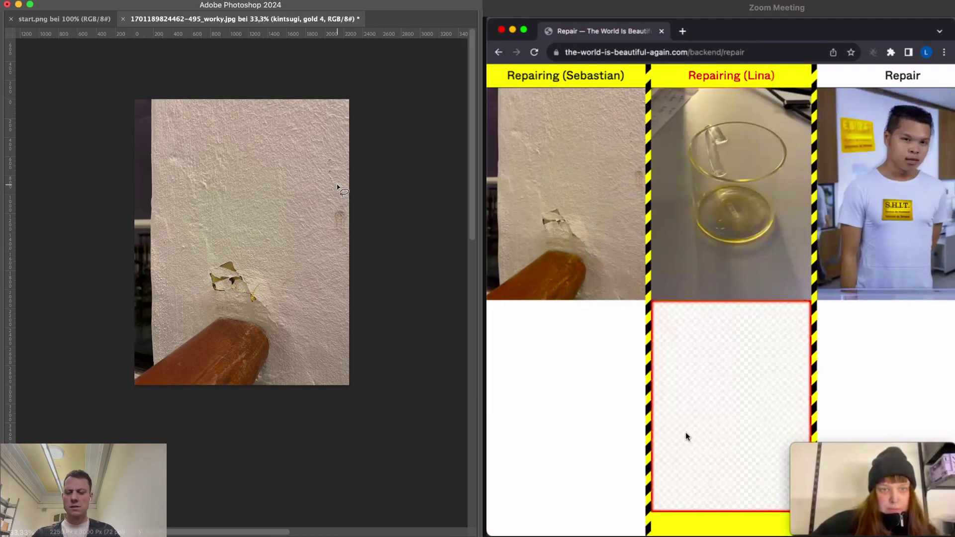
{"action": "key", "text": "super+plus"}
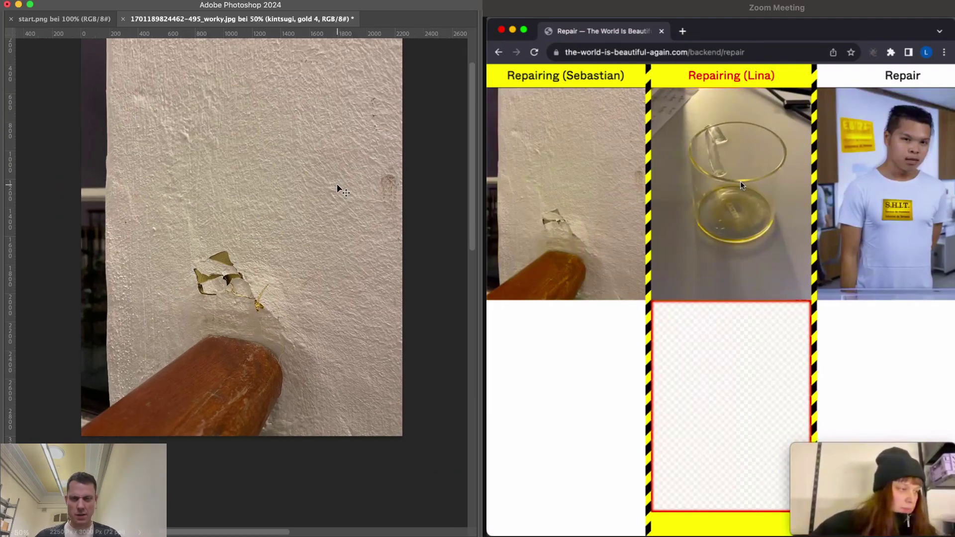
{"action": "key", "text": "super+plus"}
{"action": "key", "text": "super+plus"}
{"action": "key", "text": "super+plus"}
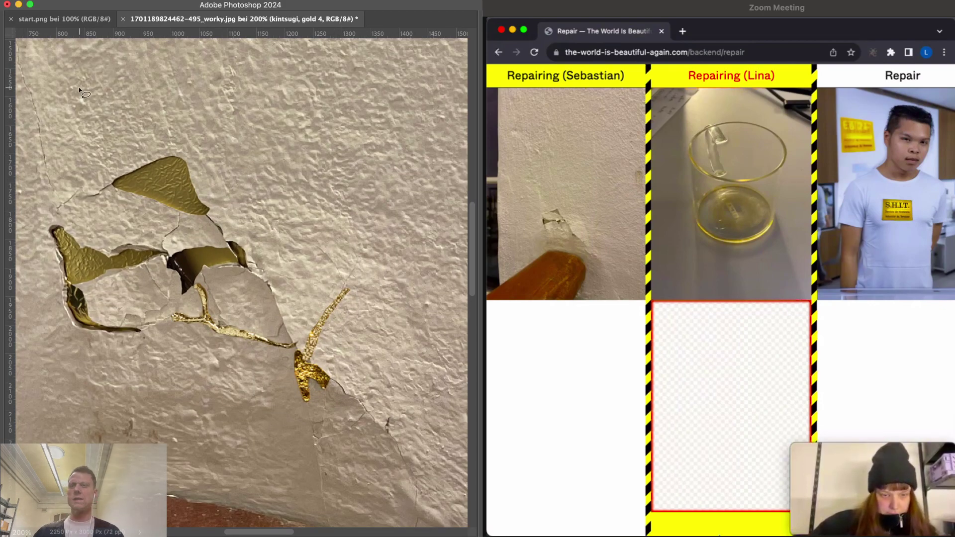
{"action": "left_click", "coordinate": [112, 0]}
{"action": "mouse_move", "coordinate": [259, 172]}
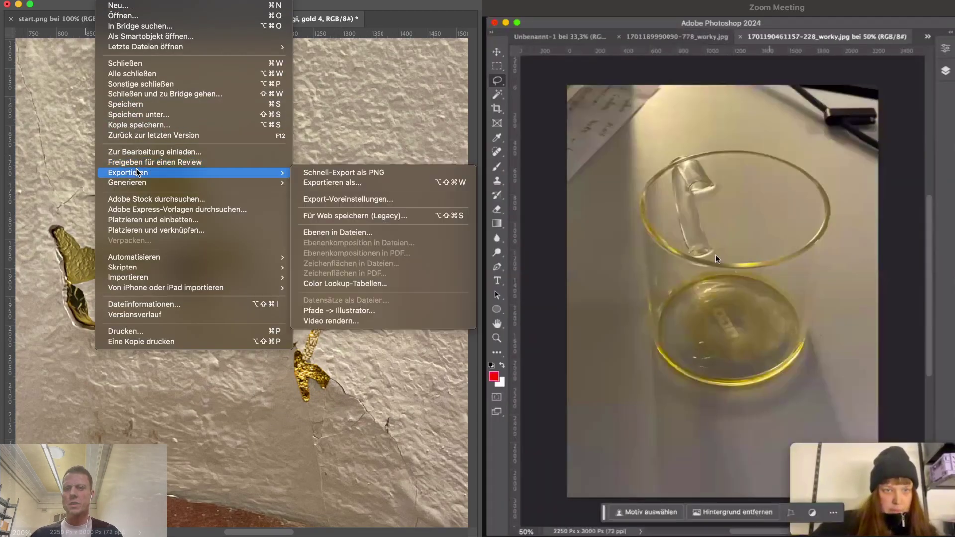
{"action": "left_click", "coordinate": [321, 216]}
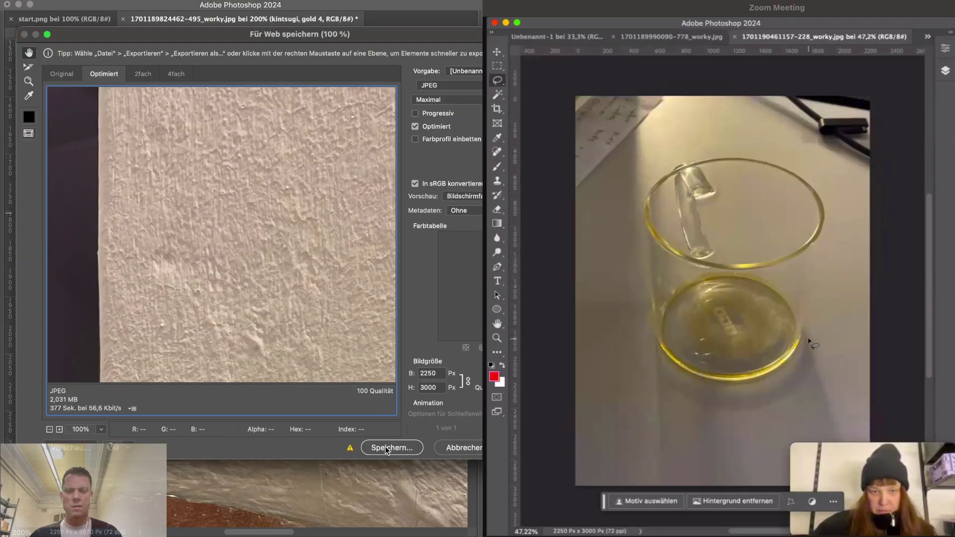
{"action": "left_click", "coordinate": [386, 446]}
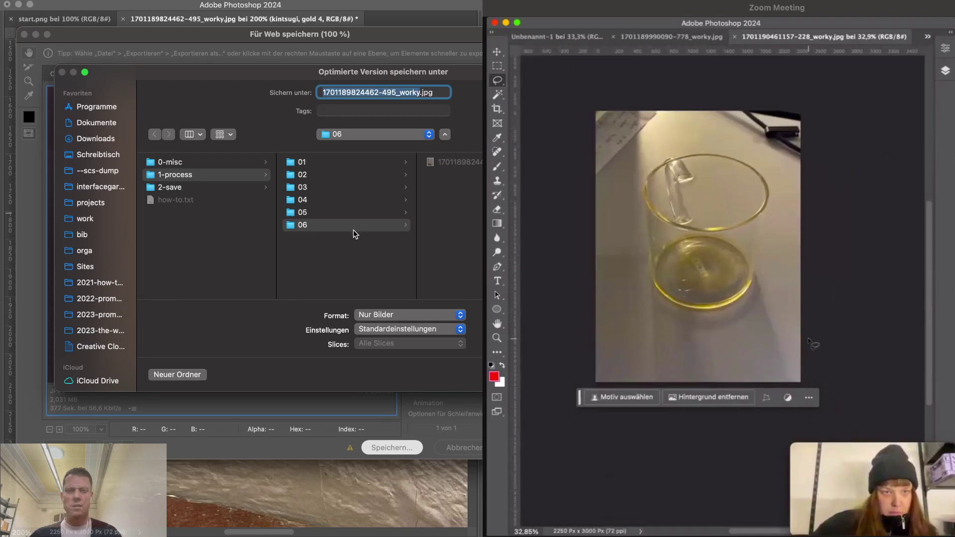
{"action": "left_click", "coordinate": [354, 227]}
{"action": "left_click_drag", "start_coordinate": [400, 92], "coordinate": [413, 93]}
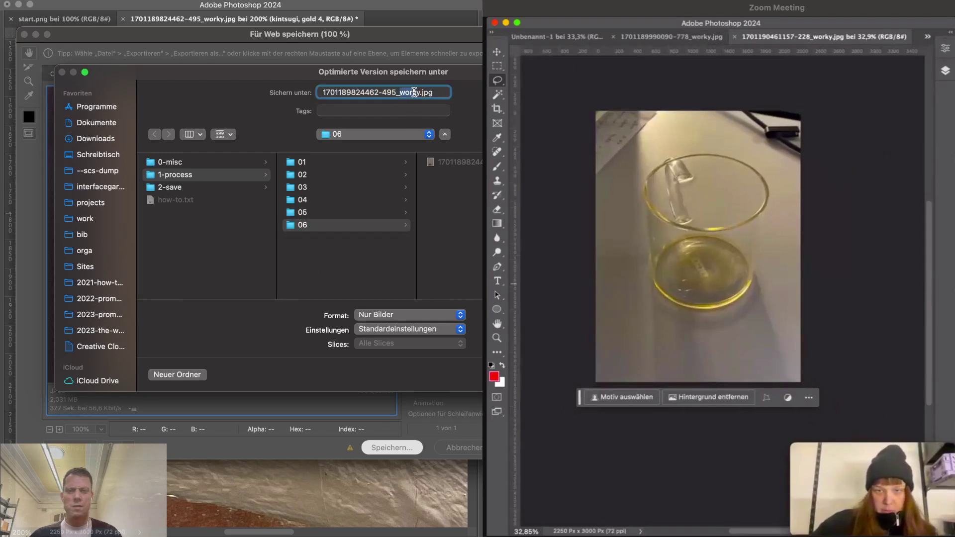
{"action": "type", "text": "repa"}
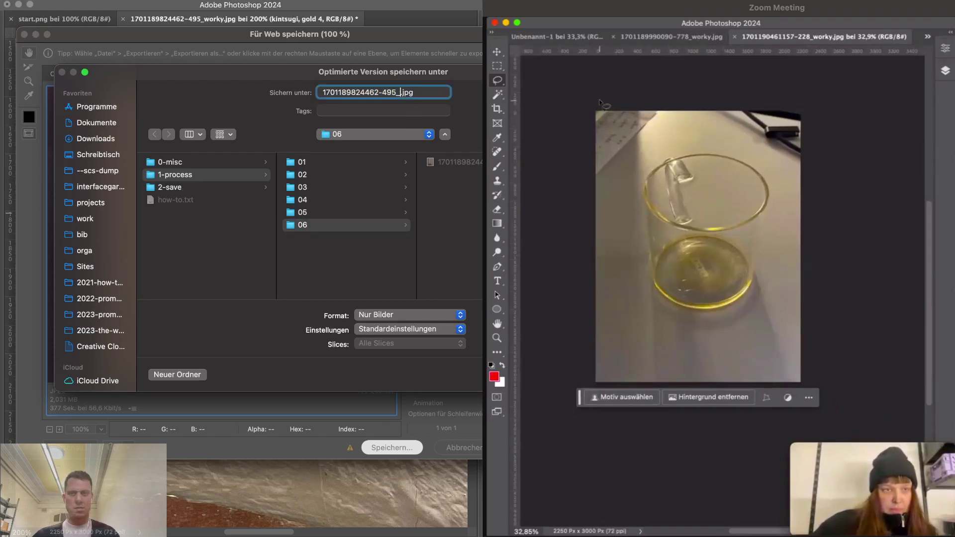
{"action": "type", "text": "ired"}
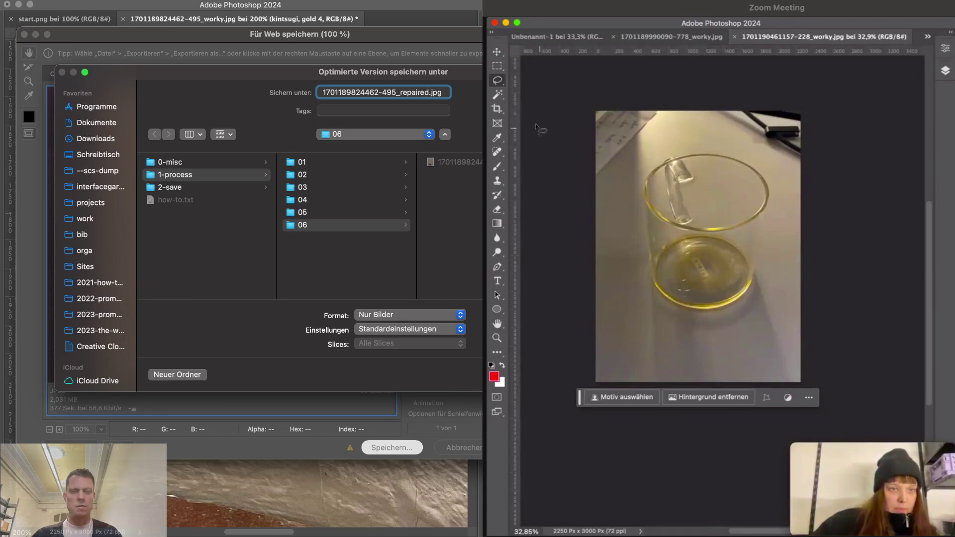
{"action": "key", "text": "Return"}
{"action": "key", "text": "super+Tab"}
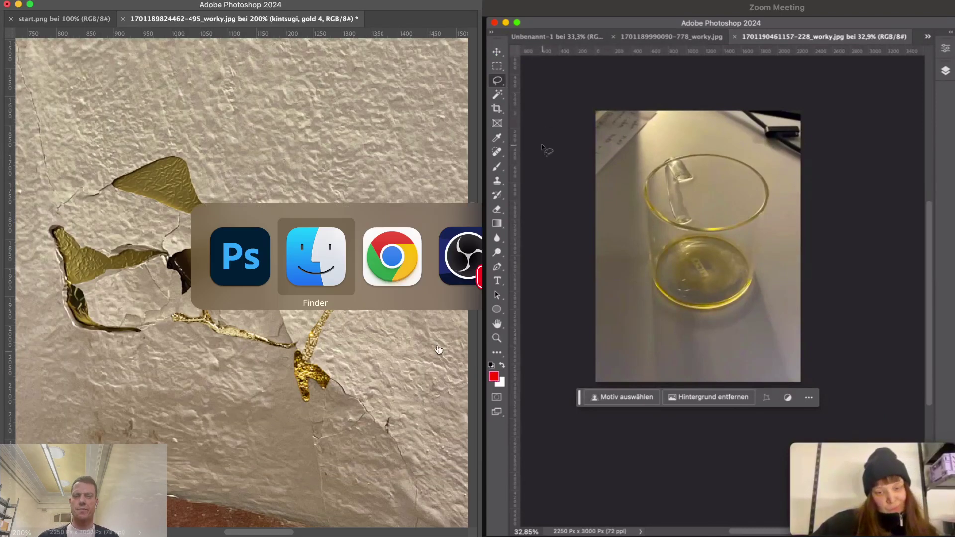
{"action": "key", "text": "space"}
{"action": "key", "text": "Up"}
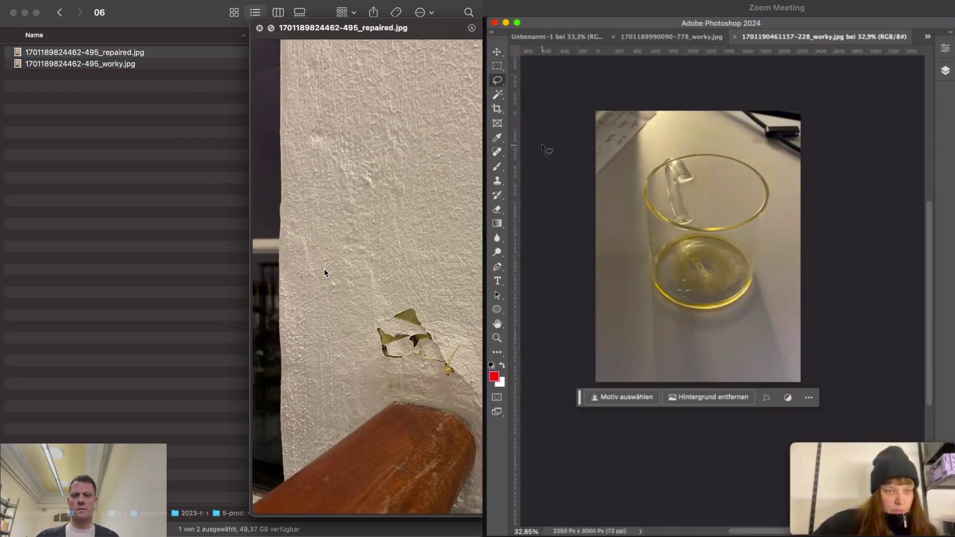
{"action": "key", "text": "Down"}
{"action": "key", "text": "Up"}
{"action": "key", "text": "Down"}
{"action": "key", "text": "Up"}
{"action": "key", "text": "Down"}
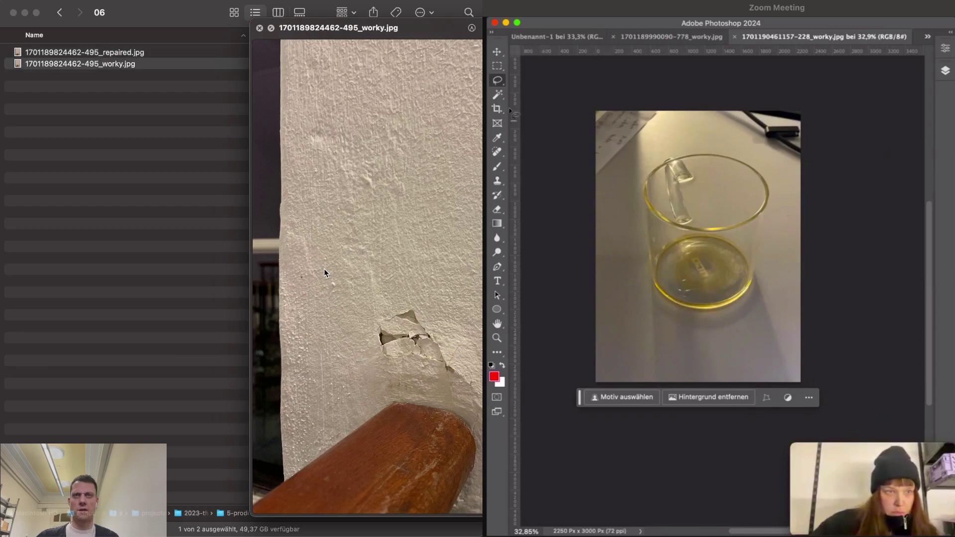
{"action": "key", "text": "Up"}
{"action": "key", "text": "space"}
{"action": "key", "text": "super+Tab"}
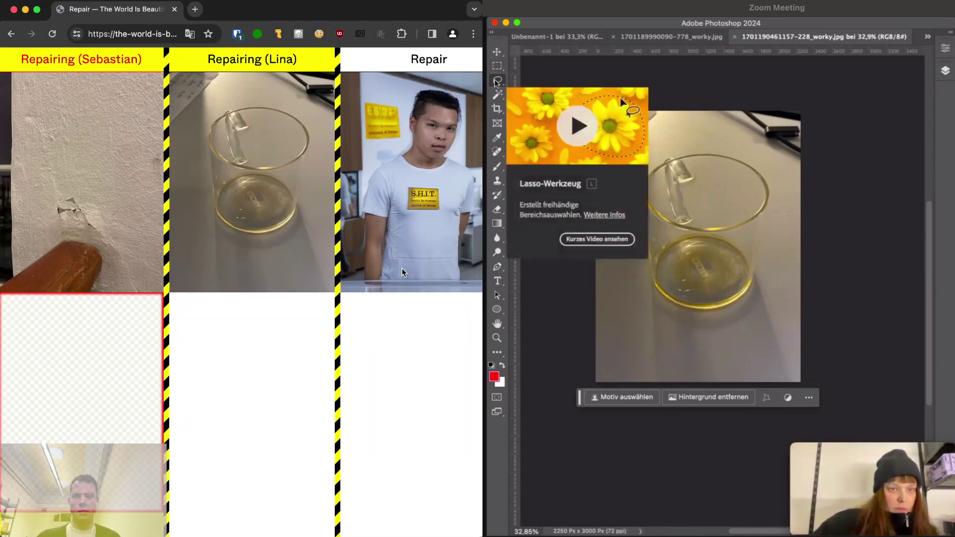
{"action": "key", "text": "super+Tab"}
{"action": "left_click_drag", "start_coordinate": [128, 54], "coordinate": [94, 334]}
{"action": "key", "text": "super+Tab"}
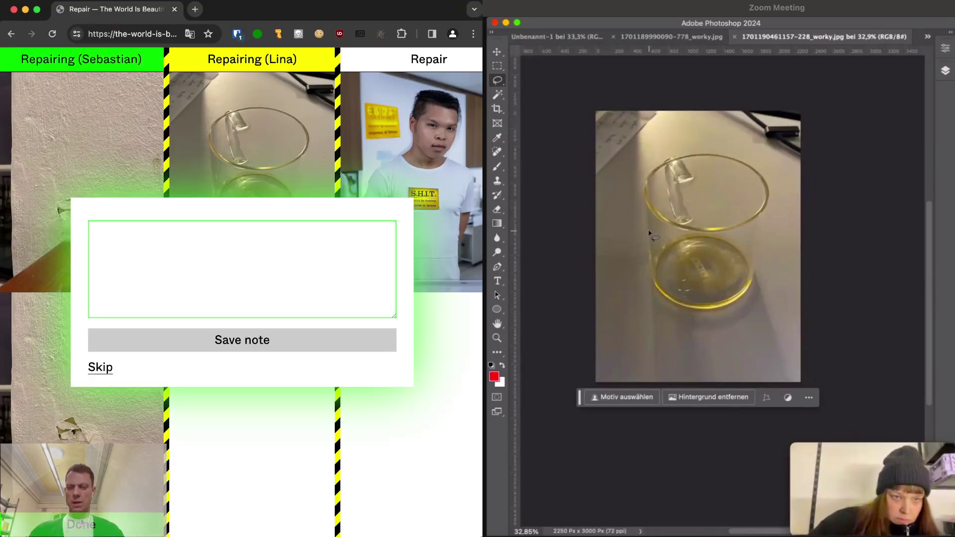
{"action": "left_click", "coordinate": [100, 368]}
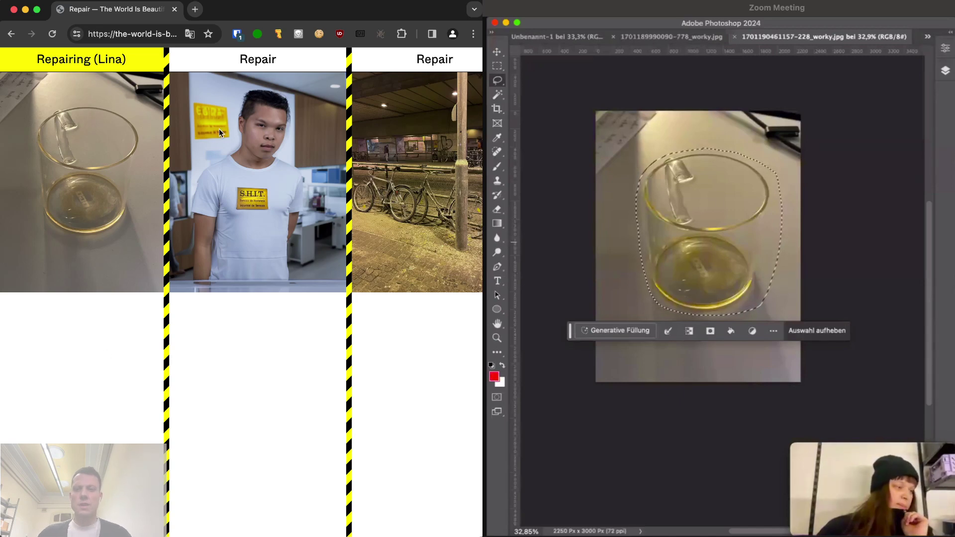
{"action": "left_click", "coordinate": [240, 70]}
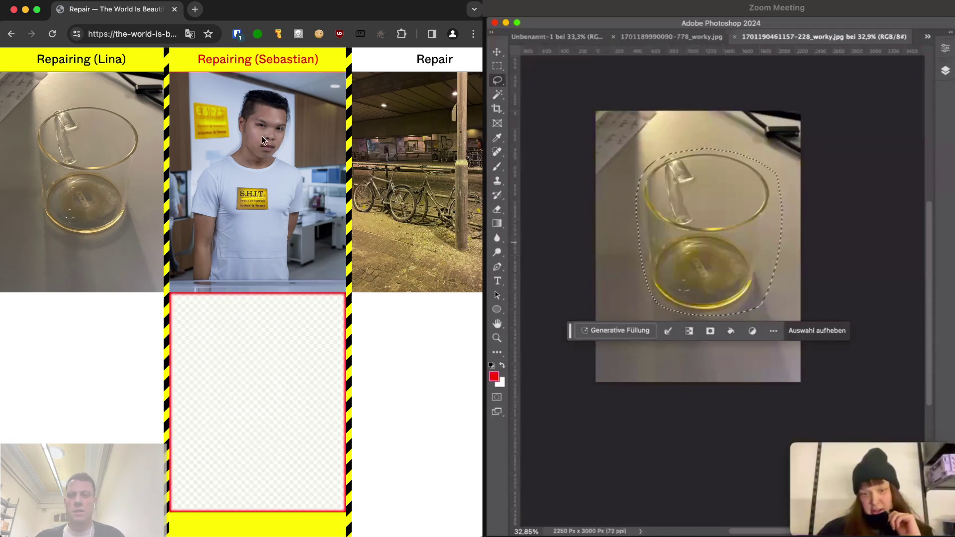
{"action": "key", "text": "super+Tab"}
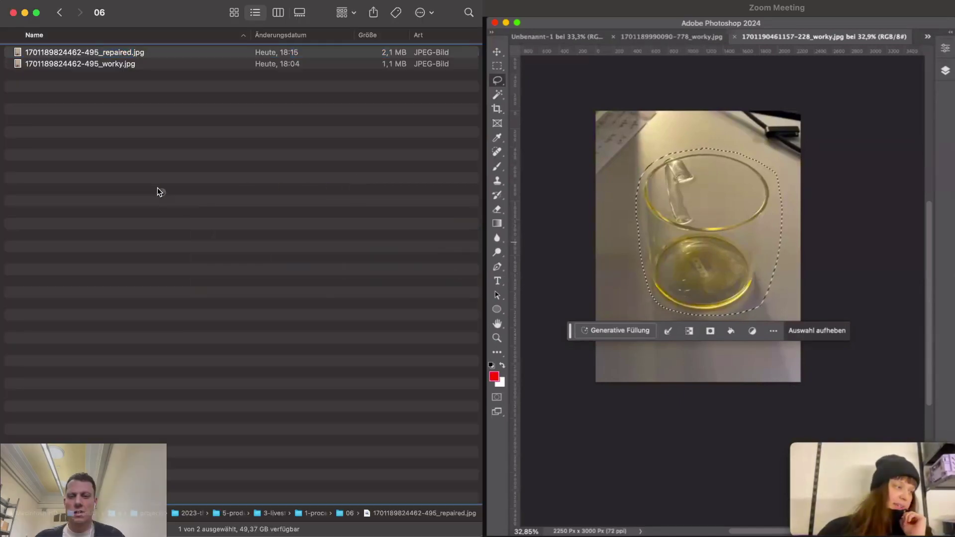
{"action": "right_click", "coordinate": [131, 75]}
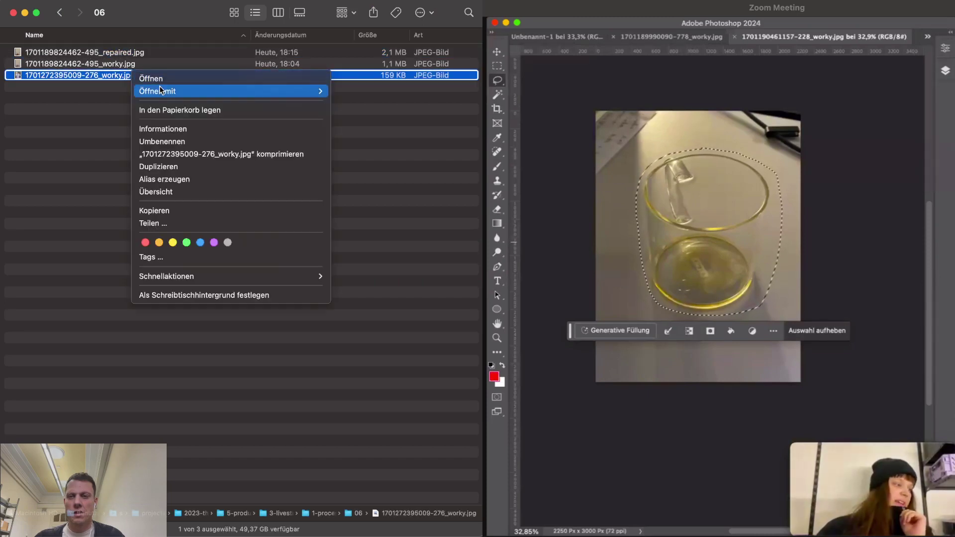
{"action": "mouse_move", "coordinate": [163, 91]}
{"action": "left_click", "coordinate": [354, 147]}
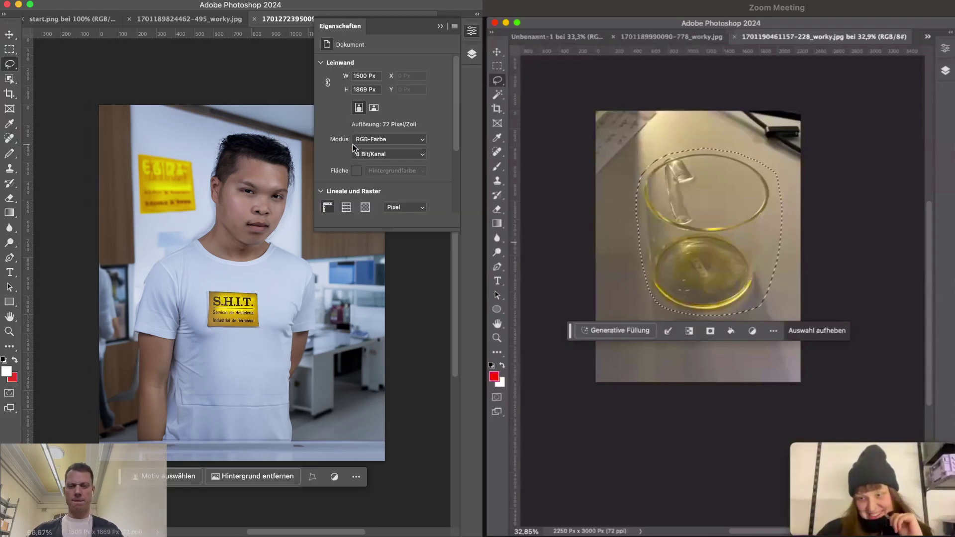
{"action": "key", "text": "Tab"}
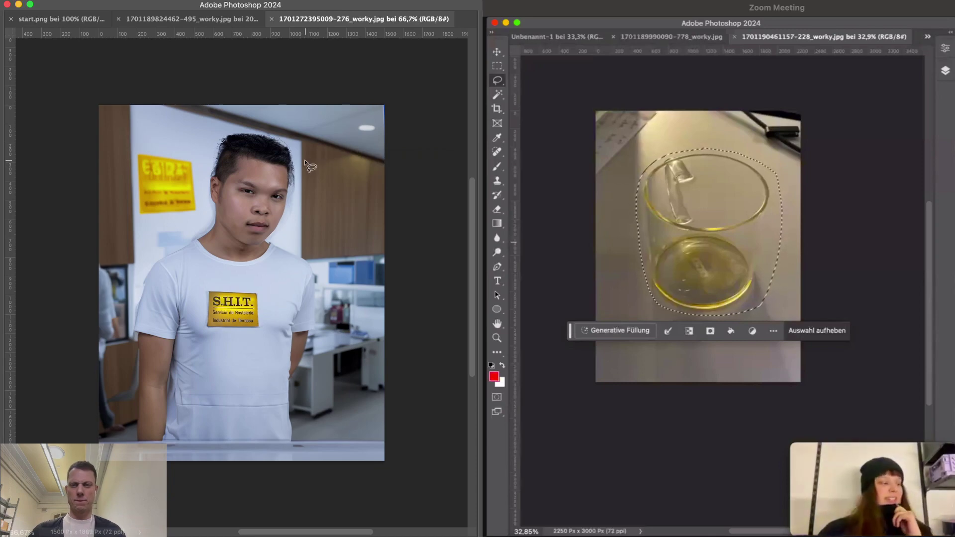
{"action": "key", "text": "Tab"}
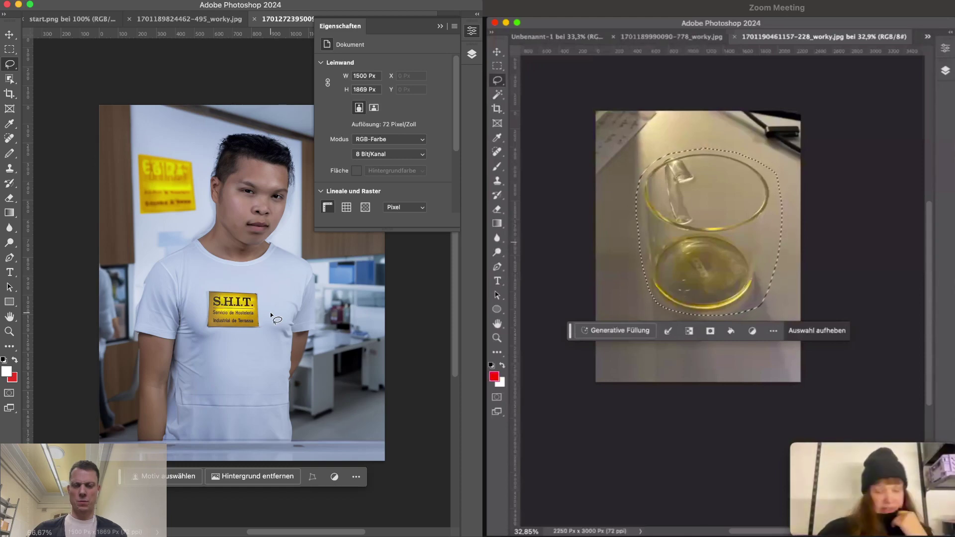
{"action": "key", "text": "Tab"}
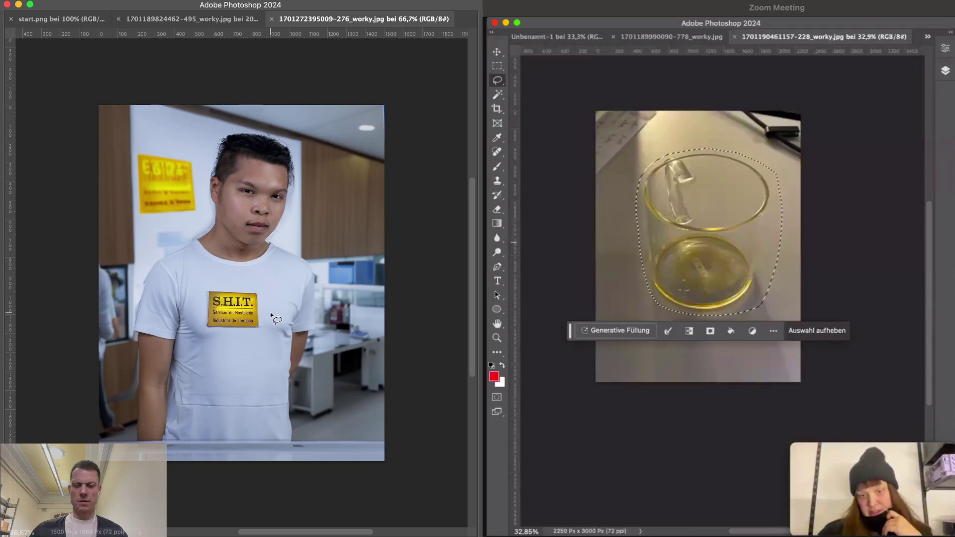
{"action": "key", "text": "Tab"}
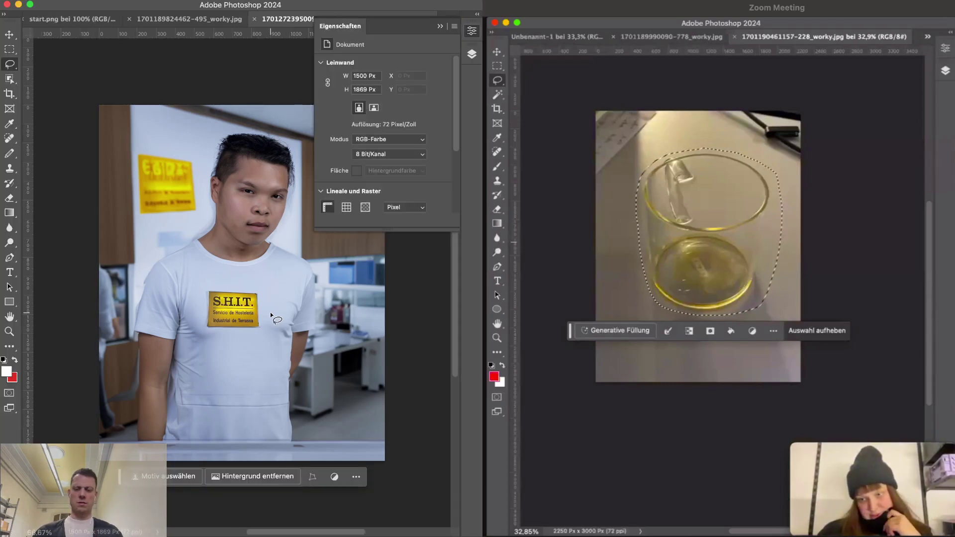
Hide the panels and lasso the man's head and neck, extending the selection beside his ear and jaw
{"action": "key", "text": "Tab"}
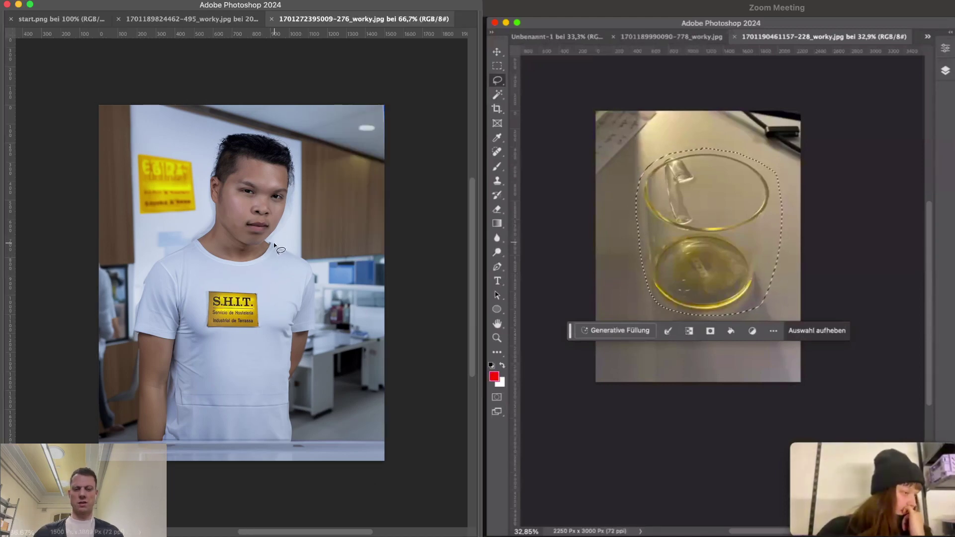
{"action": "mouse_move", "coordinate": [274, 243]}
{"action": "left_mouse_down"}
{"action": "mouse_move", "coordinate": [234, 267]}
{"action": "mouse_move", "coordinate": [195, 249]}
{"action": "mouse_move", "coordinate": [207, 225]}
{"action": "mouse_move", "coordinate": [205, 165]}
{"action": "mouse_move", "coordinate": [231, 129]}
{"action": "mouse_move", "coordinate": [263, 125]}
{"action": "mouse_move", "coordinate": [303, 137]}
{"action": "mouse_move", "coordinate": [319, 184]}
{"action": "mouse_move", "coordinate": [307, 218]}
{"action": "mouse_move", "coordinate": [275, 243]}
{"action": "left_mouse_up"}
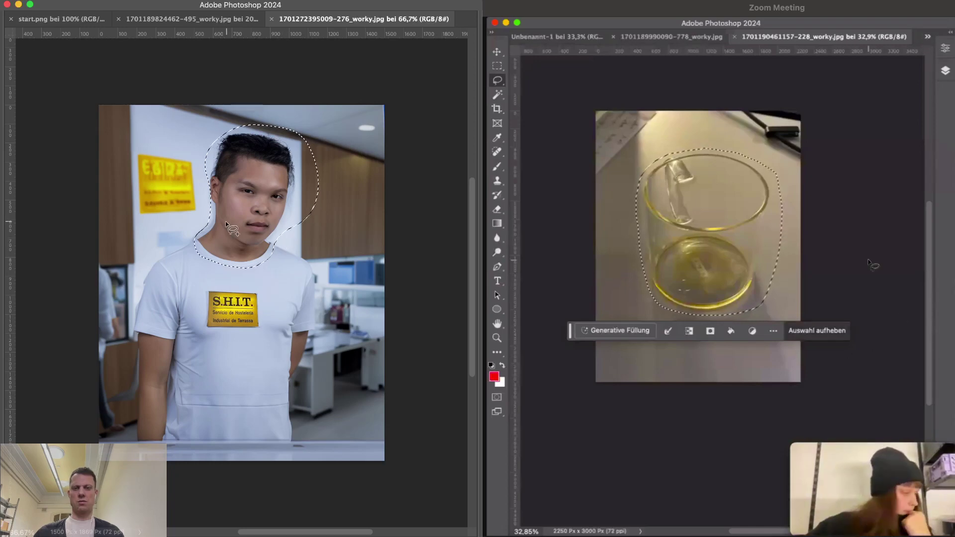
{"action": "mouse_move", "coordinate": [226, 224]}
{"action": "left_mouse_down"}
{"action": "mouse_move", "coordinate": [212, 237]}
{"action": "mouse_move", "coordinate": [206, 167]}
{"action": "left_mouse_up"}
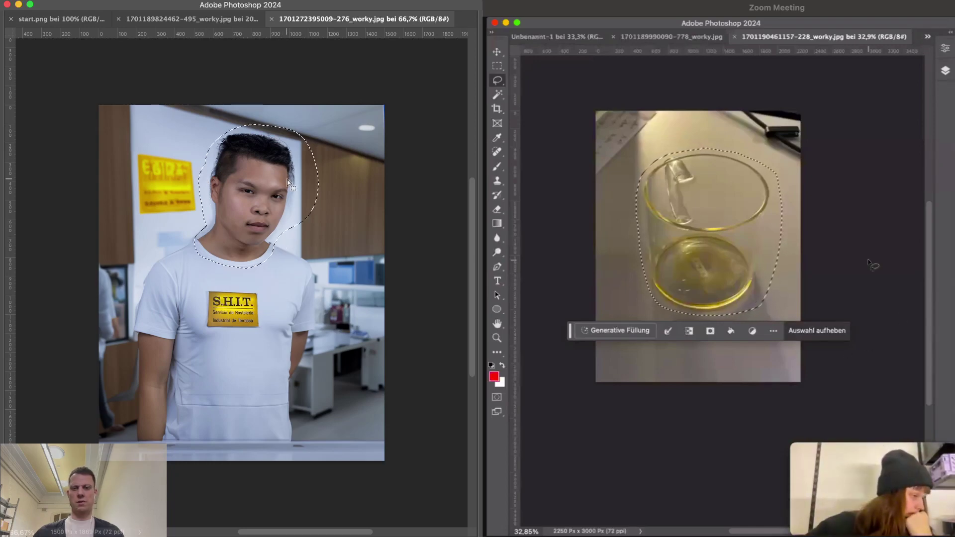
Generate a fill for the selected head and neck area with the prompt "wall of a store"
{"action": "key", "text": "Tab"}
{"action": "left_click", "coordinate": [159, 284]}
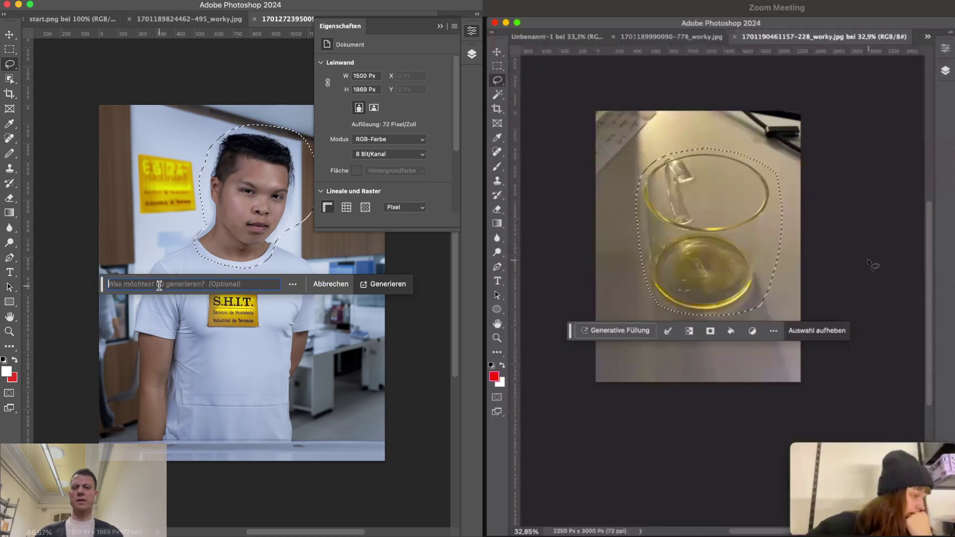
{"action": "left_click", "coordinate": [440, 25]}
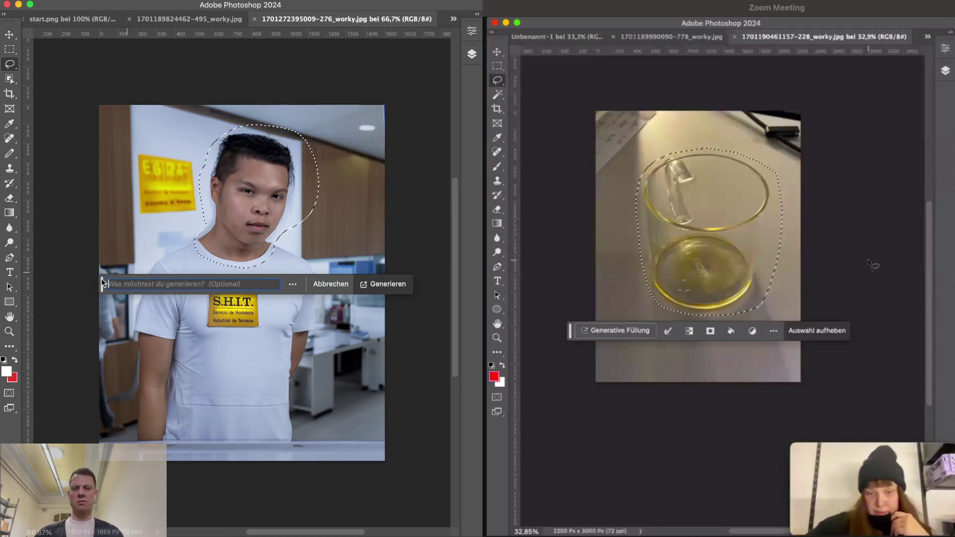
{"action": "left_click_drag", "start_coordinate": [103, 283], "coordinate": [136, 394]}
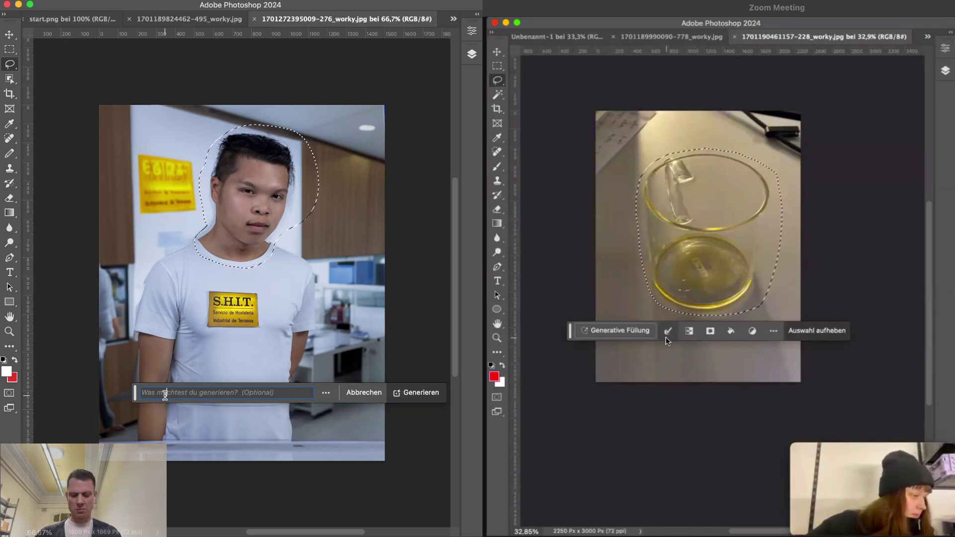
{"action": "type", "text": "wall of a"}
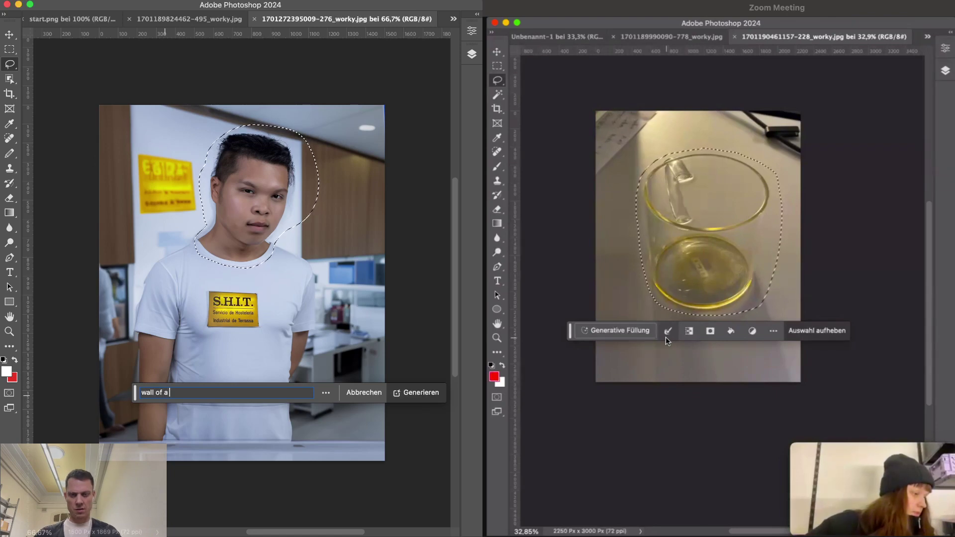
{"action": "type", "text": " store"}
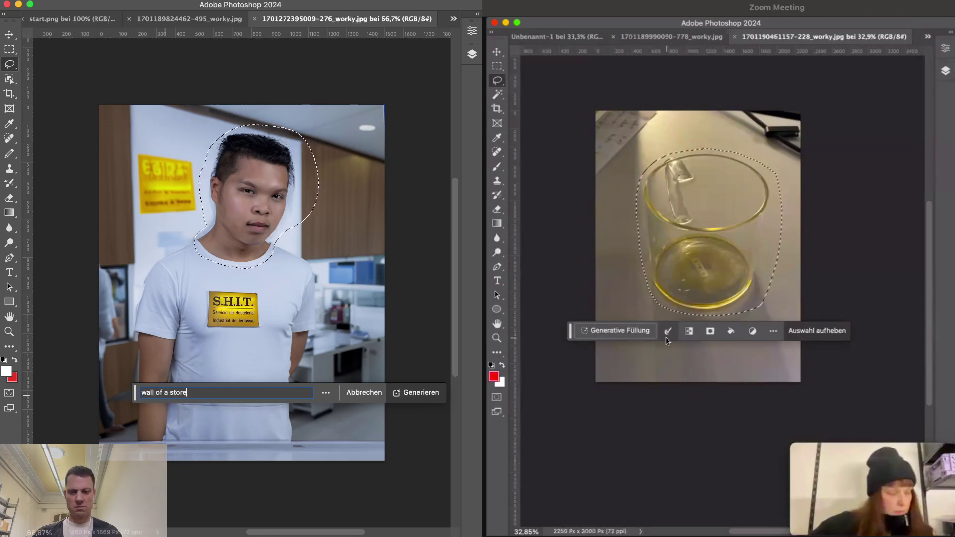
{"action": "left_click", "coordinate": [403, 398]}
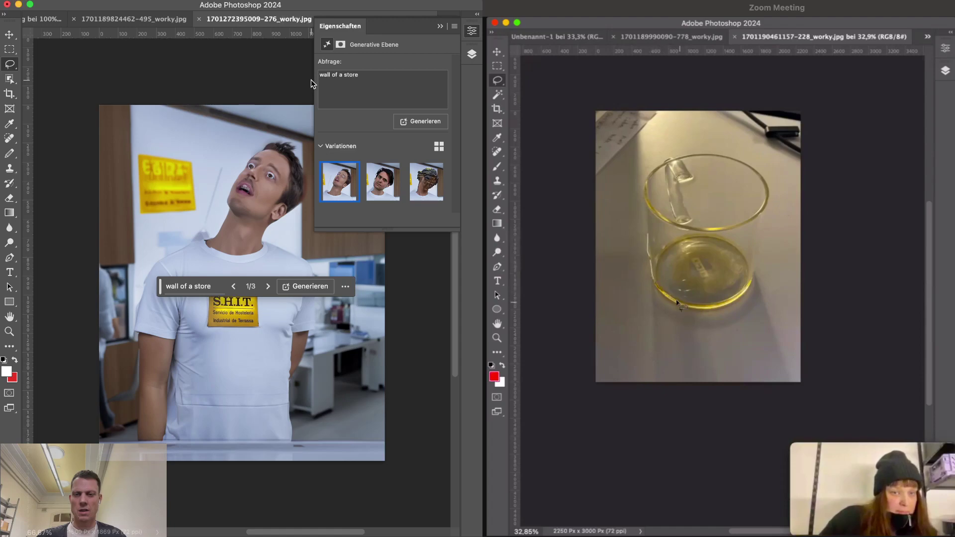
Compare the generated "wall of a store" variations and choose the third one, with the faceless carved head
{"action": "left_click_drag", "start_coordinate": [161, 288], "coordinate": [191, 398]}
{"action": "left_click", "coordinate": [372, 198]}
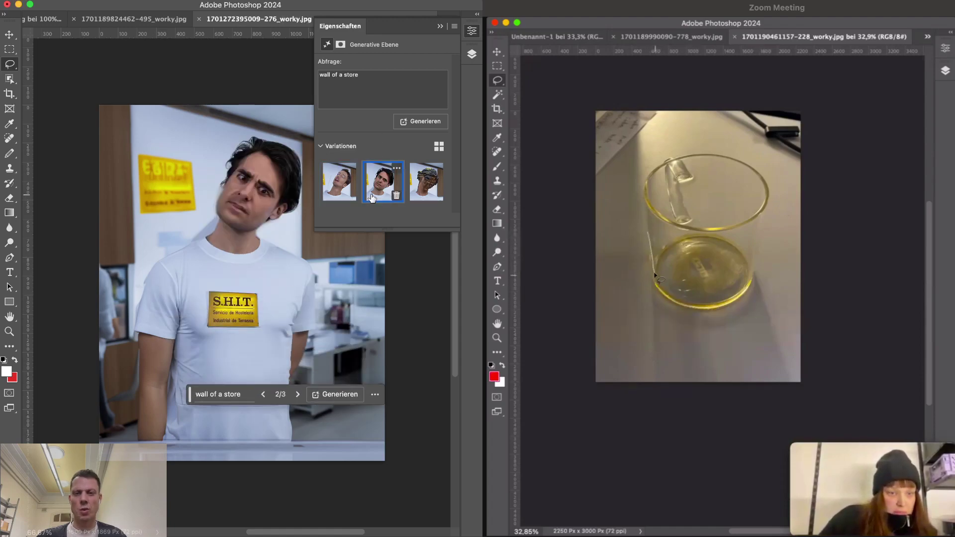
{"action": "left_click", "coordinate": [423, 194]}
{"action": "key", "text": "Tab"}
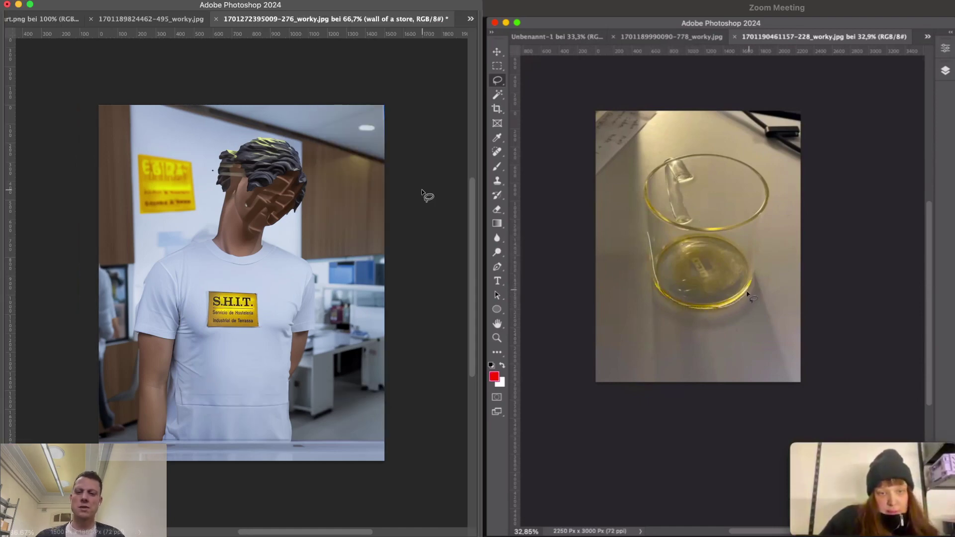
{"action": "key", "text": "Tab"}
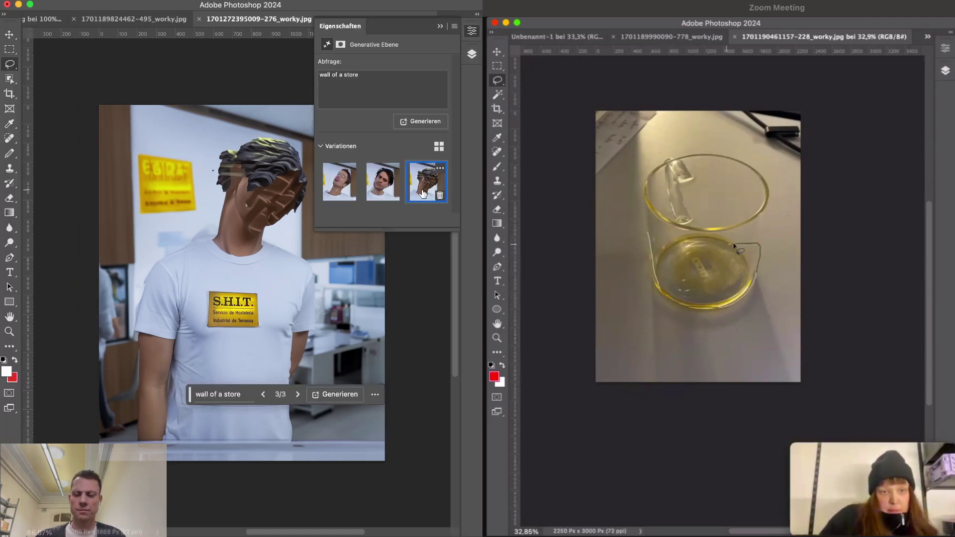
{"action": "key", "text": "Tab"}
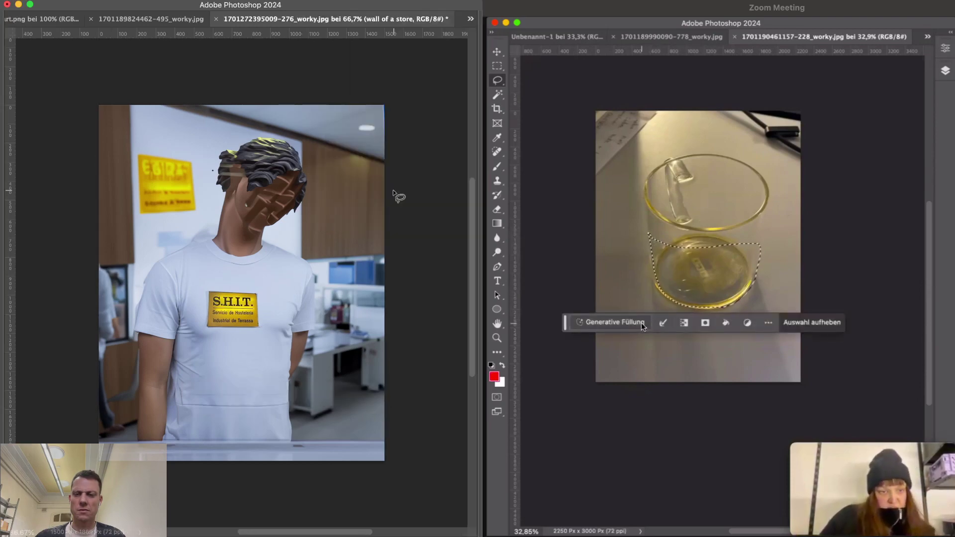
{"action": "key", "text": "Tab"}
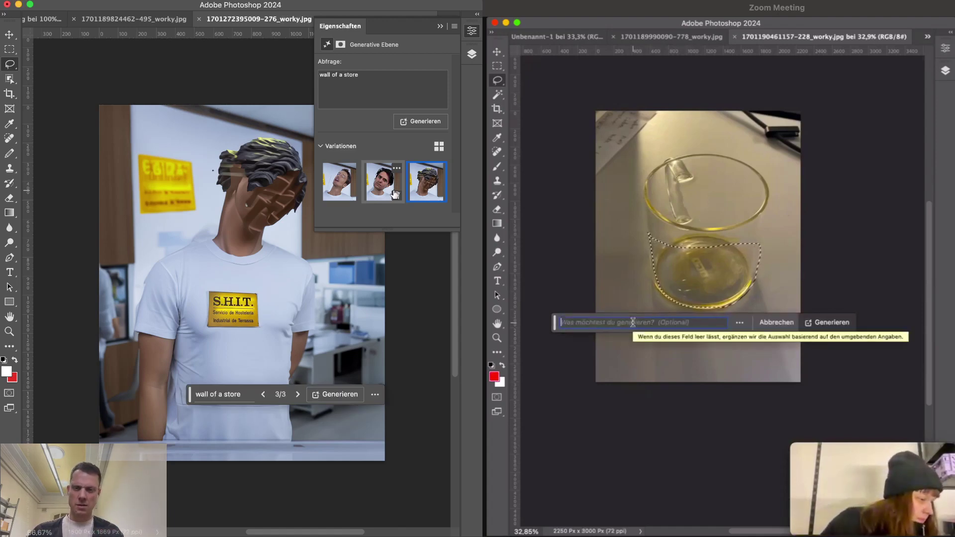
{"action": "key", "text": "Tab"}
{"action": "key", "text": "Tab"}
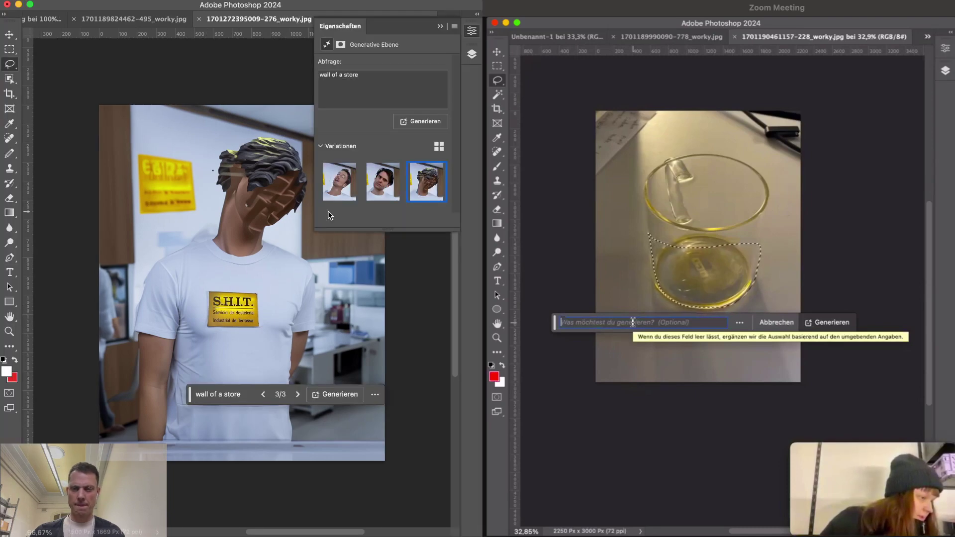
{"action": "key", "text": "Tab"}
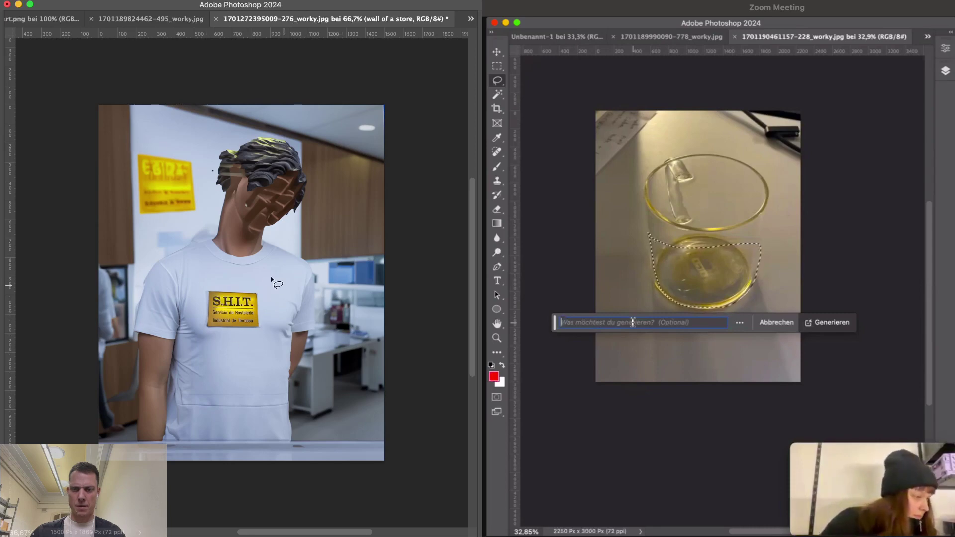
{"action": "mouse_move", "coordinate": [264, 263]}
{"action": "left_mouse_down"}
{"action": "mouse_move", "coordinate": [339, 259]}
{"action": "mouse_move", "coordinate": [384, 234]}
{"action": "mouse_move", "coordinate": [341, 154]}
{"action": "mouse_move", "coordinate": [274, 114]}
{"action": "mouse_move", "coordinate": [174, 99]}
{"action": "mouse_move", "coordinate": [114, 145]}
{"action": "mouse_move", "coordinate": [117, 219]}
{"action": "mouse_move", "coordinate": [263, 266]}
{"action": "left_mouse_up"}
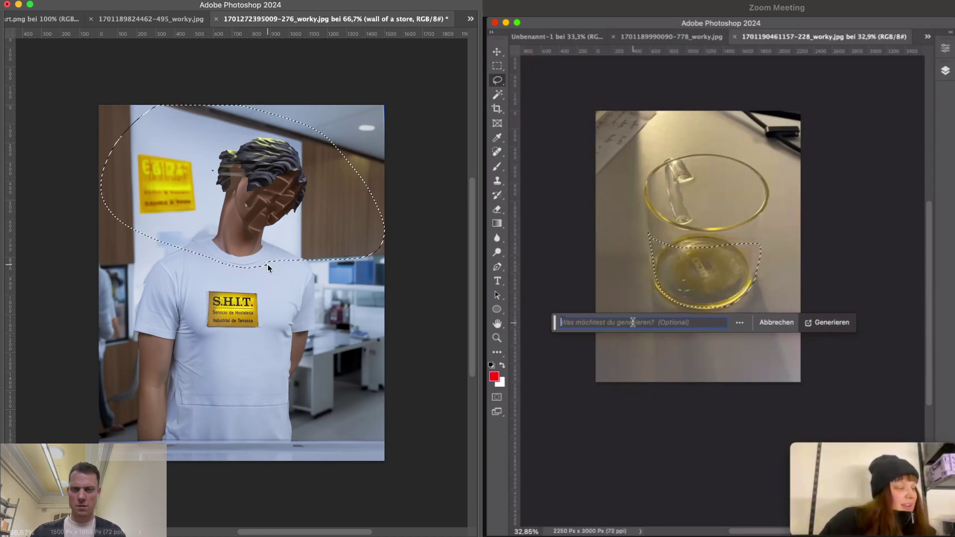
{"action": "key", "text": "Tab"}
{"action": "key", "text": "Tab"}
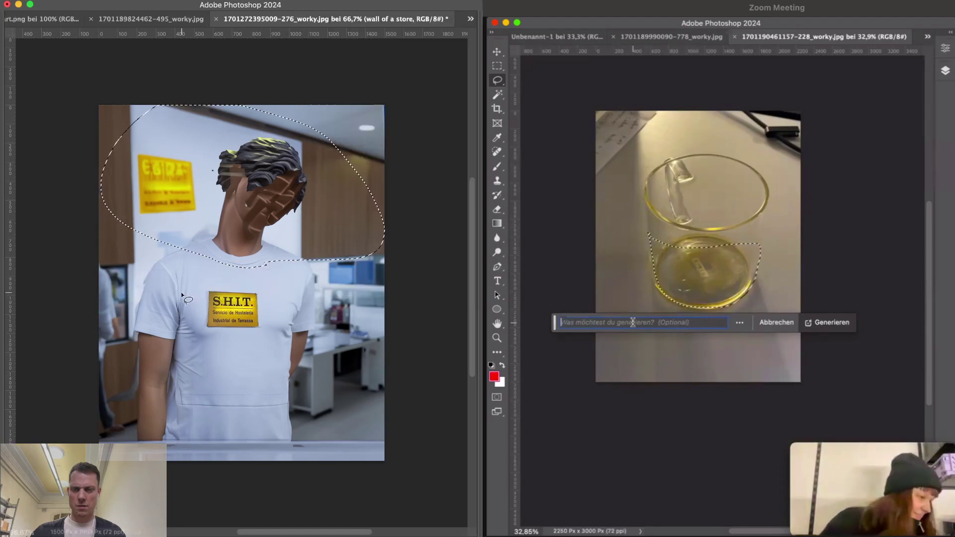
{"action": "left_click", "coordinate": [181, 291]}
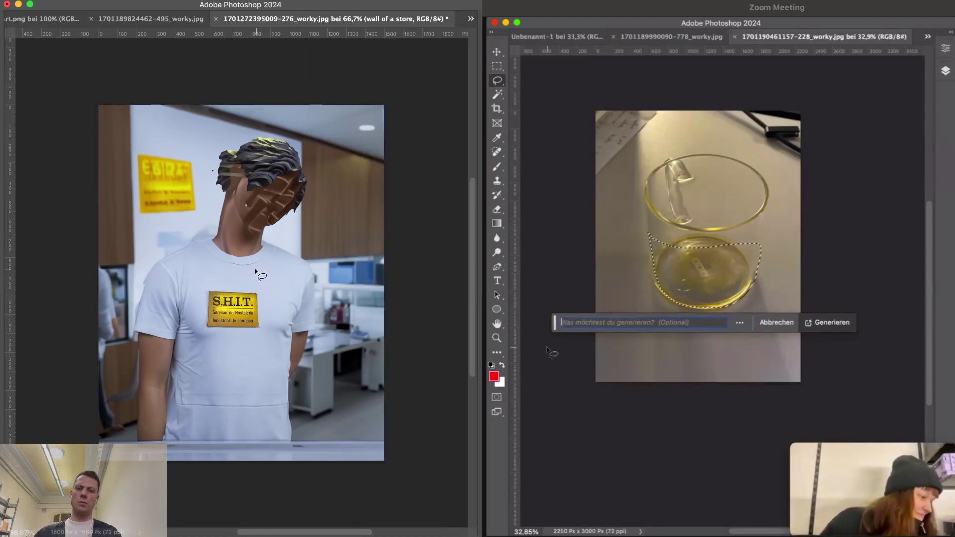
Lasso a wide area around the head, neck and yellow wall sign, narrowing down to the shirt collar
{"action": "key", "text": "Tab"}
{"action": "left_click_drag", "start_coordinate": [254, 268], "coordinate": [252, 265]}
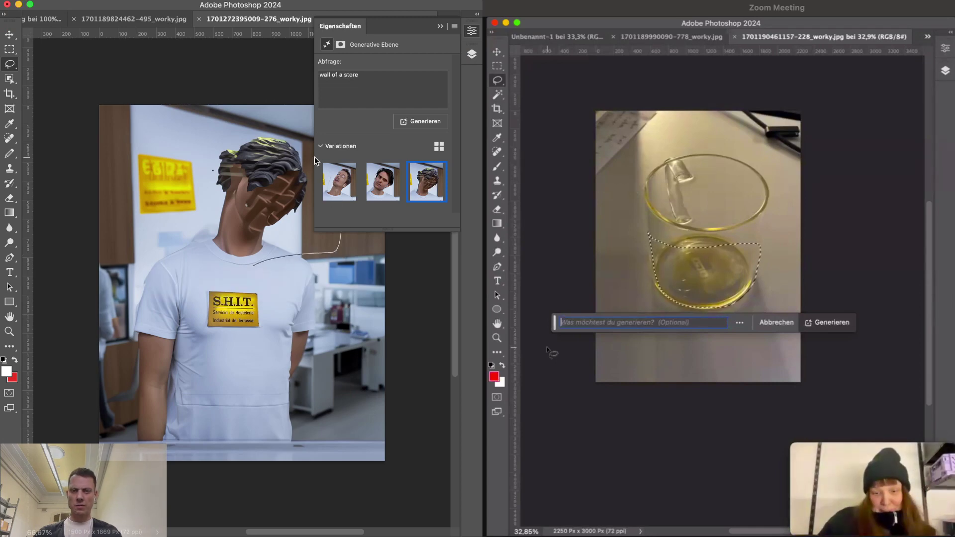
{"action": "key", "text": "Tab"}
{"action": "mouse_move", "coordinate": [250, 270]}
{"action": "left_mouse_down"}
{"action": "mouse_move", "coordinate": [345, 235]}
{"action": "mouse_move", "coordinate": [365, 195]}
{"action": "mouse_move", "coordinate": [348, 155]}
{"action": "mouse_move", "coordinate": [247, 111]}
{"action": "mouse_move", "coordinate": [184, 111]}
{"action": "mouse_move", "coordinate": [141, 125]}
{"action": "mouse_move", "coordinate": [117, 154]}
{"action": "mouse_move", "coordinate": [125, 201]}
{"action": "mouse_move", "coordinate": [252, 273]}
{"action": "left_mouse_up"}
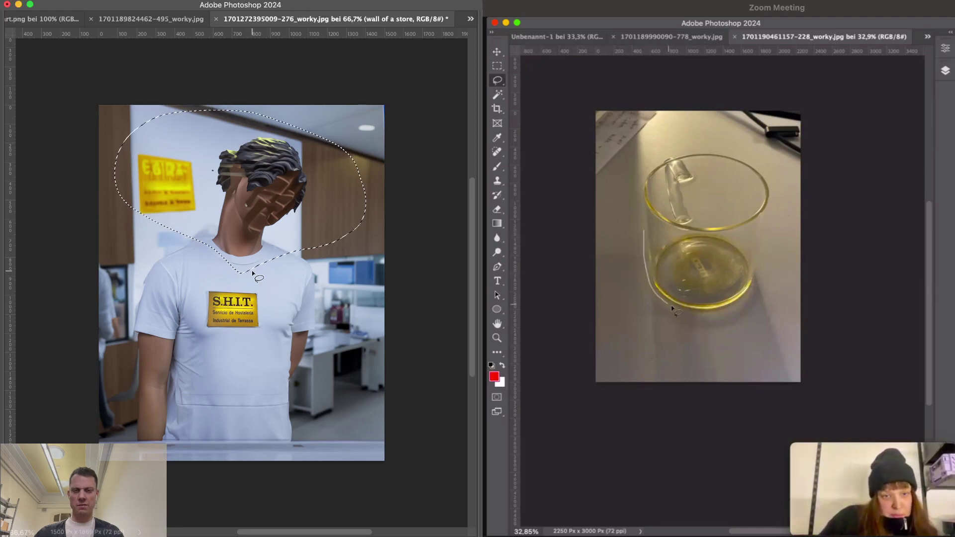
Generate a fill for the wide selection with the prompt "store wall, empty white"
{"action": "key", "text": "Tab"}
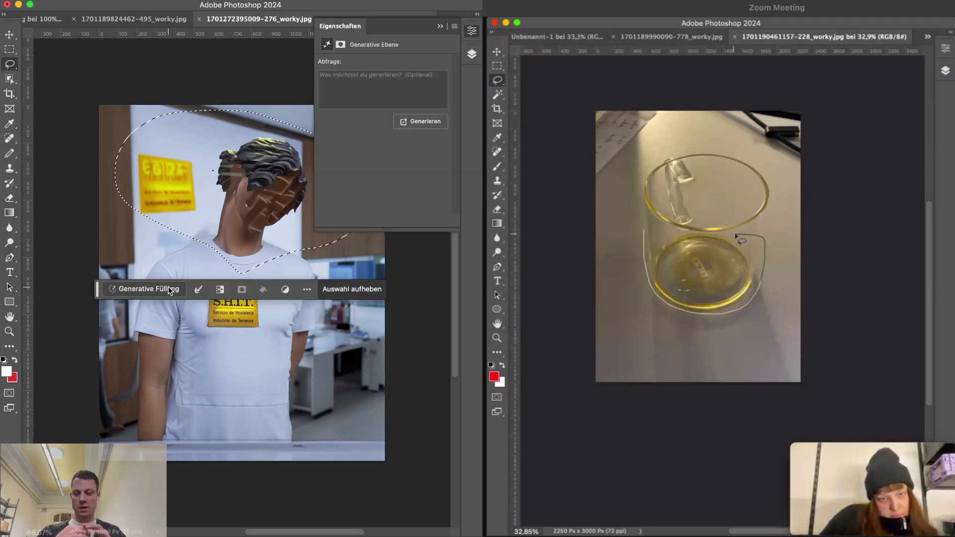
{"action": "left_click", "coordinate": [168, 288]}
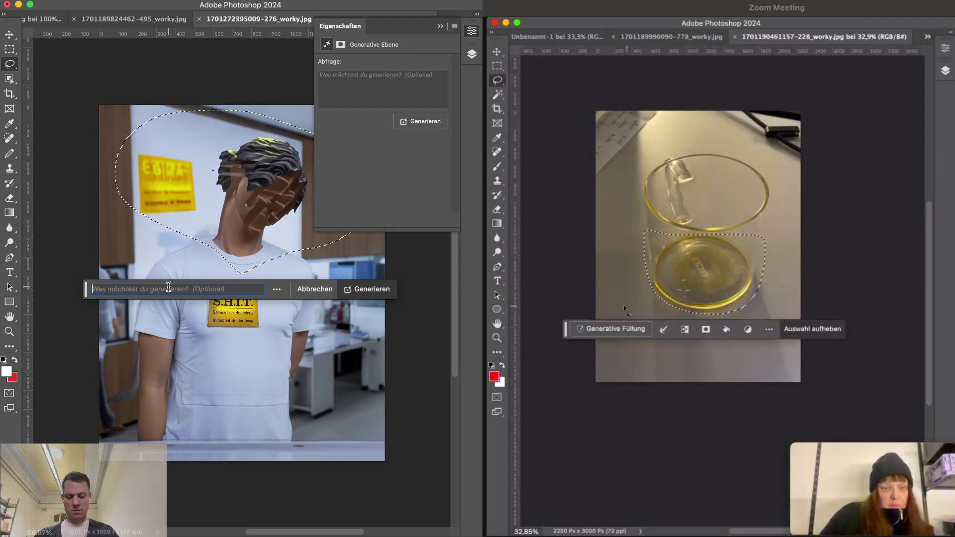
{"action": "type", "text": "store wall"}
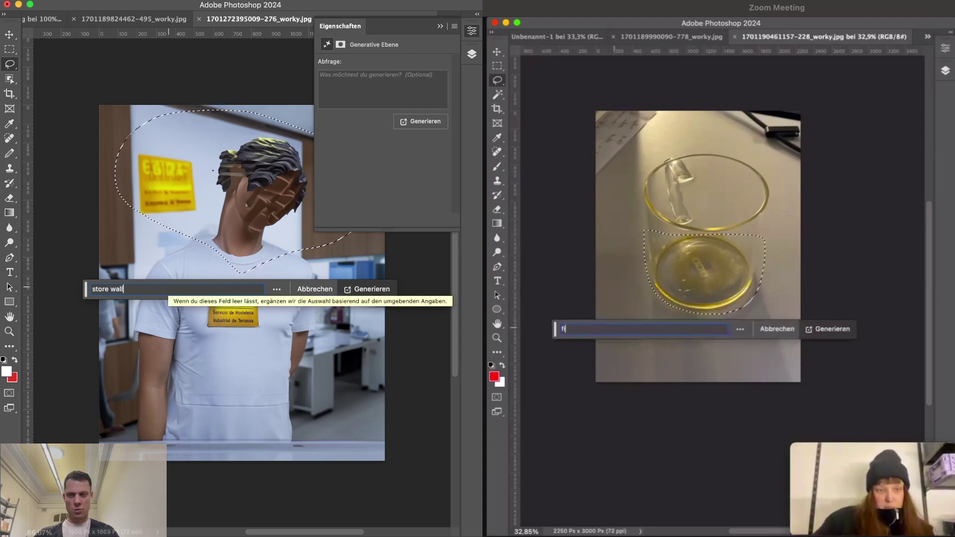
{"action": "type", "text": ", empty"}
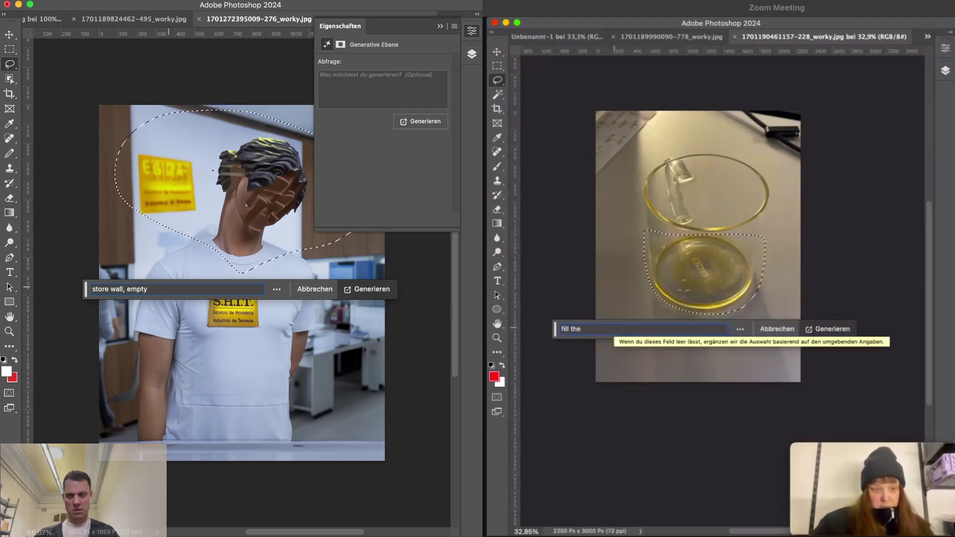
{"action": "type", "text": " white"}
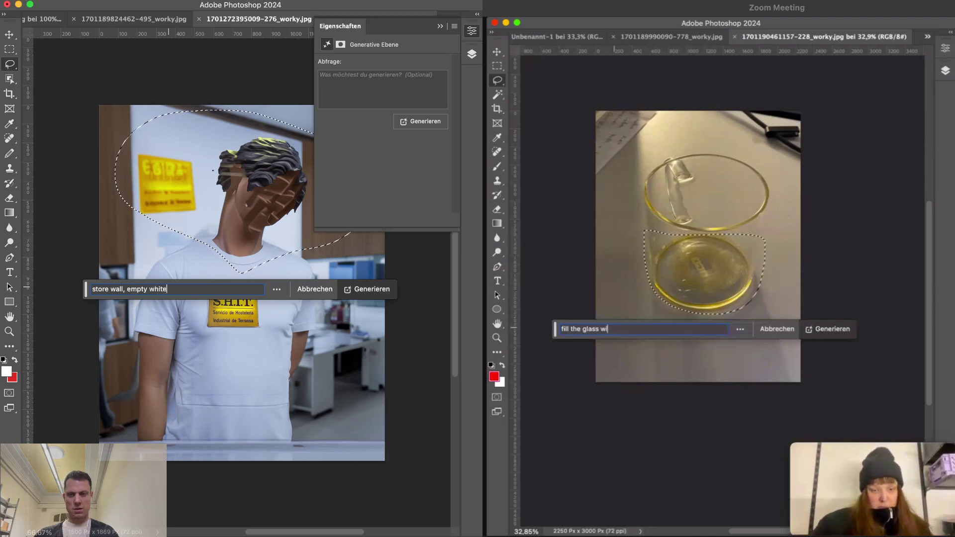
{"action": "key", "text": "Return"}
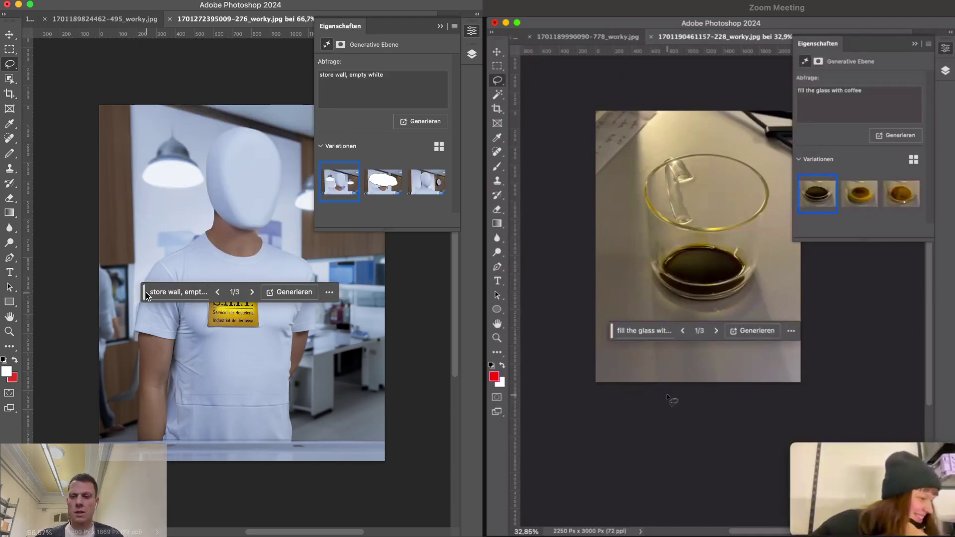
Preview the second and third "store wall, empty white" variations without panels and examine the third one's head up close
{"action": "left_click_drag", "start_coordinate": [145, 291], "coordinate": [180, 398]}
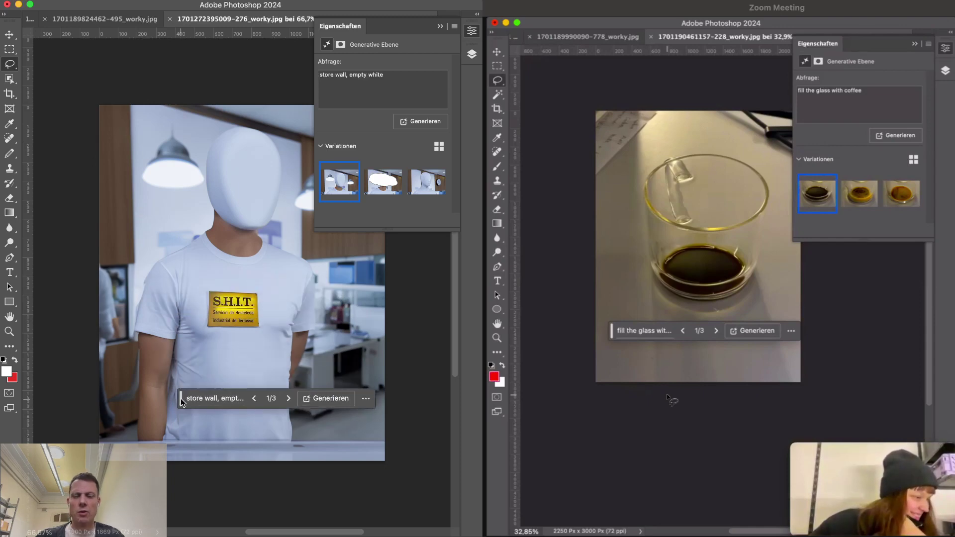
{"action": "mouse_move", "coordinate": [378, 191]}
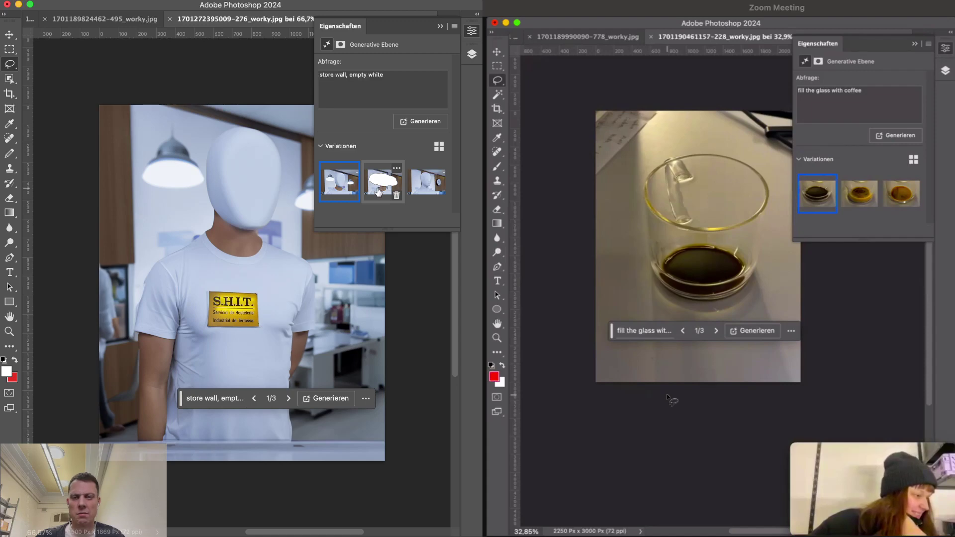
{"action": "left_click", "coordinate": [379, 191]}
{"action": "key", "text": "Tab"}
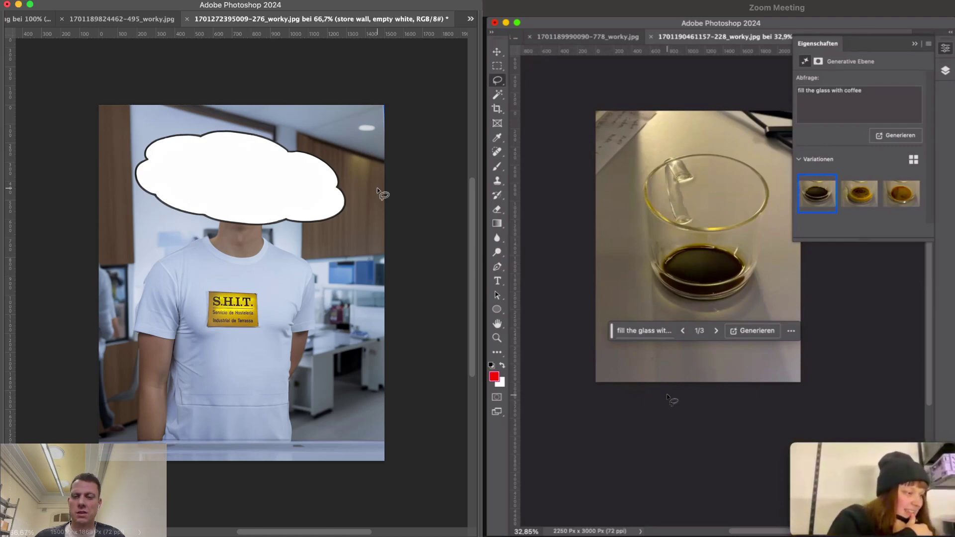
{"action": "key", "text": "Tab"}
{"action": "left_click", "coordinate": [416, 186]}
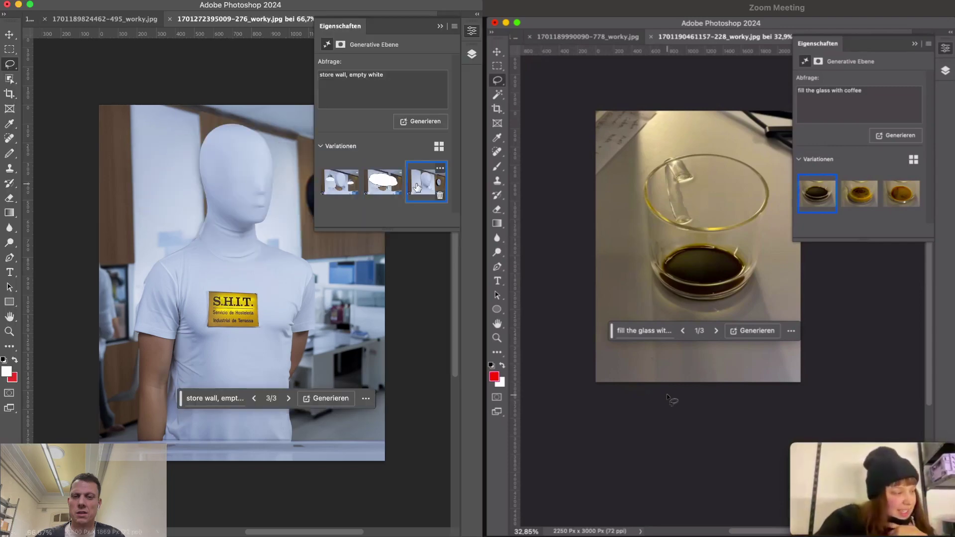
{"action": "key", "text": "Tab"}
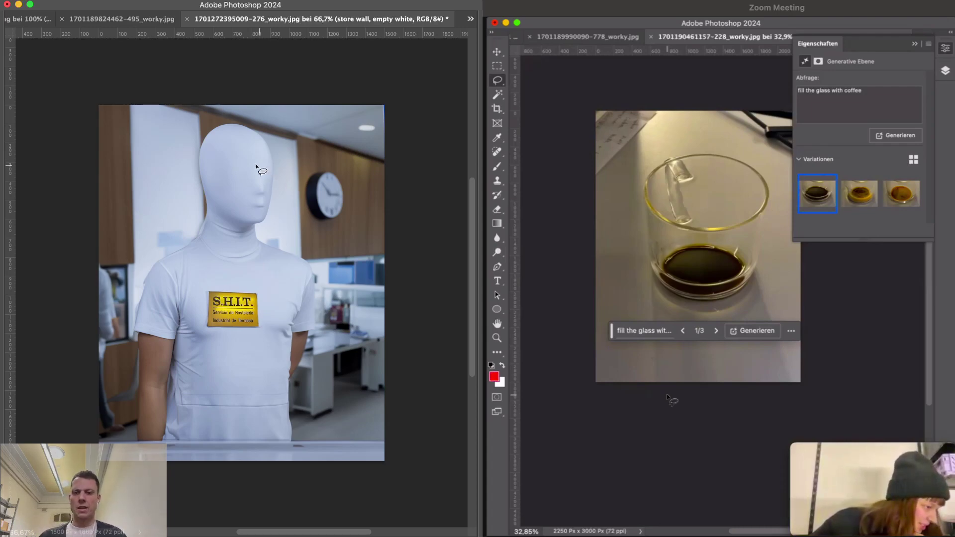
{"action": "scroll", "coordinate": [233, 151], "scroll_direction": "up", "scroll_amount": 3}
{"action": "scroll", "coordinate": [232, 149], "scroll_direction": "up", "scroll_amount": 2}
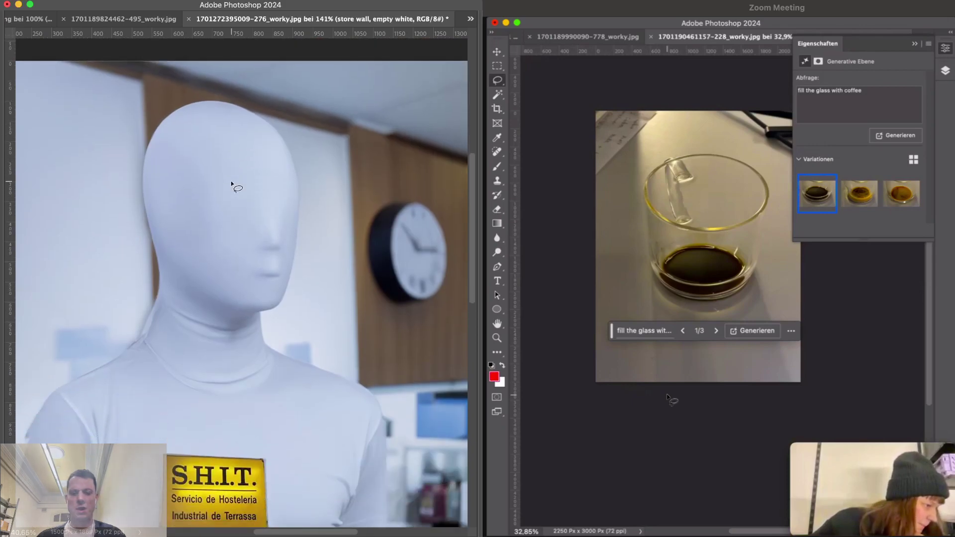
Compare the second variation with the whole photo in view, and select the third variation with the white mannequin head
{"action": "key", "text": "Tab"}
{"action": "left_click", "coordinate": [375, 189]}
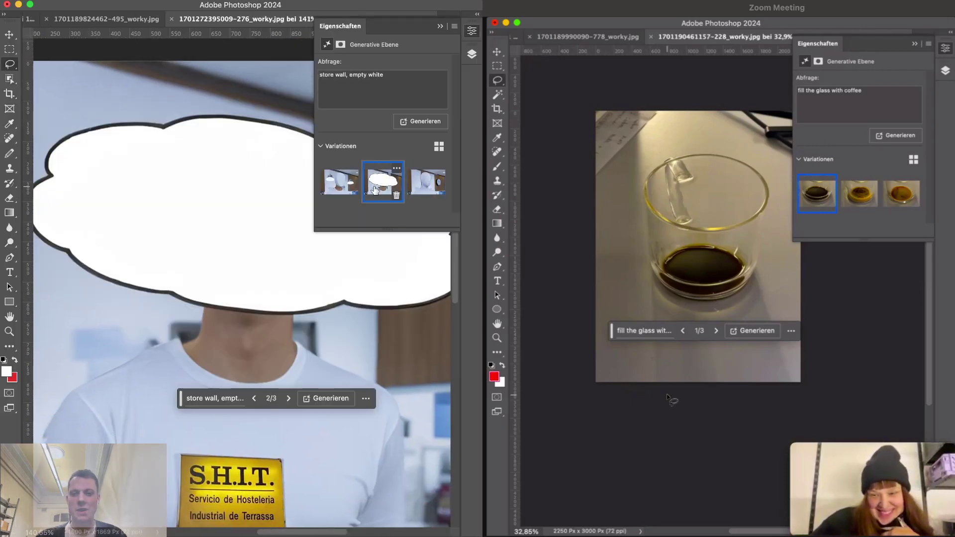
{"action": "key", "text": "super+minus"}
{"action": "key", "text": "super+minus"}
{"action": "key", "text": "super+minus"}
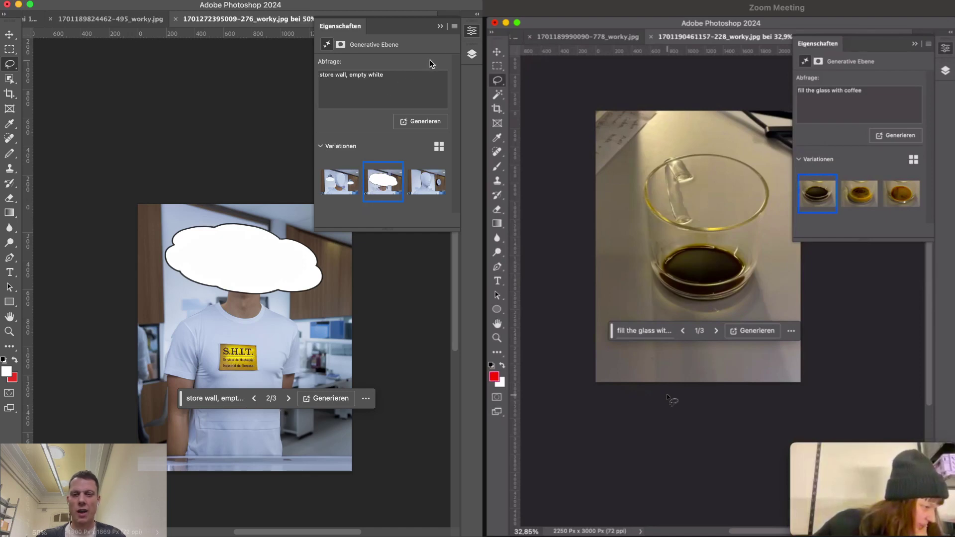
{"action": "left_click", "coordinate": [440, 27]}
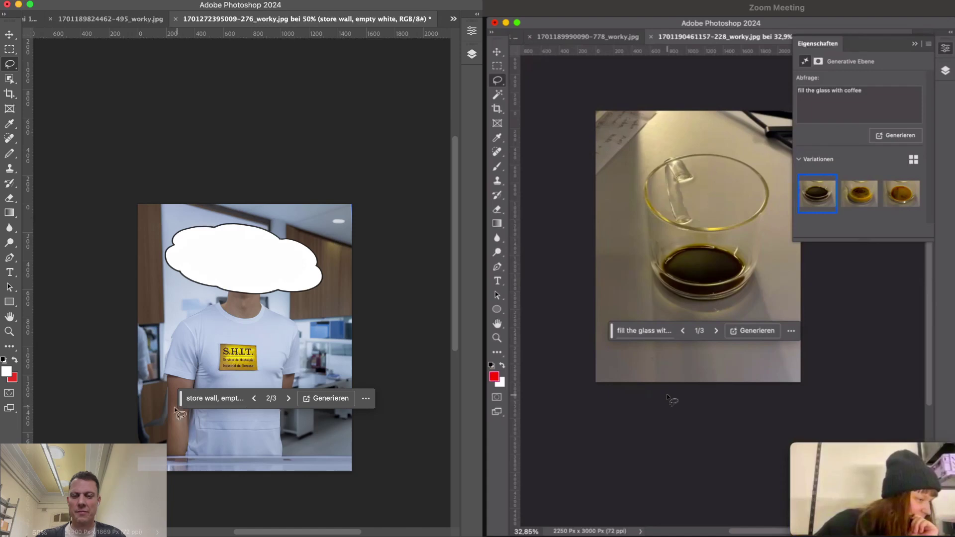
{"action": "left_click_drag", "start_coordinate": [177, 401], "coordinate": [125, 93]}
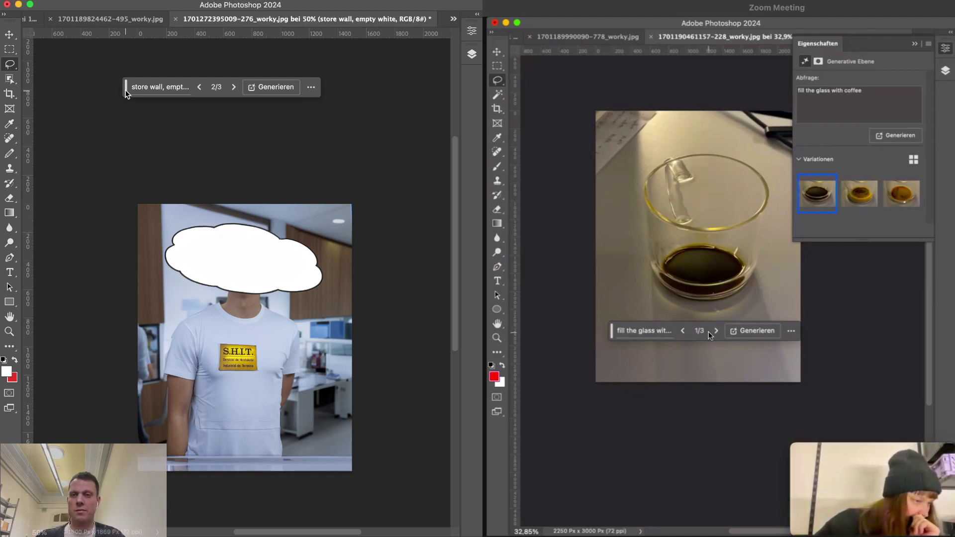
{"action": "left_click", "coordinate": [234, 88]}
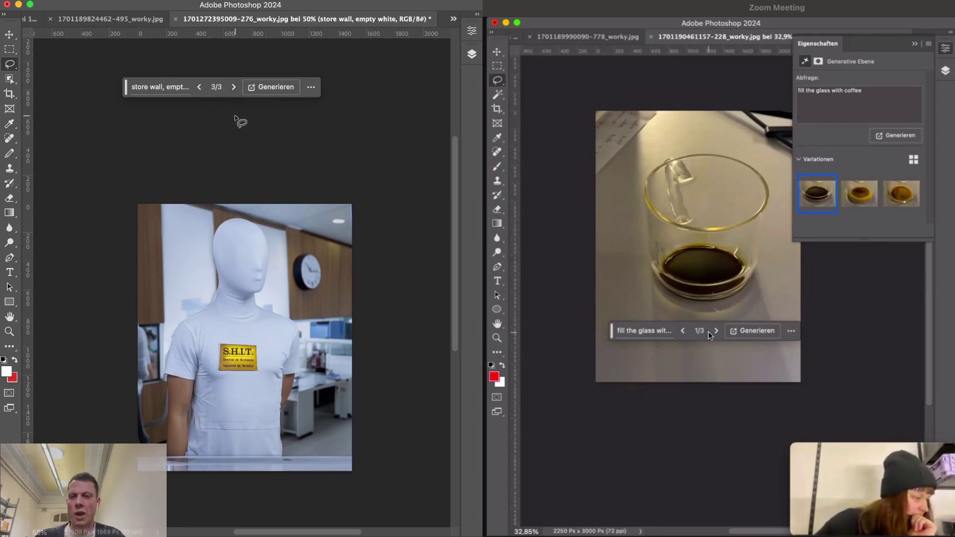
Examine the third variation's mannequin head up close, compare it with the second variation, and select the second one with the white cloud
{"action": "scroll", "coordinate": [240, 265], "scroll_direction": "up", "scroll_amount": 5}
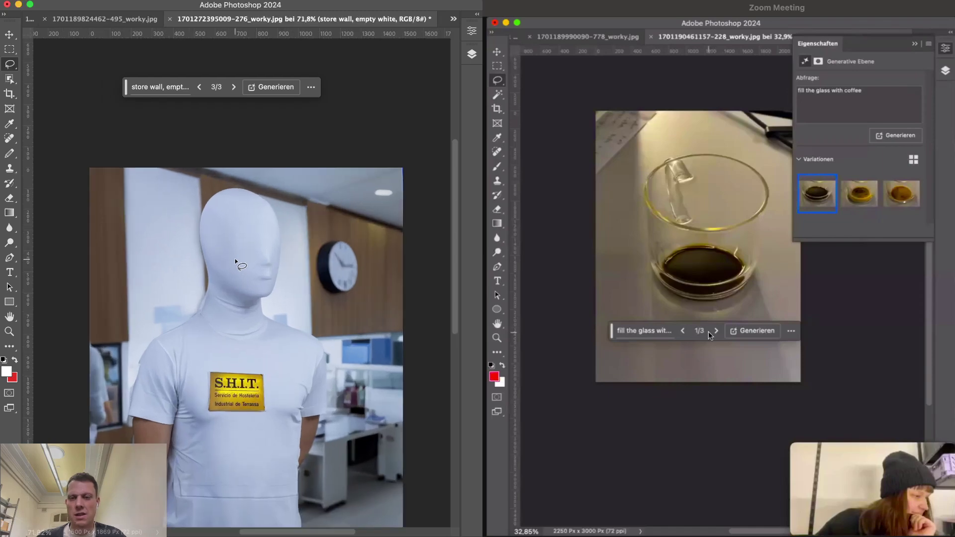
{"action": "scroll", "coordinate": [236, 260], "scroll_direction": "down", "scroll_amount": 5}
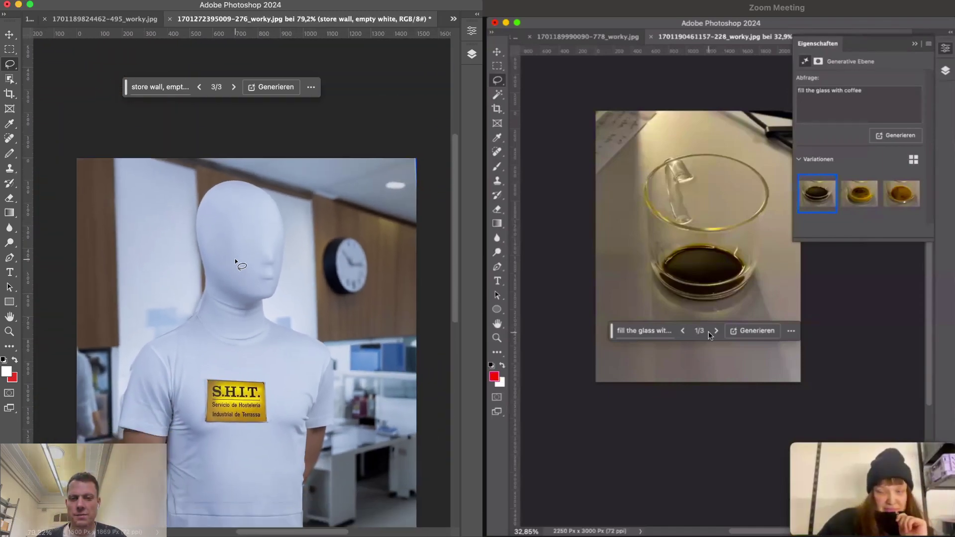
{"action": "left_click", "coordinate": [202, 87]}
{"action": "key", "text": "super+minus"}
{"action": "key", "text": "super+minus"}
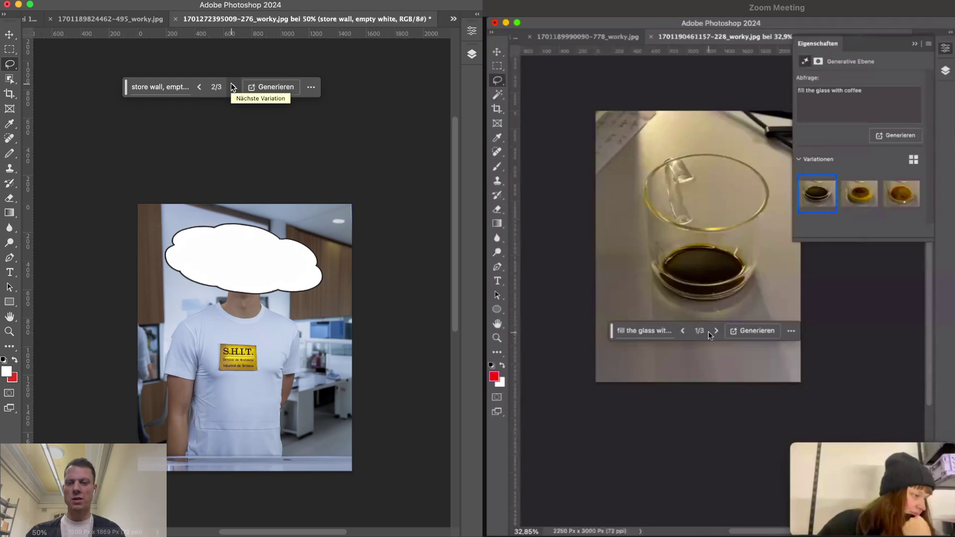
{"action": "left_click", "coordinate": [232, 87]}
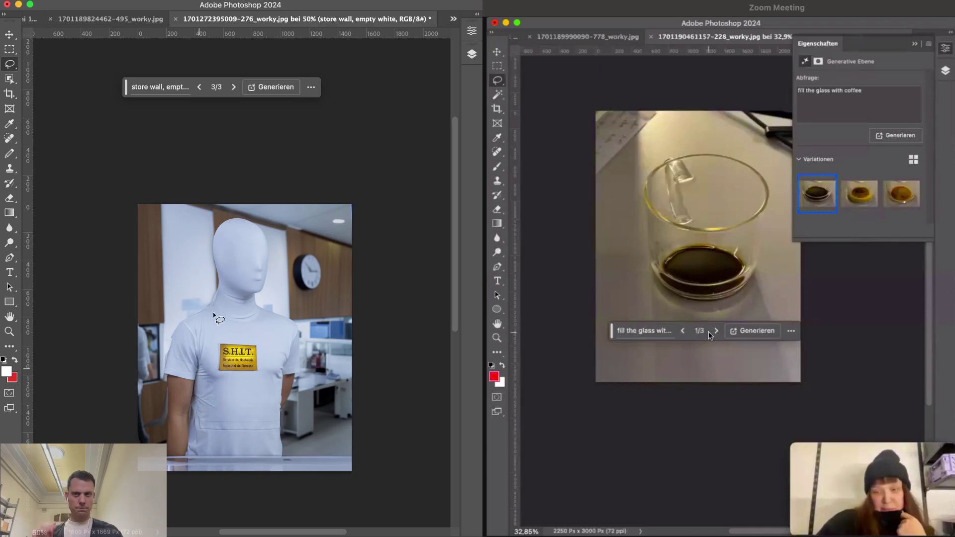
{"action": "left_click", "coordinate": [201, 88]}
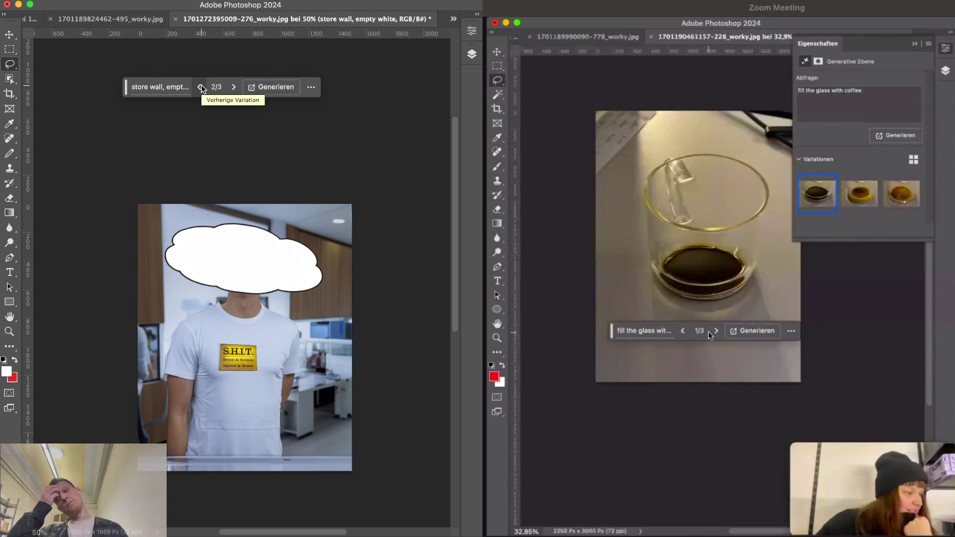
{"action": "left_click", "coordinate": [234, 87]}
{"action": "left_click", "coordinate": [199, 87]}
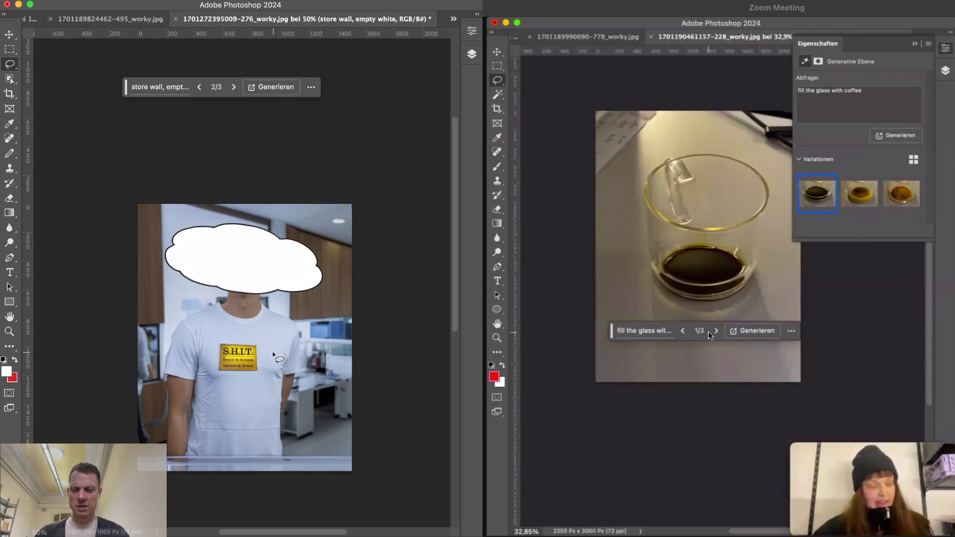
Lasso the yellow S.H.I.T. badge on the T-shirt and generate a fill for it without a prompt
{"action": "mouse_move", "coordinate": [272, 352]}
{"action": "left_mouse_down"}
{"action": "mouse_move", "coordinate": [218, 338]}
{"action": "mouse_move", "coordinate": [212, 362]}
{"action": "mouse_move", "coordinate": [236, 383]}
{"action": "mouse_move", "coordinate": [263, 375]}
{"action": "mouse_move", "coordinate": [267, 353]}
{"action": "left_mouse_up"}
{"action": "left_click", "coordinate": [149, 396]}
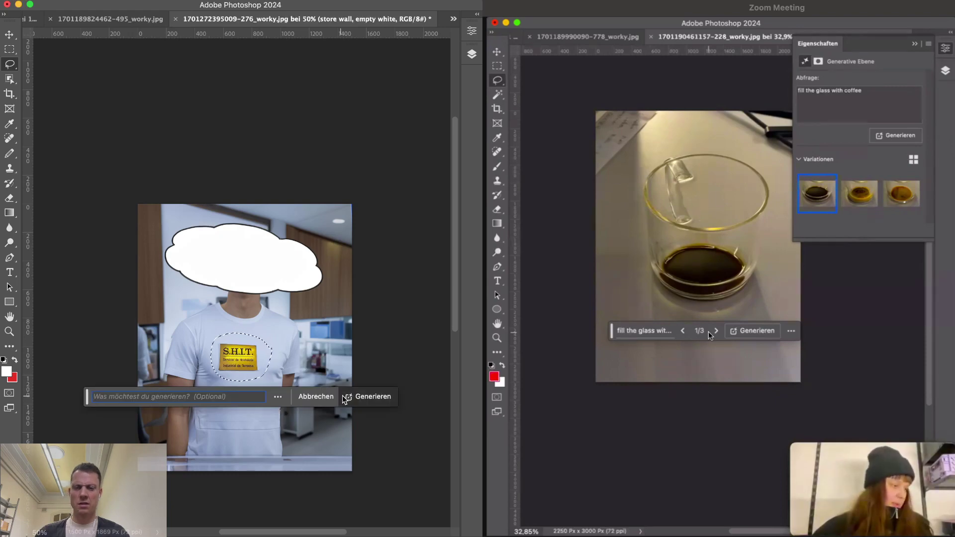
{"action": "left_click", "coordinate": [368, 398]}
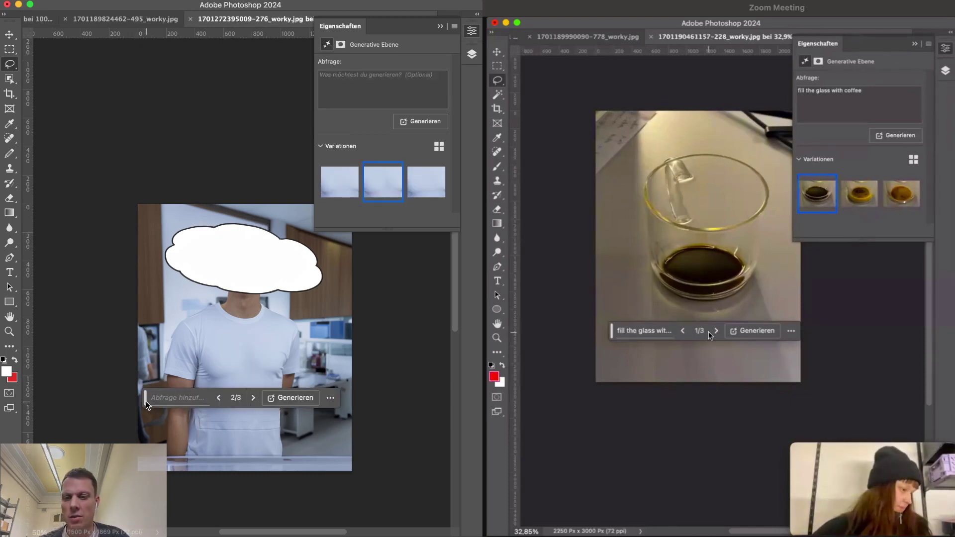
Compare the T-shirt fill variations, select the third one, and hide the panels
{"action": "left_click_drag", "start_coordinate": [149, 400], "coordinate": [152, 461]}
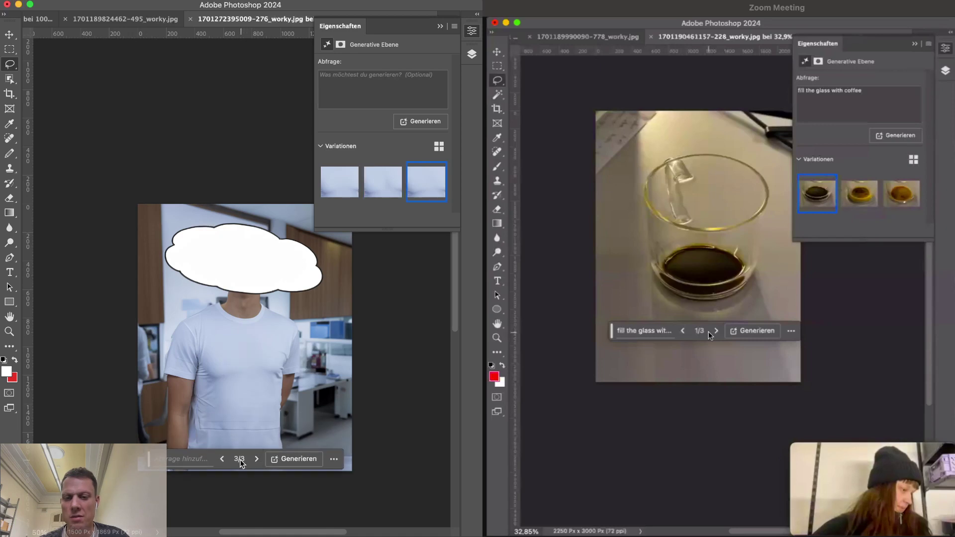
{"action": "left_click", "coordinate": [222, 459]}
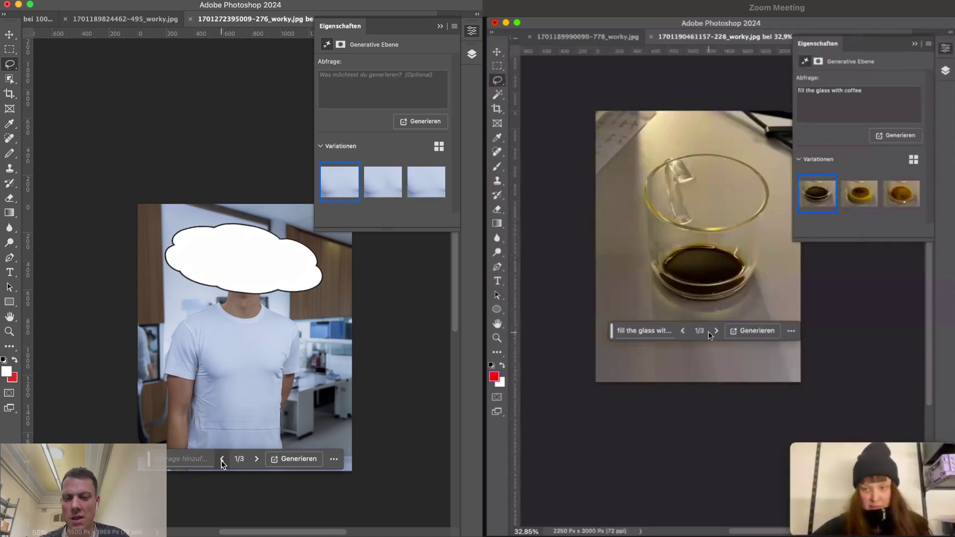
{"action": "left_click", "coordinate": [256, 459]}
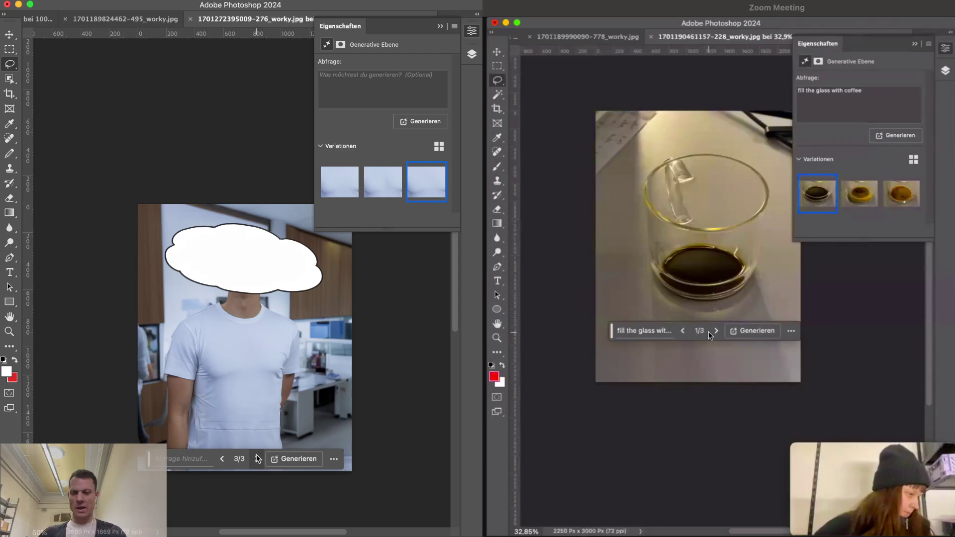
{"action": "key", "text": "Tab"}
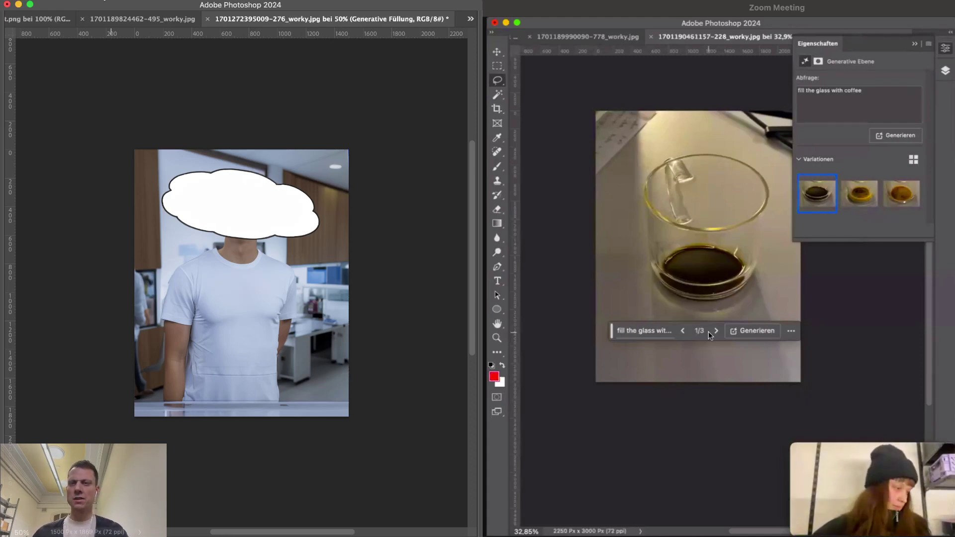
{"action": "left_click", "coordinate": [105, 2]}
{"action": "mouse_move", "coordinate": [152, 172]}
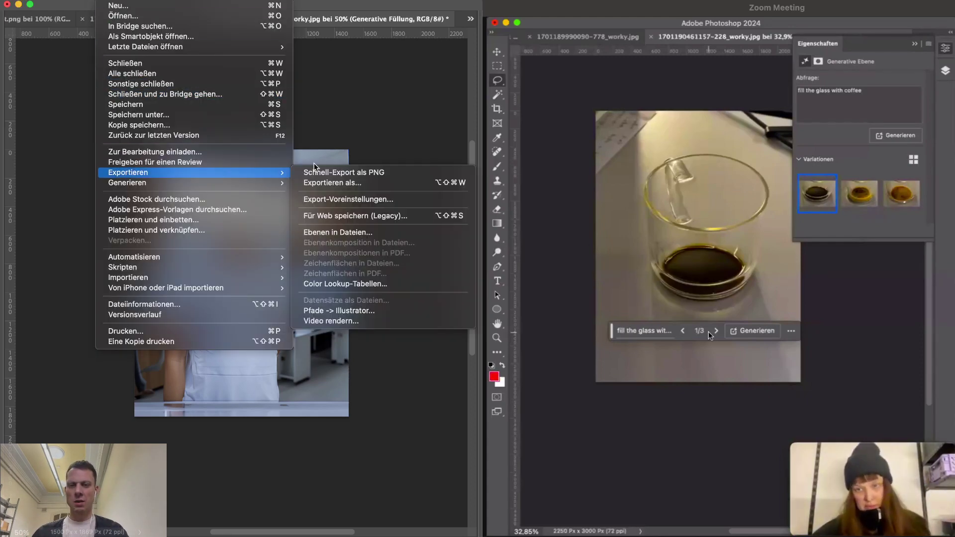
{"action": "left_click", "coordinate": [340, 215]}
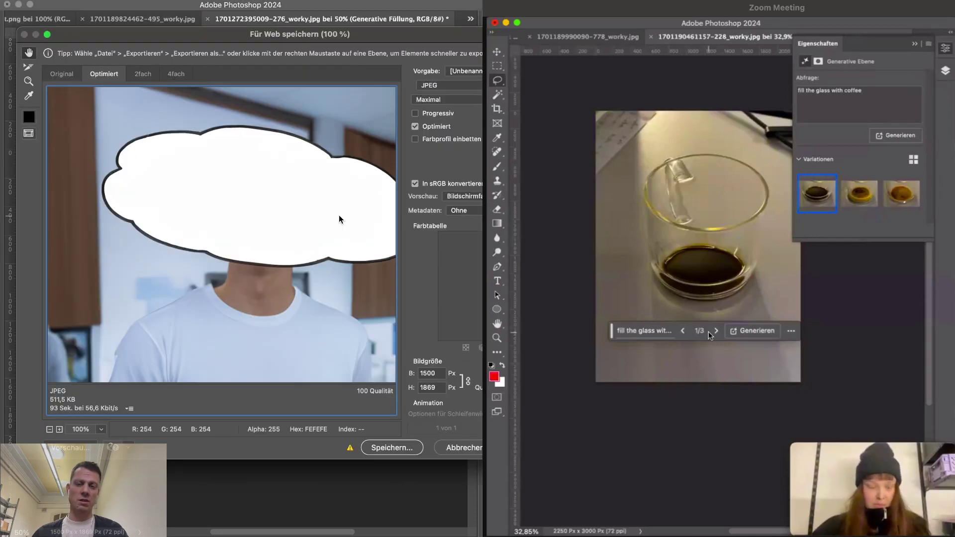
{"action": "left_click", "coordinate": [395, 446]}
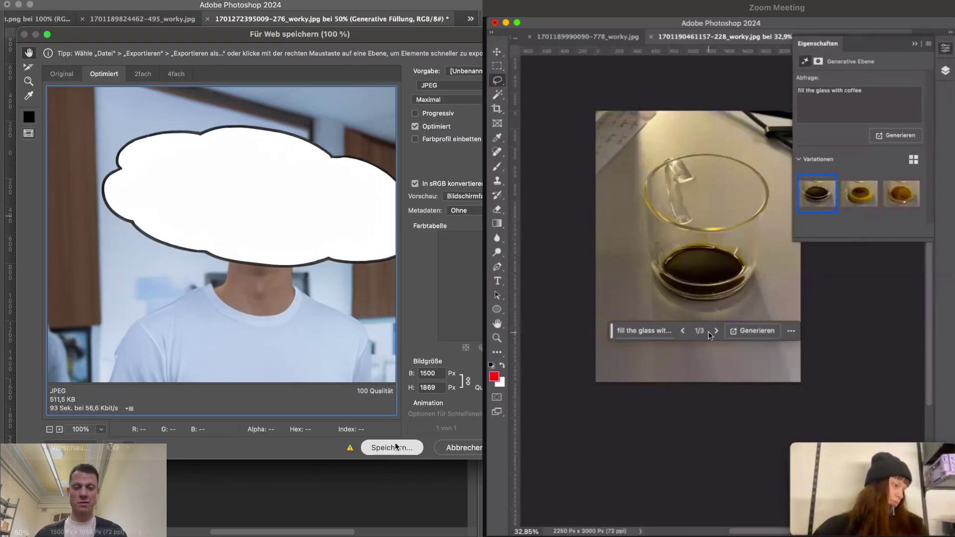
{"action": "key", "text": "Right"}
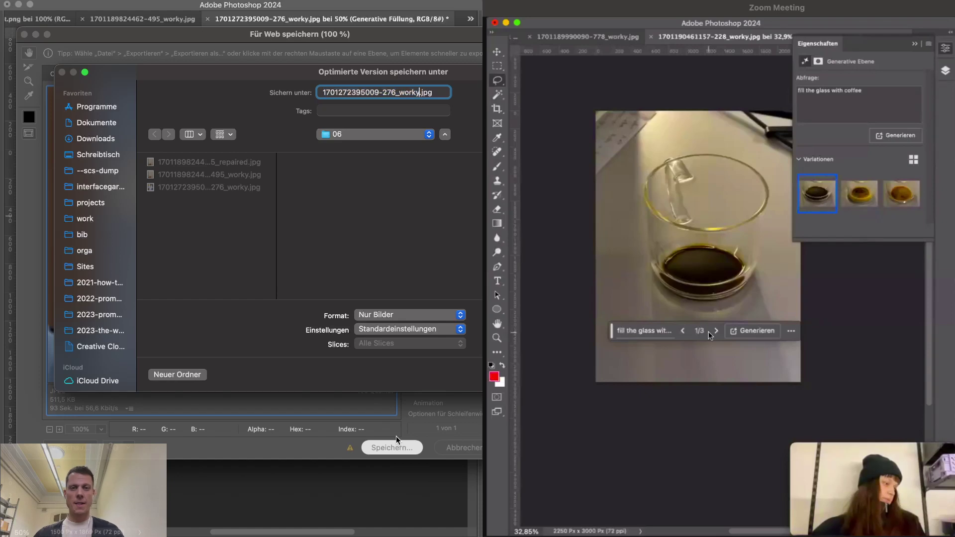
{"action": "key", "text": "BackSpace"}
{"action": "key", "text": "BackSpace"}
{"action": "key", "text": "BackSpace"}
{"action": "key", "text": "BackSpace"}
{"action": "key", "text": "BackSpace"}
{"action": "type", "text": "repaired"}
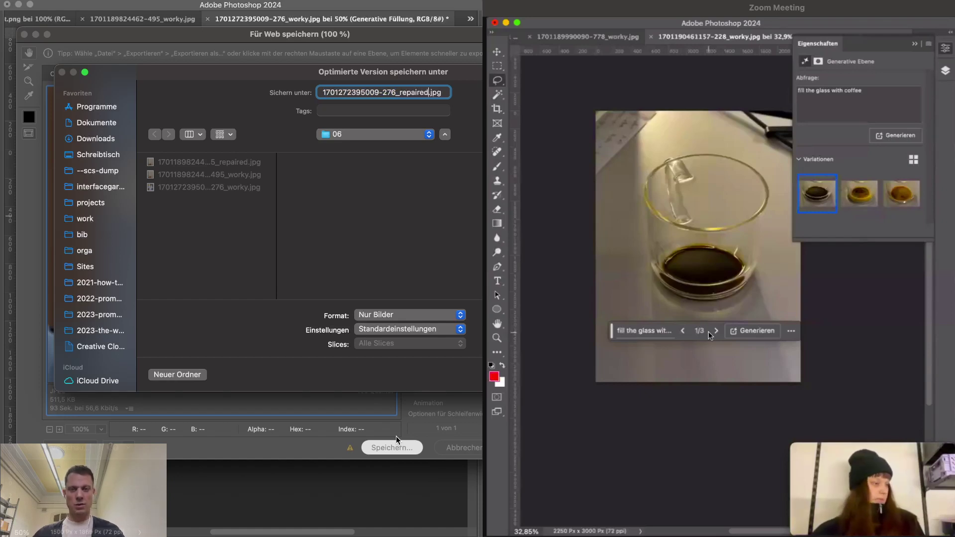
{"action": "key", "text": "Return"}
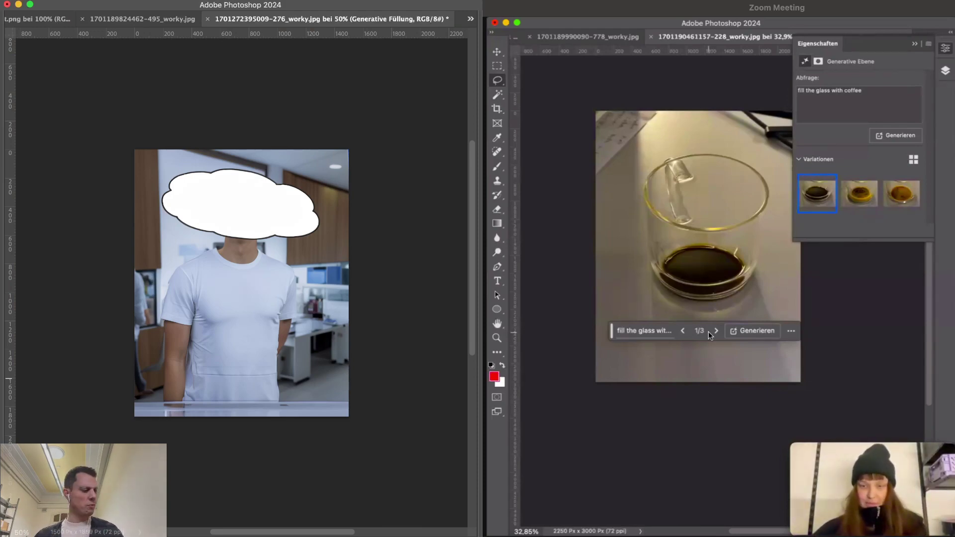
{"action": "key", "text": "super+Tab"}
{"action": "key", "text": "super+Tab"}
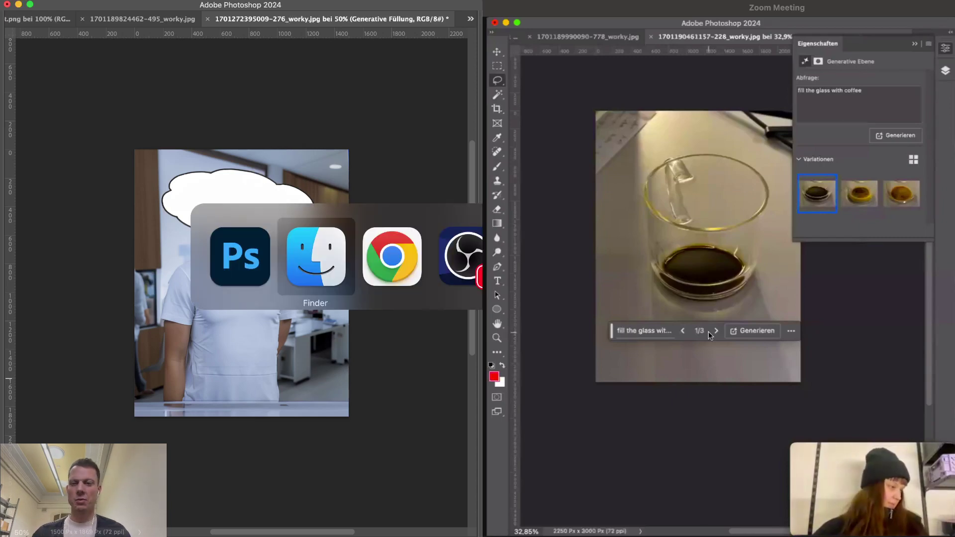
{"action": "key", "text": "super+Tab"}
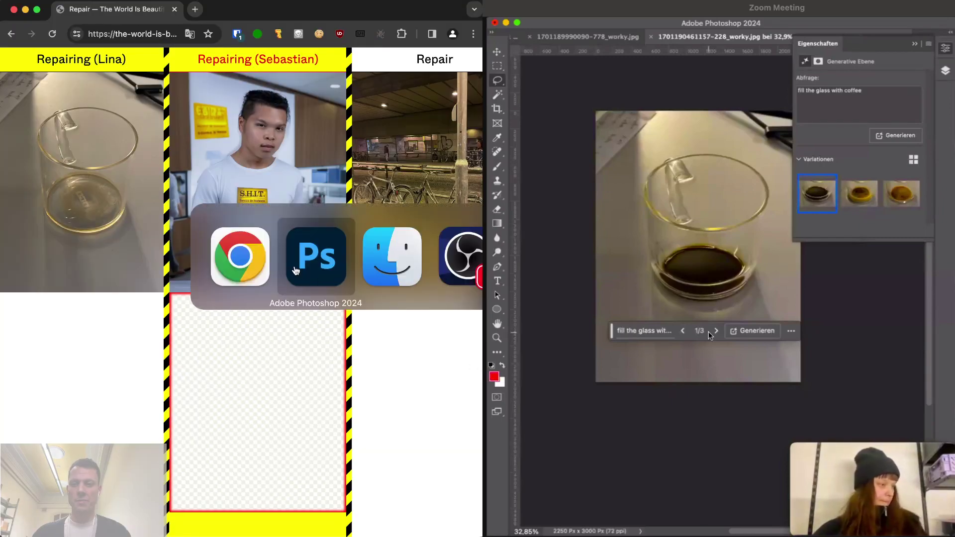
{"action": "left_click", "coordinate": [384, 269]}
{"action": "key", "text": "space"}
{"action": "key", "text": "Up"}
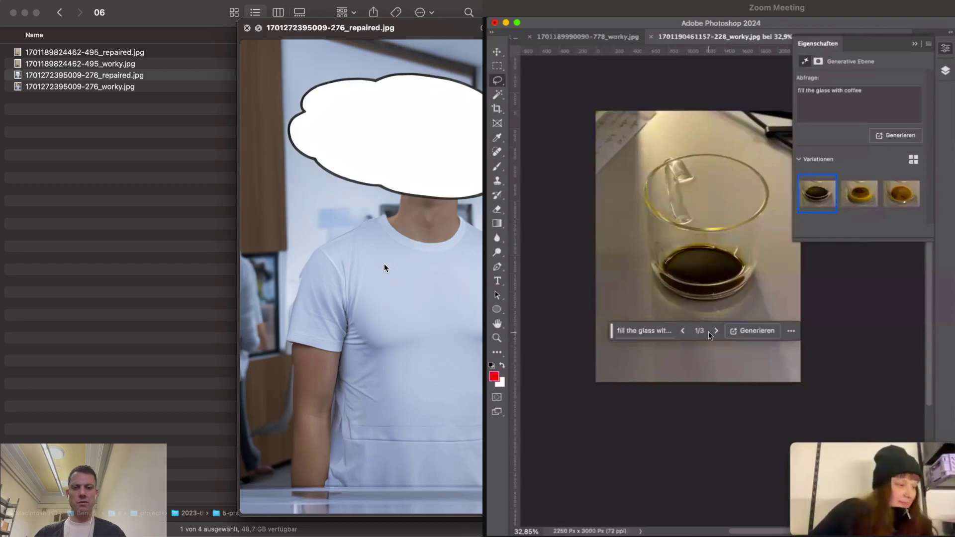
{"action": "key", "text": "space"}
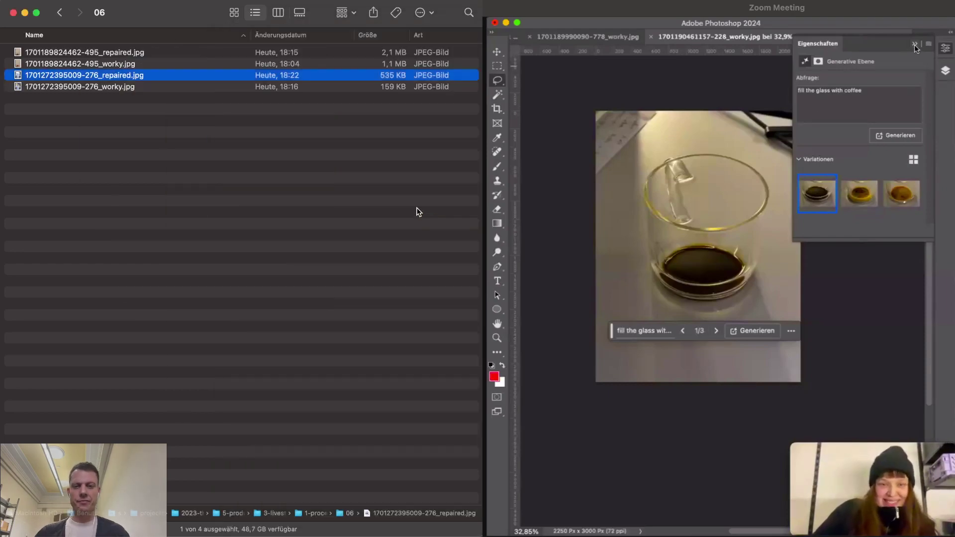
{"action": "key", "text": "super+Tab"}
{"action": "left_click_drag", "start_coordinate": [172, 80], "coordinate": [289, 338]}
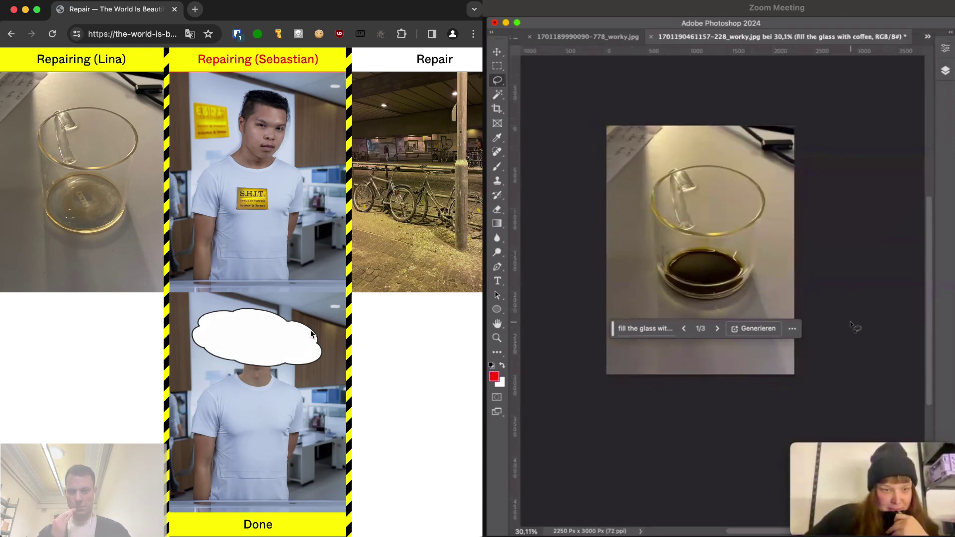
{"action": "left_click", "coordinate": [265, 525]}
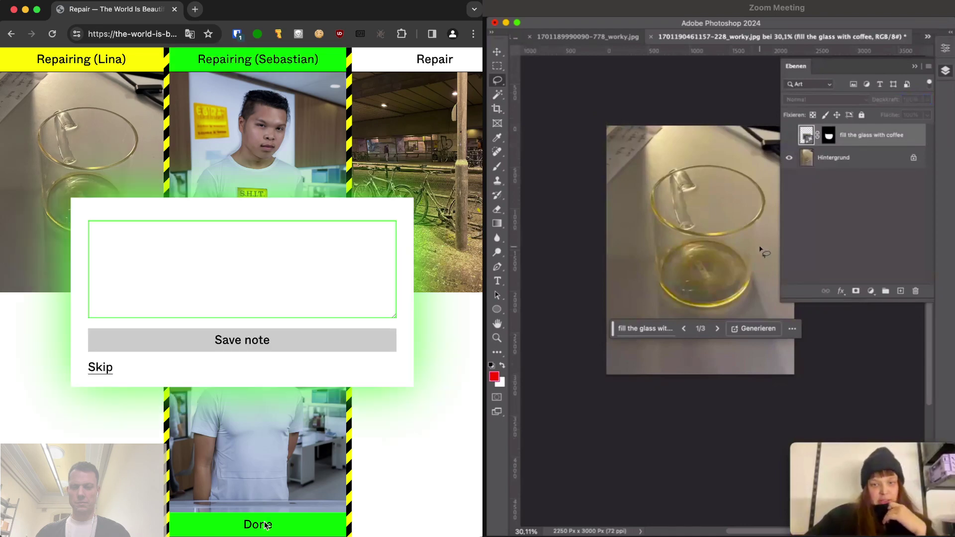
{"action": "left_click", "coordinate": [101, 367]}
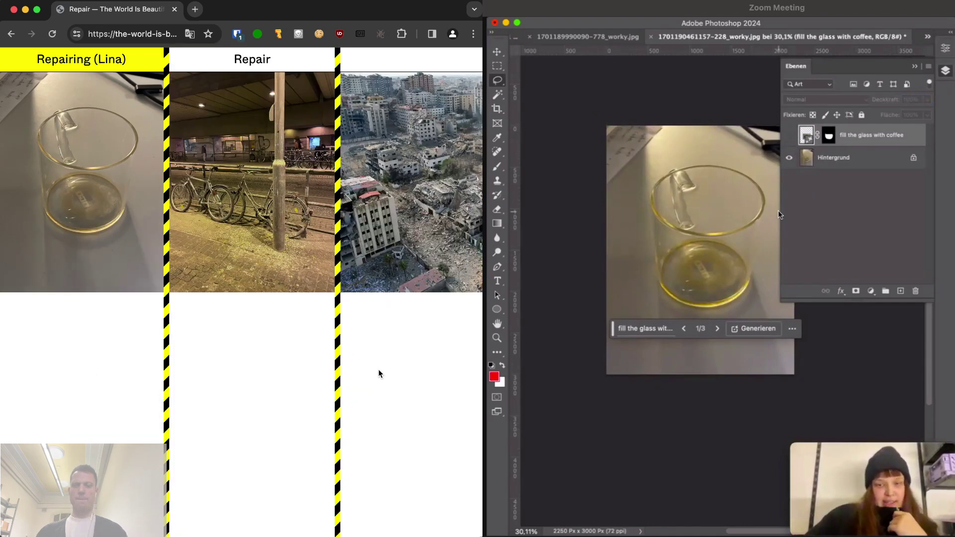
{"action": "left_click", "coordinate": [237, 60]}
{"action": "key", "text": "super+Tab"}
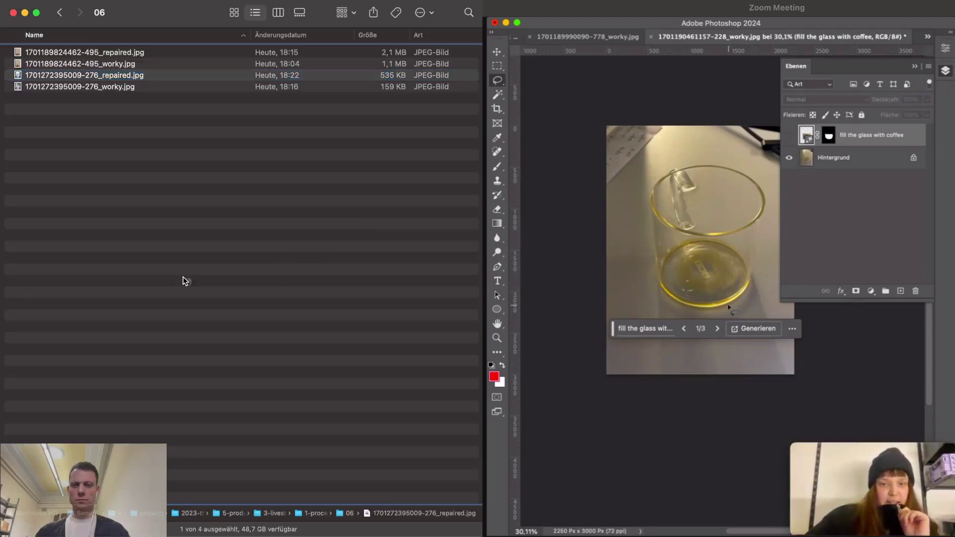
{"action": "key", "text": "Down"}
{"action": "key", "text": "Down"}
{"action": "key", "text": "super+Tab"}
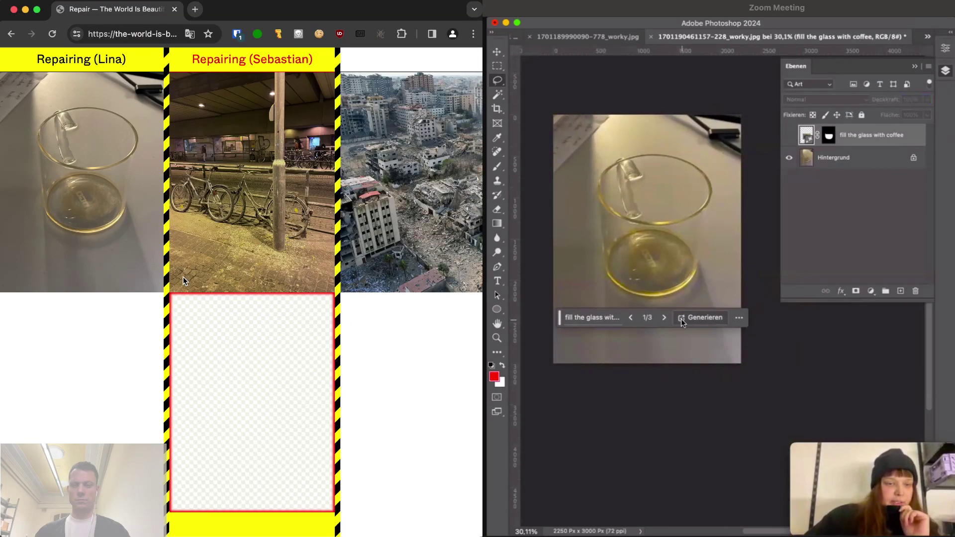
{"action": "key", "text": "super+Tab"}
{"action": "right_click", "coordinate": [131, 105]}
{"action": "mouse_move", "coordinate": [164, 117]}
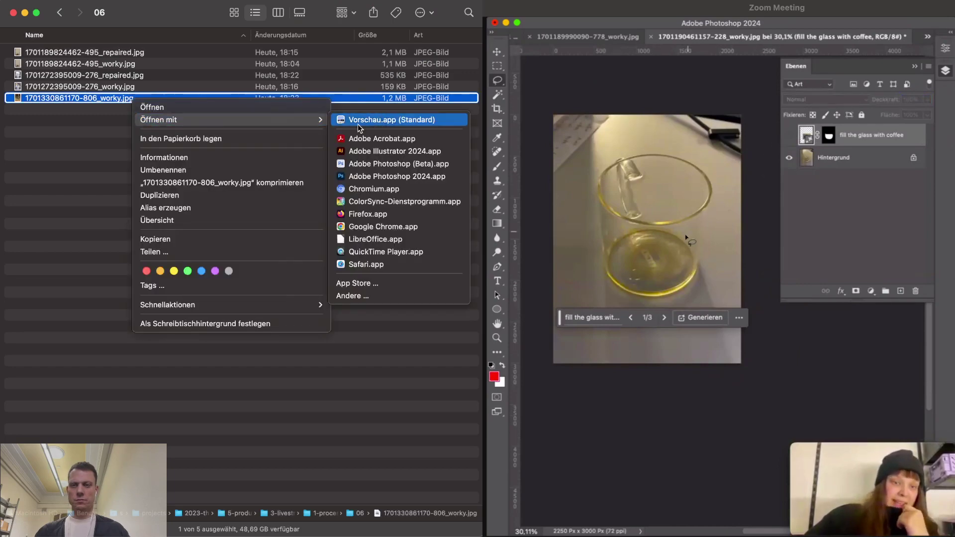
{"action": "left_click", "coordinate": [374, 176]}
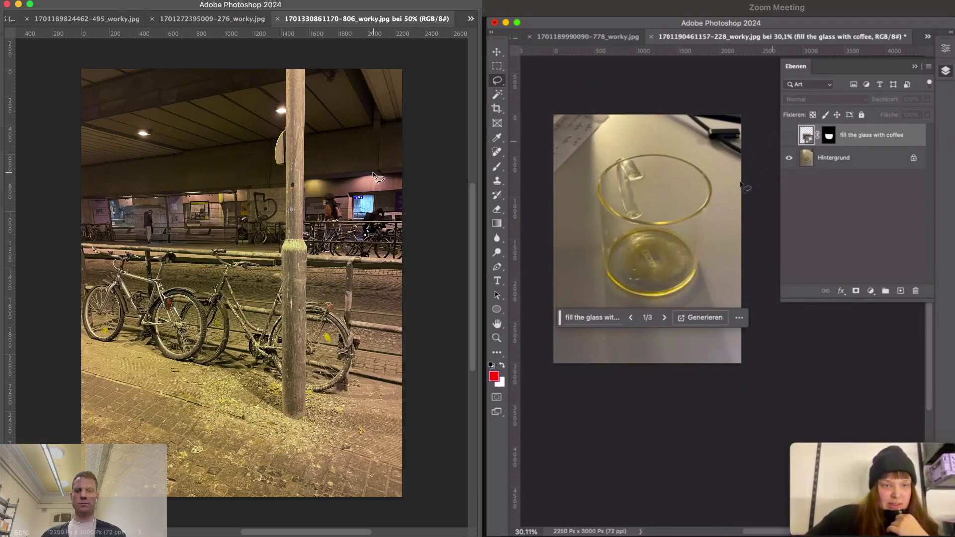
Examine the base of the pole and the littered ground up close, view the whole bicycle photo, and show the hidden panels
{"action": "scroll", "coordinate": [329, 382], "scroll_direction": "up", "scroll_amount": 5}
{"action": "scroll", "coordinate": [298, 435], "scroll_direction": "down", "scroll_amount": 5}
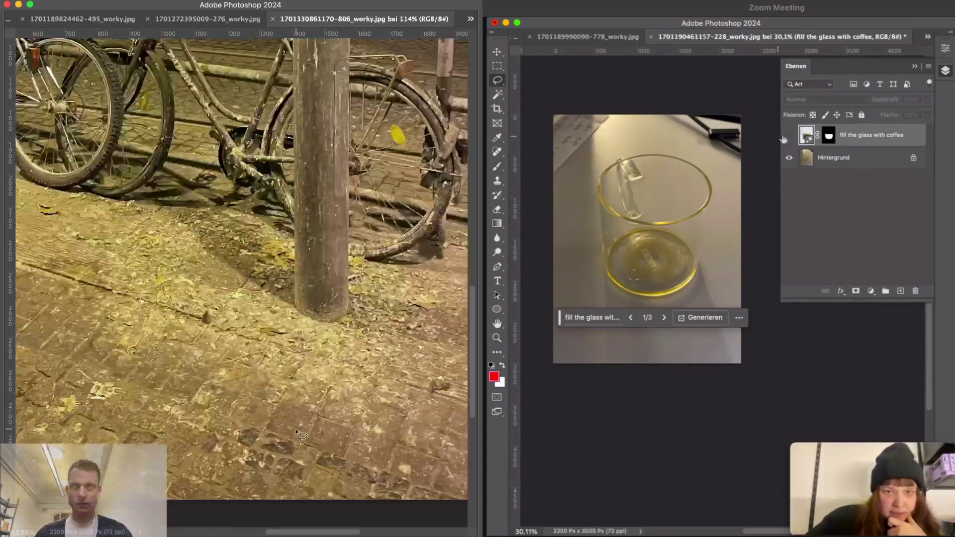
{"action": "scroll", "coordinate": [301, 219], "scroll_direction": "up", "scroll_amount": 5}
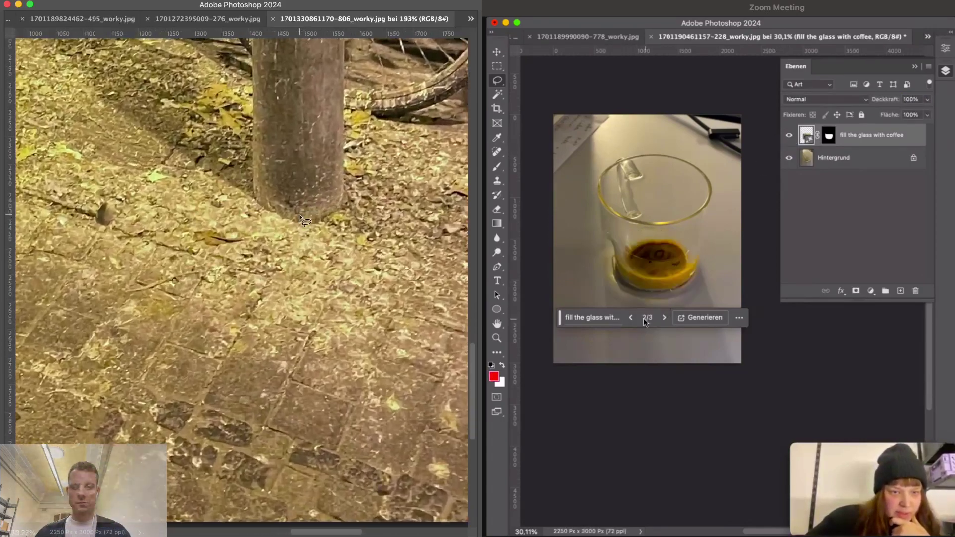
{"action": "scroll", "coordinate": [300, 220], "scroll_direction": "down", "scroll_amount": 10}
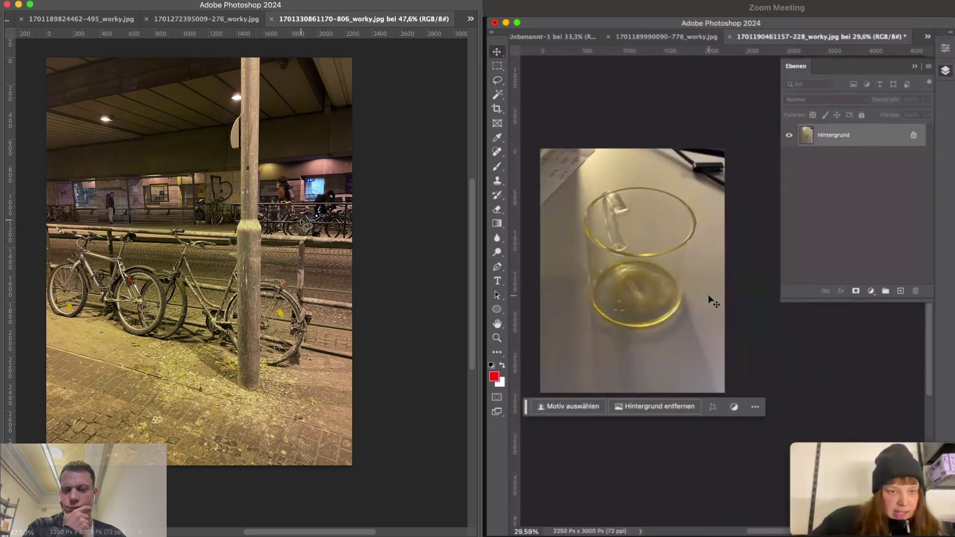
{"action": "scroll", "coordinate": [301, 221], "scroll_direction": "up", "scroll_amount": 3}
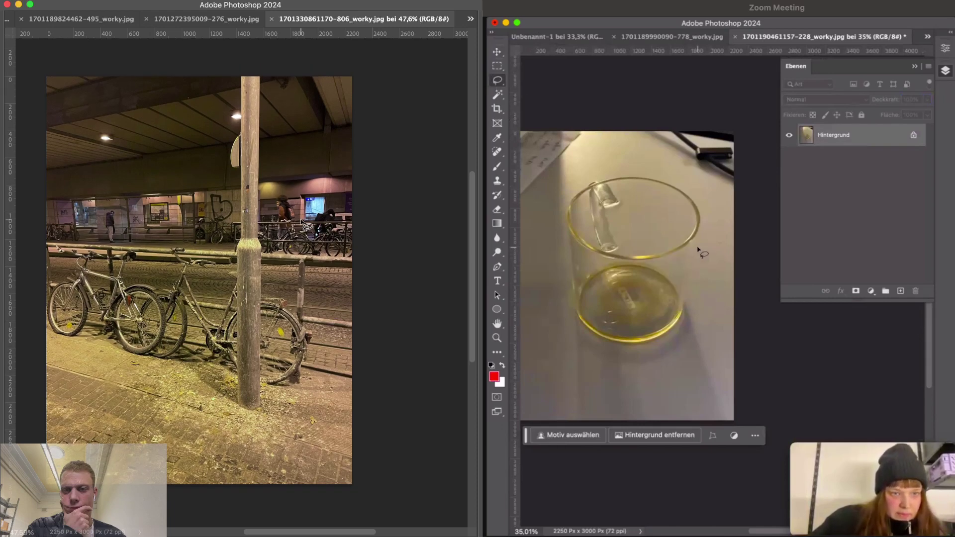
{"action": "scroll", "coordinate": [301, 222], "scroll_direction": "up", "scroll_amount": 1}
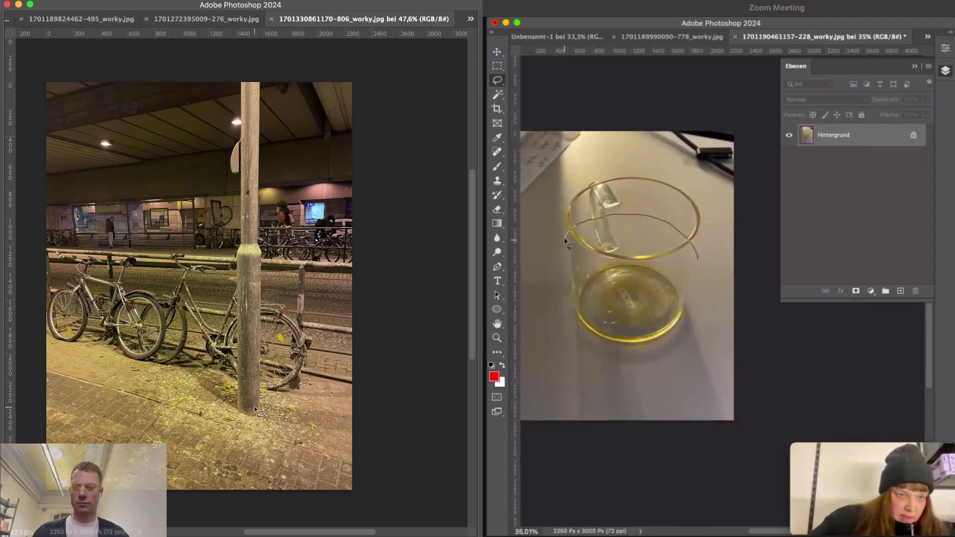
{"action": "key", "text": "Tab"}
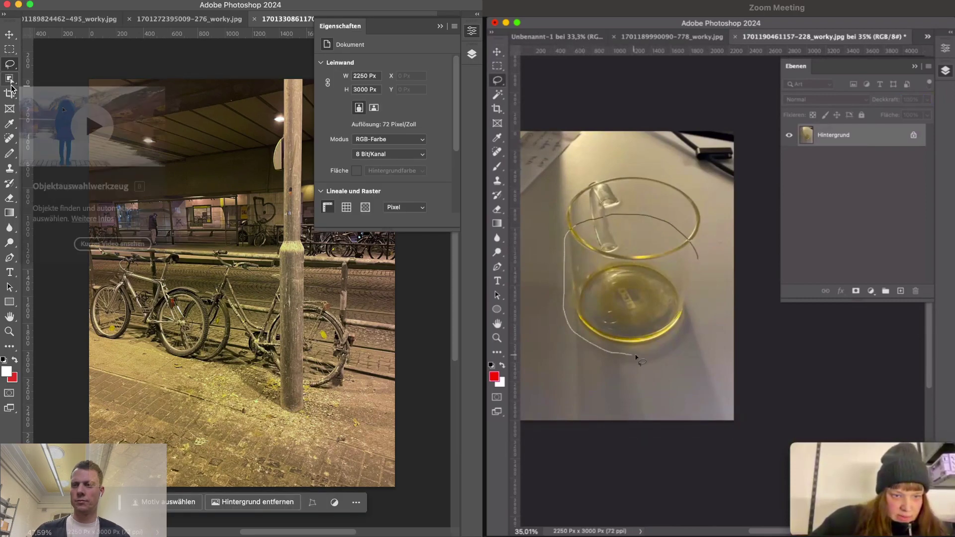
Select the leftmost bicycle with the Object Selection tool and invert the selection to cover everything around it
{"action": "key", "text": "Tab"}
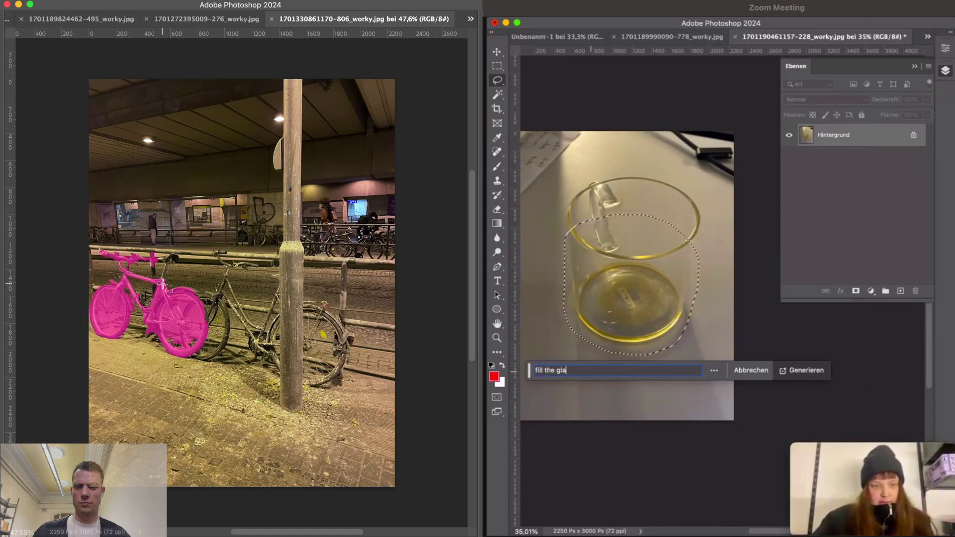
{"action": "left_click", "coordinate": [166, 285]}
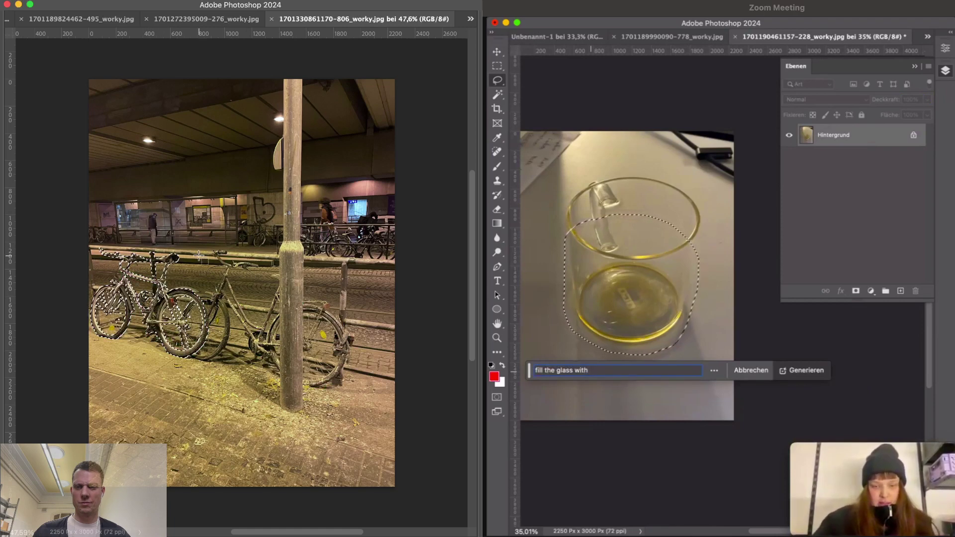
{"action": "key", "text": "super+shift+i"}
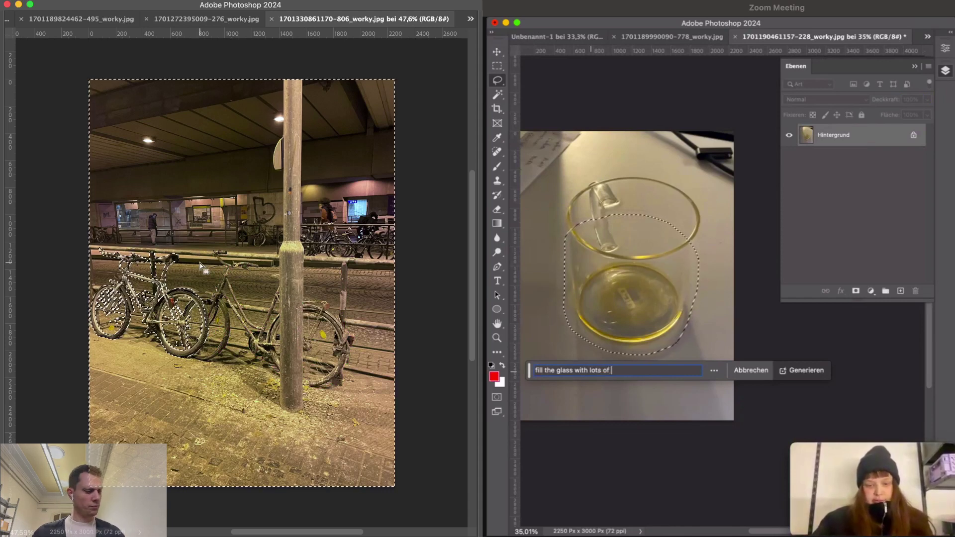
{"action": "key", "text": "Tab"}
Start a generative fill on the inverted selection and draft the prompt "bicycle on a beaut"
{"action": "left_click", "coordinate": [154, 509]}
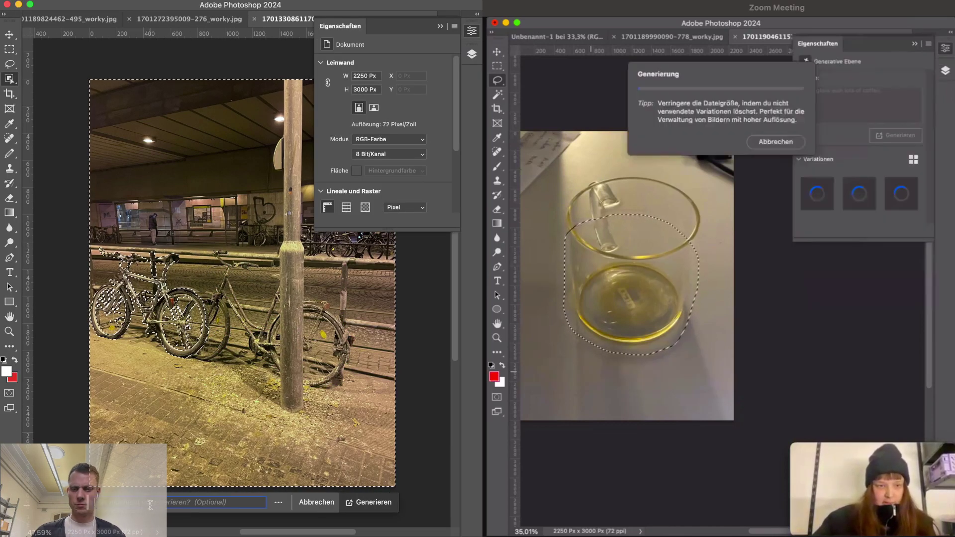
{"action": "type", "text": "bicy"}
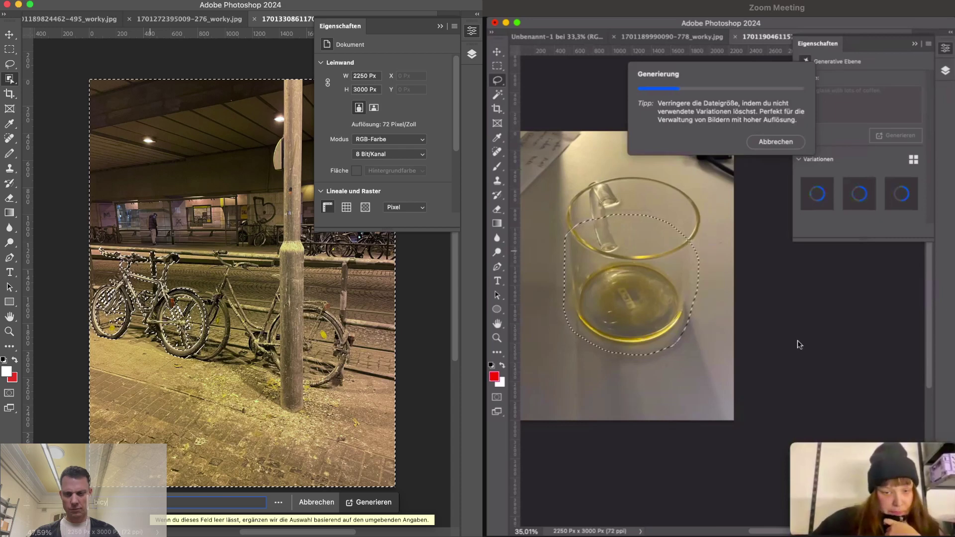
{"action": "type", "text": "cle"}
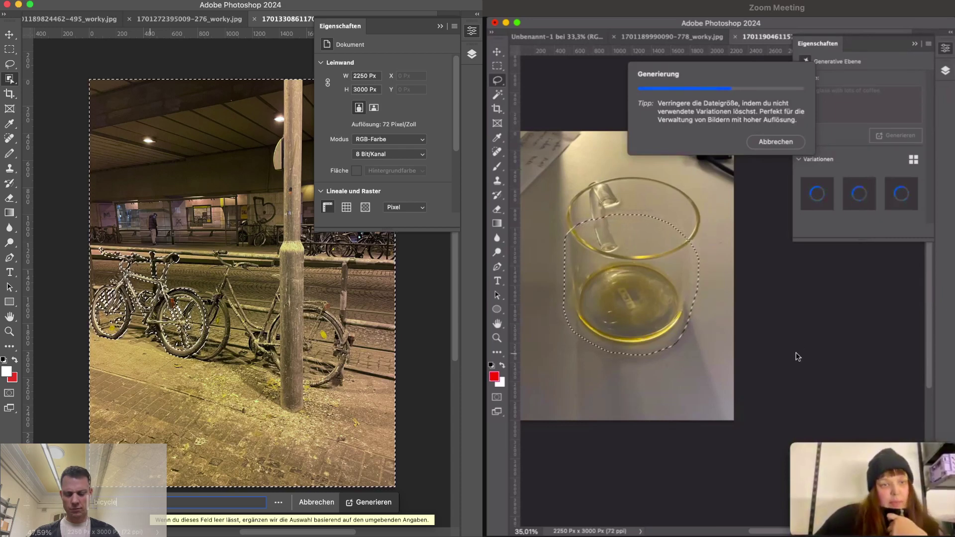
{"action": "type", "text": " on a beaut"}
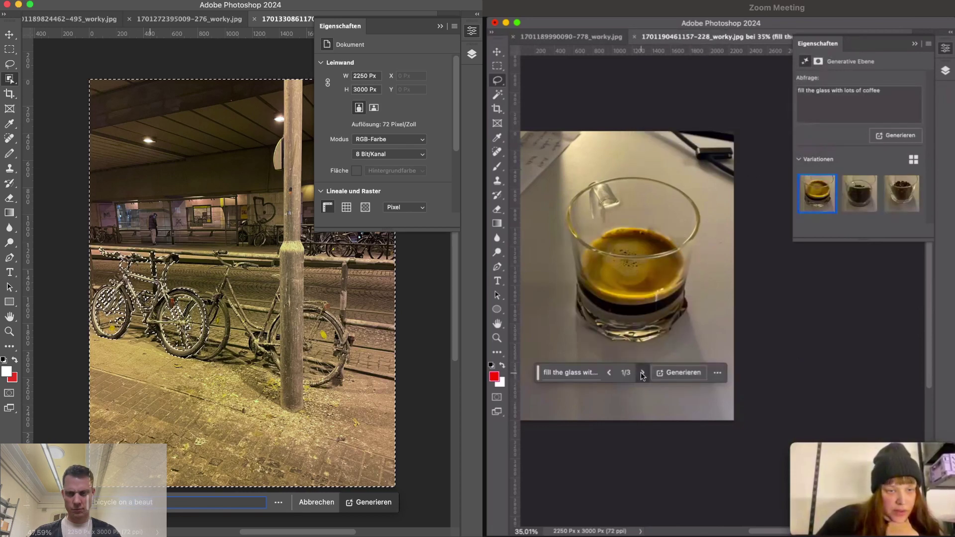
Compare the first two "fill the glass with lots of coffee" variations in the glass photo
{"action": "left_click", "coordinate": [642, 373]}
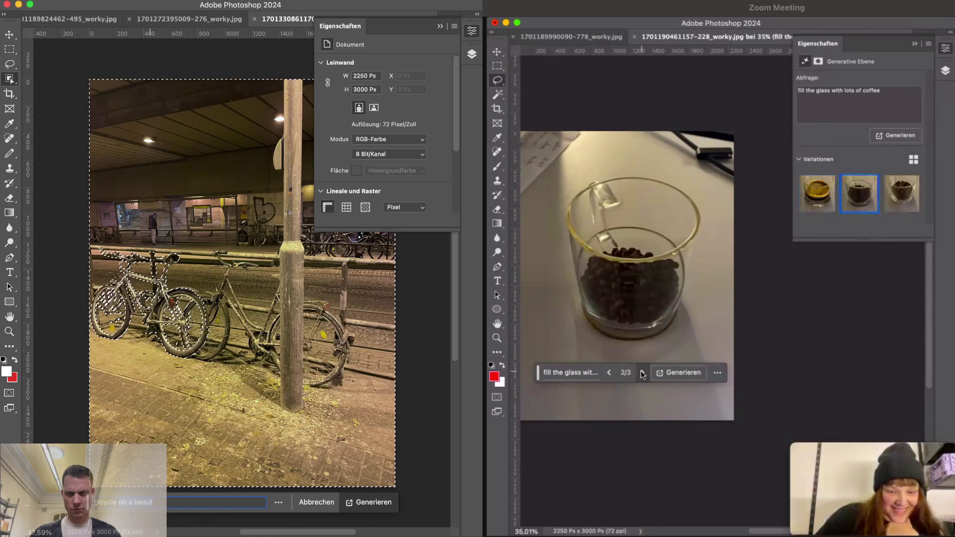
{"action": "left_click", "coordinate": [609, 373]}
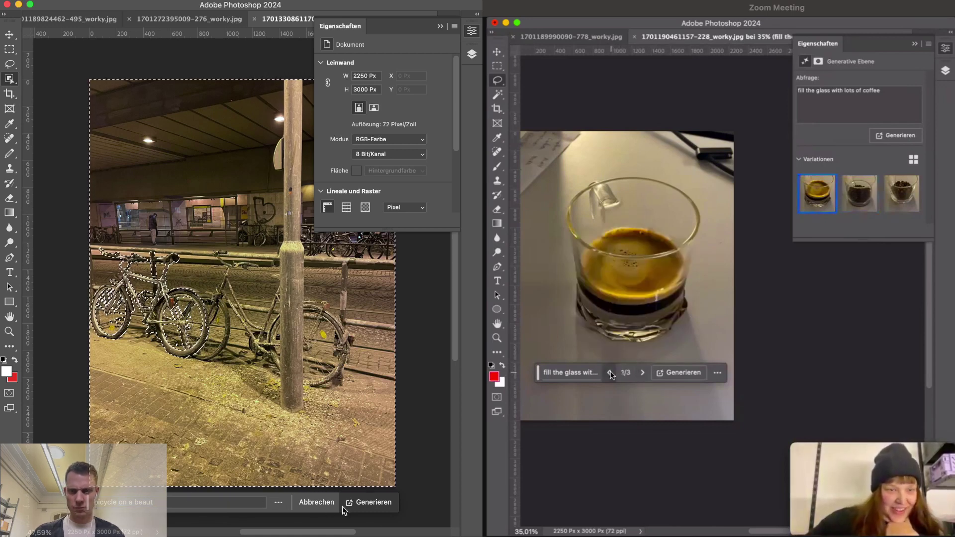
Clear the drafted prompt and generate new surroundings for the bicycle without any prompt text
{"action": "left_click", "coordinate": [182, 502]}
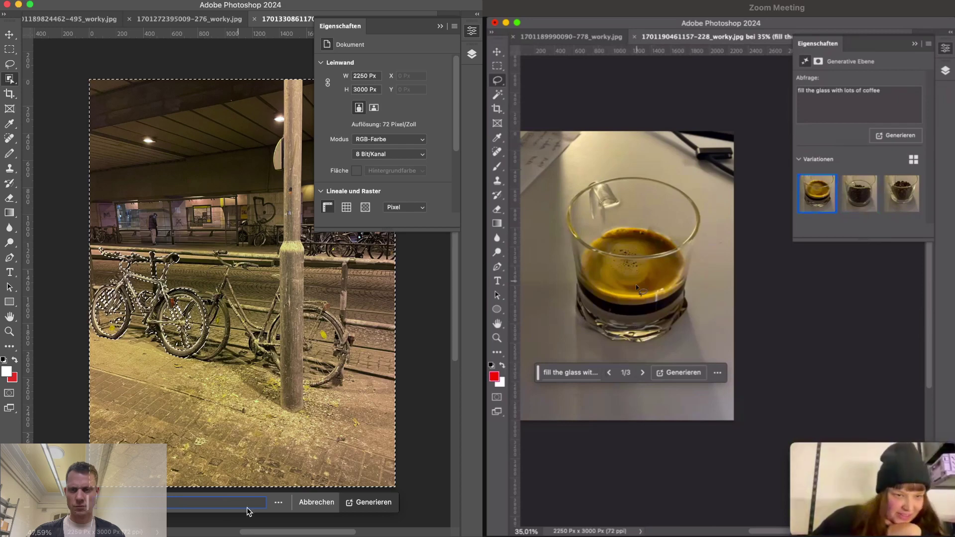
{"action": "left_click", "coordinate": [377, 506]}
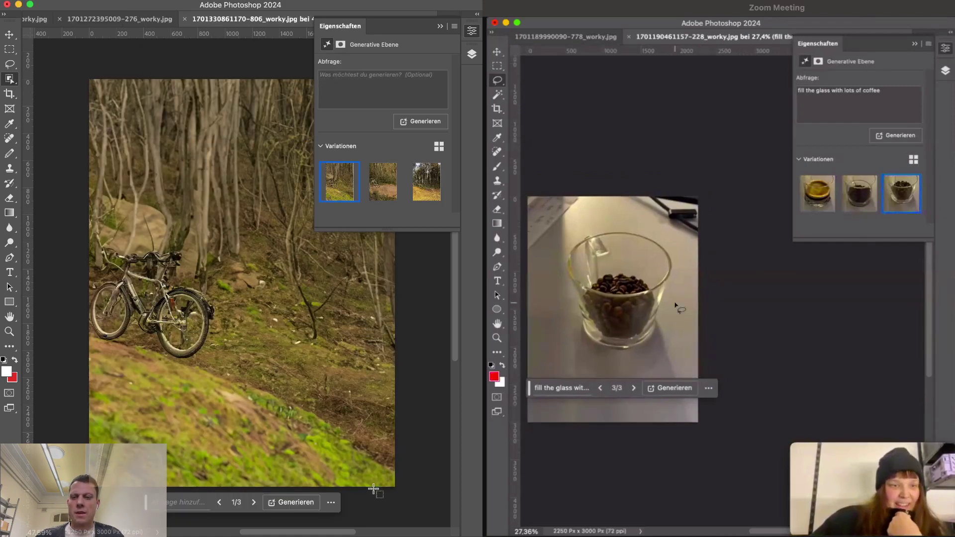
Compare the three generated backgrounds with the Move tool active and keep the second variation, with the sandy path
{"action": "left_click", "coordinate": [378, 193]}
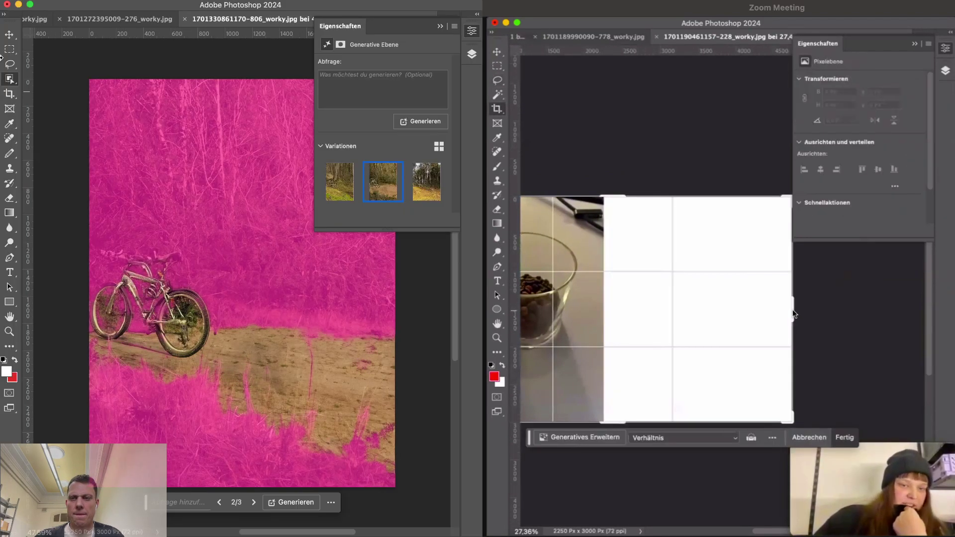
{"action": "left_click", "coordinate": [8, 34]}
{"action": "left_click", "coordinate": [415, 180]}
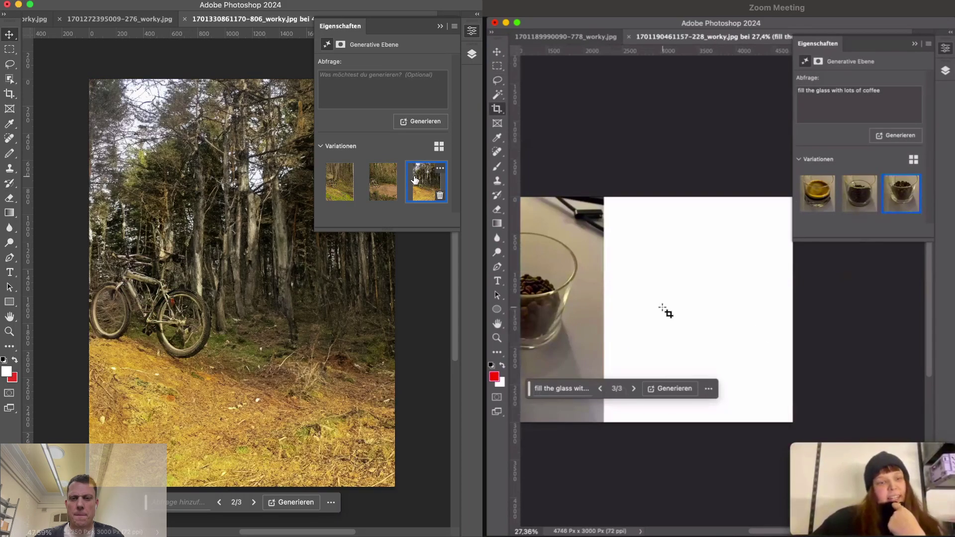
{"action": "left_click", "coordinate": [383, 182]}
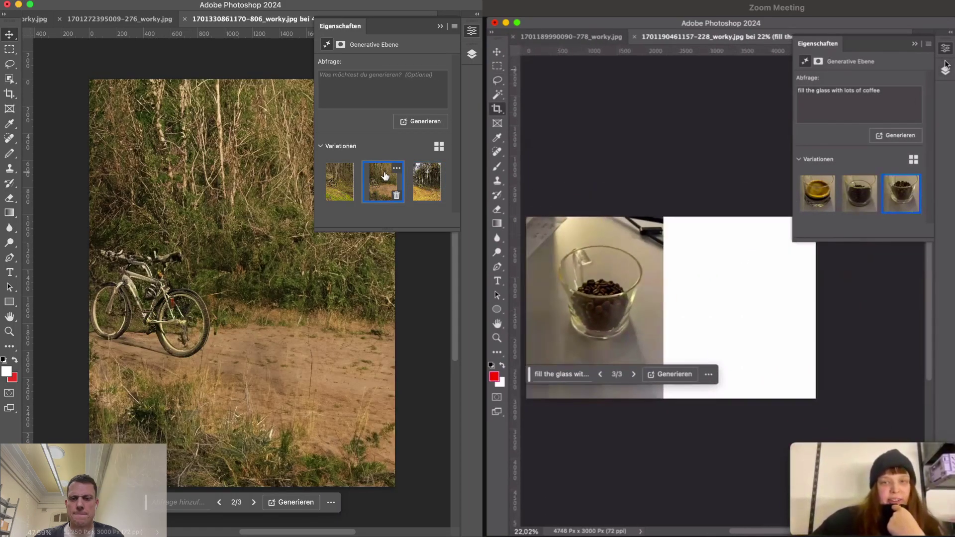
{"action": "left_click", "coordinate": [347, 178]}
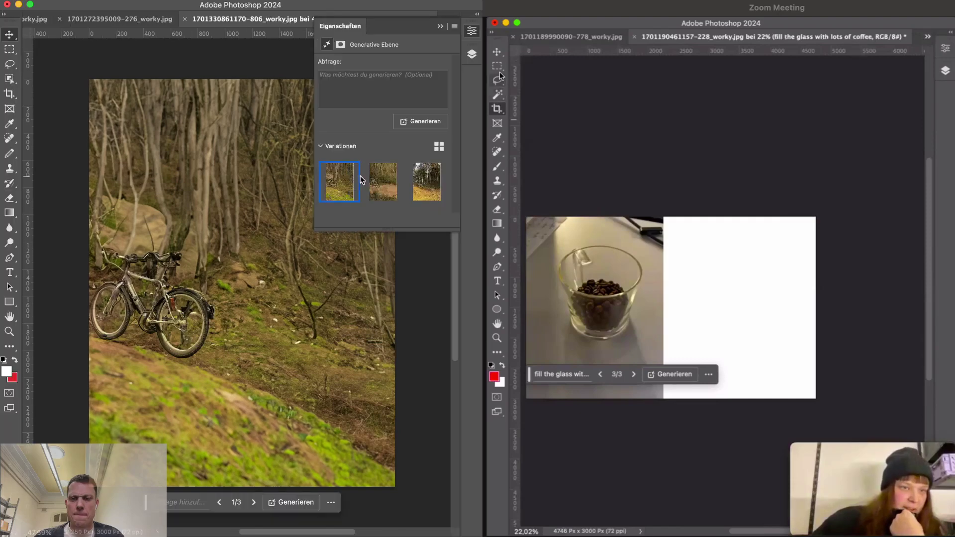
{"action": "left_click", "coordinate": [368, 180]}
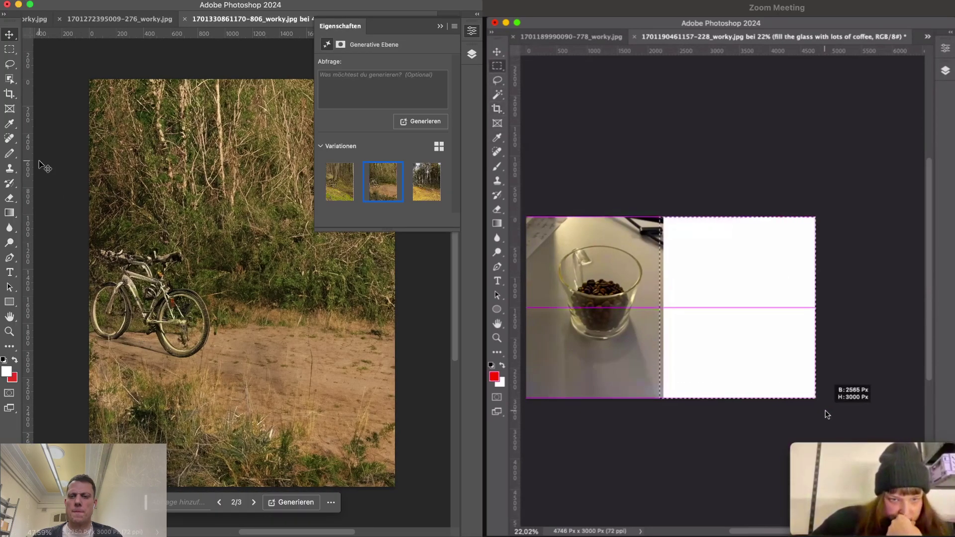
Examine the bicycle's frame, handlebars and wheels up close and compare them with the whole picture, with the panels hidden
{"action": "key", "text": "Tab"}
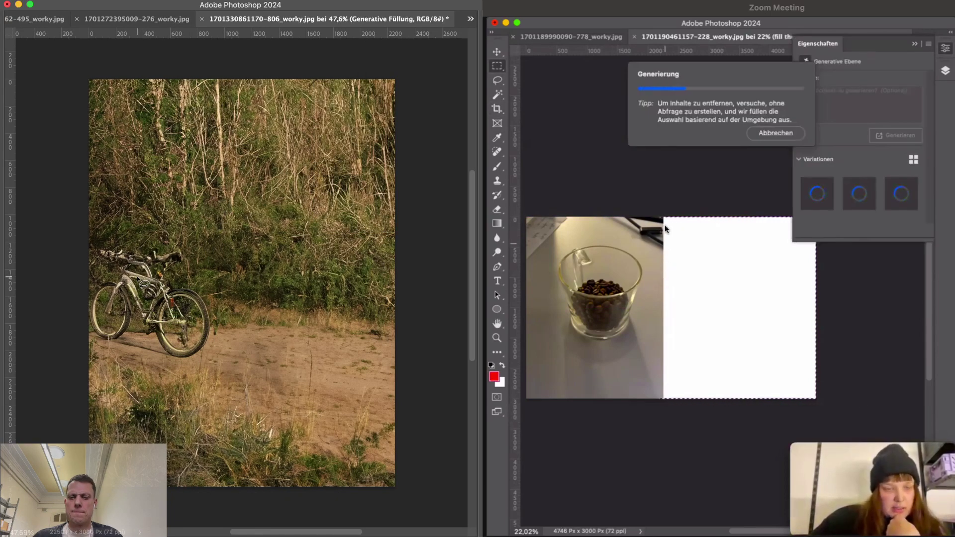
{"action": "key", "text": "super+1"}
{"action": "key", "text": "super+plus"}
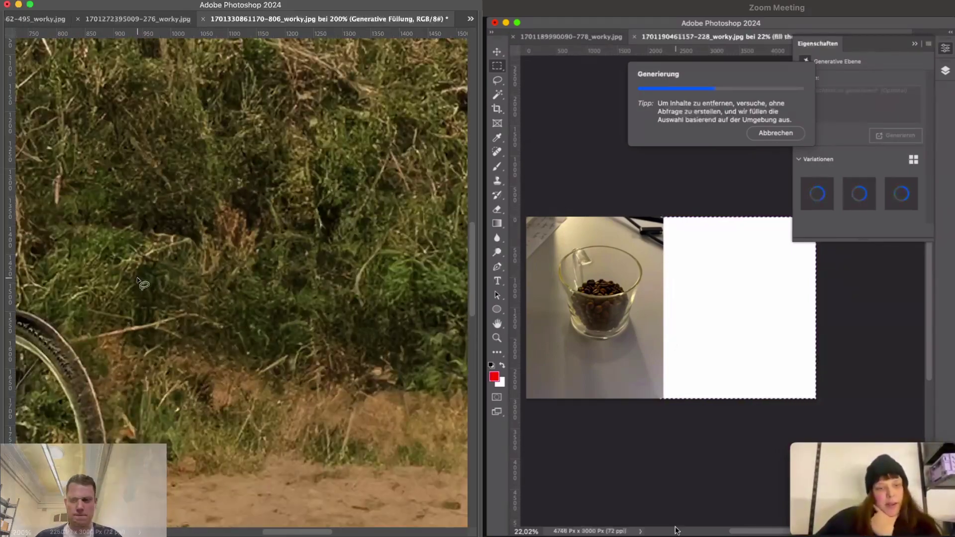
{"action": "scroll", "coordinate": [138, 280], "scroll_direction": "left", "scroll_amount": 5}
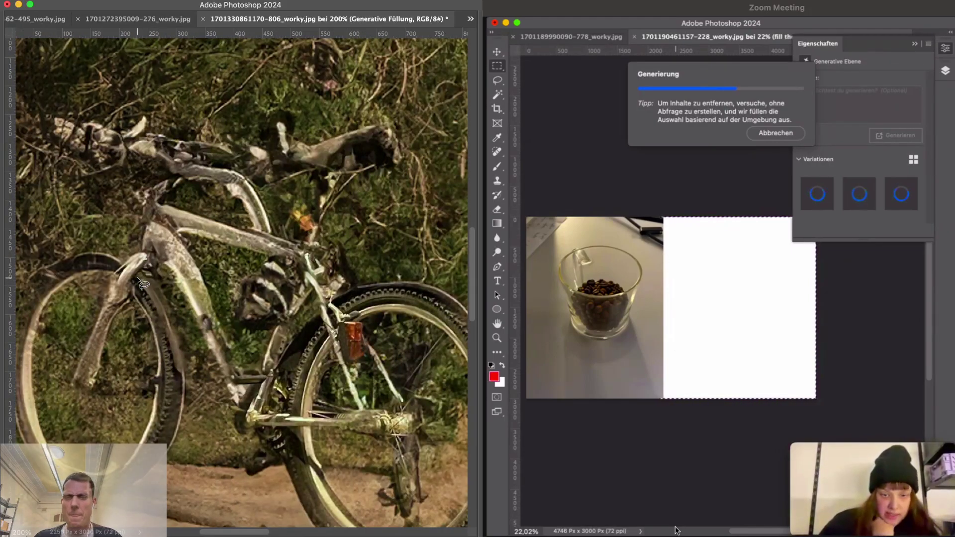
{"action": "scroll", "coordinate": [151, 303], "scroll_direction": "down", "scroll_amount": 3, "text": "alt"}
{"action": "scroll", "coordinate": [154, 312], "scroll_direction": "down", "scroll_amount": 4, "text": "alt"}
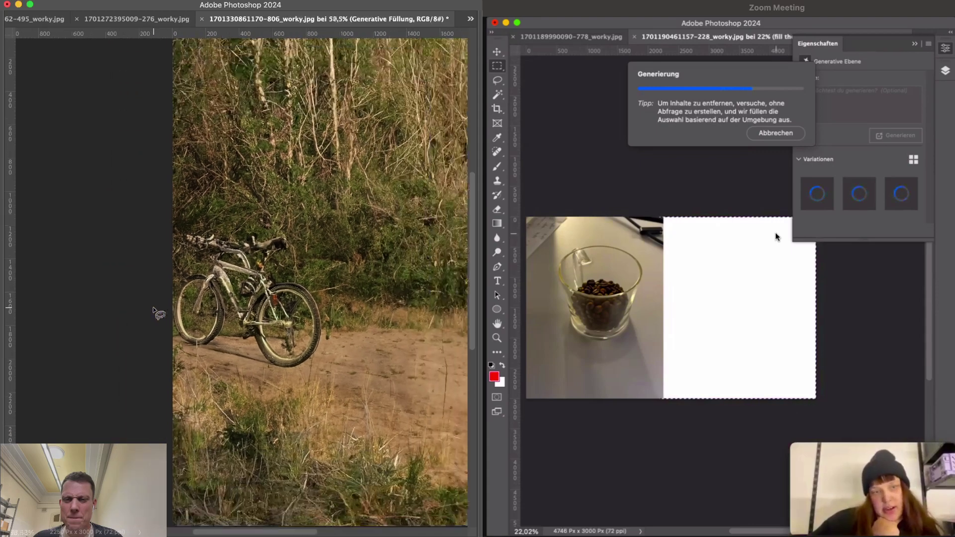
{"action": "scroll", "coordinate": [154, 312], "scroll_direction": "up", "scroll_amount": 3, "text": "alt"}
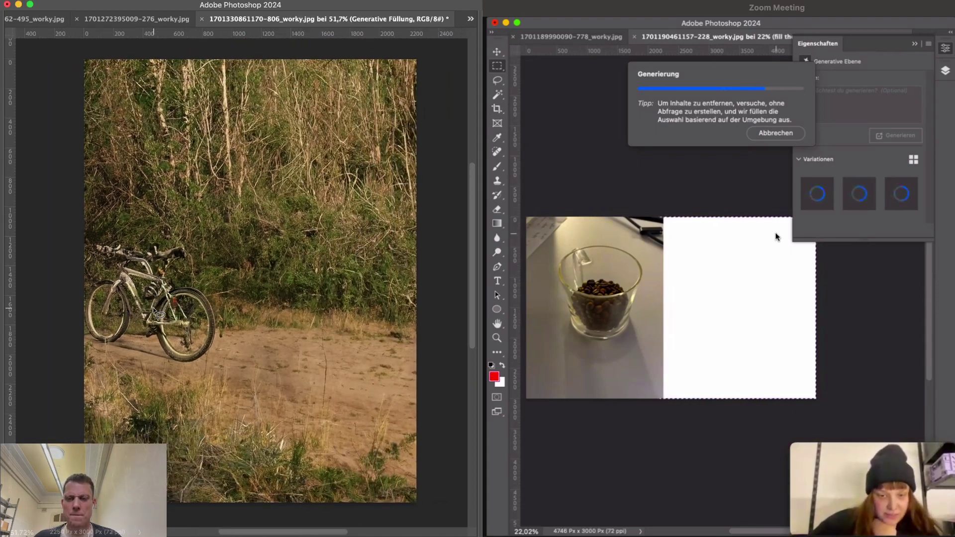
{"action": "scroll", "coordinate": [155, 309], "scroll_direction": "down", "scroll_amount": 2, "text": "alt"}
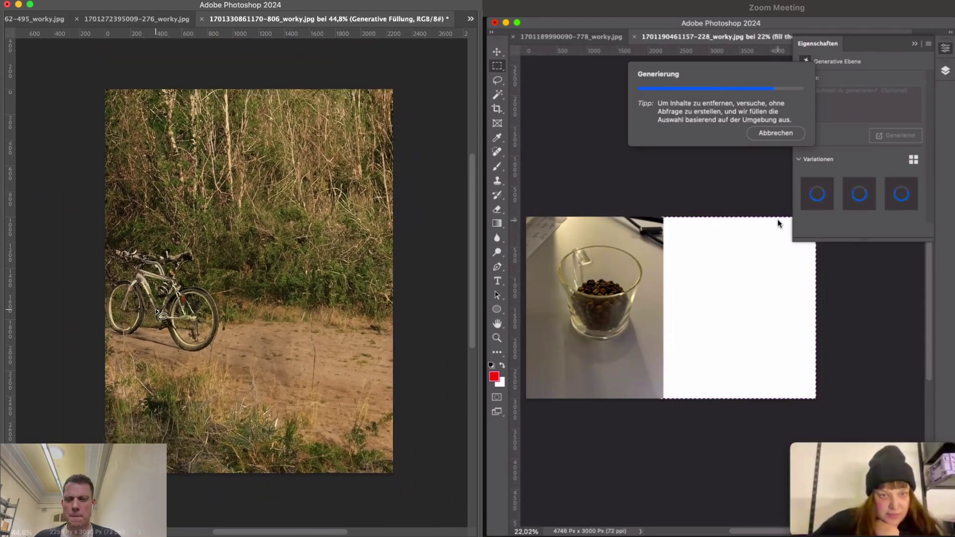
{"action": "key", "text": "Tab"}
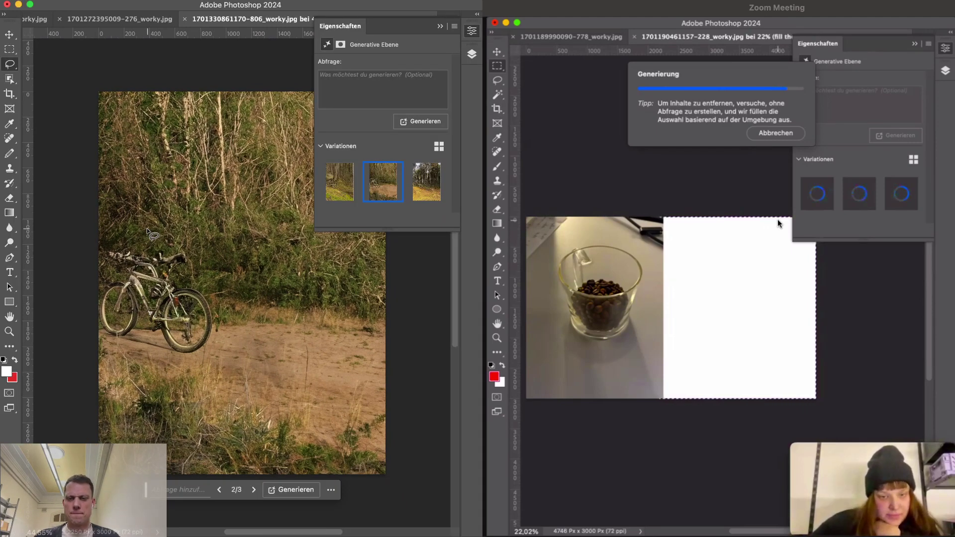
{"action": "key", "text": "Tab"}
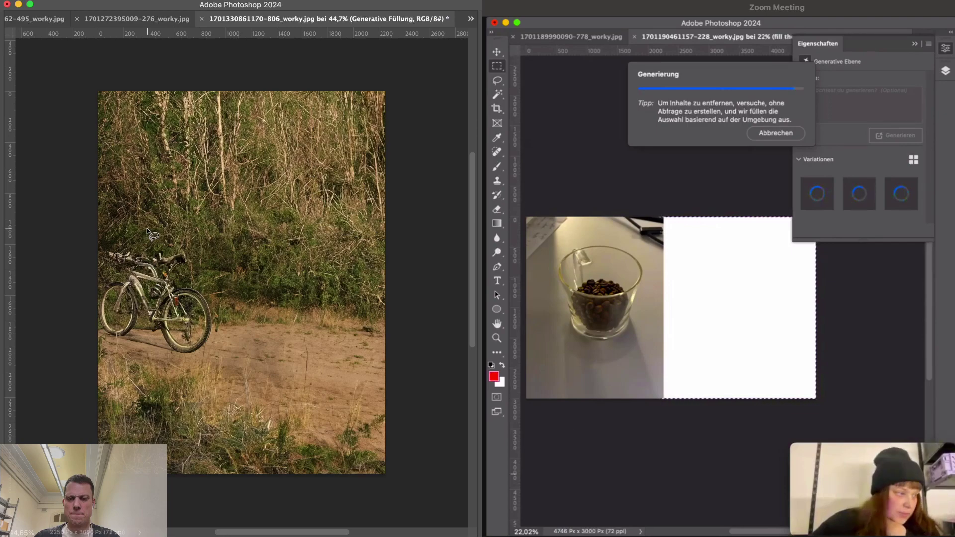
{"action": "scroll", "coordinate": [133, 286], "scroll_direction": "up", "scroll_amount": 5, "text": "alt"}
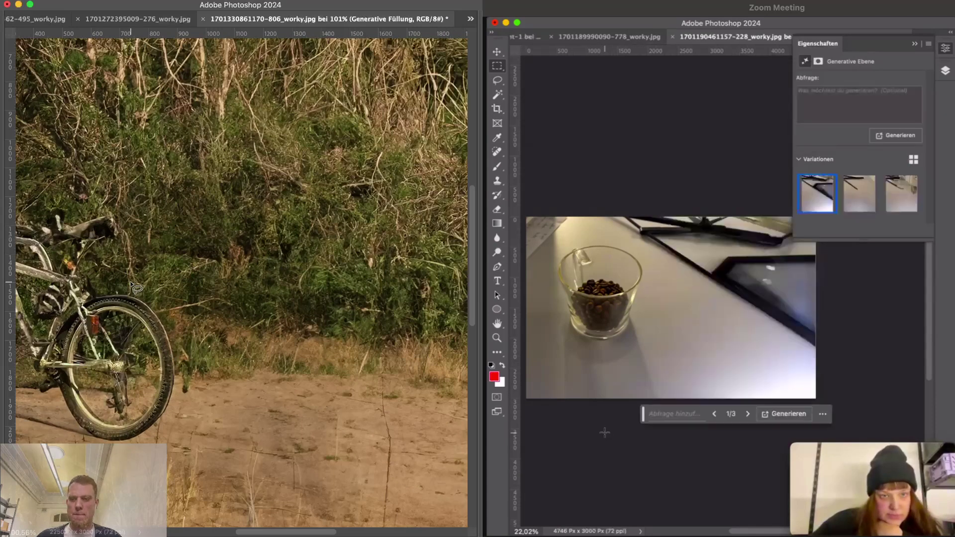
{"action": "scroll", "coordinate": [132, 286], "scroll_direction": "left", "scroll_amount": 5}
{"action": "scroll", "coordinate": [243, 362], "scroll_direction": "up", "scroll_amount": 4, "text": "alt"}
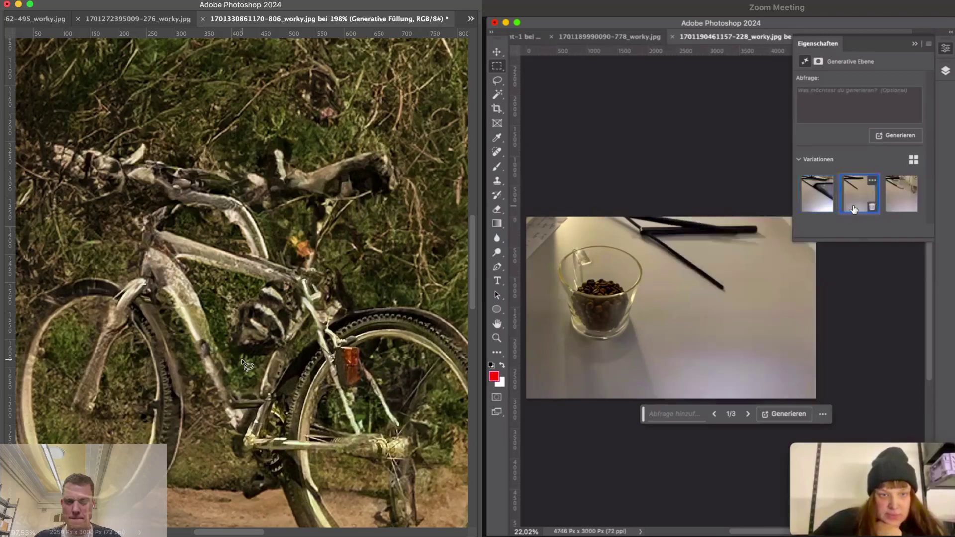
{"action": "scroll", "coordinate": [243, 362], "scroll_direction": "down", "scroll_amount": 5, "text": "alt"}
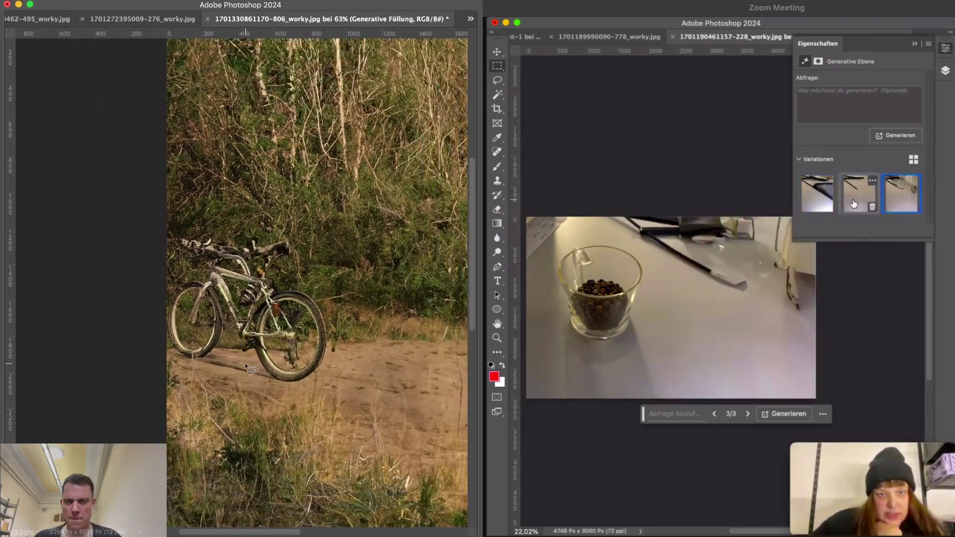
{"action": "scroll", "coordinate": [284, 435], "scroll_direction": "down", "scroll_amount": 2, "text": "alt"}
{"action": "scroll", "coordinate": [287, 437], "scroll_direction": "down", "scroll_amount": 2}
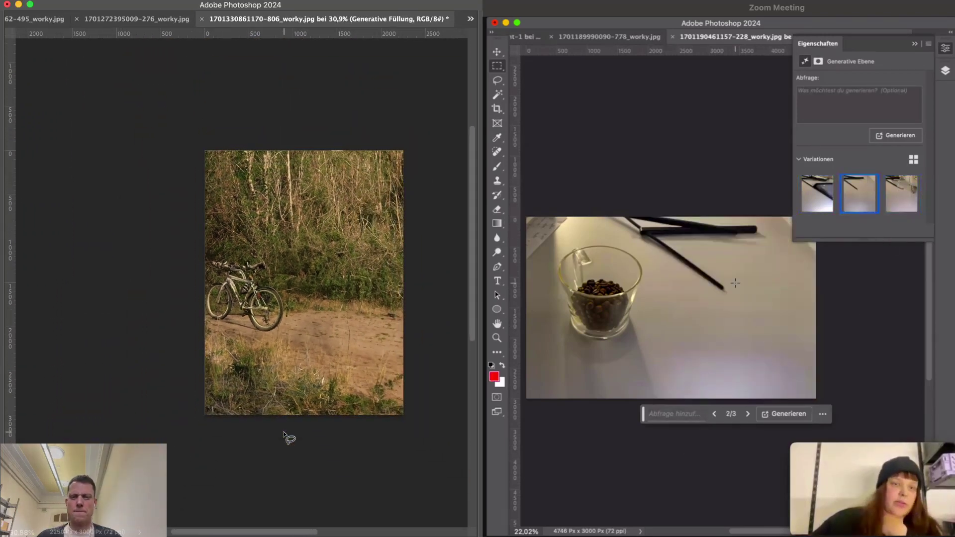
{"action": "scroll", "coordinate": [284, 438], "scroll_direction": "up", "scroll_amount": 2}
{"action": "scroll", "coordinate": [284, 437], "scroll_direction": "right", "scroll_amount": 3}
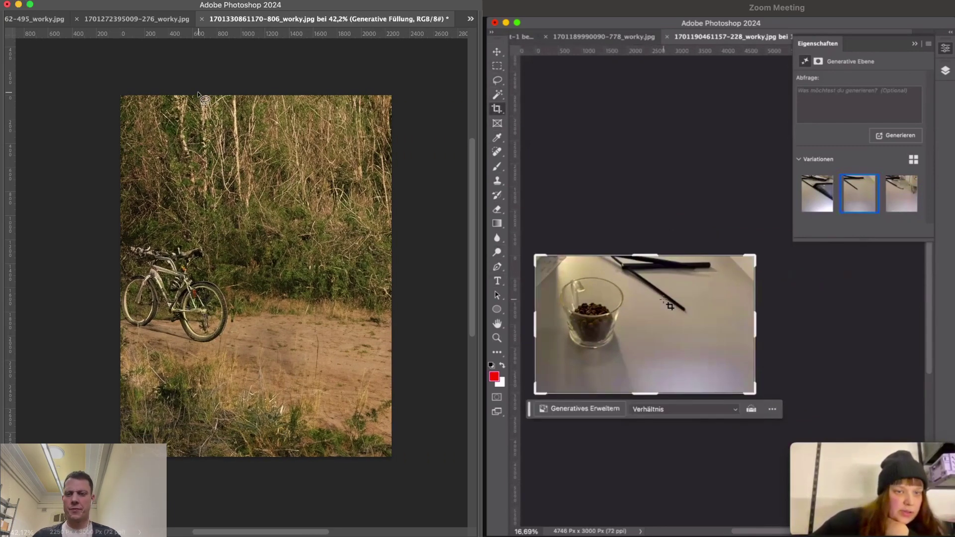
{"action": "left_click", "coordinate": [140, 1]}
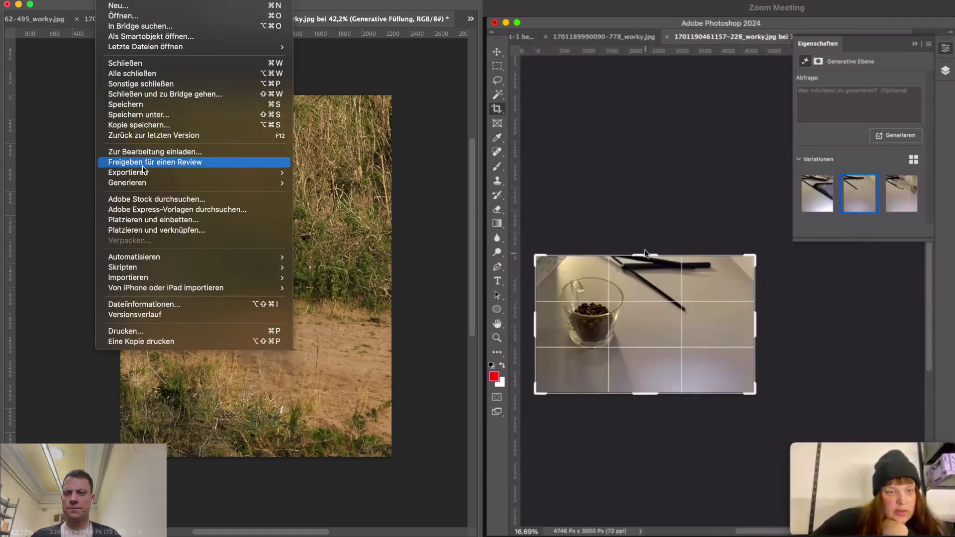
{"action": "mouse_move", "coordinate": [149, 172]}
{"action": "left_click", "coordinate": [316, 216]}
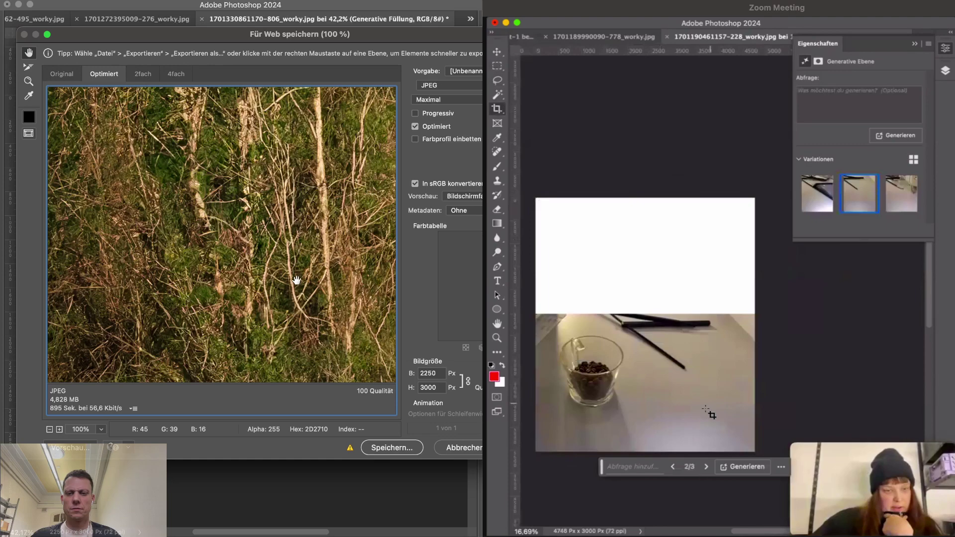
{"action": "left_click_drag", "start_coordinate": [297, 280], "coordinate": [304, 128]}
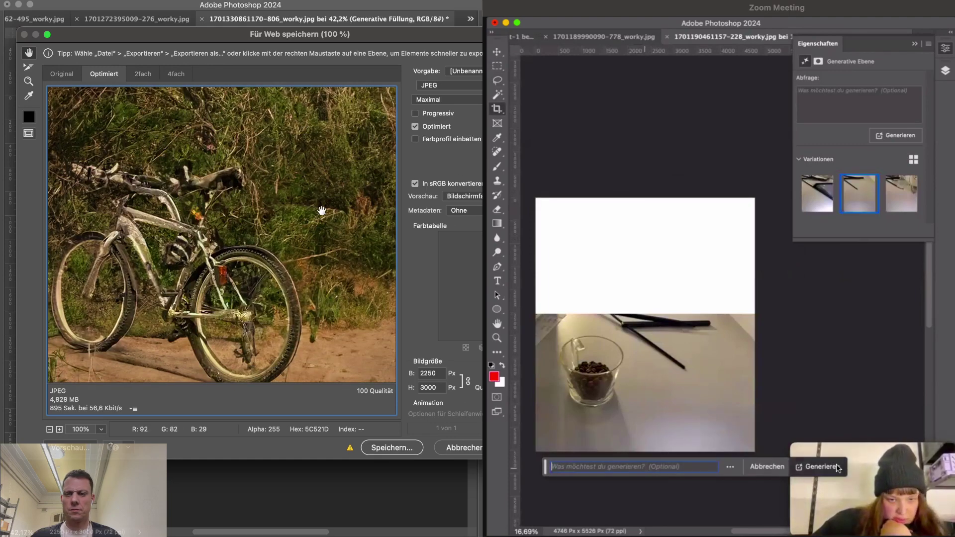
{"action": "left_click_drag", "start_coordinate": [321, 211], "coordinate": [325, 170]}
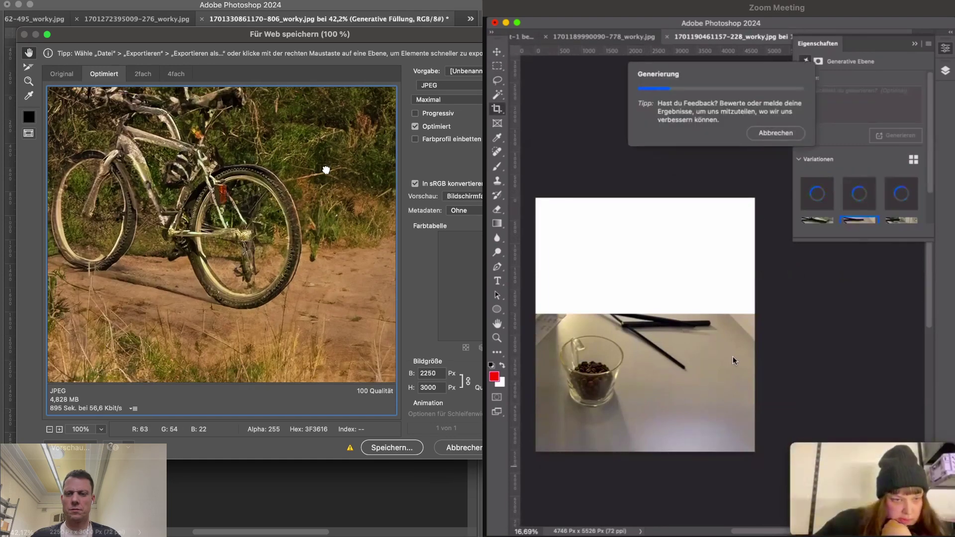
{"action": "left_click", "coordinate": [457, 443]}
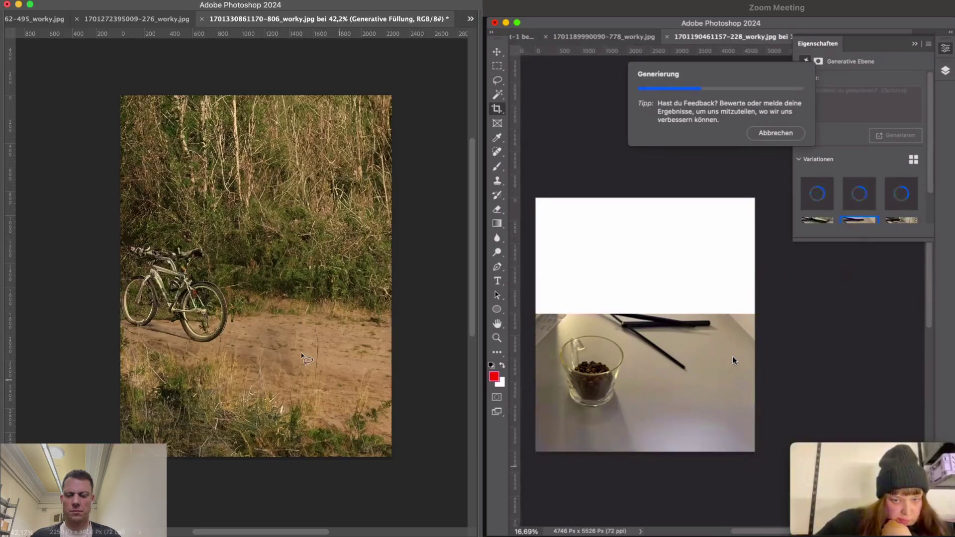
Check how the bicycle blends with the sandy path up close and in the whole picture
{"action": "scroll", "coordinate": [168, 297], "scroll_direction": "up", "scroll_amount": 4}
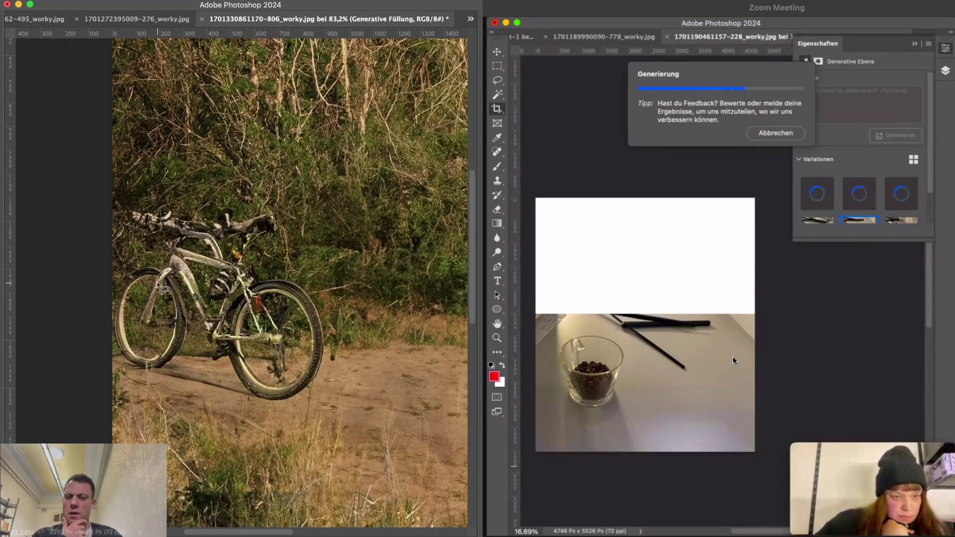
{"action": "scroll", "coordinate": [160, 286], "scroll_direction": "down", "scroll_amount": 4}
{"action": "scroll", "coordinate": [168, 293], "scroll_direction": "down", "scroll_amount": 1}
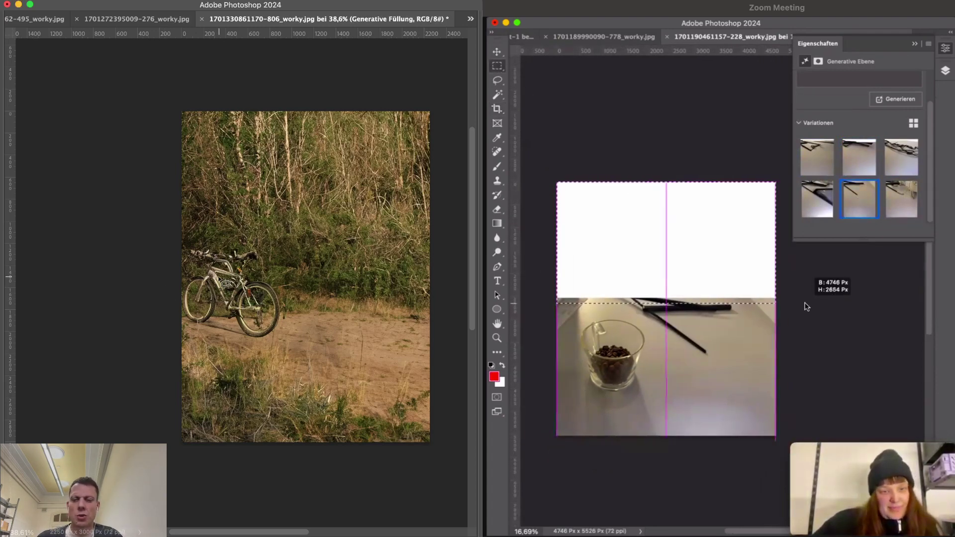
{"action": "scroll", "coordinate": [228, 275], "scroll_direction": "right", "scroll_amount": 3}
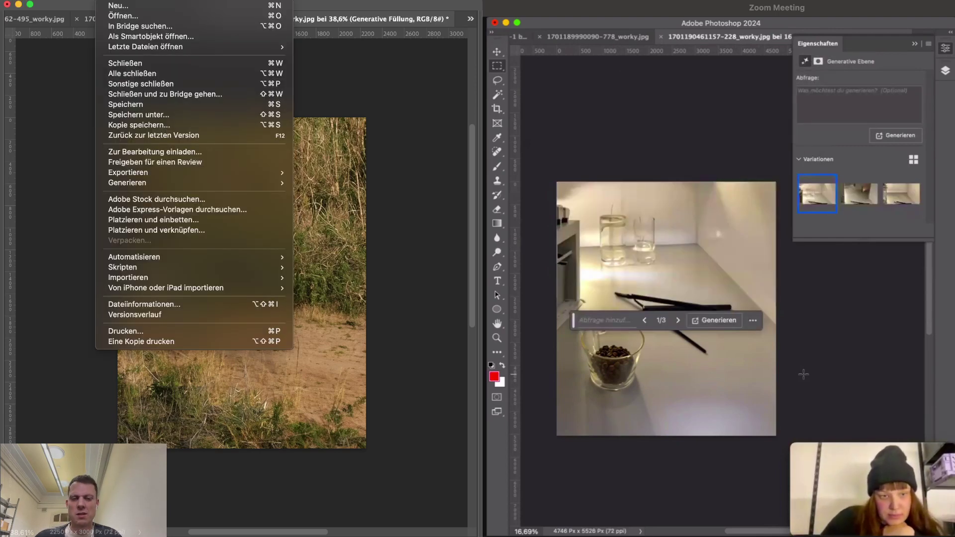
Compare the three generated fills for the empty upper area of the glass photo and keep the third variation
{"action": "left_click", "coordinate": [677, 320]}
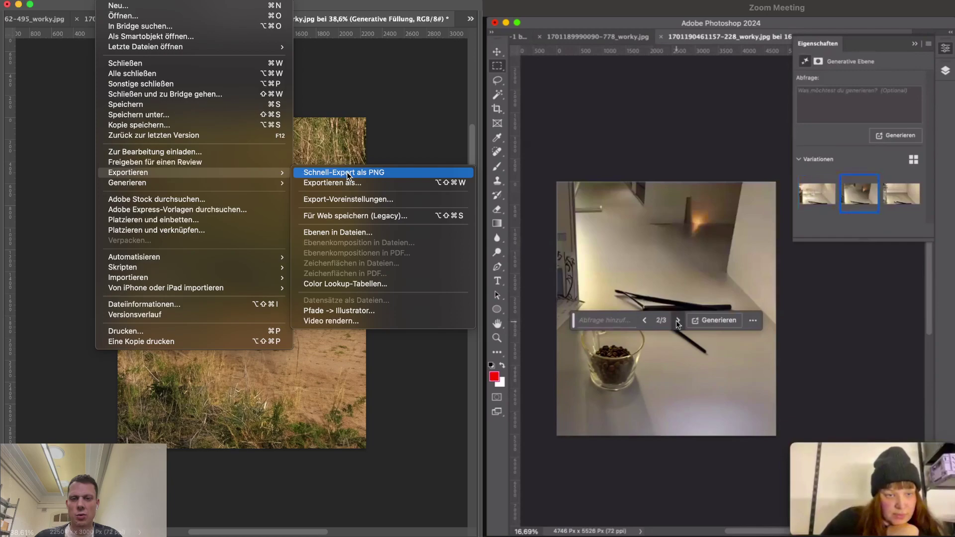
{"action": "left_click", "coordinate": [677, 320]}
{"action": "left_click", "coordinate": [677, 320]}
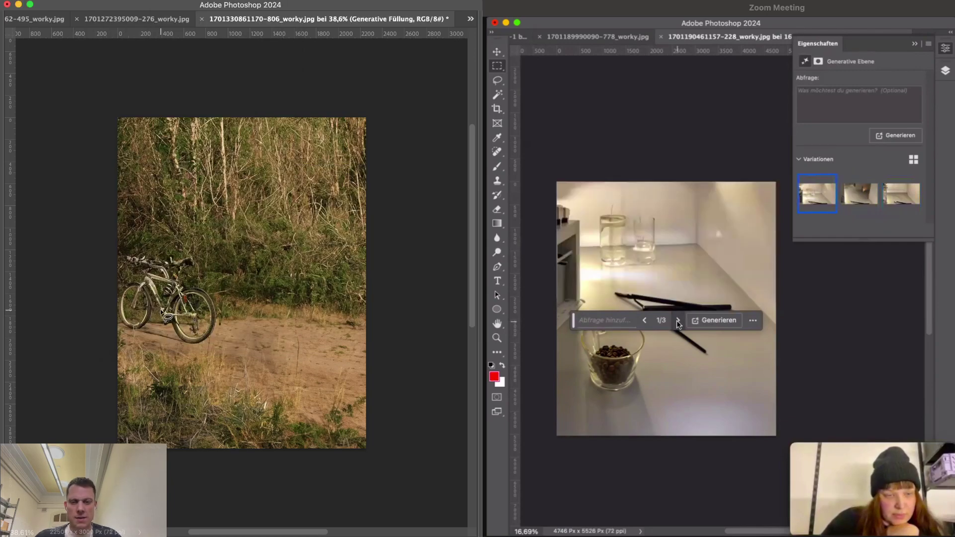
{"action": "left_click", "coordinate": [676, 320]}
{"action": "left_click", "coordinate": [677, 321]}
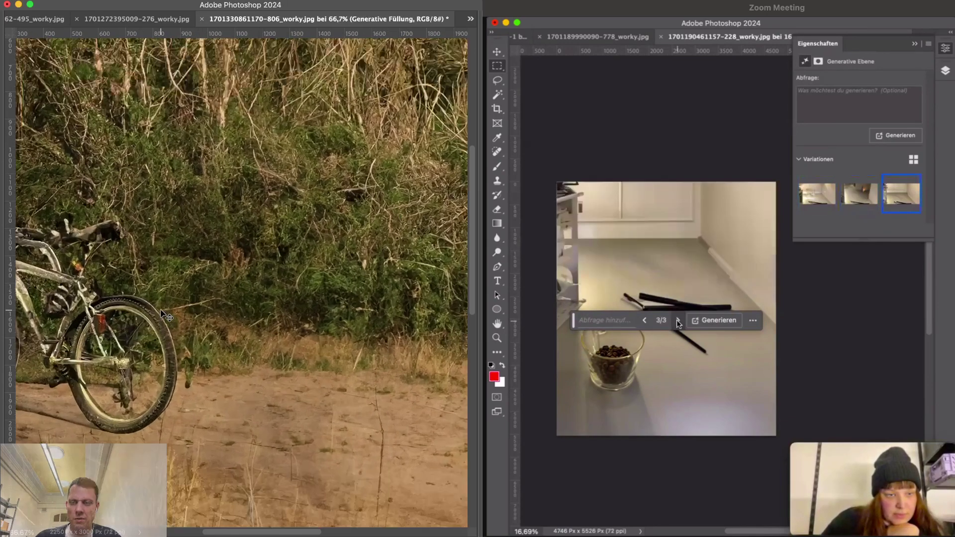
{"action": "left_click", "coordinate": [677, 320]}
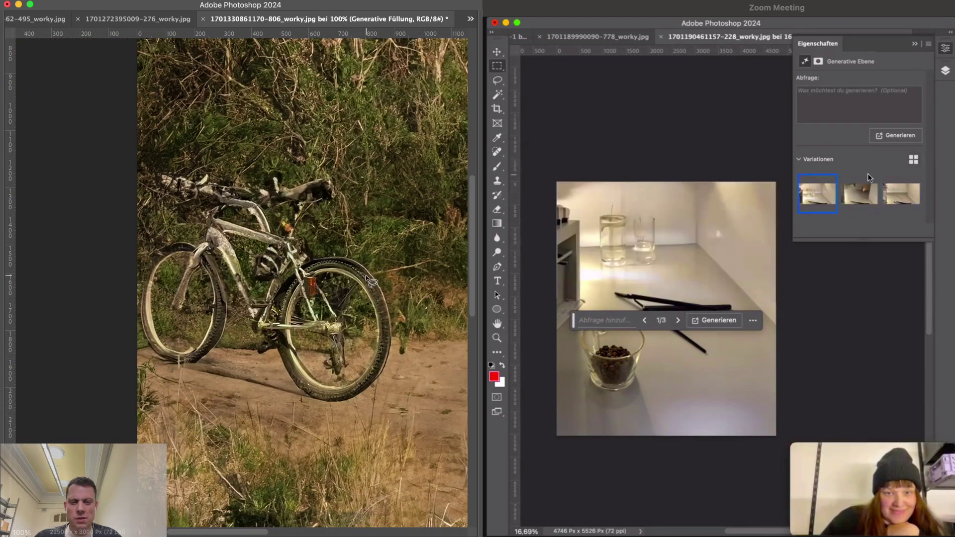
{"action": "left_click_drag", "start_coordinate": [870, 240], "coordinate": [873, 328]}
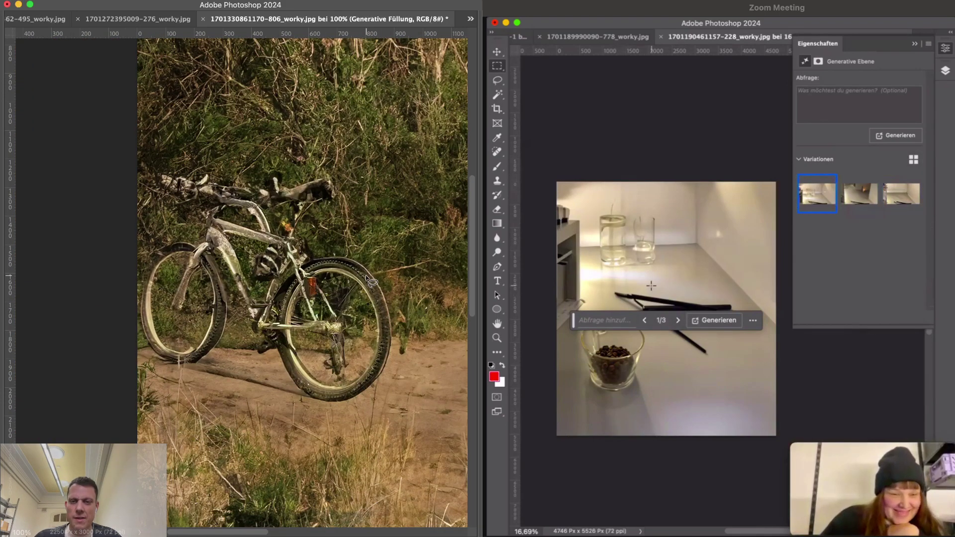
{"action": "left_click", "coordinate": [676, 321]}
{"action": "left_click", "coordinate": [677, 320]}
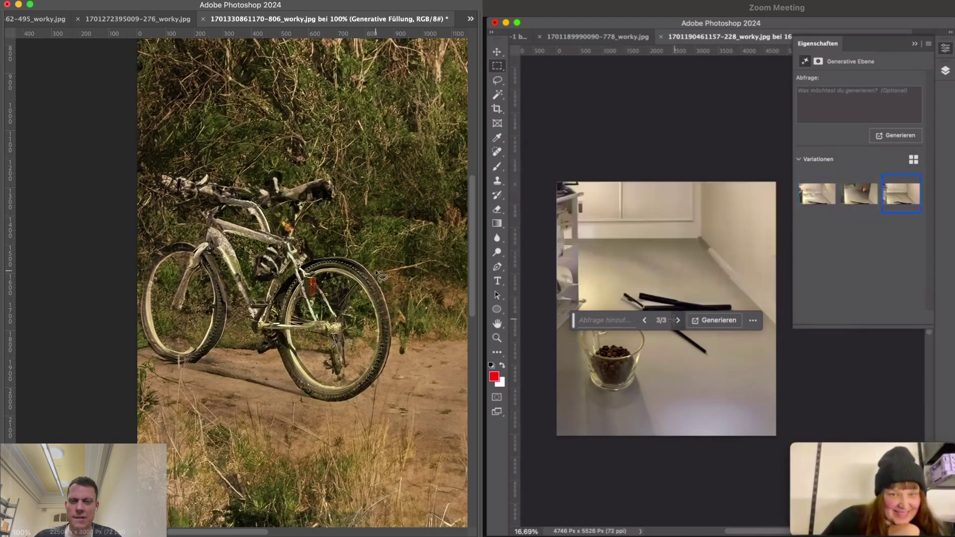
Hide the three generated layers of the glass photo to examine the original, with the contextual bar moved below the image
{"action": "left_click", "coordinate": [946, 72]}
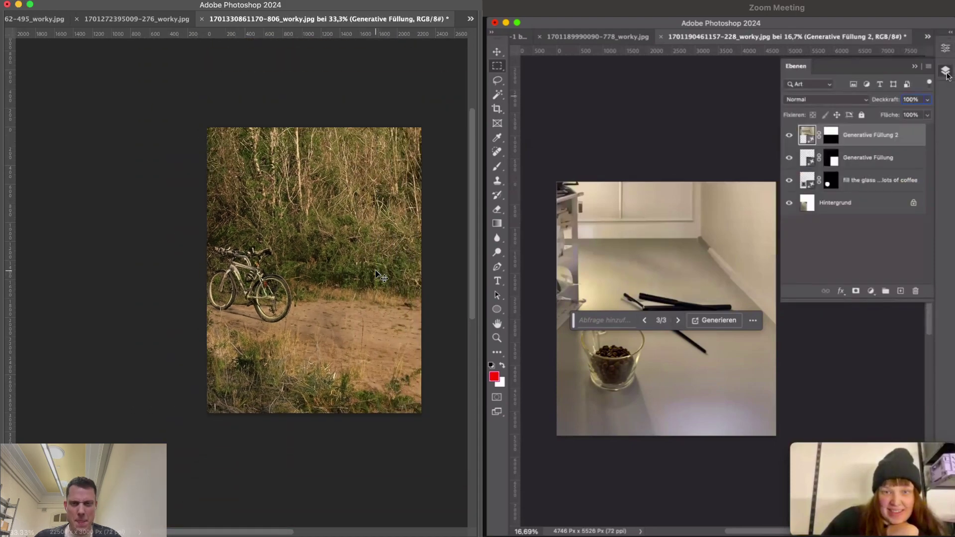
{"action": "left_click", "coordinate": [789, 135]}
{"action": "left_click", "coordinate": [788, 135]}
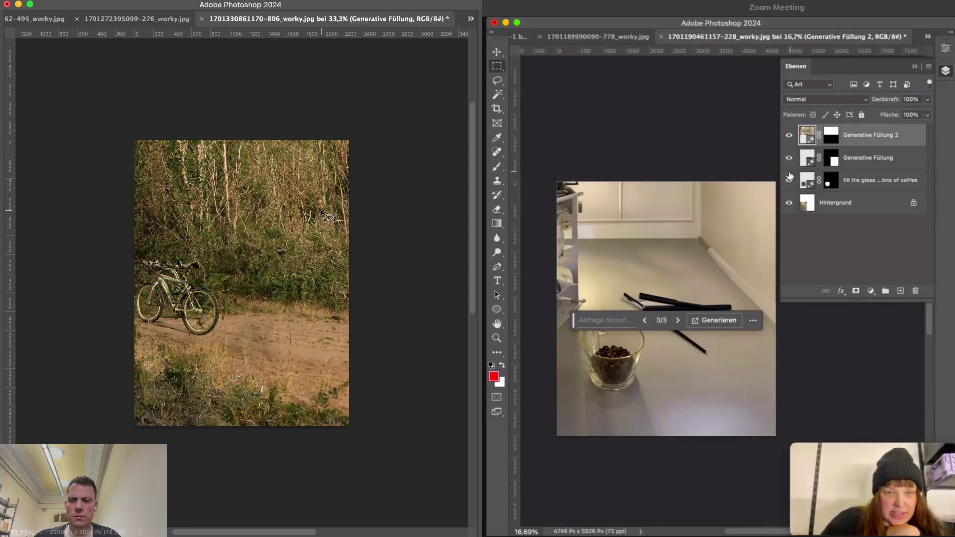
{"action": "left_click", "coordinate": [789, 180]}
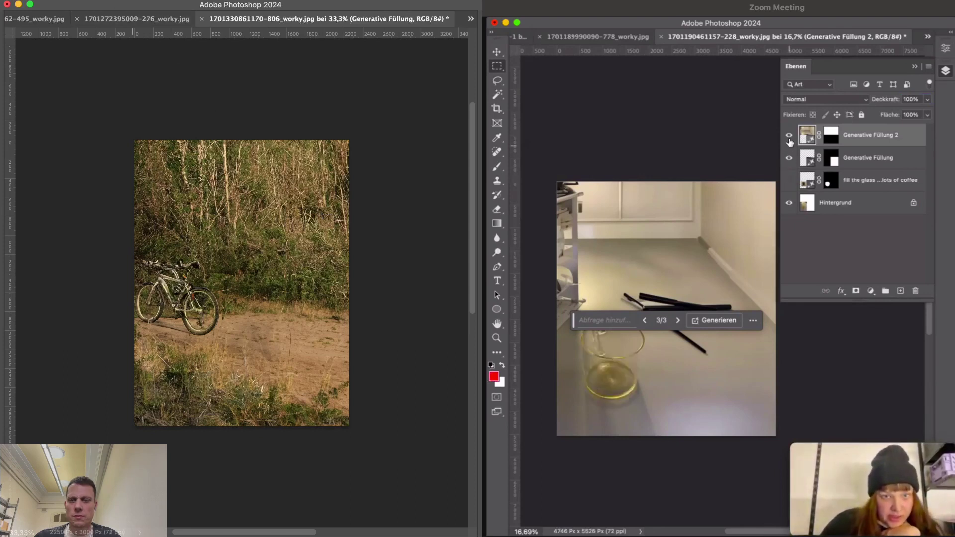
{"action": "left_click", "coordinate": [788, 134]}
{"action": "left_click", "coordinate": [789, 157]}
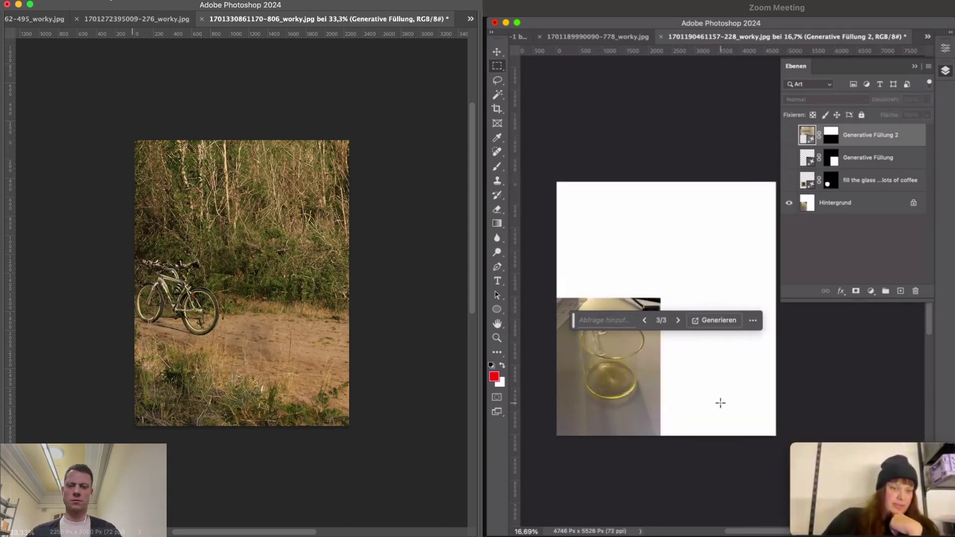
{"action": "left_click_drag", "start_coordinate": [573, 318], "coordinate": [595, 457]}
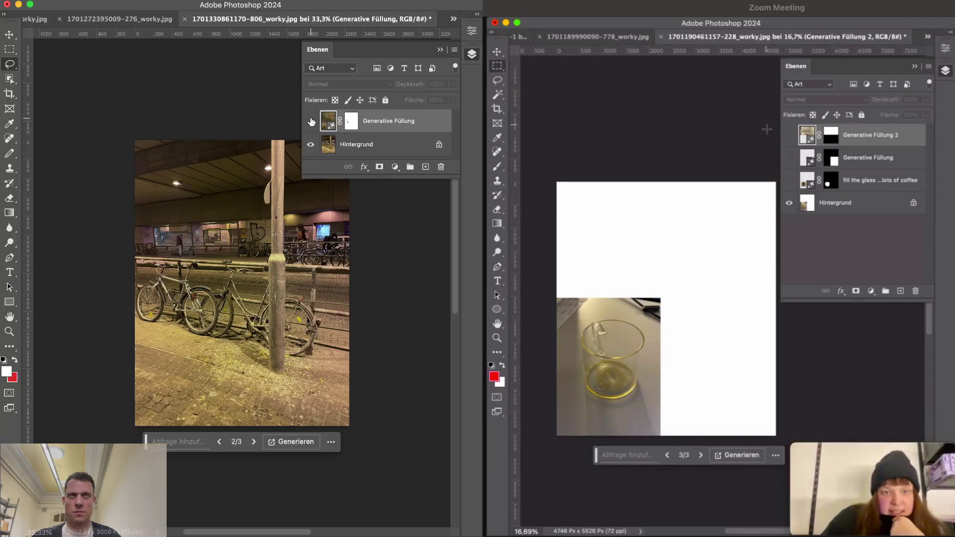
Compare the original bicycle photo with its generated surroundings by switching the generated layer's visibility off and on
{"action": "left_click", "coordinate": [311, 121]}
{"action": "left_click", "coordinate": [311, 121]}
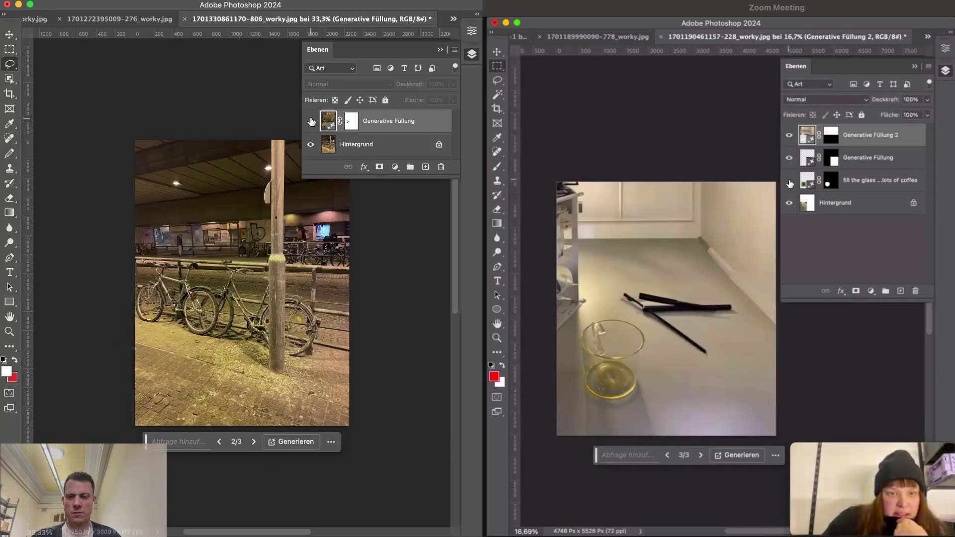
{"action": "left_click", "coordinate": [311, 121]}
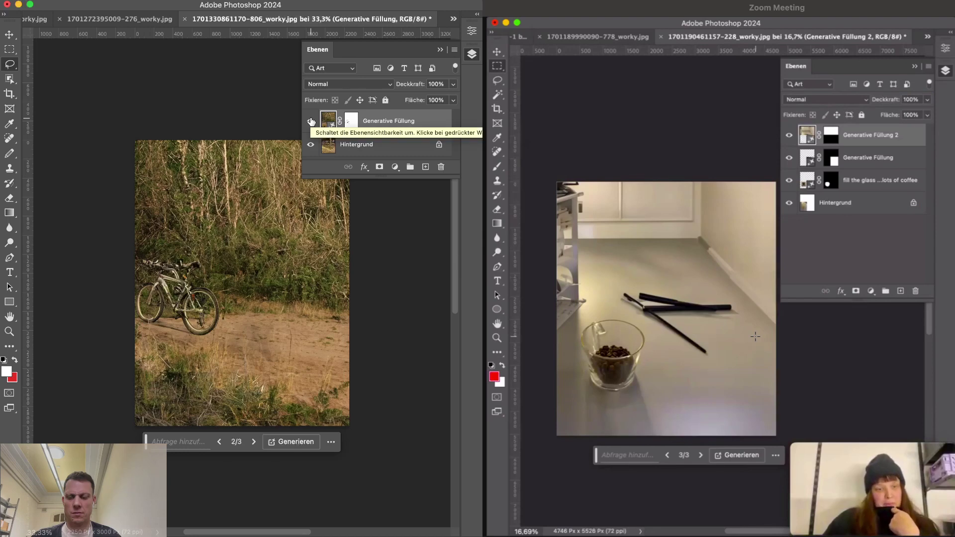
{"action": "key", "text": "Tab"}
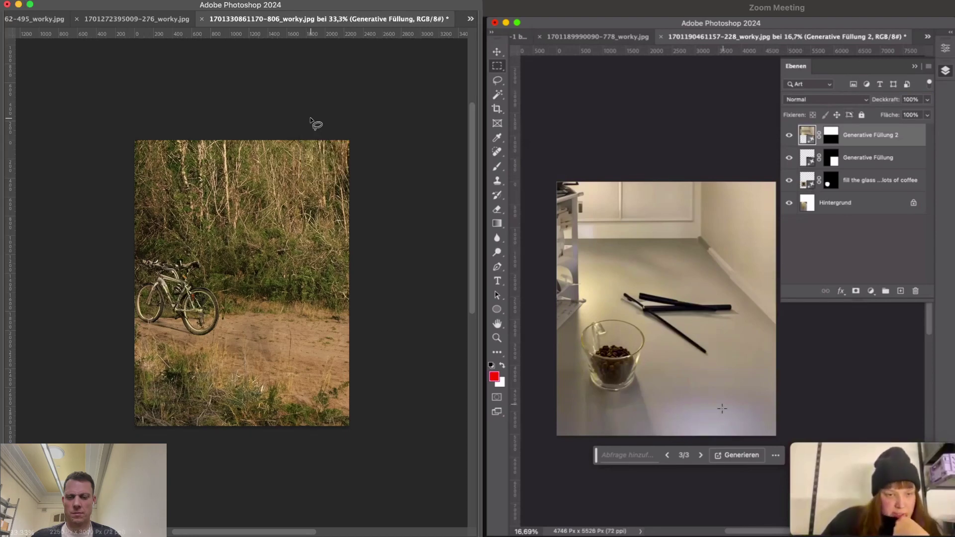
{"action": "key", "text": "Tab"}
{"action": "left_click", "coordinate": [311, 121]}
{"action": "left_click", "coordinate": [310, 122]}
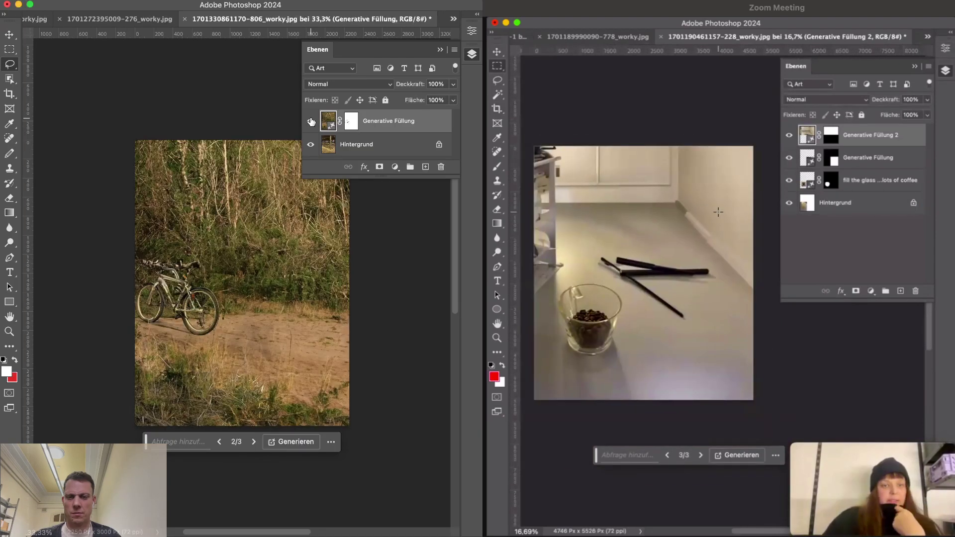
{"action": "key", "text": "Tab"}
{"action": "key", "text": "Tab"}
Hide the generated layer of the bicycle photo and select both pedestrians in the distance on the Hintergrund layer
{"action": "left_click", "coordinate": [311, 121]}
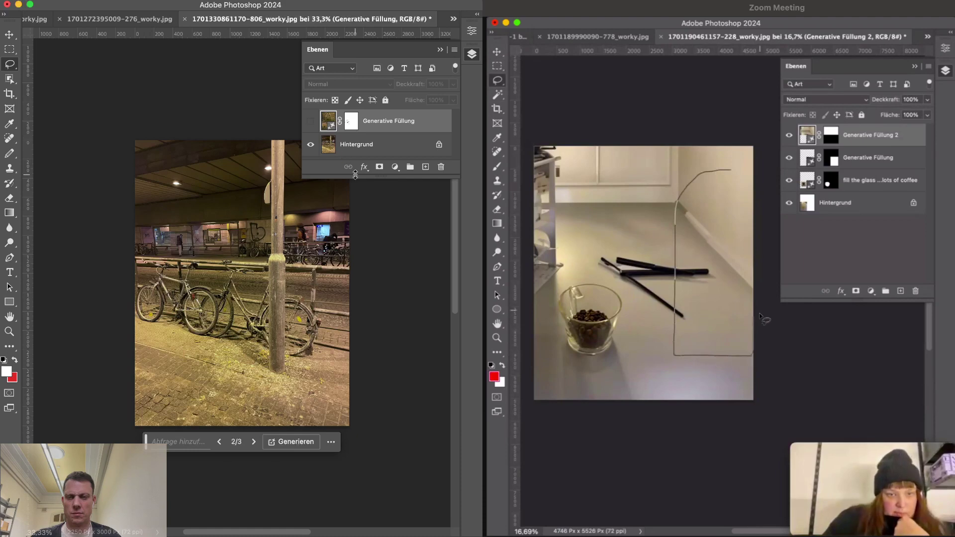
{"action": "left_click", "coordinate": [368, 145]}
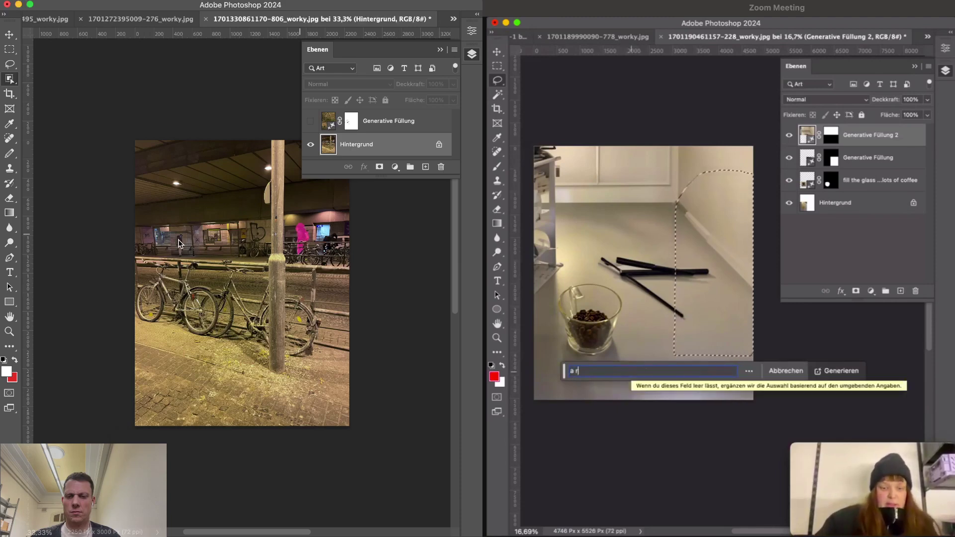
{"action": "left_click", "coordinate": [301, 239]}
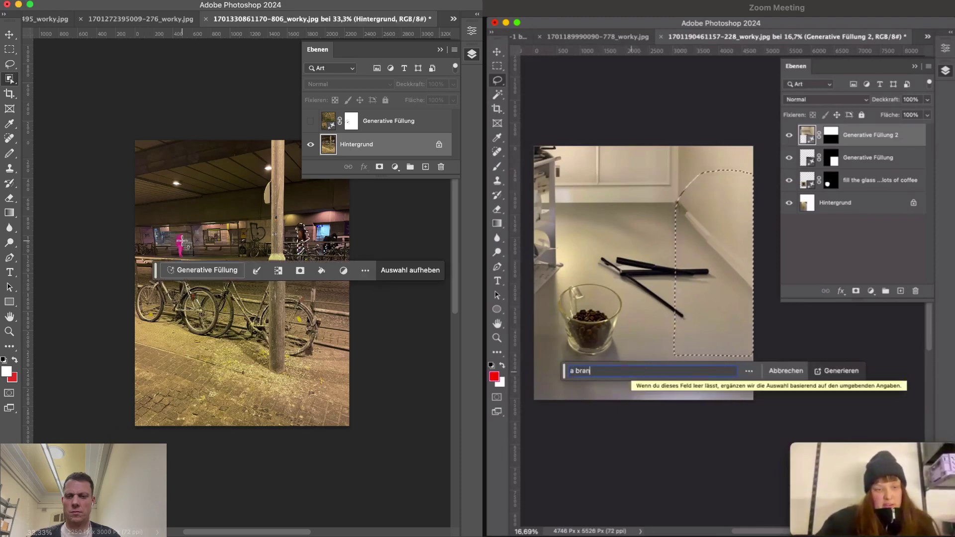
{"action": "left_click", "coordinate": [182, 241], "text": "shift"}
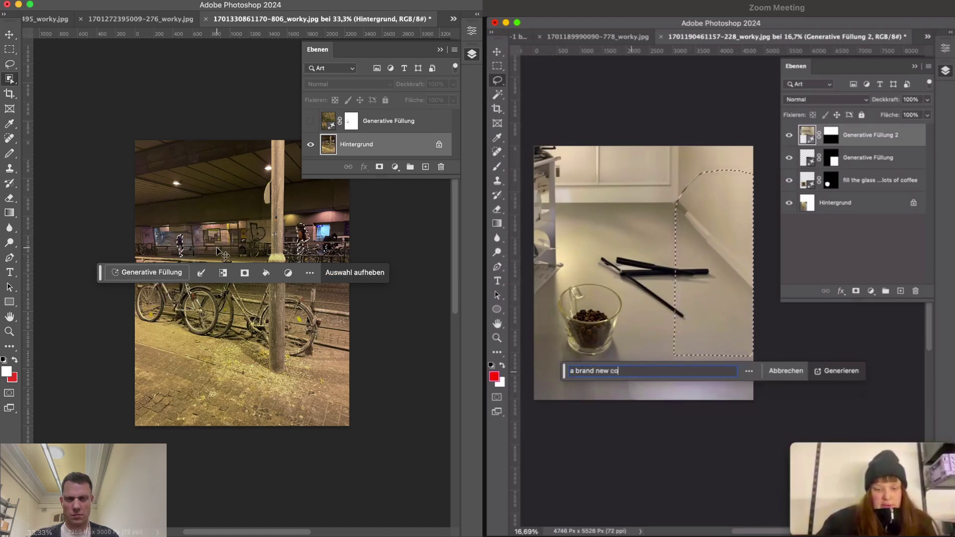
Invert the selection and generate new surroundings for the two pedestrians without any prompt text
{"action": "key", "text": "super+shift+i"}
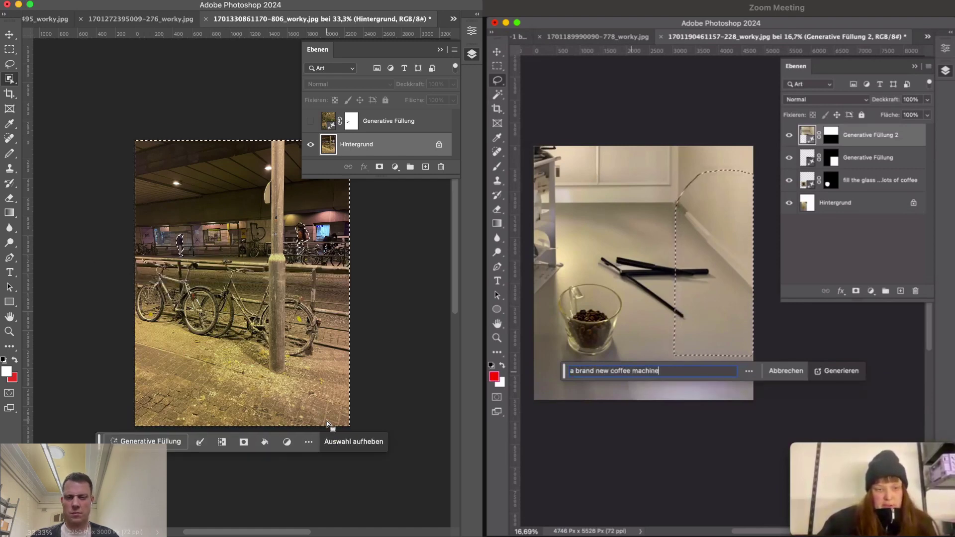
{"action": "left_click", "coordinate": [163, 446]}
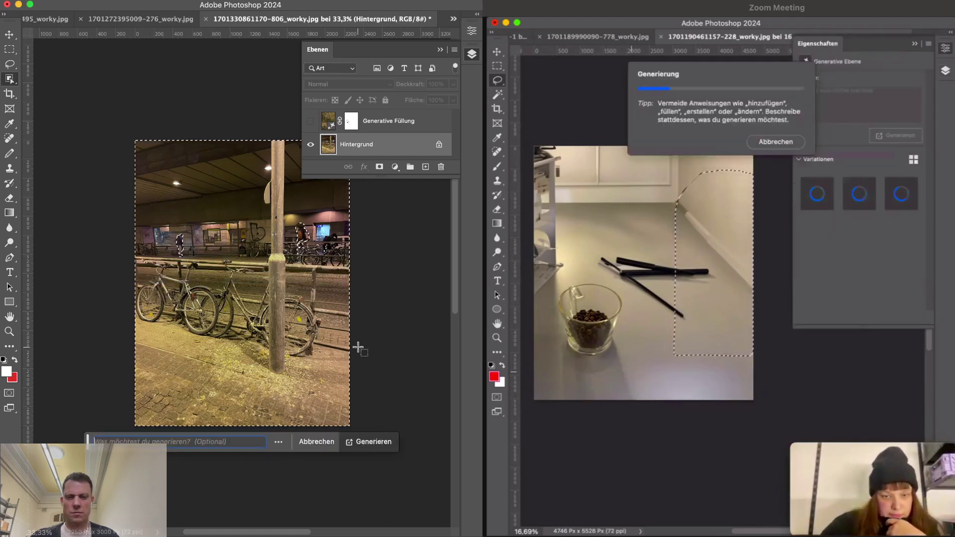
{"action": "left_click", "coordinate": [368, 448]}
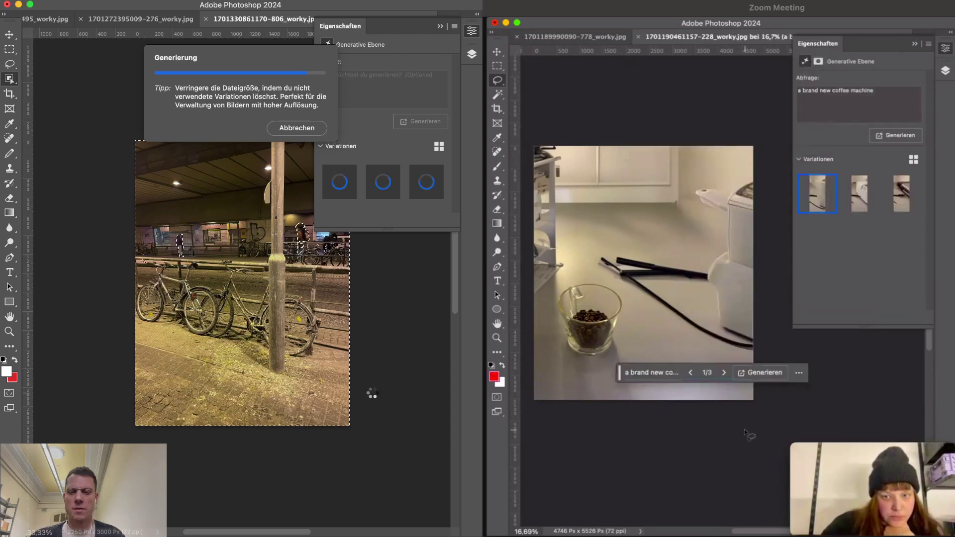
Examine the first generated variation, with the green meadow and hikers, enlarged and with the panels hidden
{"action": "key", "text": "Tab"}
{"action": "key", "text": "q"}
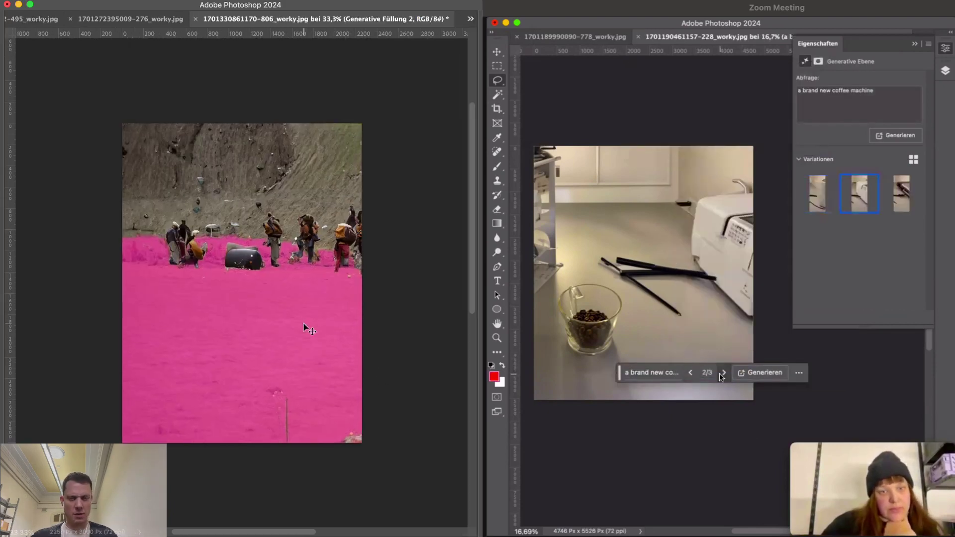
{"action": "key", "text": "super+plus"}
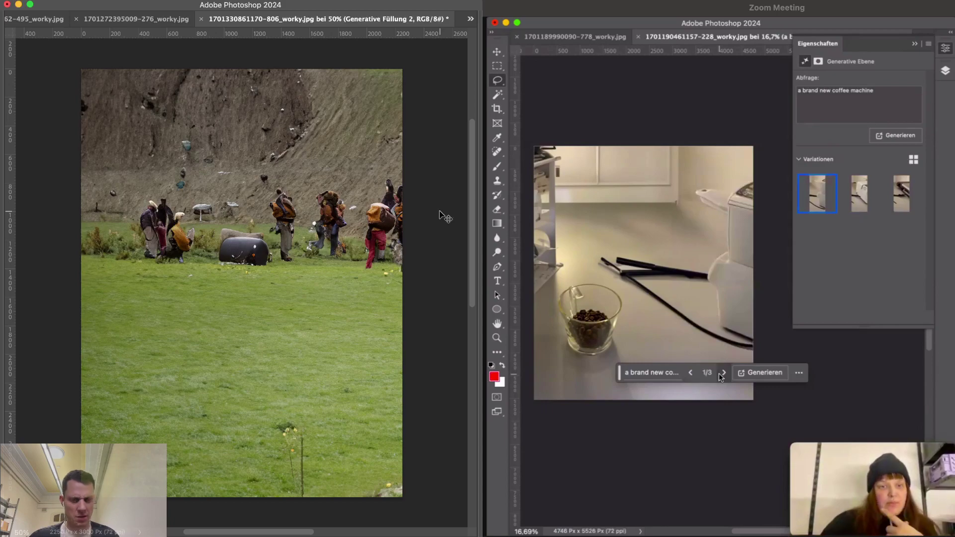
{"action": "key", "text": "super+minus"}
Switch to the second variation, with dry grass and bare branches, and examine its two figures up close
{"action": "key", "text": "Tab"}
{"action": "left_click", "coordinate": [390, 188]}
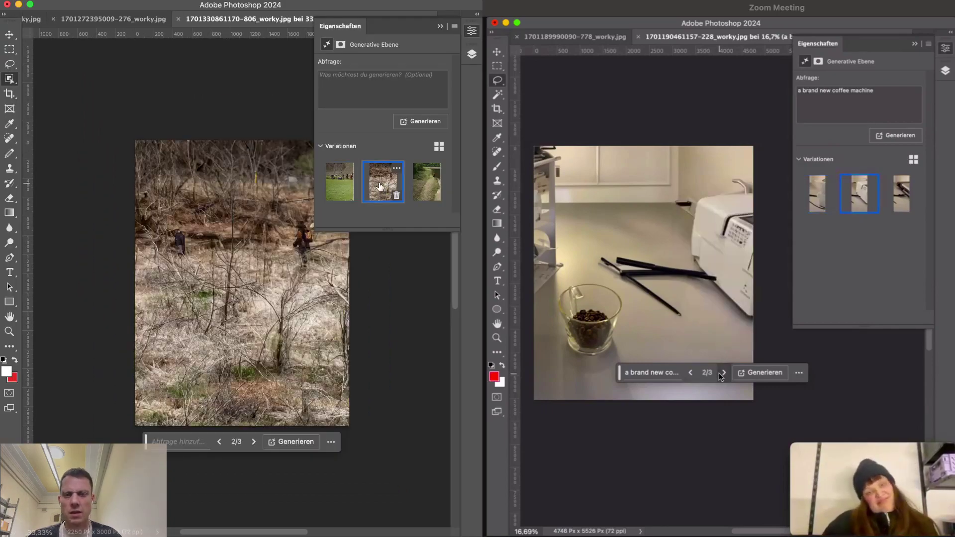
{"action": "key", "text": "Tab"}
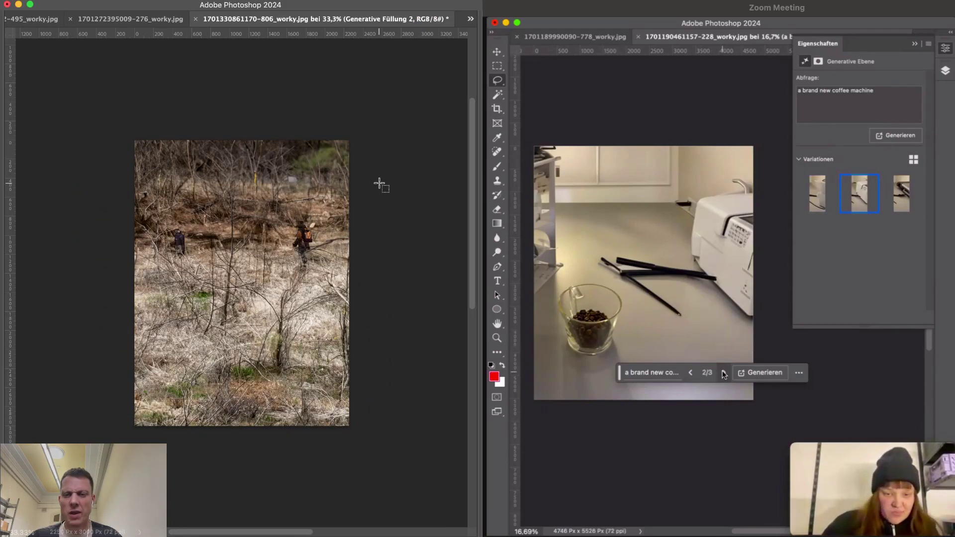
{"action": "key", "text": "super+plus"}
{"action": "key", "text": "super+plus"}
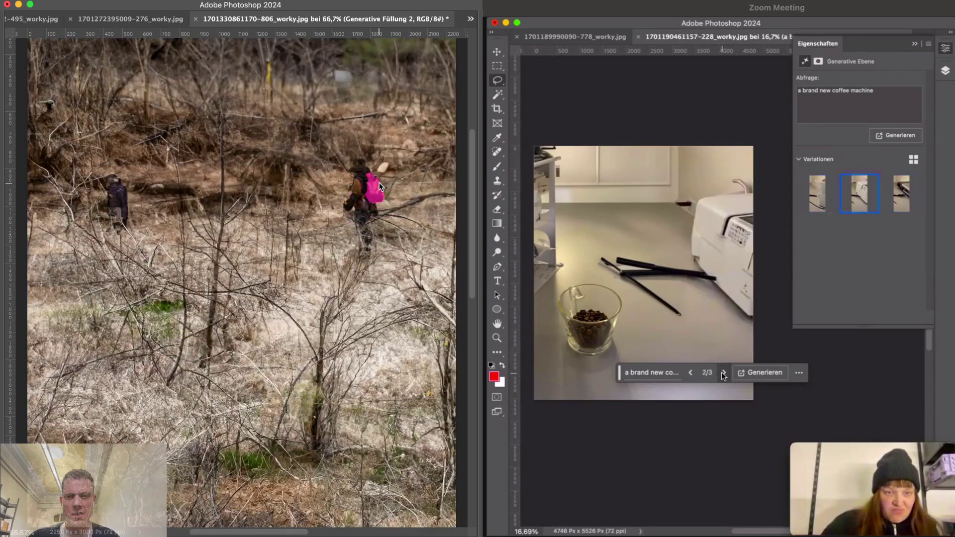
{"action": "key", "text": "super+minus"}
Switch to the third variation, with the grassy path by the water, and examine the whole picture without panels
{"action": "key", "text": "Tab"}
{"action": "left_click", "coordinate": [416, 178]}
{"action": "key", "text": "Tab"}
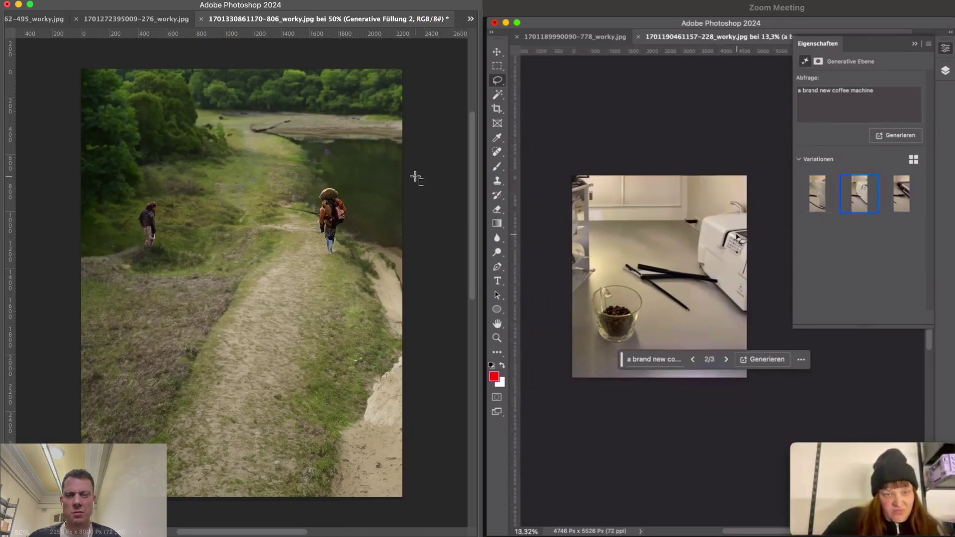
{"action": "key", "text": "super+minus"}
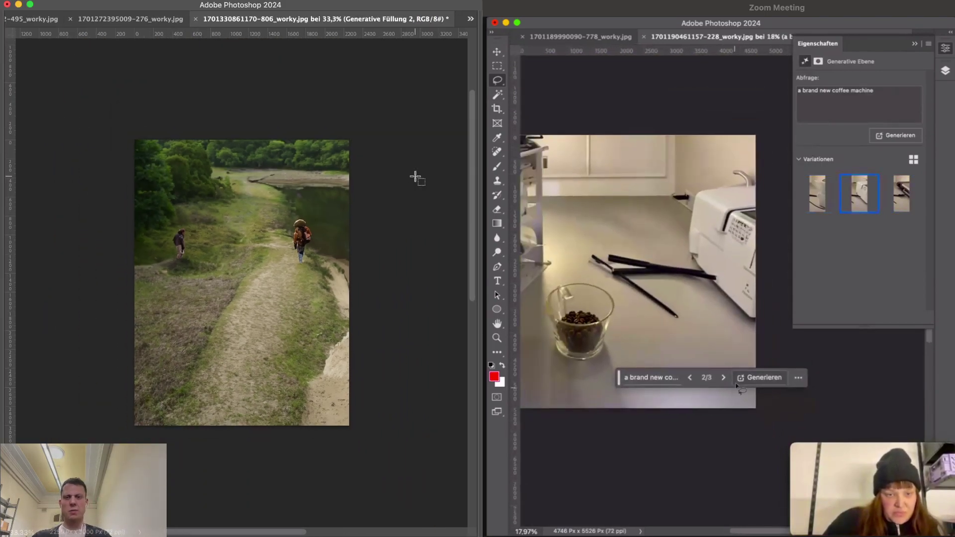
Compare the dry grass and grassy path variations again and choose the second one, with the dry grass
{"action": "key", "text": "Tab"}
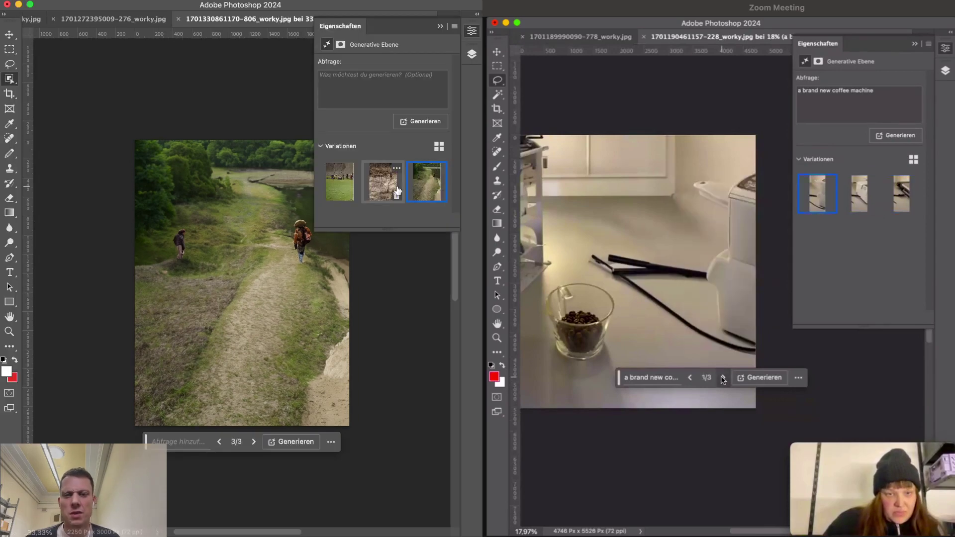
{"action": "left_click", "coordinate": [384, 186]}
{"action": "key", "text": "Tab"}
{"action": "key", "text": "Tab"}
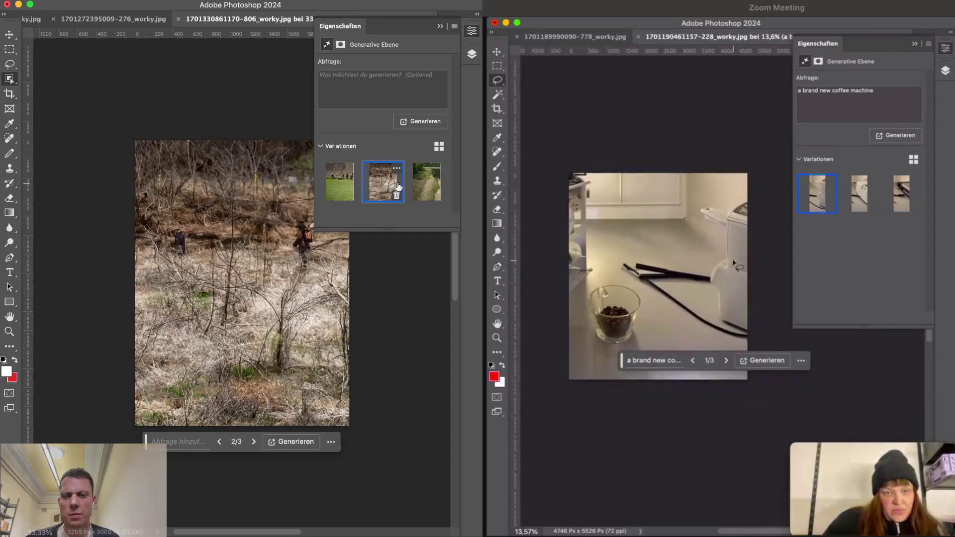
{"action": "left_click", "coordinate": [421, 186]}
{"action": "key", "text": "Tab"}
{"action": "key", "text": "Tab"}
{"action": "left_click", "coordinate": [383, 183]}
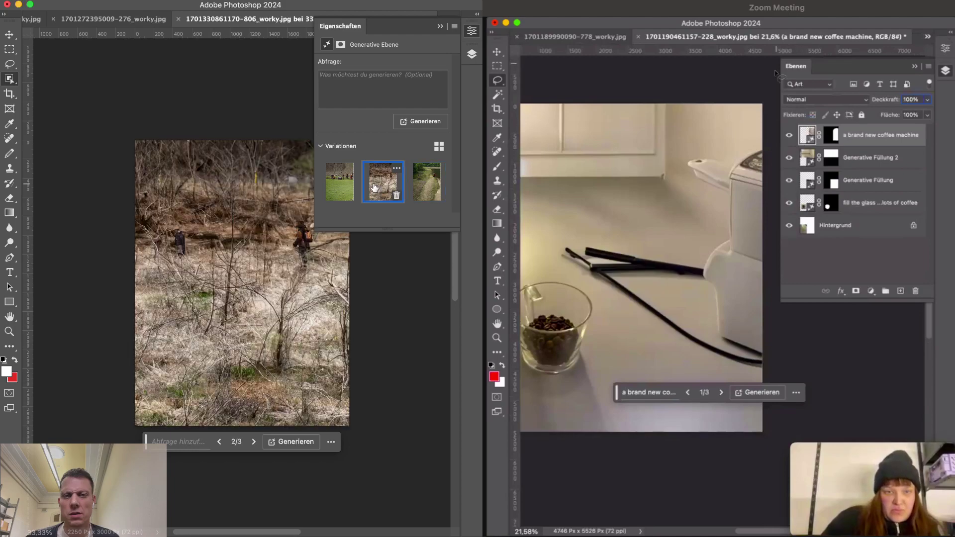
Compare the green meadow variation with the dry grass one again and reselect the second variation
{"action": "key", "text": "Tab"}
{"action": "key", "text": "Tab"}
{"action": "left_click", "coordinate": [339, 182]}
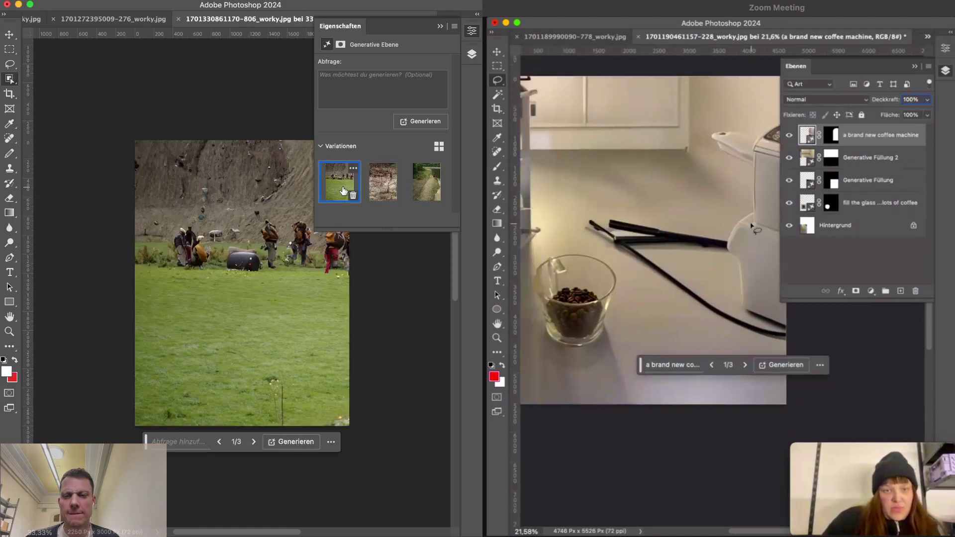
{"action": "left_click", "coordinate": [378, 187]}
Examine the dry grass variation's branches and both of its figures up close, with the panels hidden, and the whole picture
{"action": "key", "text": "Tab"}
{"action": "key", "text": "super+plus"}
{"action": "key", "text": "super+plus"}
{"action": "key", "text": "super+plus"}
{"action": "key", "text": "super+plus"}
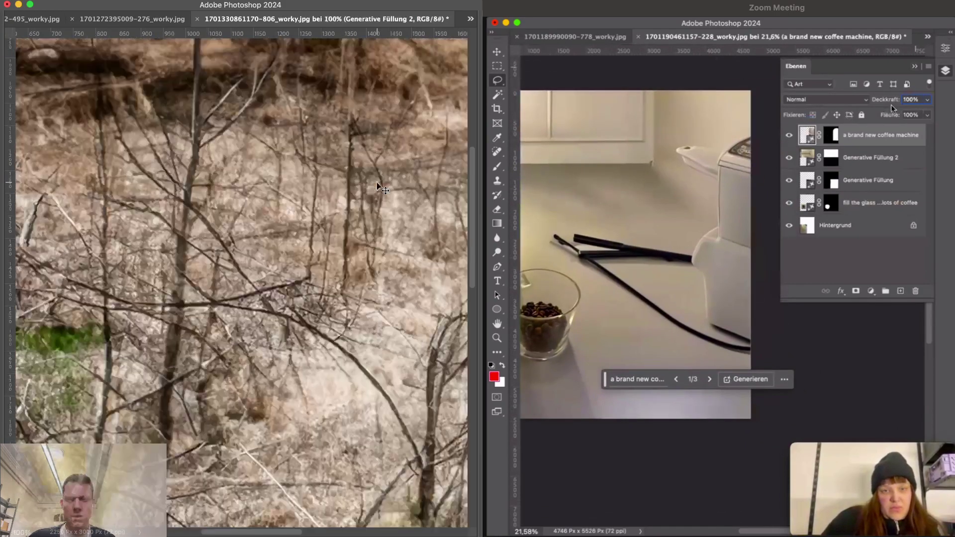
{"action": "key", "text": "Tab"}
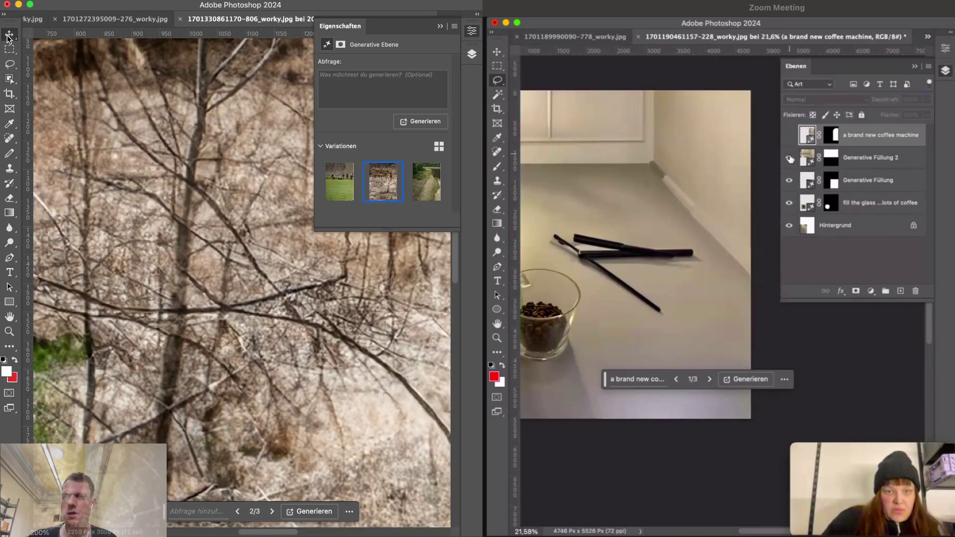
{"action": "key", "text": "Tab"}
{"action": "left_click_drag", "start_coordinate": [358, 437], "coordinate": [228, 244]}
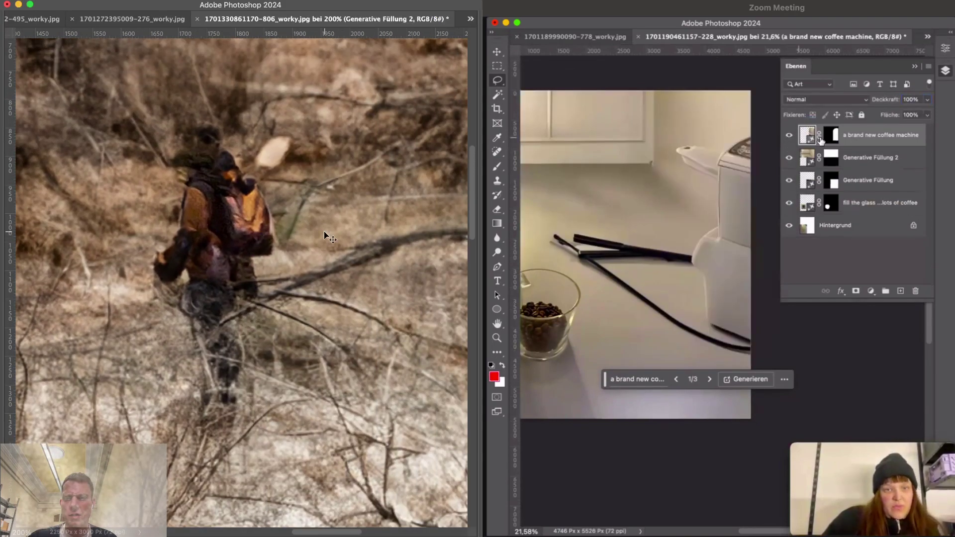
{"action": "scroll", "coordinate": [324, 235], "scroll_direction": "left", "scroll_amount": 10}
{"action": "left_click_drag", "start_coordinate": [175, 209], "coordinate": [310, 204]}
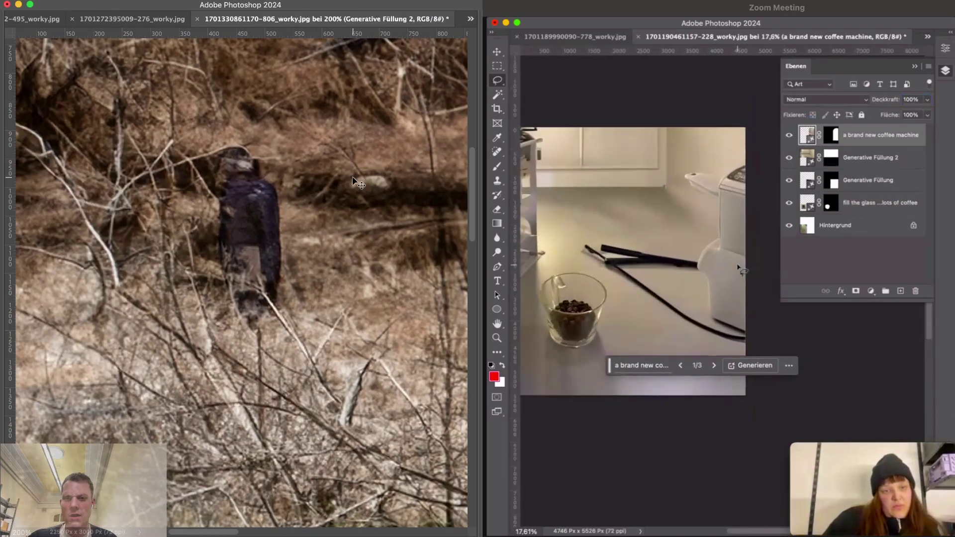
{"action": "key", "text": "super+minus"}
{"action": "key", "text": "super+minus"}
{"action": "key", "text": "super+minus"}
{"action": "key", "text": "super+minus"}
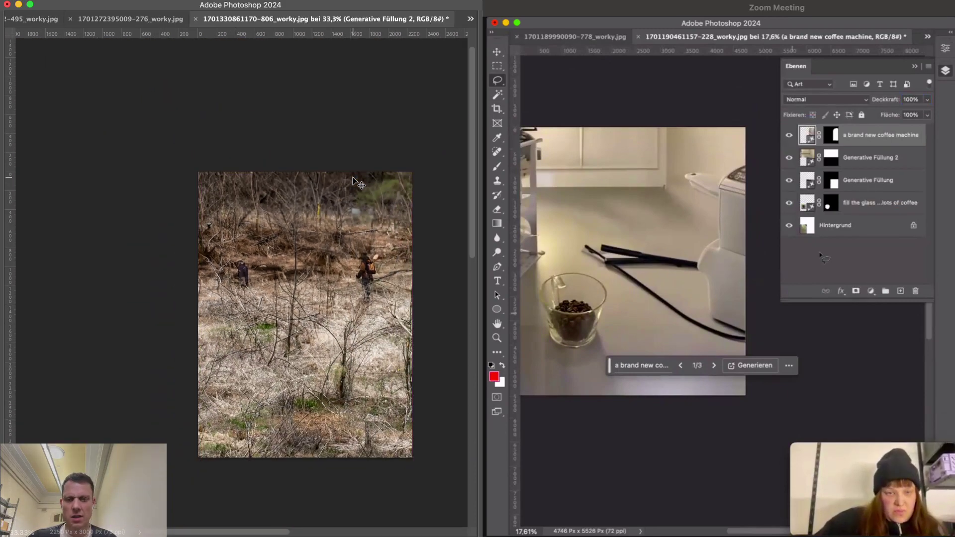
{"action": "left_click", "coordinate": [146, 2]}
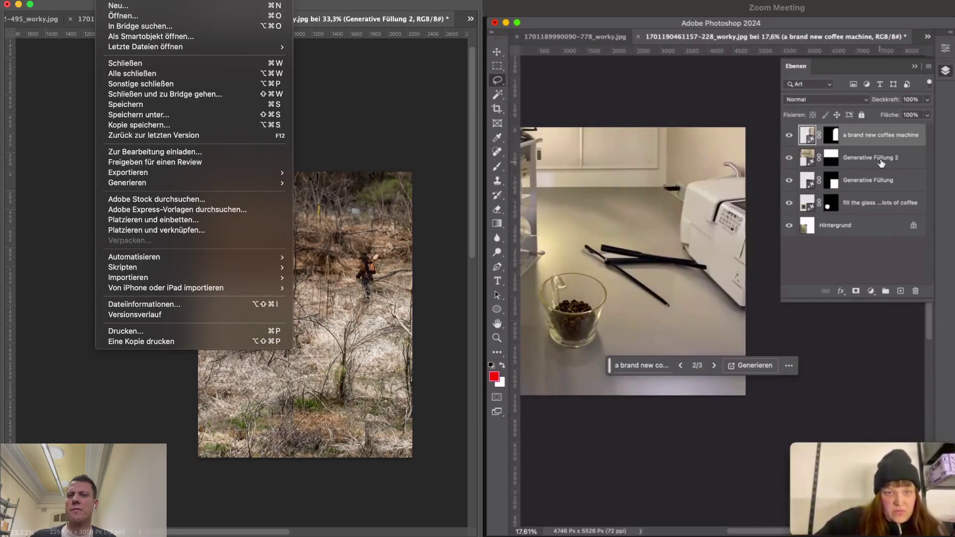
{"action": "mouse_move", "coordinate": [145, 173]}
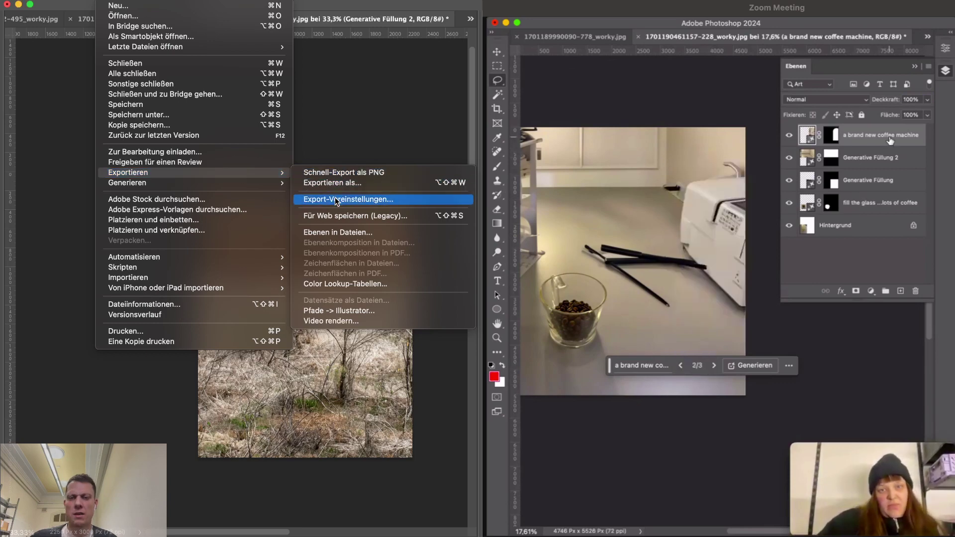
{"action": "left_click", "coordinate": [334, 217]}
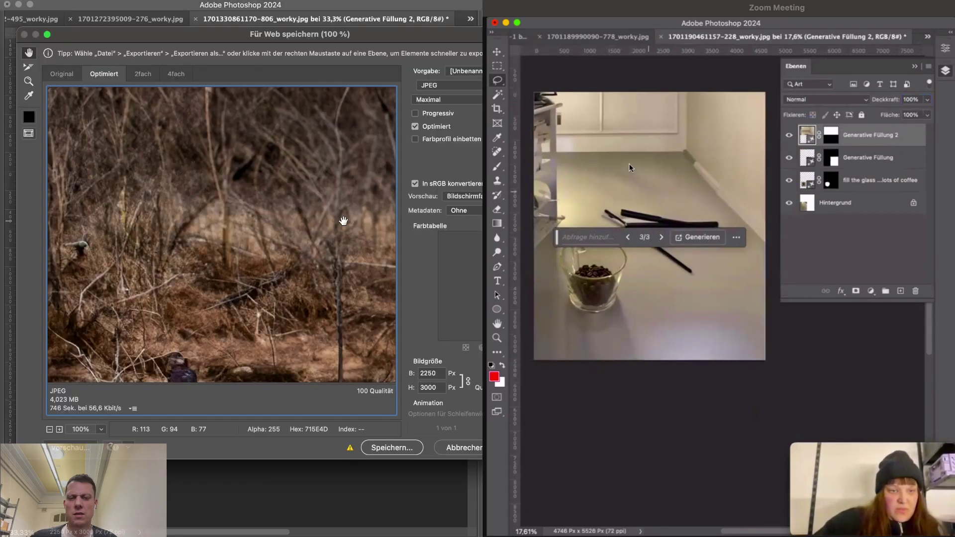
{"action": "left_click", "coordinate": [390, 447]}
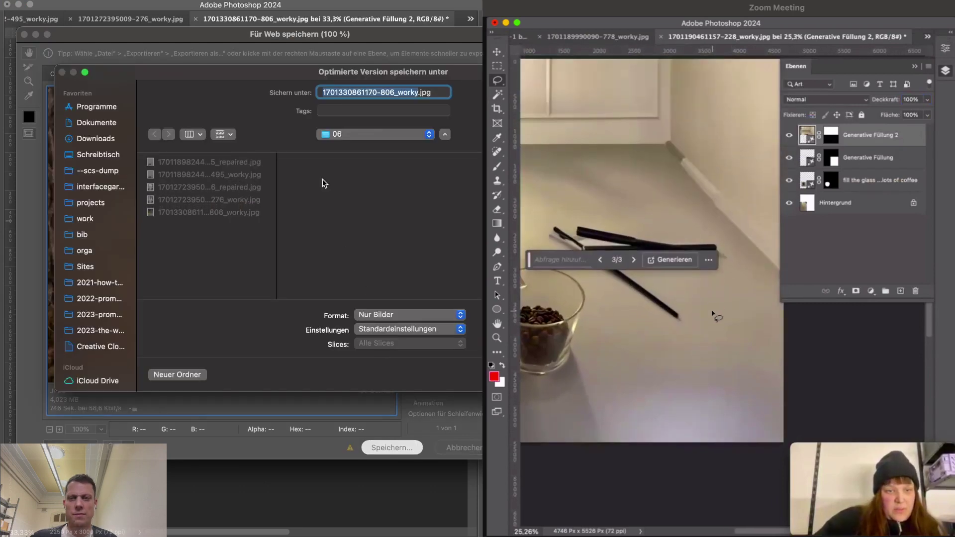
{"action": "key", "text": "Right"}
{"action": "key", "text": "BackSpace"}
{"action": "key", "text": "BackSpace"}
{"action": "key", "text": "BackSpace"}
{"action": "key", "text": "BackSpace"}
{"action": "key", "text": "BackSpace"}
{"action": "type", "text": "re"}
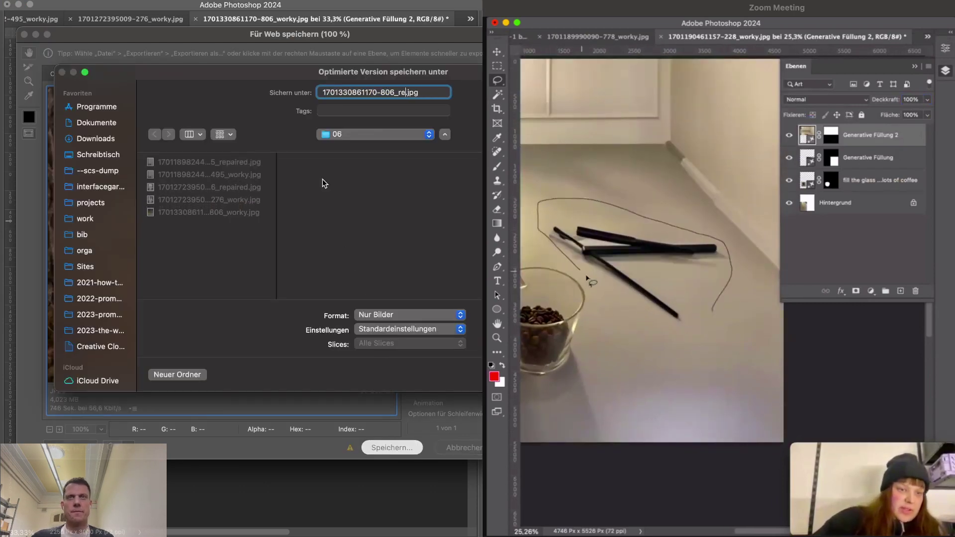
{"action": "type", "text": "paired"}
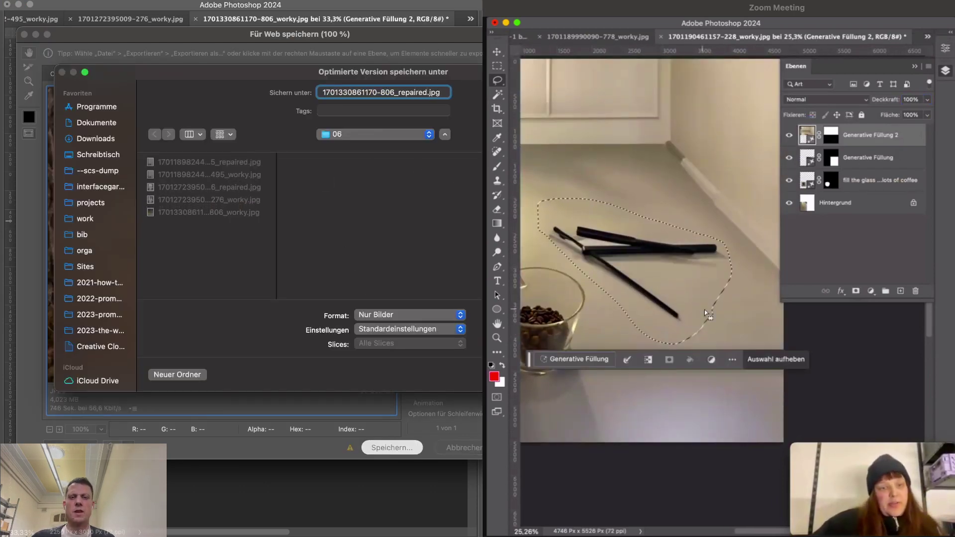
{"action": "key", "text": "Return"}
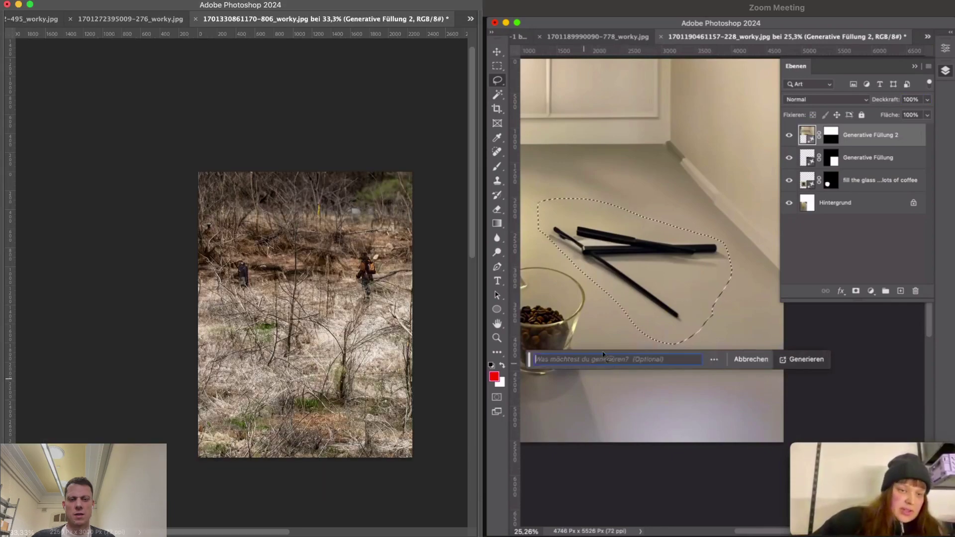
{"action": "key", "text": "super+Tab"}
{"action": "key", "text": "space"}
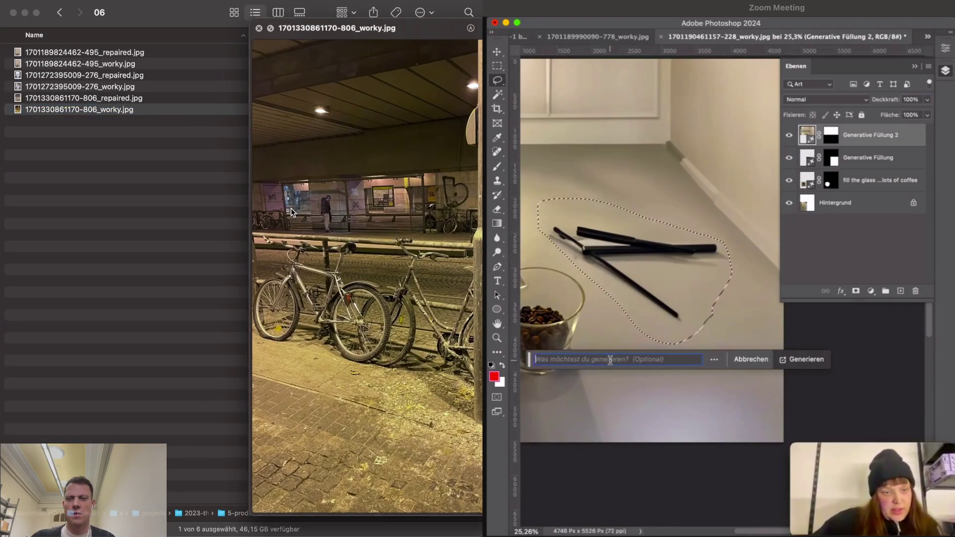
{"action": "key", "text": "Up"}
{"action": "key", "text": "space"}
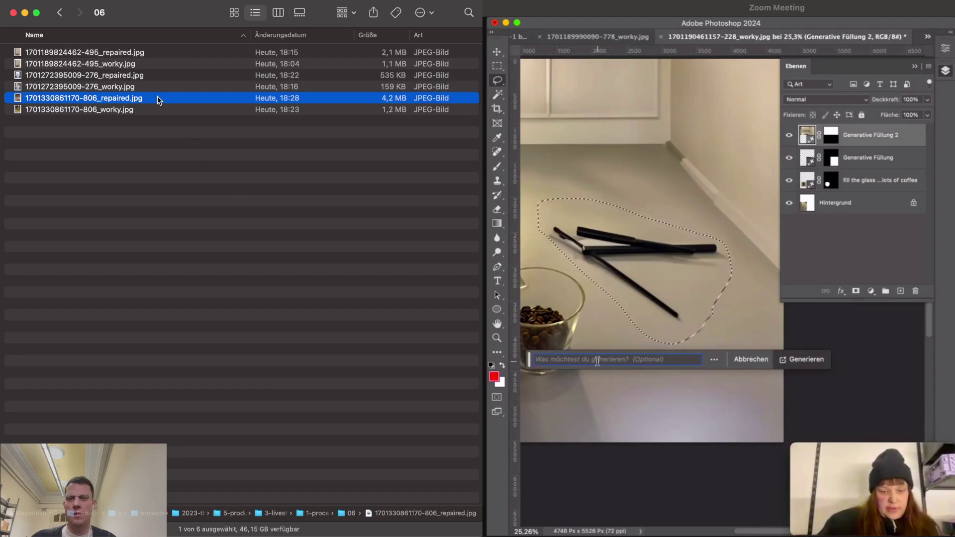
{"action": "key", "text": "super+Tab"}
{"action": "left_click_drag", "start_coordinate": [158, 98], "coordinate": [266, 324]}
{"action": "key", "text": "super+Tab"}
{"action": "key", "text": "super+Tab"}
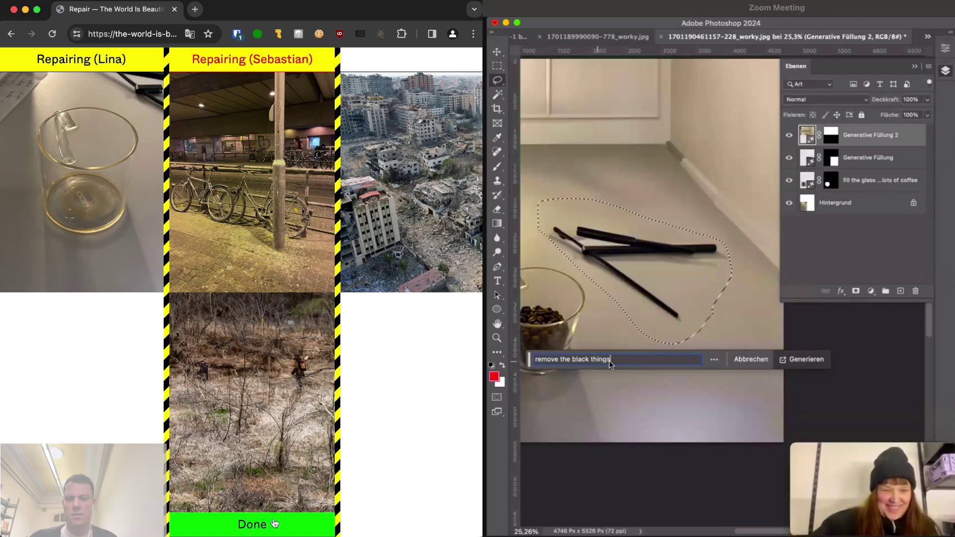
{"action": "left_click", "coordinate": [274, 522]}
Copy the ruined city photo from the Repair page into folder 06 and open it in Photoshop
{"action": "left_click", "coordinate": [108, 371]}
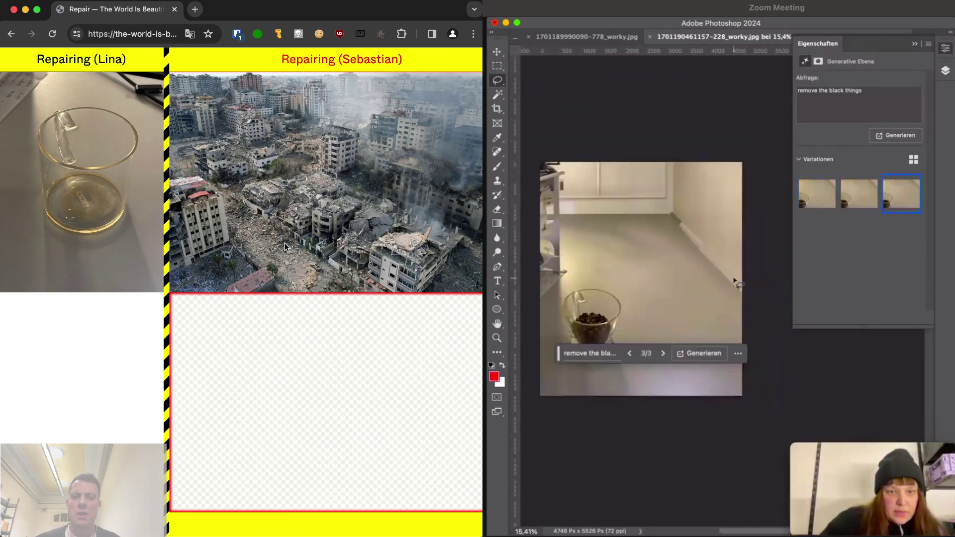
{"action": "left_click_drag", "start_coordinate": [285, 243], "coordinate": [119, 209]}
{"action": "right_click", "coordinate": [132, 121]}
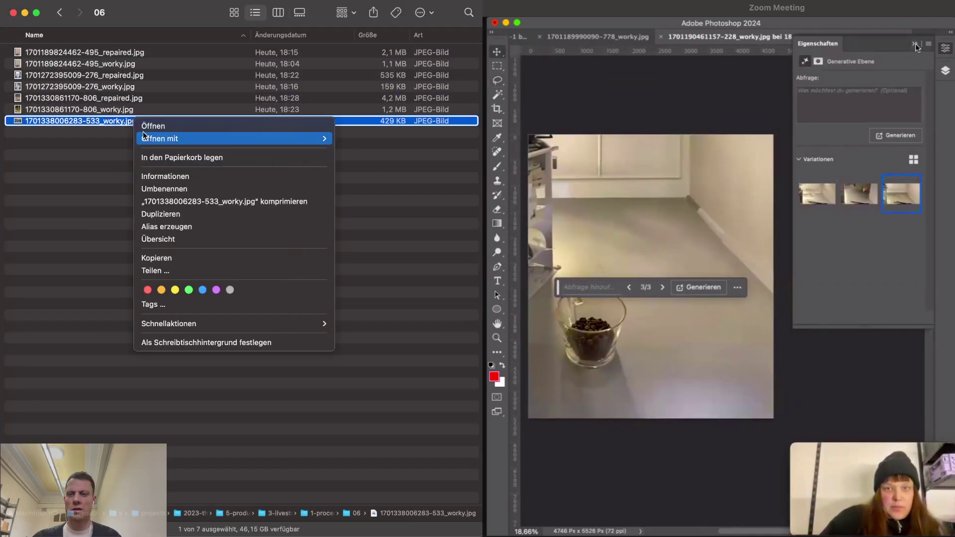
{"action": "mouse_move", "coordinate": [302, 144]}
{"action": "left_click", "coordinate": [398, 195]}
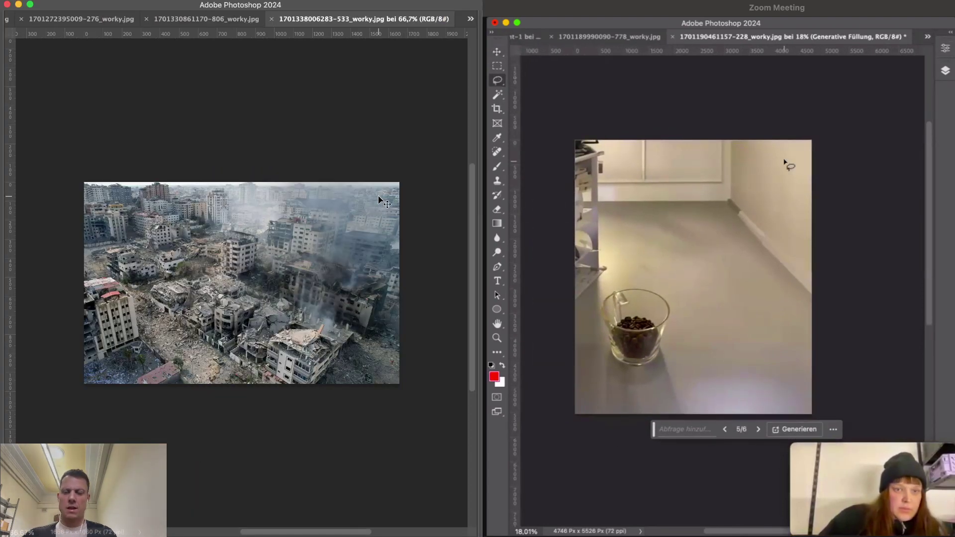
{"action": "scroll", "coordinate": [297, 298], "scroll_direction": "up", "scroll_amount": 5}
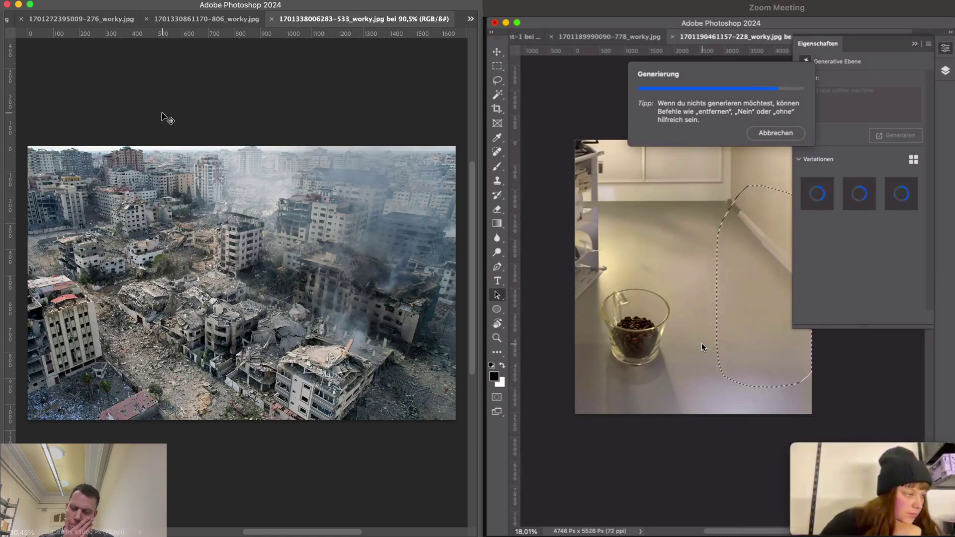
{"action": "key", "text": "Tab"}
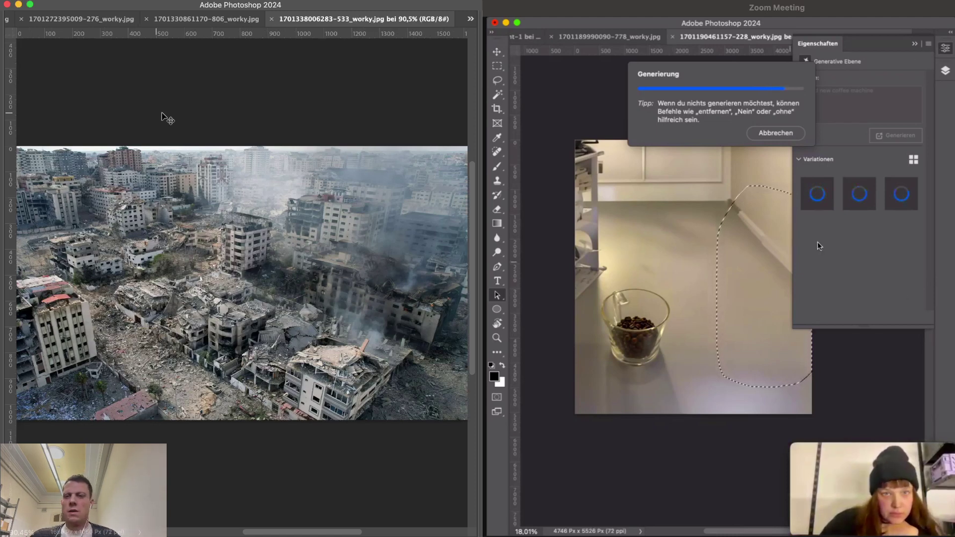
{"action": "key", "text": "Tab"}
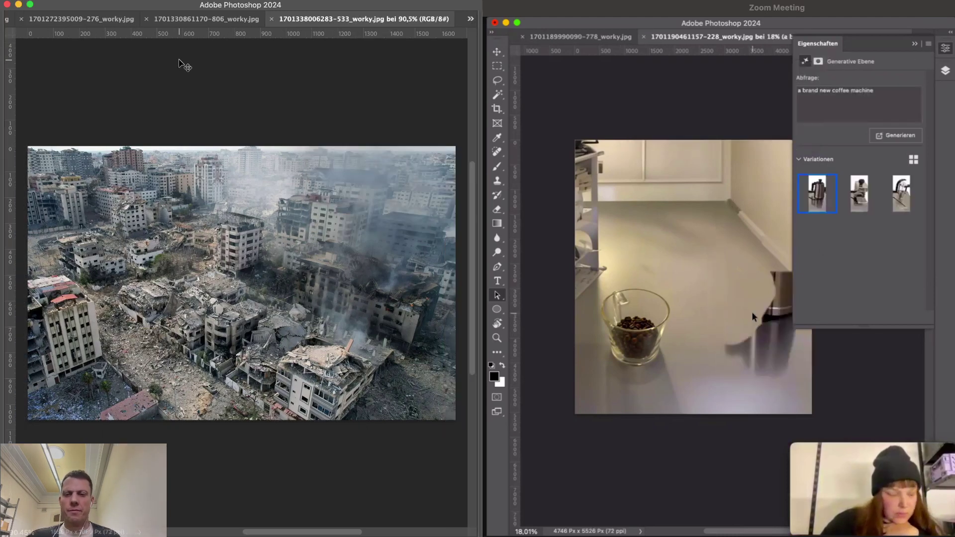
Look at the coffee machine's second variation in the glass photo and delete the "a brand new coffee machine" layer
{"action": "left_click", "coordinate": [840, 201]}
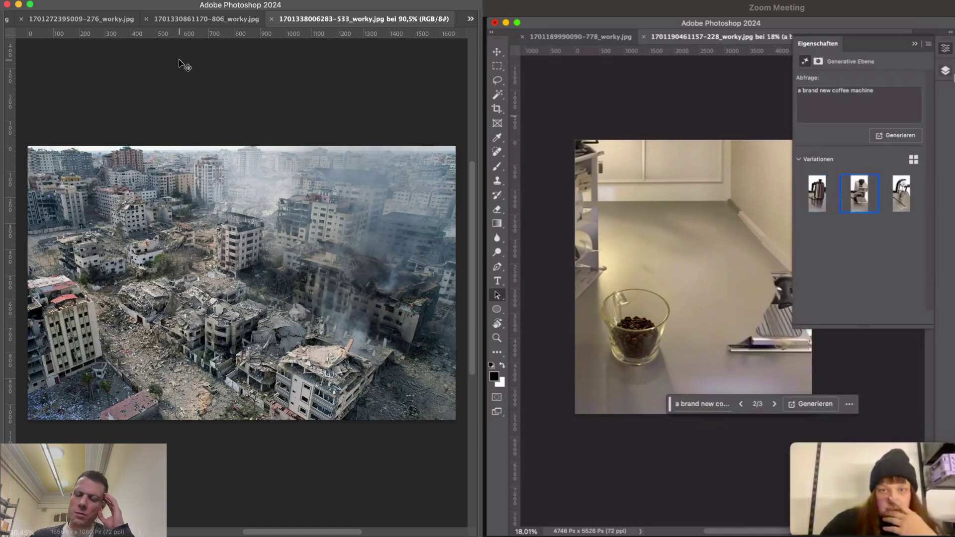
{"action": "left_click", "coordinate": [945, 71]}
{"action": "left_click_drag", "start_coordinate": [858, 181], "coordinate": [863, 133]}
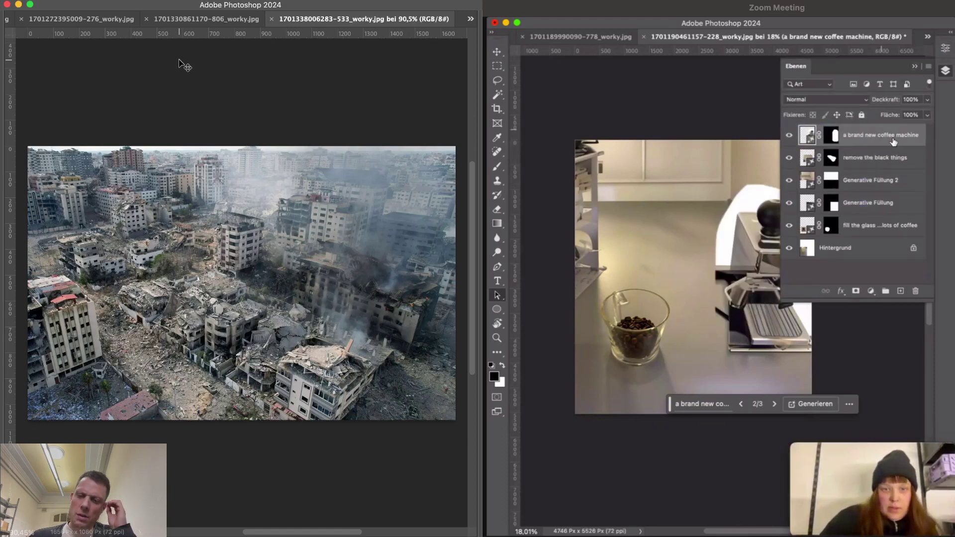
{"action": "left_click_drag", "start_coordinate": [894, 142], "coordinate": [915, 291]}
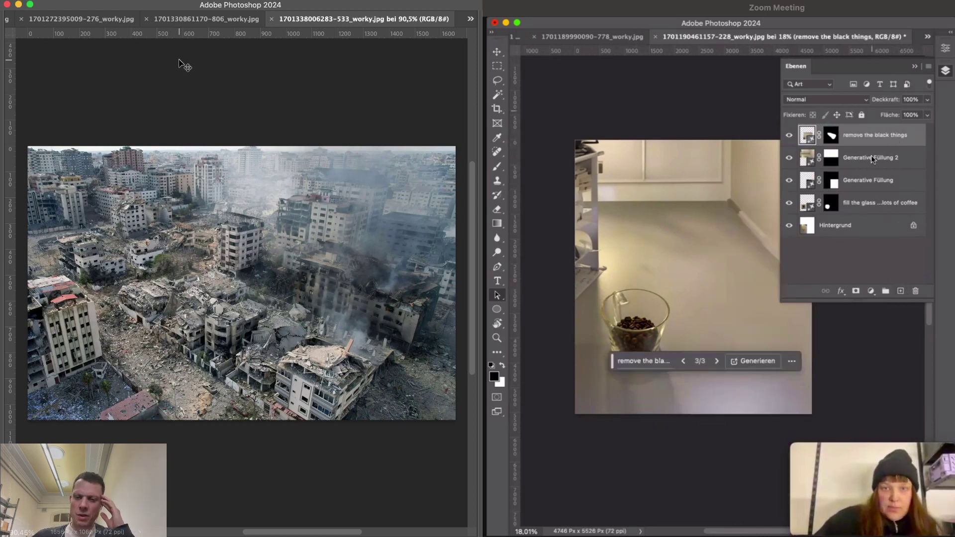
{"action": "left_click", "coordinate": [913, 67]}
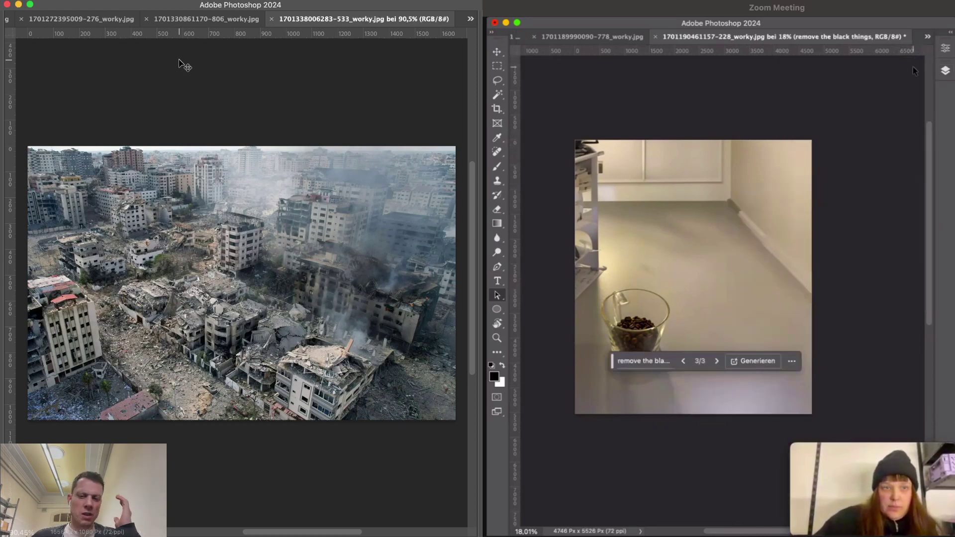
Lasso a tall oval area over the wall and countertop to the right of the glass
{"action": "left_click", "coordinate": [497, 81]}
{"action": "mouse_move", "coordinate": [798, 201]}
{"action": "left_mouse_down"}
{"action": "mouse_move", "coordinate": [756, 179]}
{"action": "mouse_move", "coordinate": [735, 213]}
{"action": "mouse_move", "coordinate": [722, 300]}
{"action": "mouse_move", "coordinate": [727, 376]}
{"action": "mouse_move", "coordinate": [767, 392]}
{"action": "mouse_move", "coordinate": [820, 248]}
{"action": "left_mouse_up"}
{"action": "left_click_drag", "start_coordinate": [798, 198], "coordinate": [798, 199]}
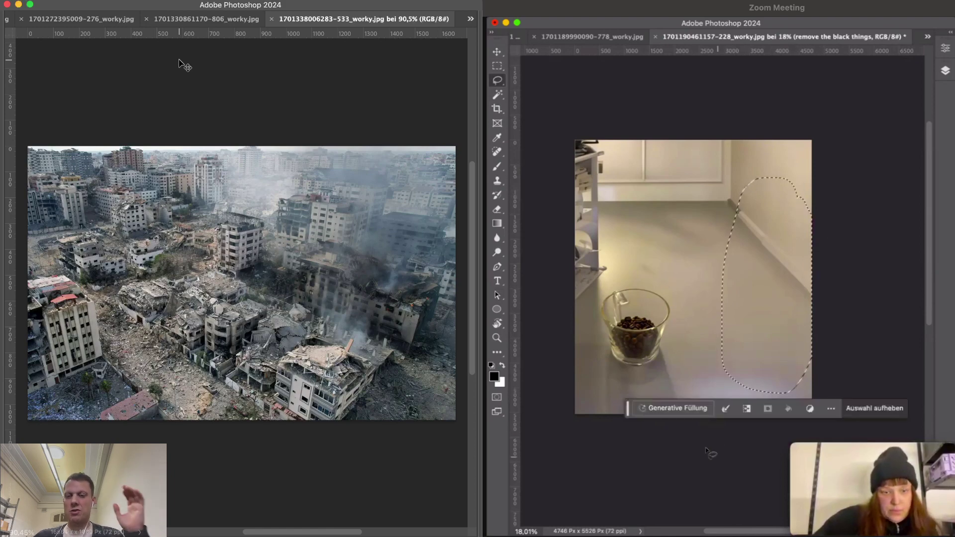
Run Generative Fill on the lassoed area with the prompt "a coffee machine"
{"action": "left_click", "coordinate": [683, 407]}
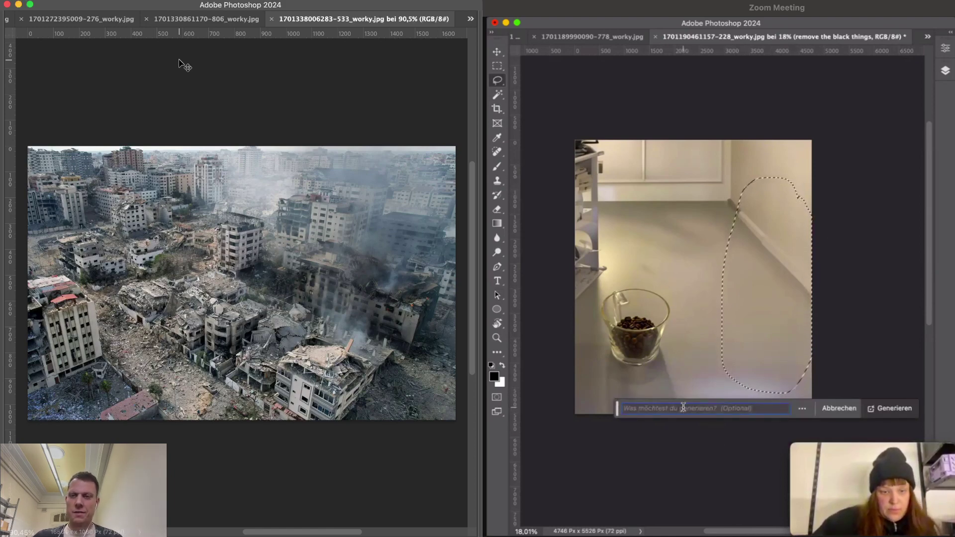
{"action": "key", "text": "Tab"}
{"action": "type", "text": "a"}
{"action": "left_click_drag", "start_coordinate": [11, 67], "coordinate": [32, 71]}
{"action": "type", "text": "coffee"}
{"action": "key", "text": "Tab"}
{"action": "type", "text": "ma"}
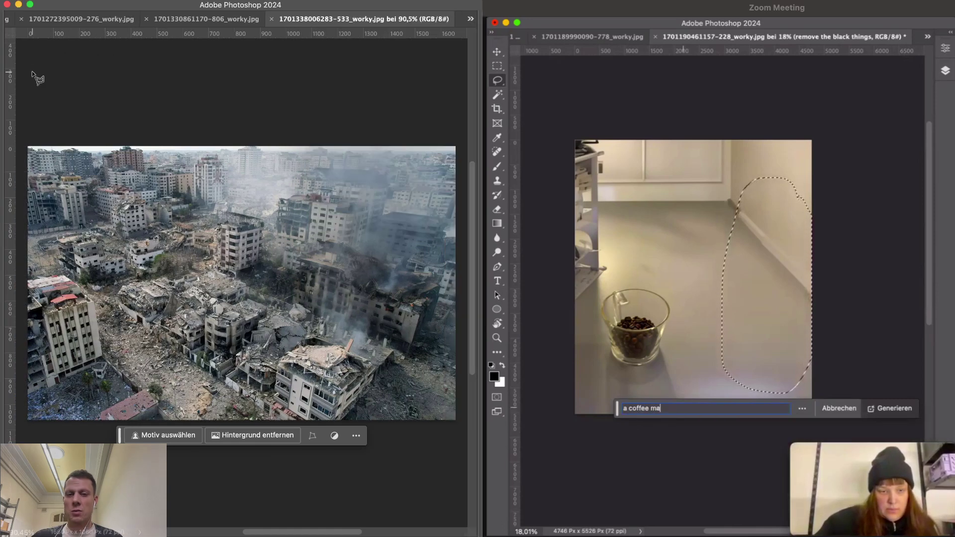
{"action": "type", "text": "chine"}
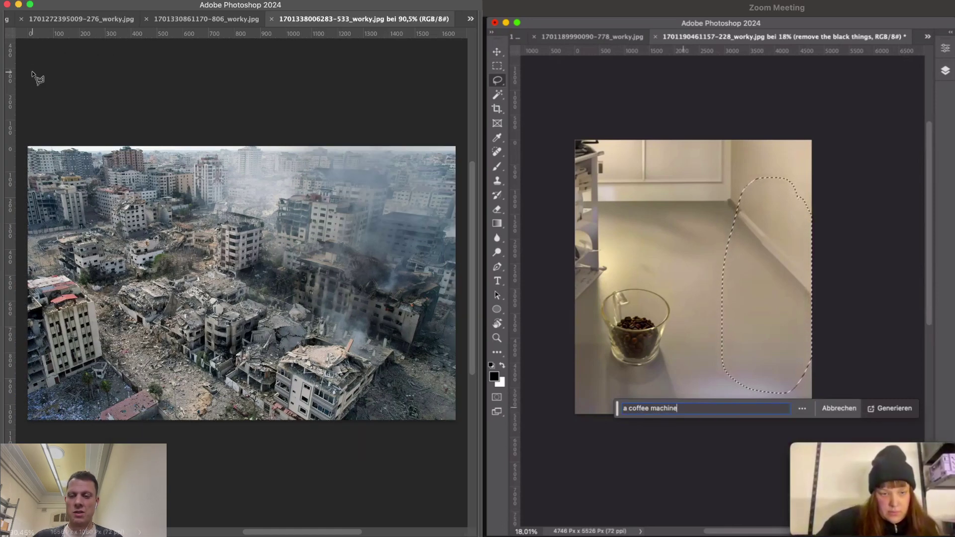
{"action": "left_click", "coordinate": [889, 408]}
Switch to the freehand Lasso tool for the ruined city photo and hide the panels
{"action": "key", "text": "Tab"}
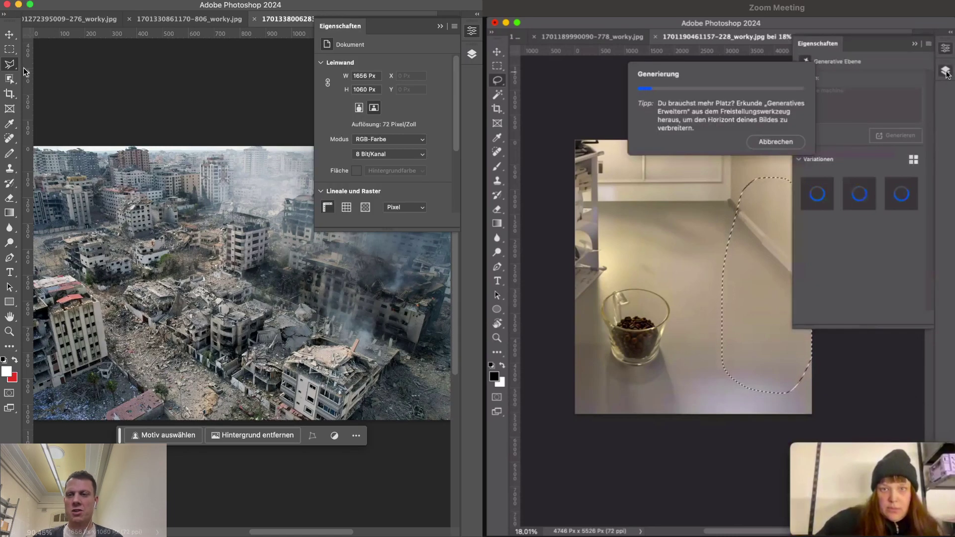
{"action": "left_click_drag", "start_coordinate": [10, 63], "coordinate": [41, 70]}
{"action": "key", "text": "Tab"}
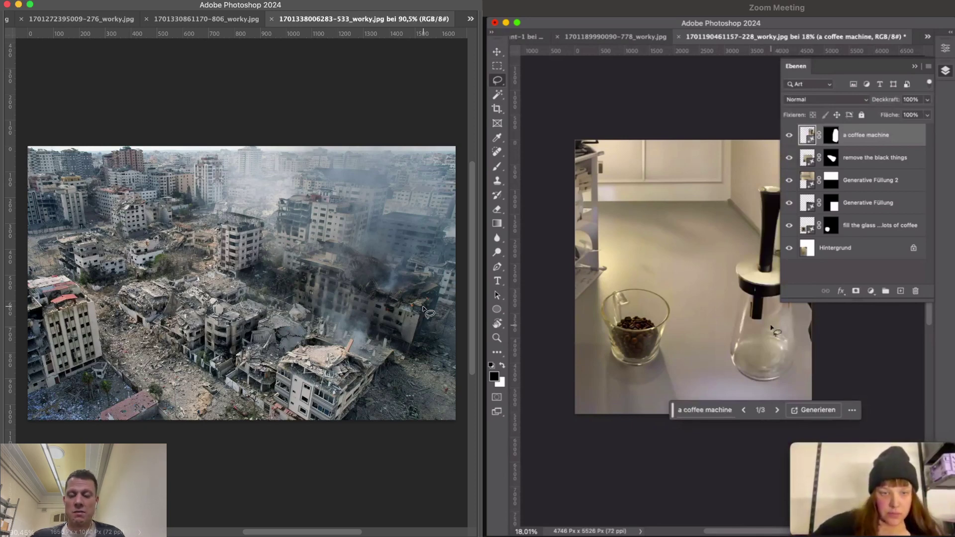
Compare the generated variations of the "a coffee machine" layer in the glass photo
{"action": "scroll", "coordinate": [769, 358], "scroll_direction": "right", "scroll_amount": 3}
{"action": "left_click", "coordinate": [708, 410]}
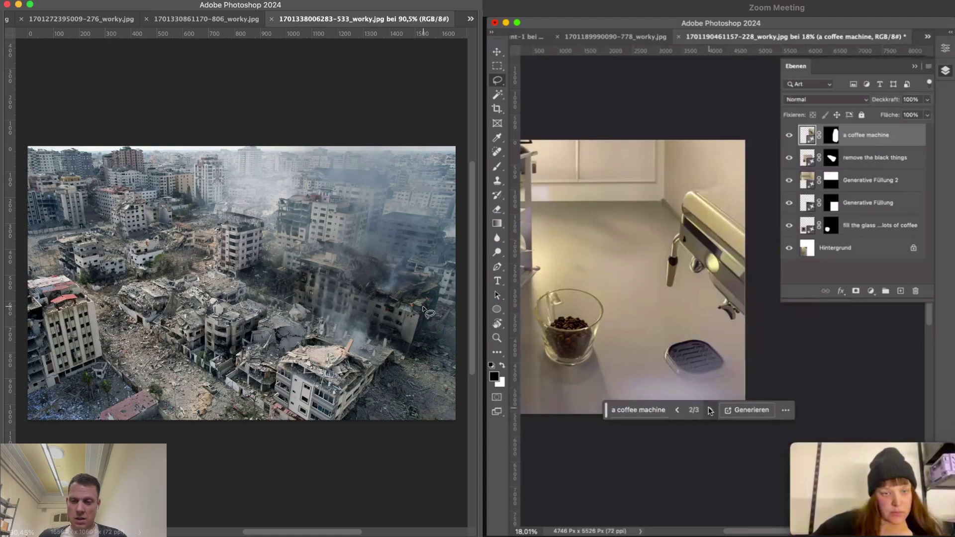
{"action": "scroll", "coordinate": [735, 322], "scroll_direction": "down", "scroll_amount": 2}
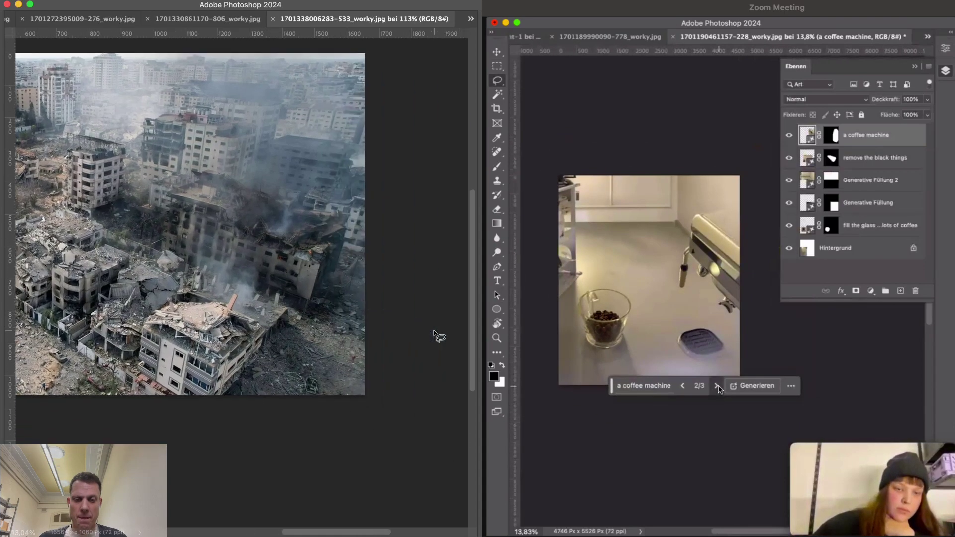
{"action": "left_click", "coordinate": [717, 387]}
Switch to the Polygonal Lasso tool for the ruined city photo and hide the panels
{"action": "scroll", "coordinate": [332, 302], "scroll_direction": "up", "scroll_amount": 5}
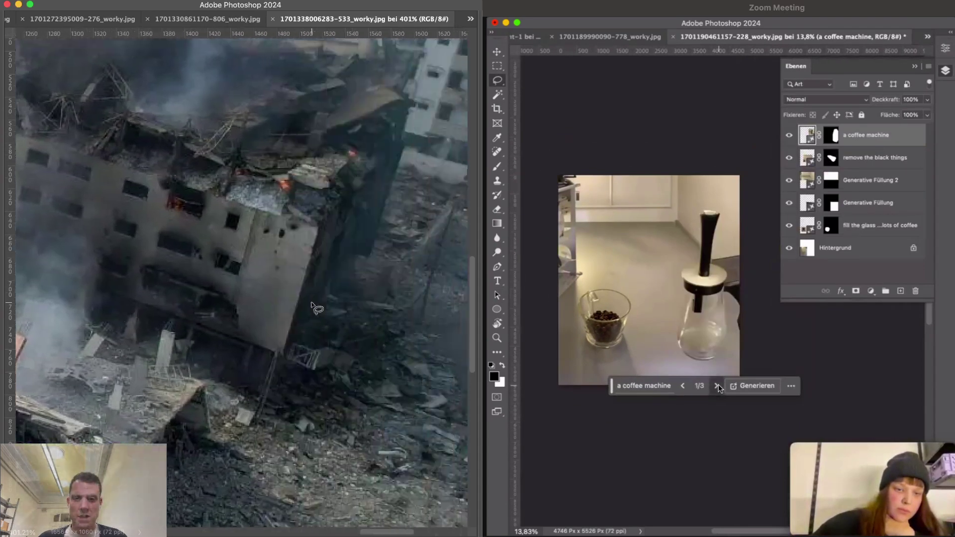
{"action": "scroll", "coordinate": [312, 304], "scroll_direction": "up", "scroll_amount": 2}
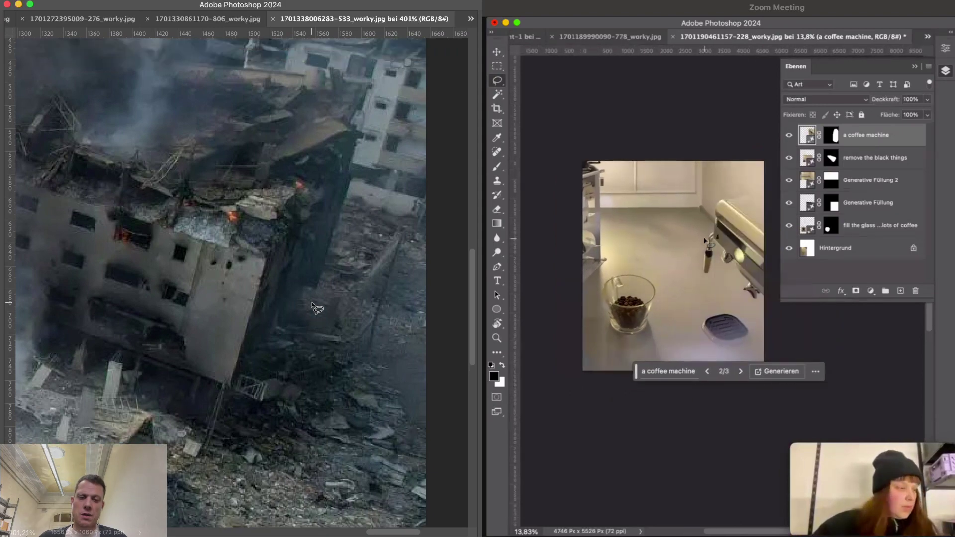
{"action": "scroll", "coordinate": [358, 357], "scroll_direction": "down", "scroll_amount": 8}
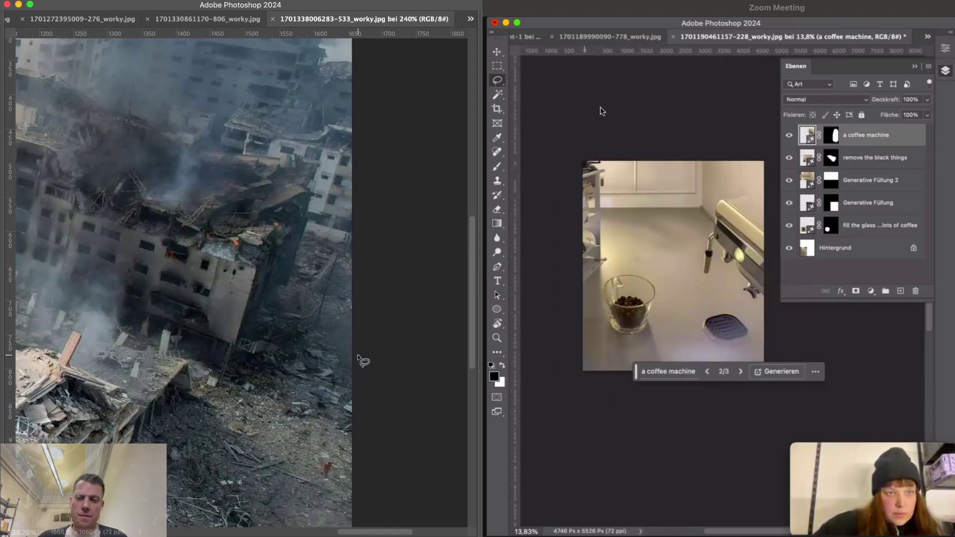
{"action": "scroll", "coordinate": [362, 361], "scroll_direction": "left", "scroll_amount": 2}
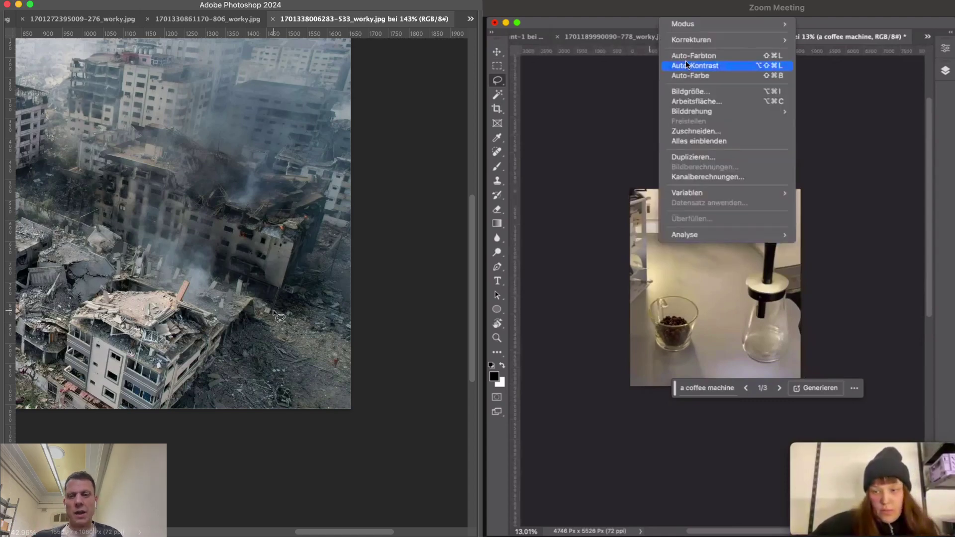
{"action": "key", "text": "Tab"}
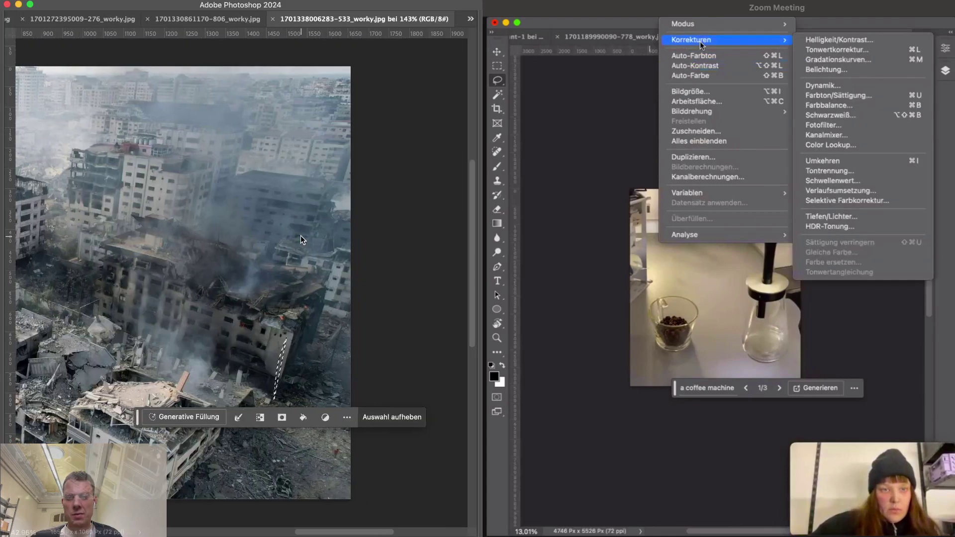
{"action": "left_click_drag", "start_coordinate": [10, 64], "coordinate": [50, 76]}
{"action": "key", "text": "Tab"}
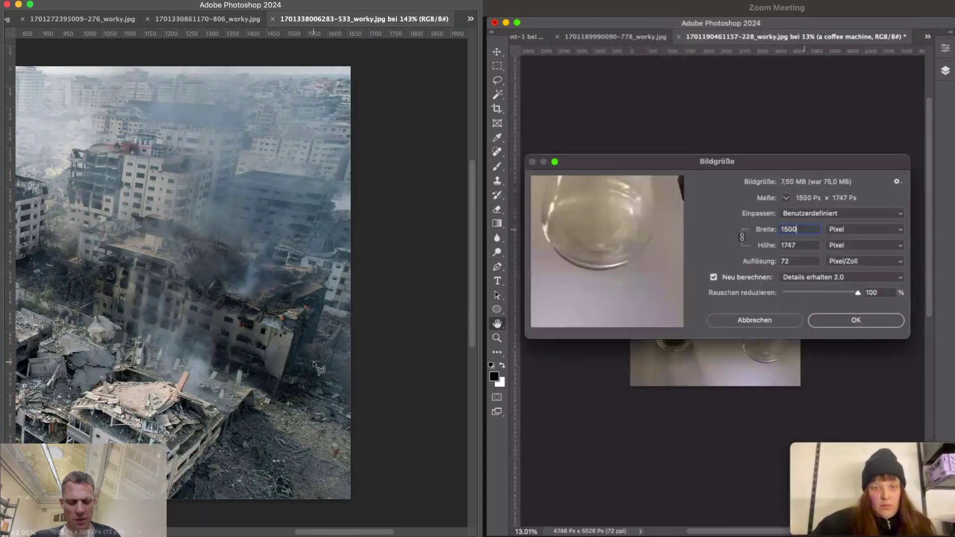
Outline the burnt-out, smoking long building with a closed Polygonal Lasso selection
{"action": "left_click", "coordinate": [311, 367]}
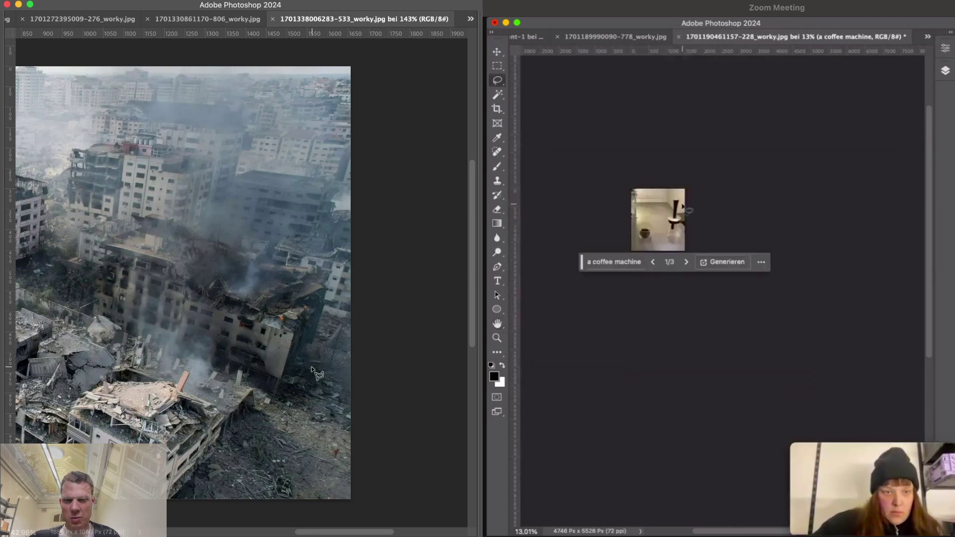
{"action": "left_click", "coordinate": [332, 273]}
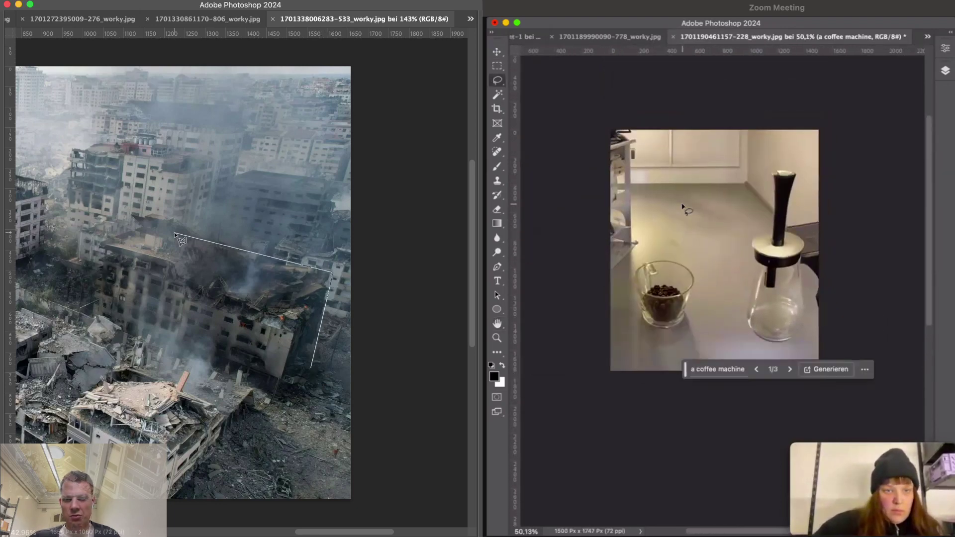
{"action": "left_click", "coordinate": [148, 224]}
{"action": "left_click", "coordinate": [99, 244]}
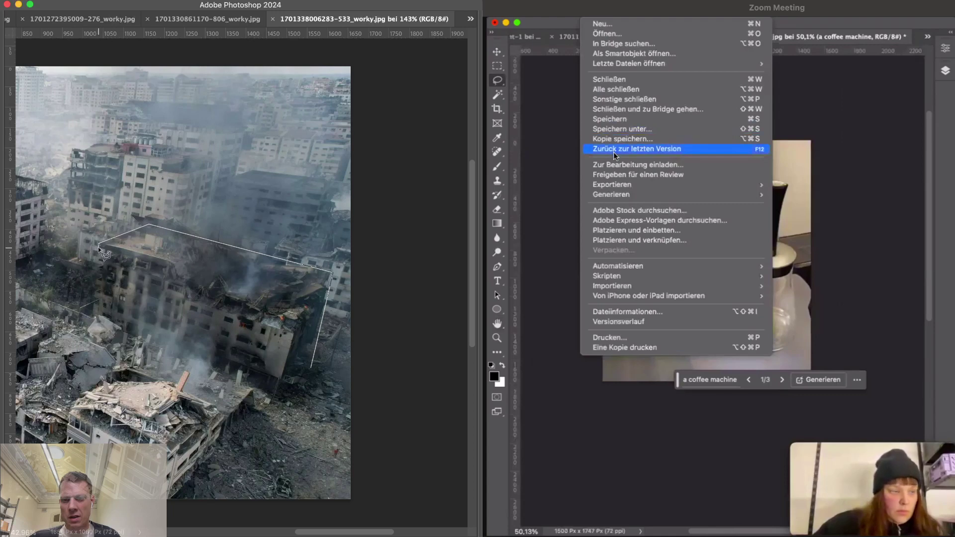
{"action": "left_click", "coordinate": [91, 318]}
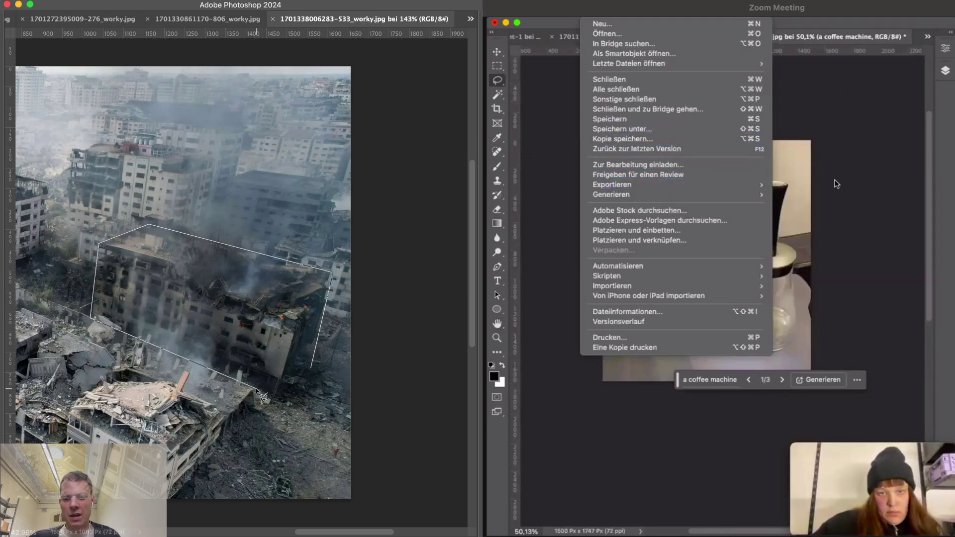
{"action": "left_click", "coordinate": [275, 398]}
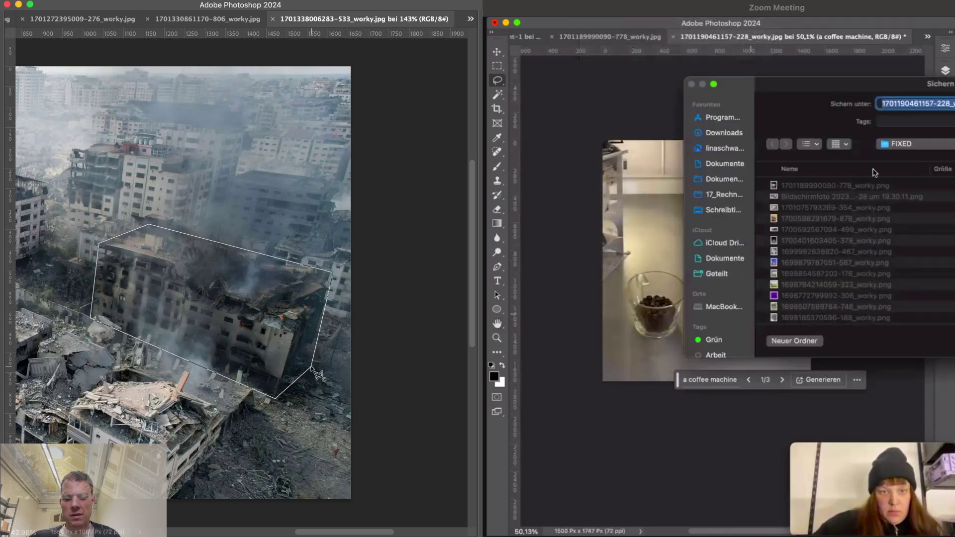
{"action": "left_click", "coordinate": [312, 369]}
Show the panels again and run Generative Fill on the selected building with the prompt "new lively building in gaza"
{"action": "key", "text": "Tab"}
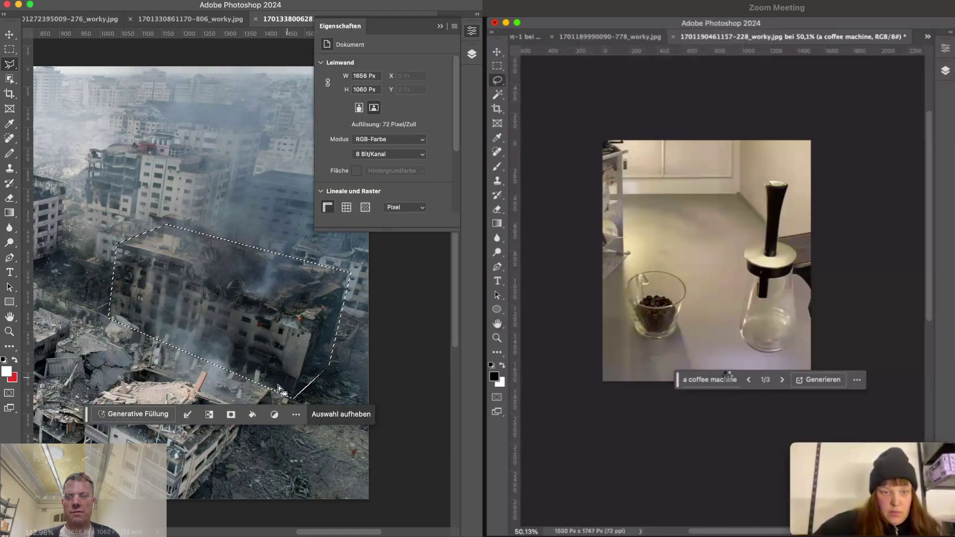
{"action": "left_click", "coordinate": [150, 418]}
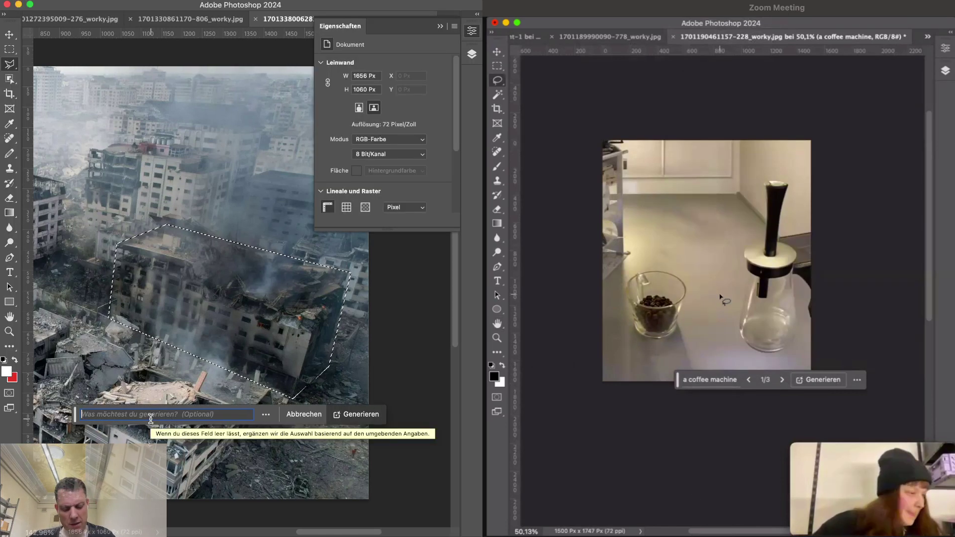
{"action": "type", "text": "new"}
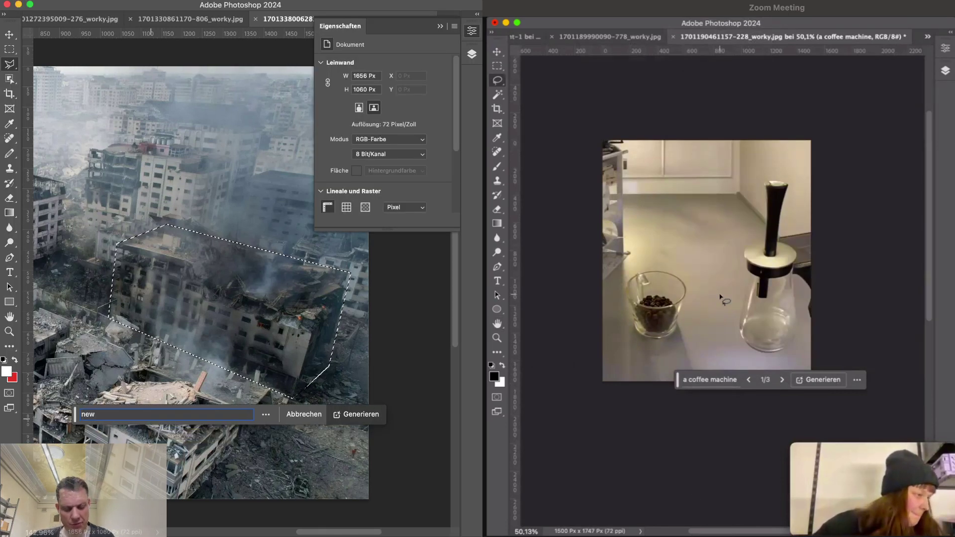
{"action": "type", "text": " live"}
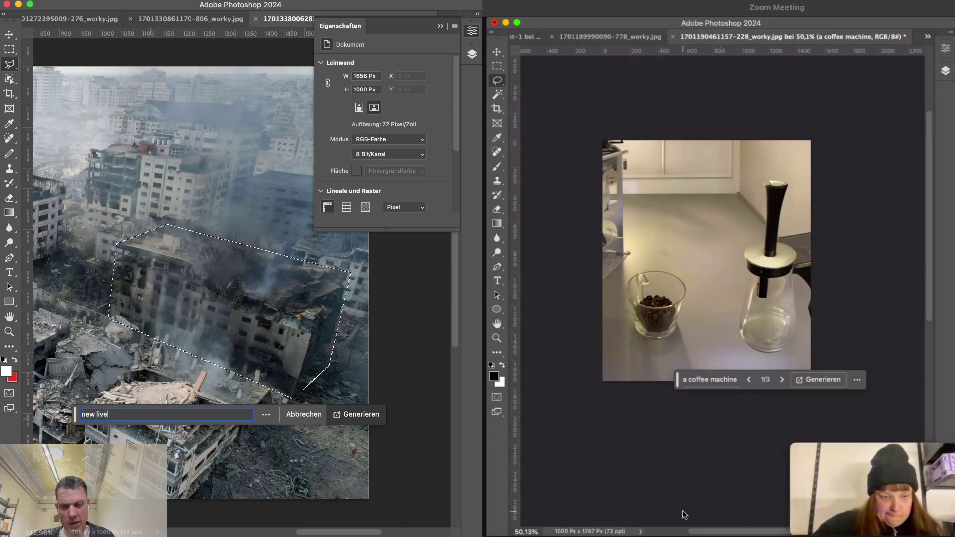
{"action": "type", "text": "ly buldi"}
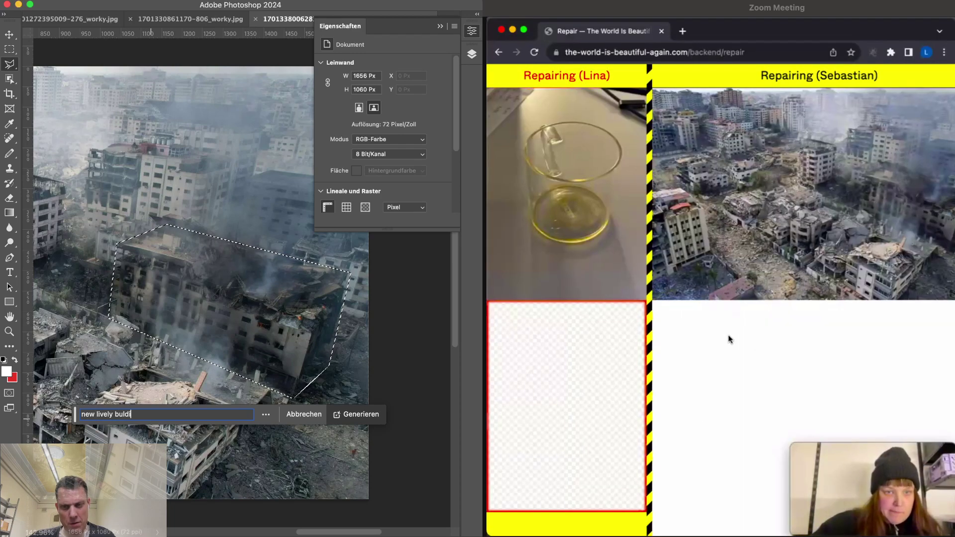
{"action": "key", "text": "BackSpace"}
{"action": "key", "text": "BackSpace"}
{"action": "key", "text": "BackSpace"}
{"action": "type", "text": "il"}
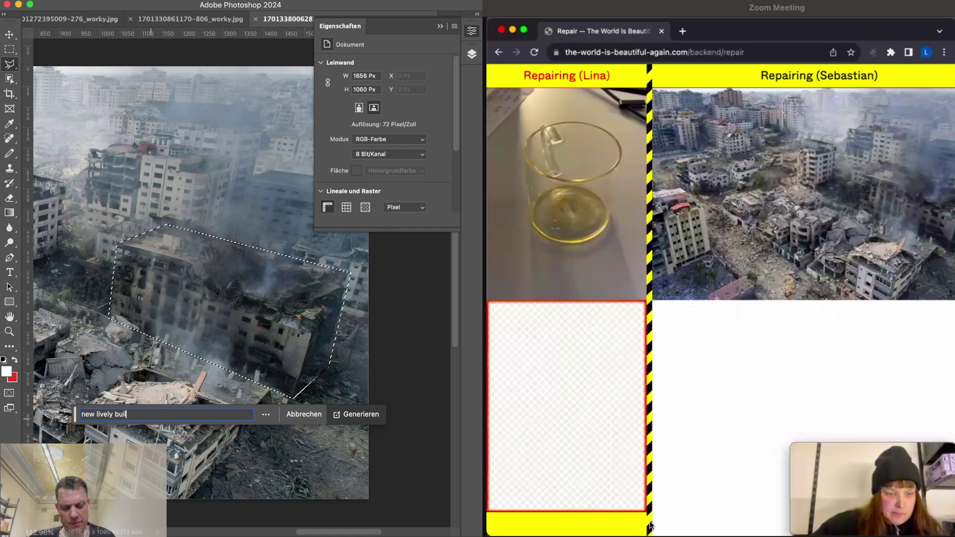
{"action": "type", "text": "ding in gaza"}
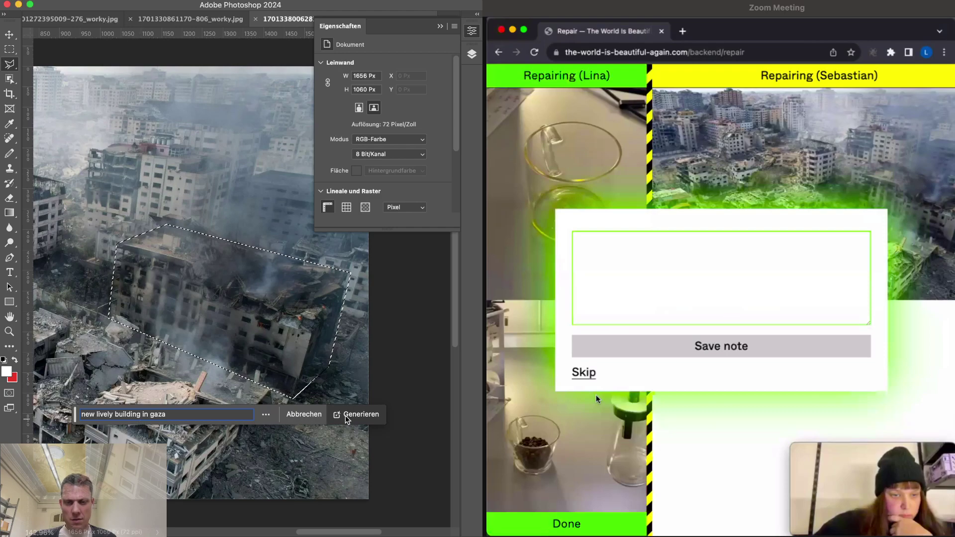
{"action": "left_click", "coordinate": [347, 416]}
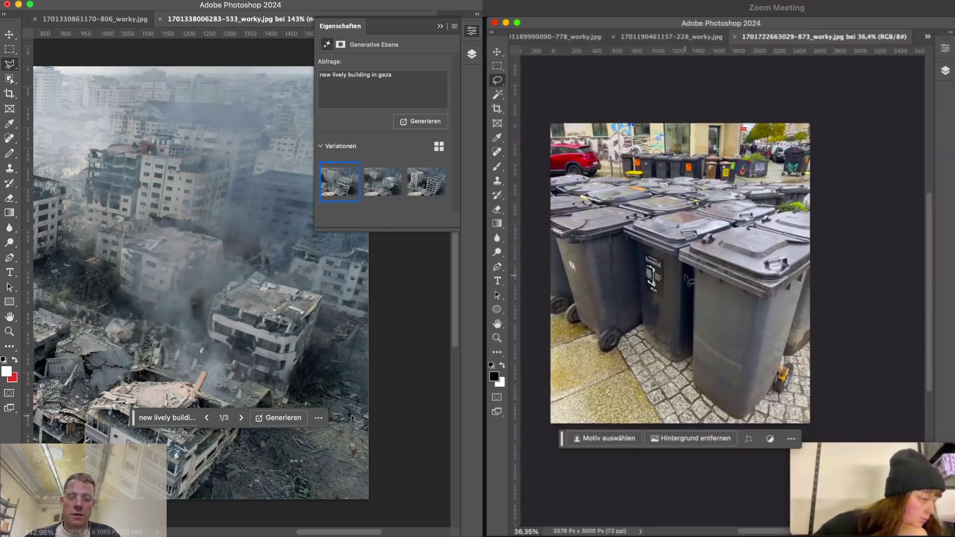
Choose the third variation of the "new lively building in gaza" fill, inspect it up close and collapse its properties
{"action": "left_click_drag", "start_coordinate": [133, 419], "coordinate": [210, 471]}
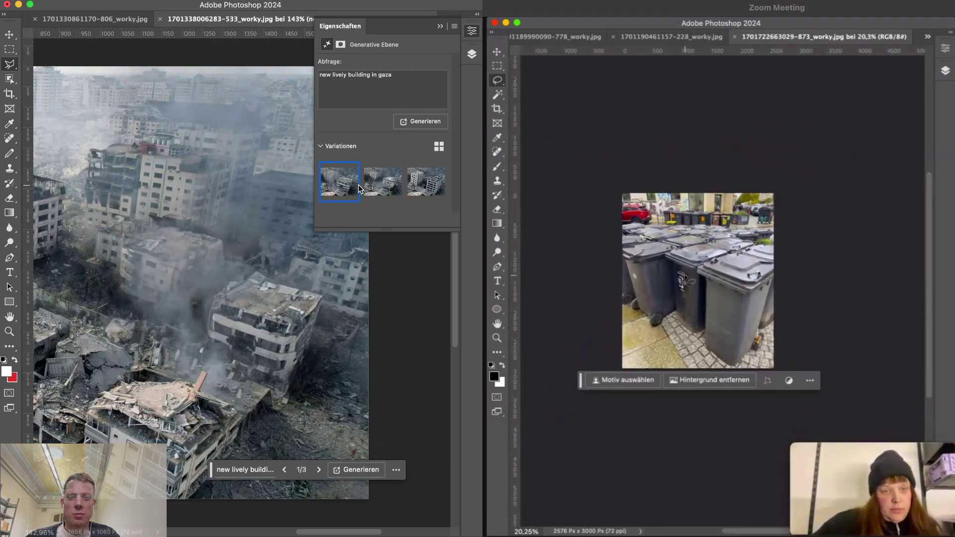
{"action": "left_click", "coordinate": [420, 182]}
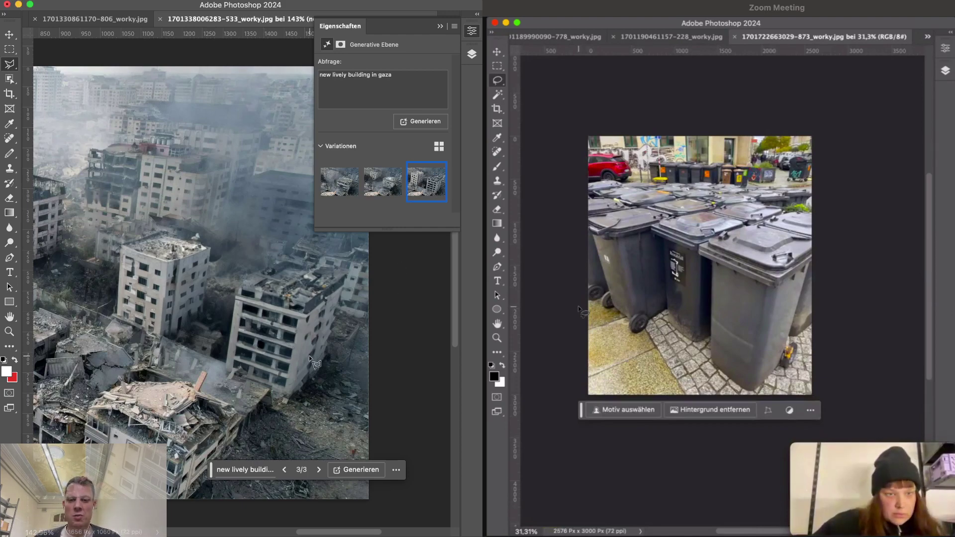
{"action": "scroll", "coordinate": [310, 358], "scroll_direction": "up", "scroll_amount": 8}
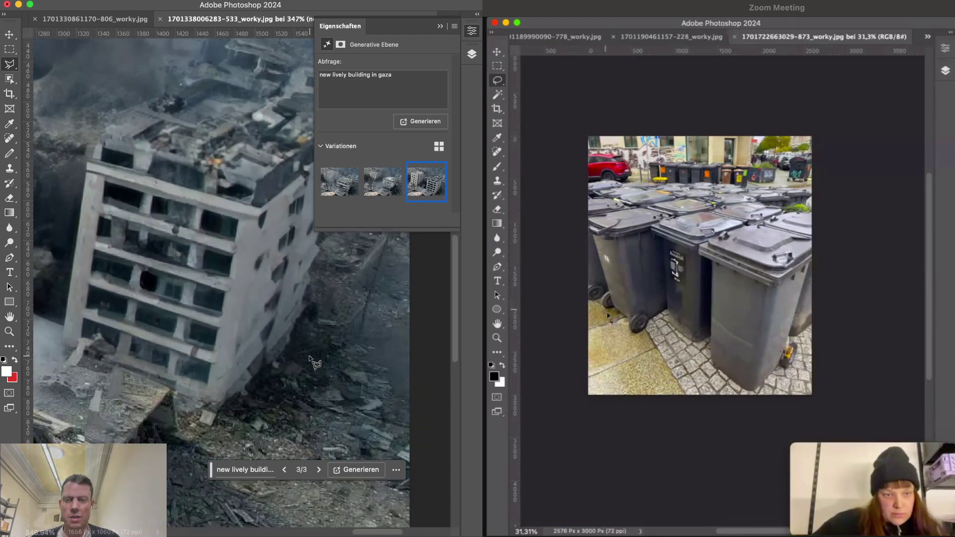
{"action": "scroll", "coordinate": [309, 358], "scroll_direction": "up", "scroll_amount": 3}
{"action": "scroll", "coordinate": [309, 358], "scroll_direction": "right", "scroll_amount": 3}
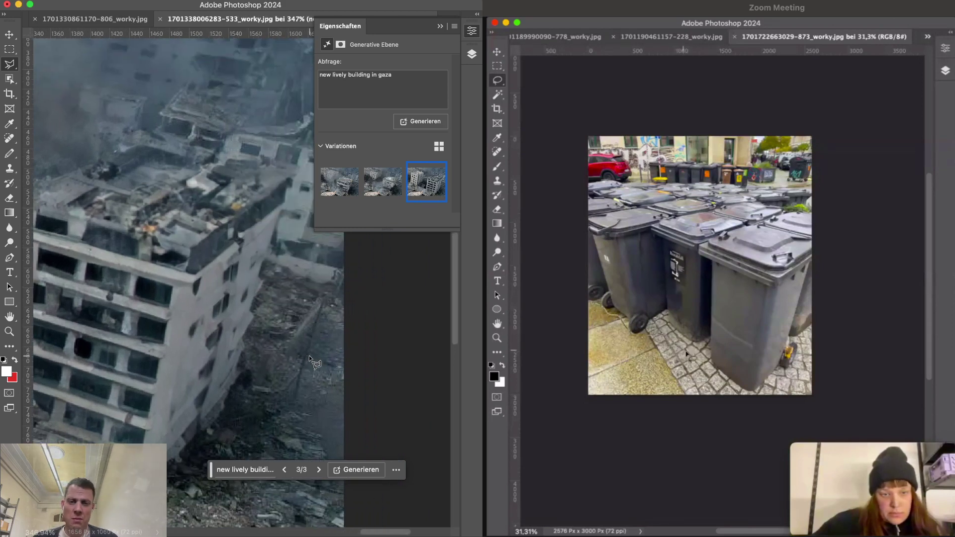
{"action": "left_click", "coordinate": [440, 27]}
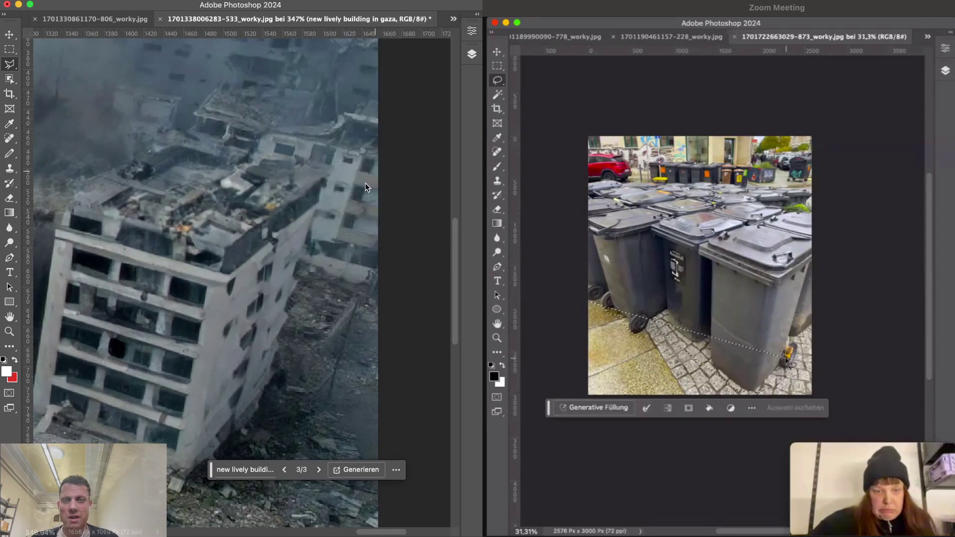
{"action": "scroll", "coordinate": [351, 221], "scroll_direction": "left", "scroll_amount": 4}
{"action": "scroll", "coordinate": [351, 220], "scroll_direction": "down", "scroll_amount": 4}
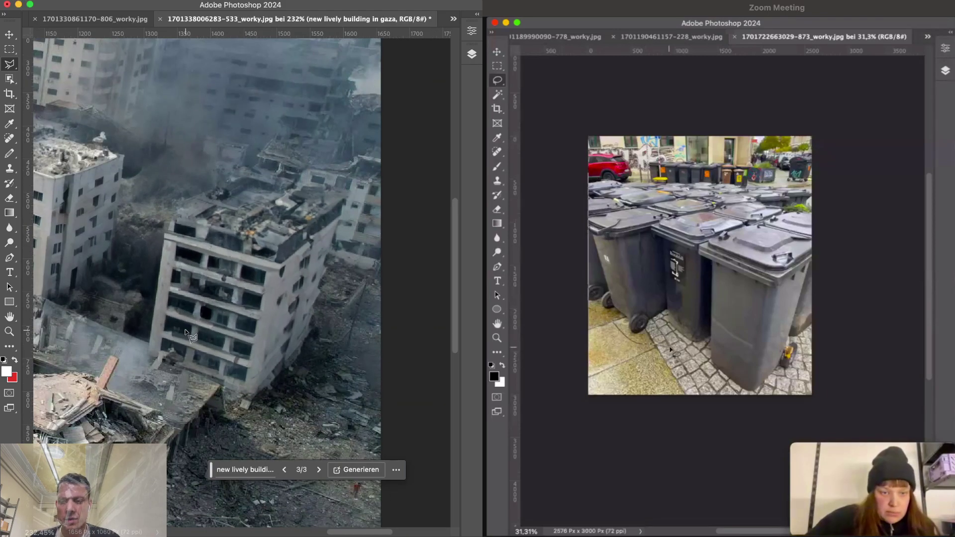
{"action": "scroll", "coordinate": [186, 333], "scroll_direction": "up", "scroll_amount": 8}
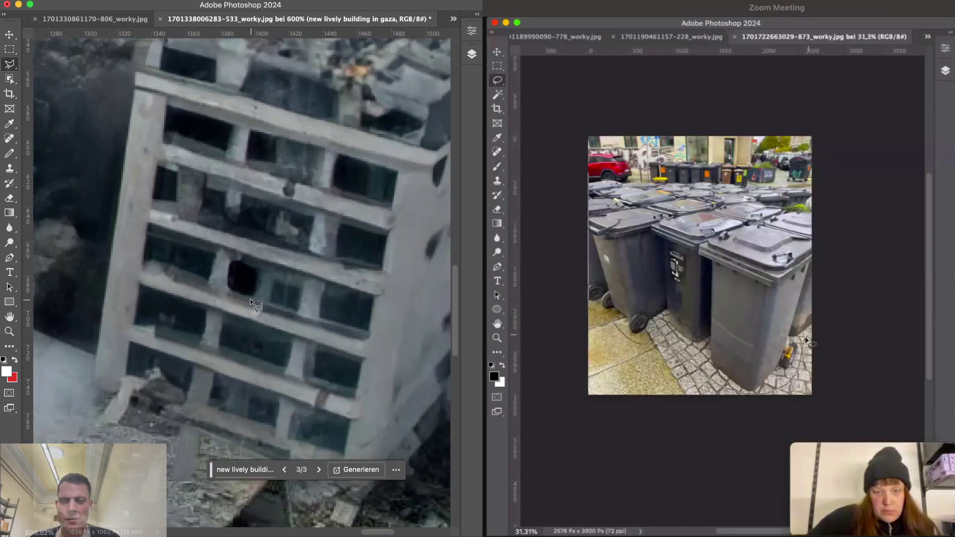
{"action": "left_click", "coordinate": [256, 298]}
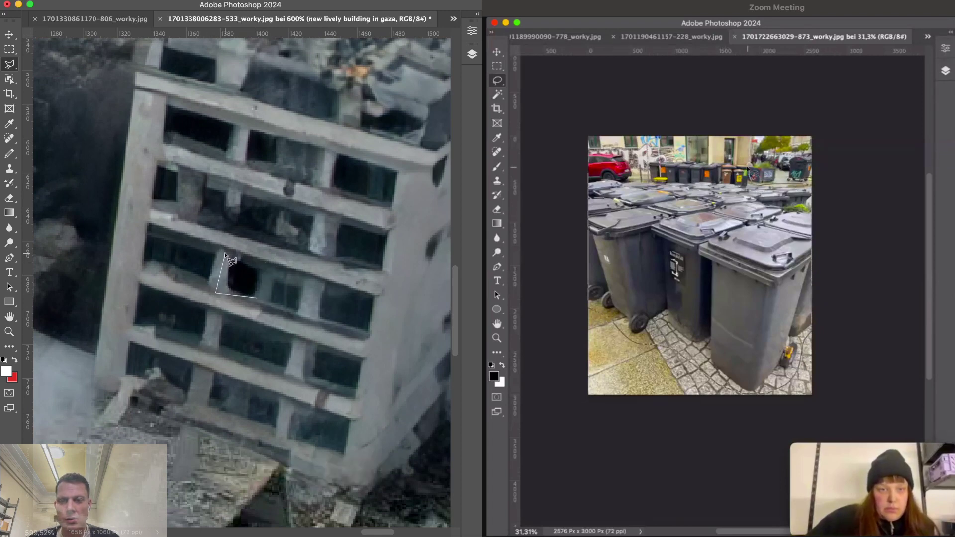
{"action": "left_click", "coordinate": [258, 295]}
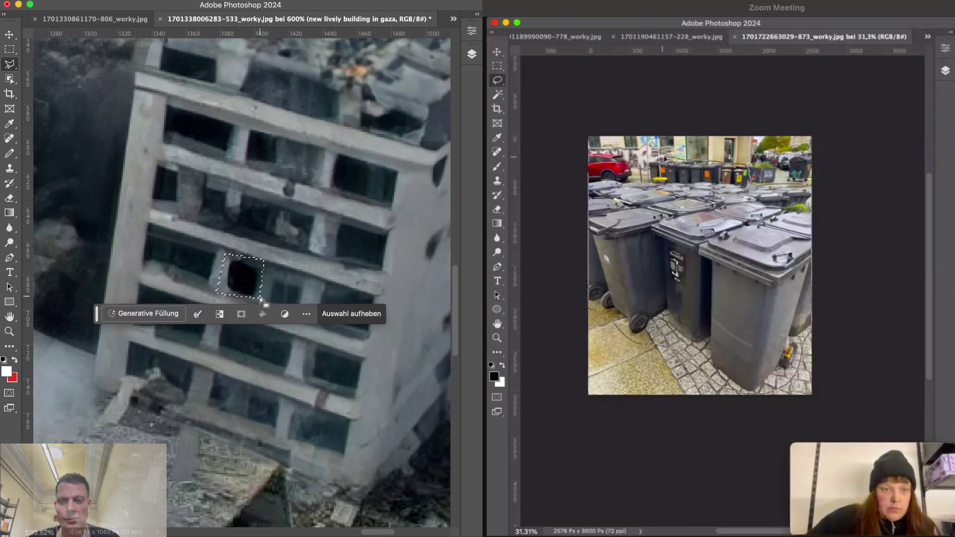
{"action": "key", "text": "ctrl+minus"}
{"action": "key", "text": "ctrl+minus"}
{"action": "key", "text": "ctrl+minus"}
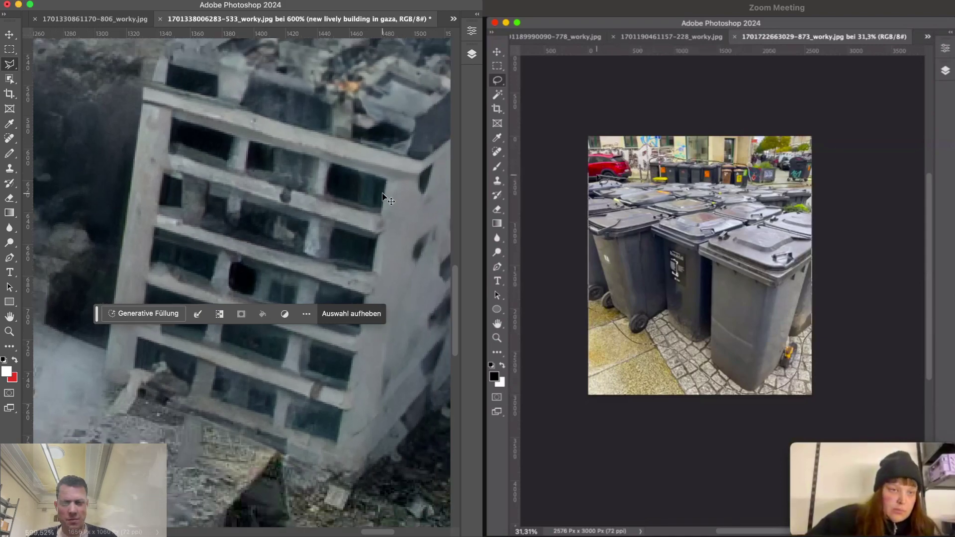
{"action": "key", "text": "ctrl+d"}
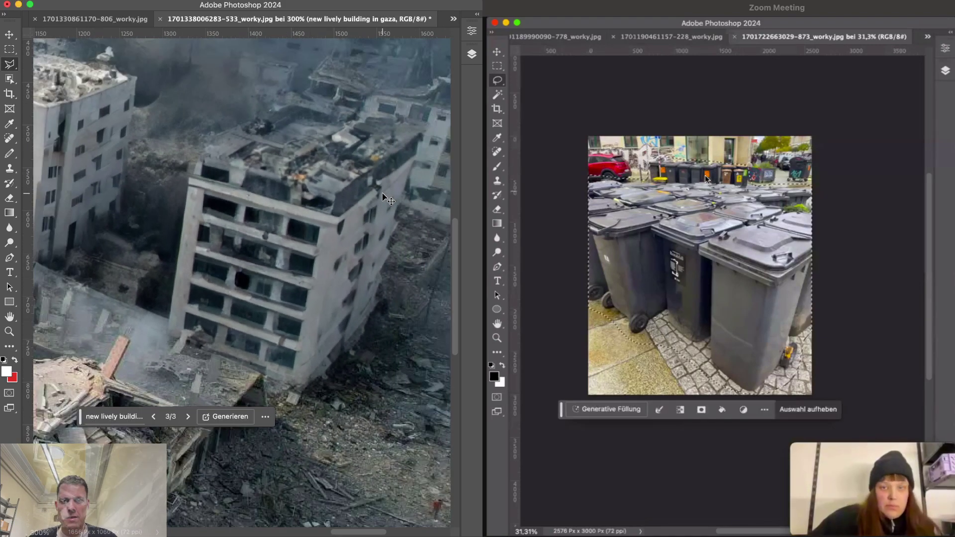
Outline the balcony side of the tilted building with a closed Polygonal Lasso selection
{"action": "left_click", "coordinate": [297, 380]}
{"action": "left_click", "coordinate": [330, 212]}
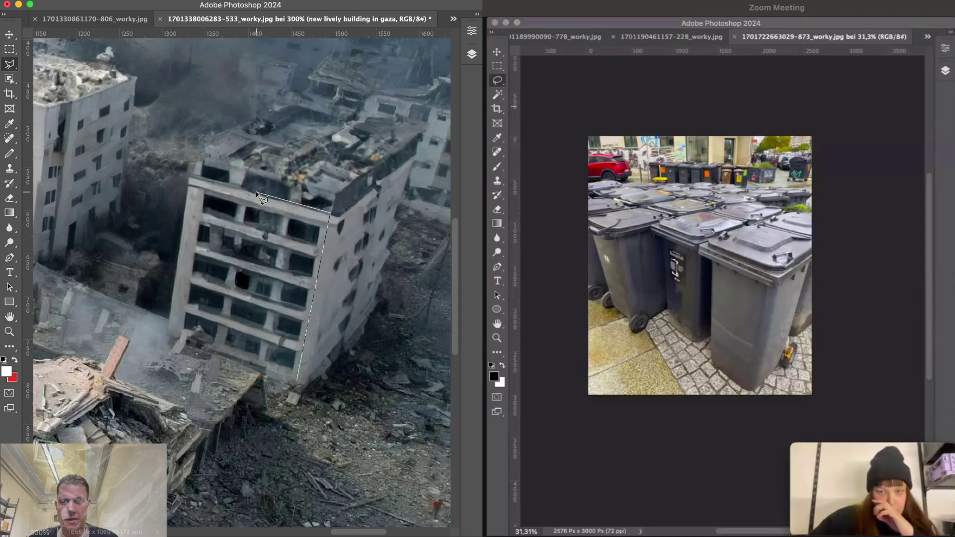
{"action": "left_click", "coordinate": [201, 182]}
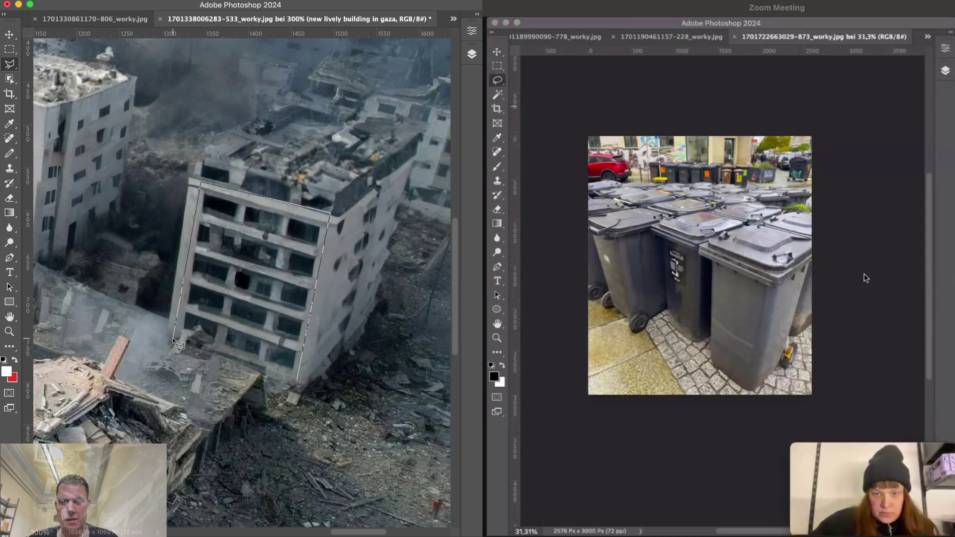
{"action": "left_click", "coordinate": [297, 380]}
Run Generative Fill on the selected building side with the prompt "house facade, in gaza, lively, colorful"
{"action": "left_click", "coordinate": [149, 396]}
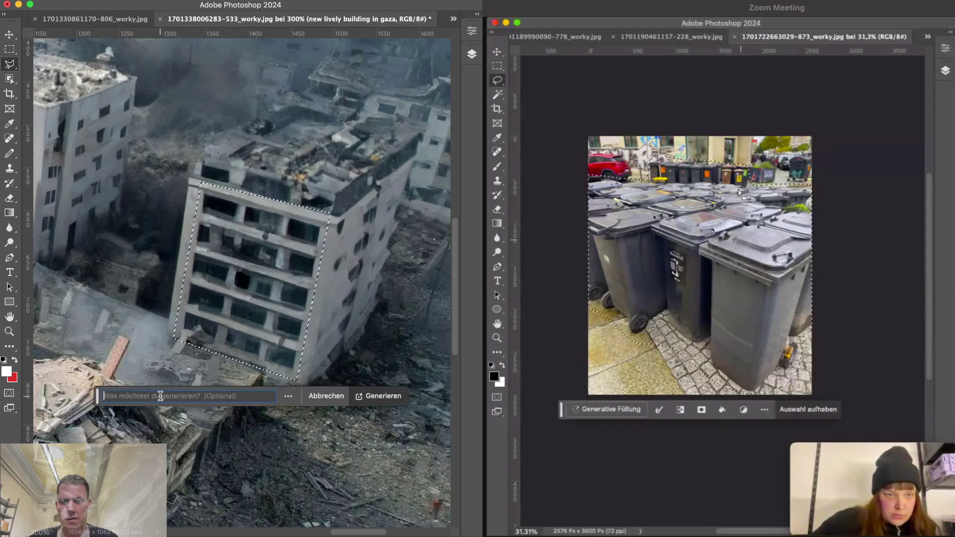
{"action": "type", "text": "house face"}
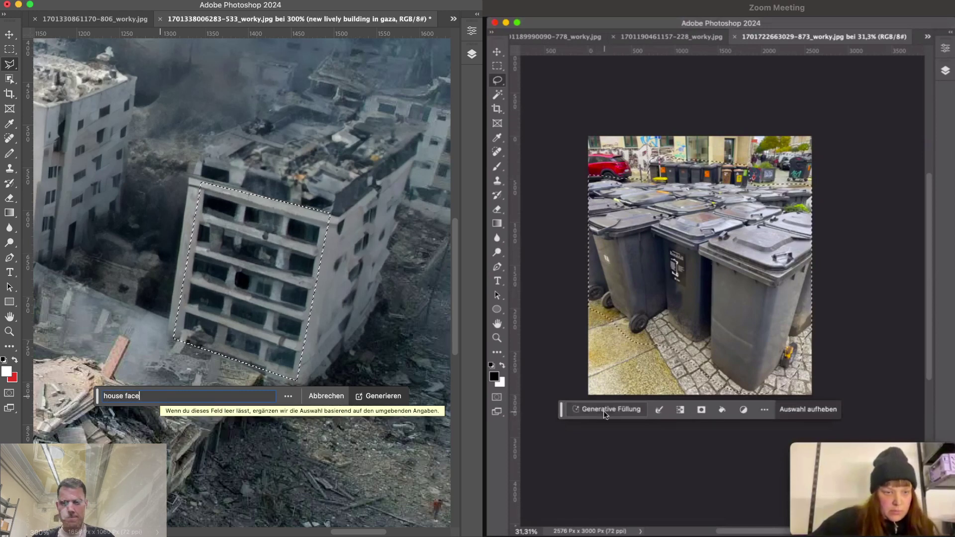
{"action": "type", "text": "de, in "}
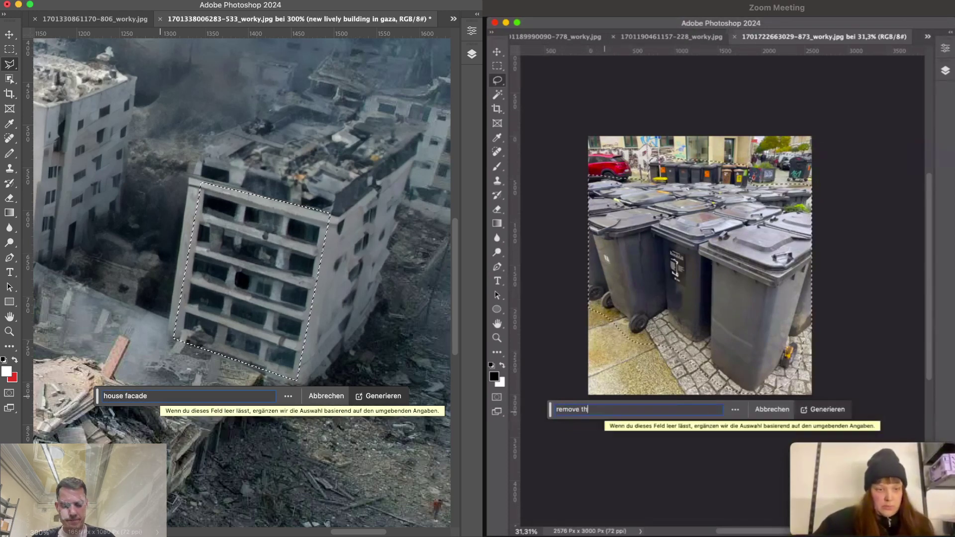
{"action": "type", "text": "gaza, li"}
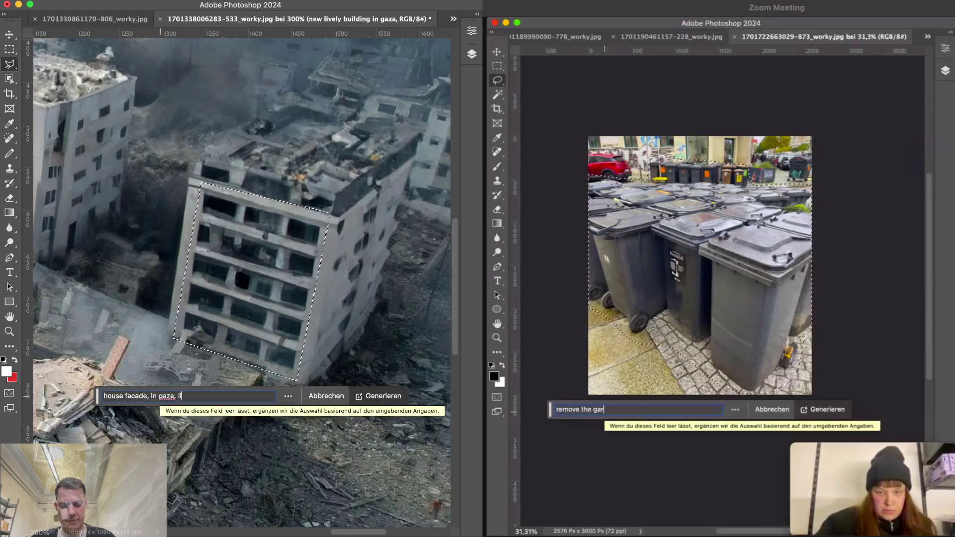
{"action": "type", "text": "vely, colorful"}
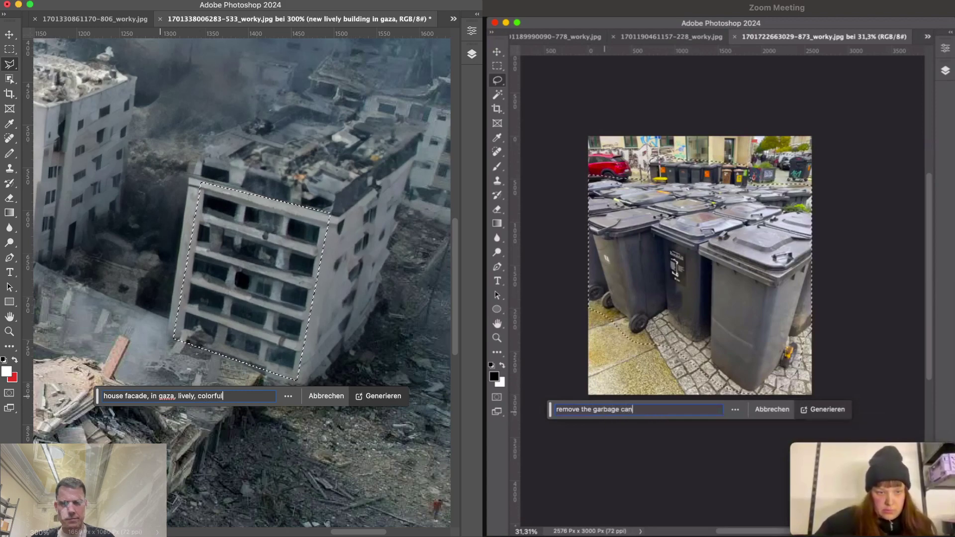
{"action": "key", "text": "Return"}
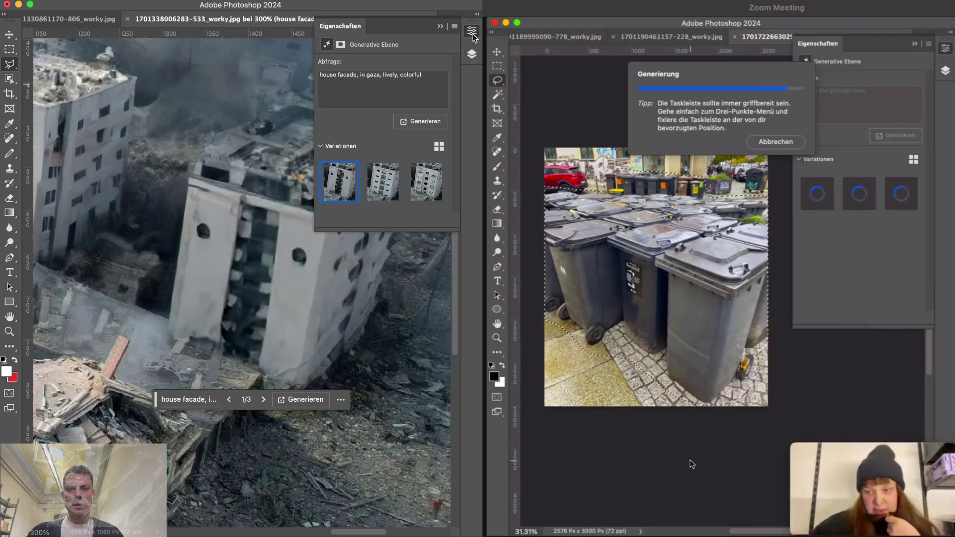
Show the layers and open the prompt of the "new lively building in gaza" layer for editing
{"action": "left_click", "coordinate": [471, 54]}
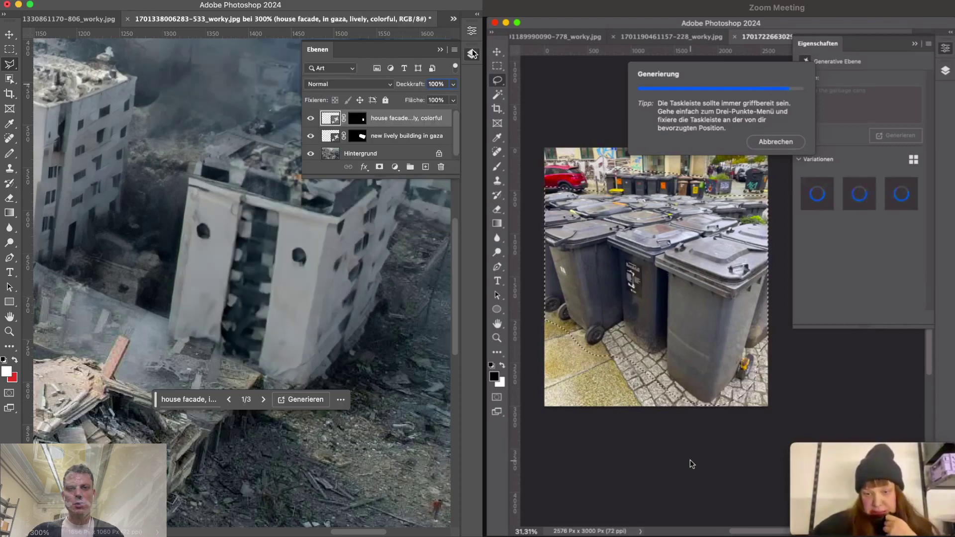
{"action": "left_click", "coordinate": [418, 135]}
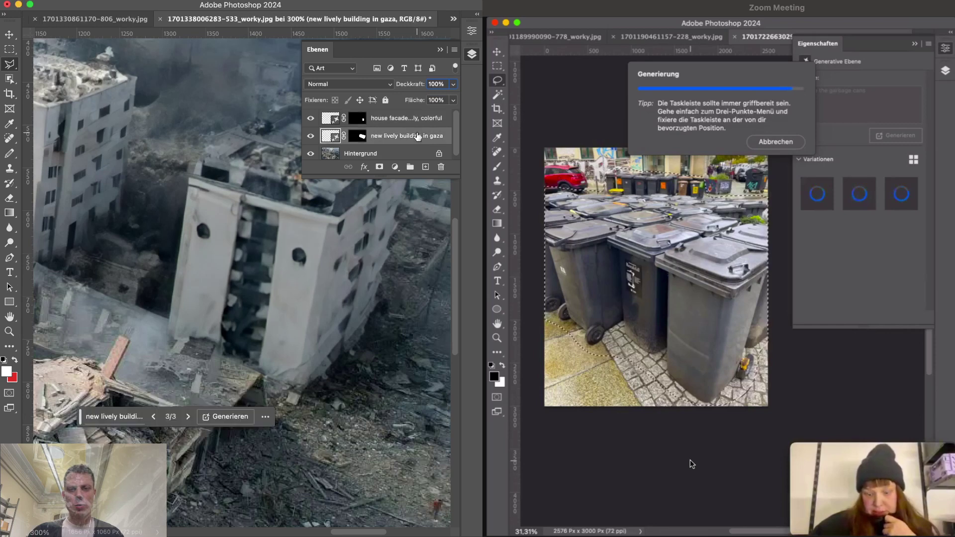
{"action": "left_click", "coordinate": [114, 416]}
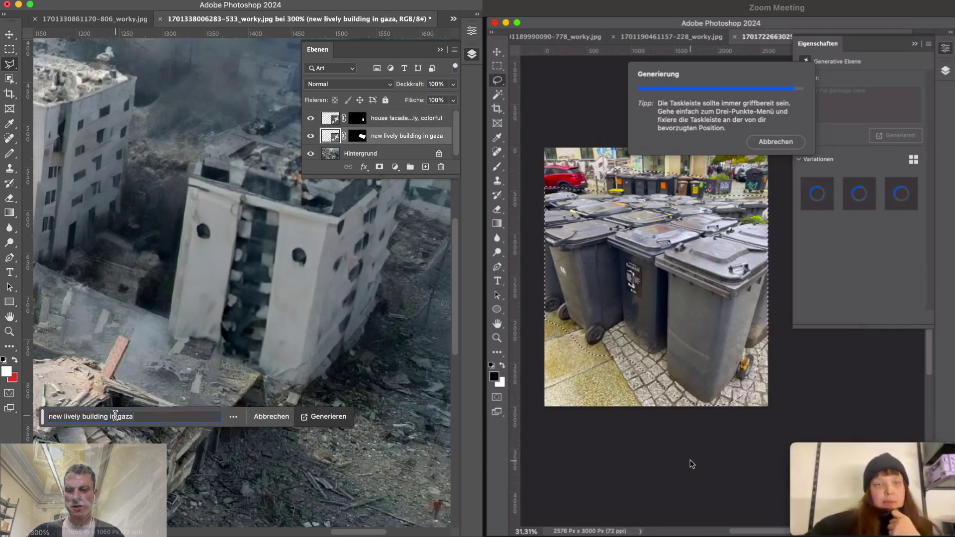
{"action": "triple_click", "coordinate": [162, 417]}
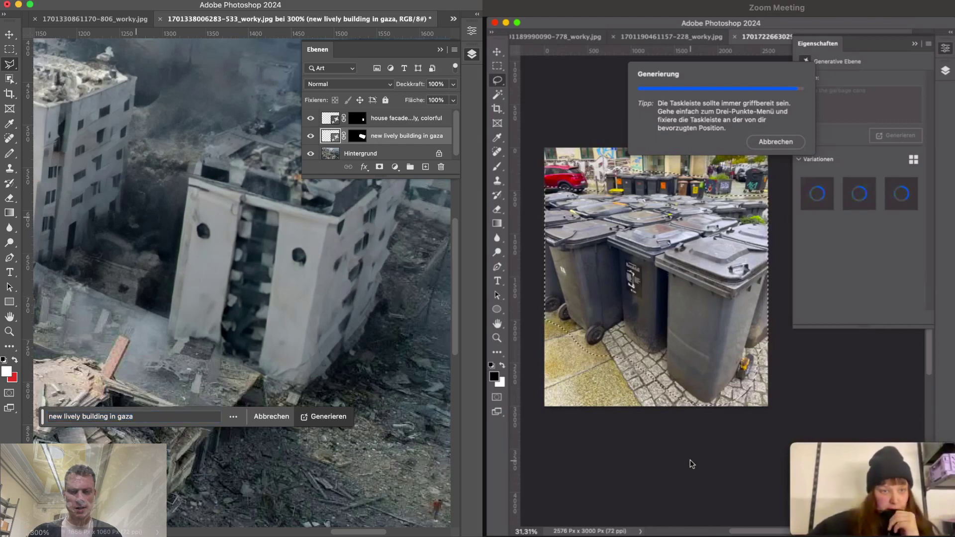
{"action": "scroll", "coordinate": [140, 224], "scroll_direction": "down", "scroll_amount": 5}
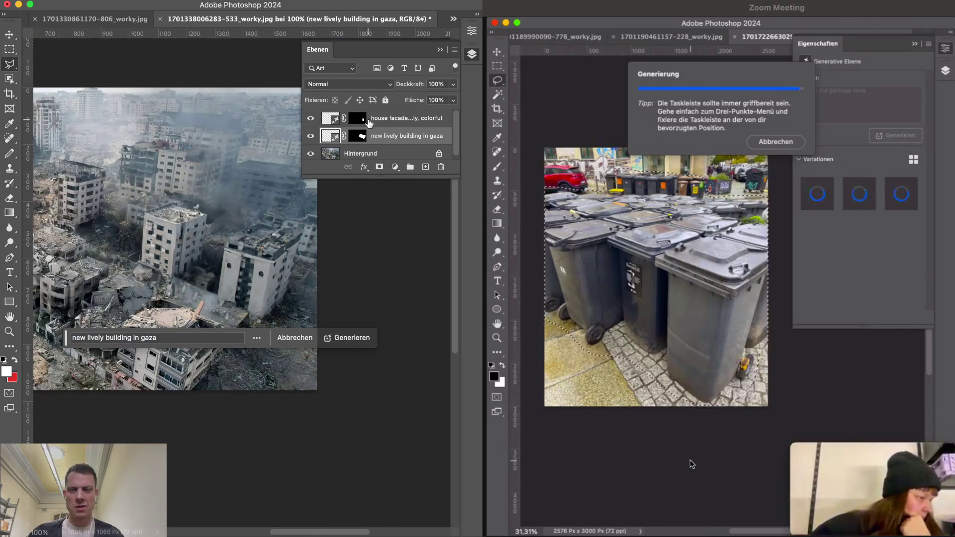
Hide and show the "house facade" layer again to compare the tilted building with and without the new facade
{"action": "left_click", "coordinate": [391, 121]}
{"action": "left_click", "coordinate": [311, 120]}
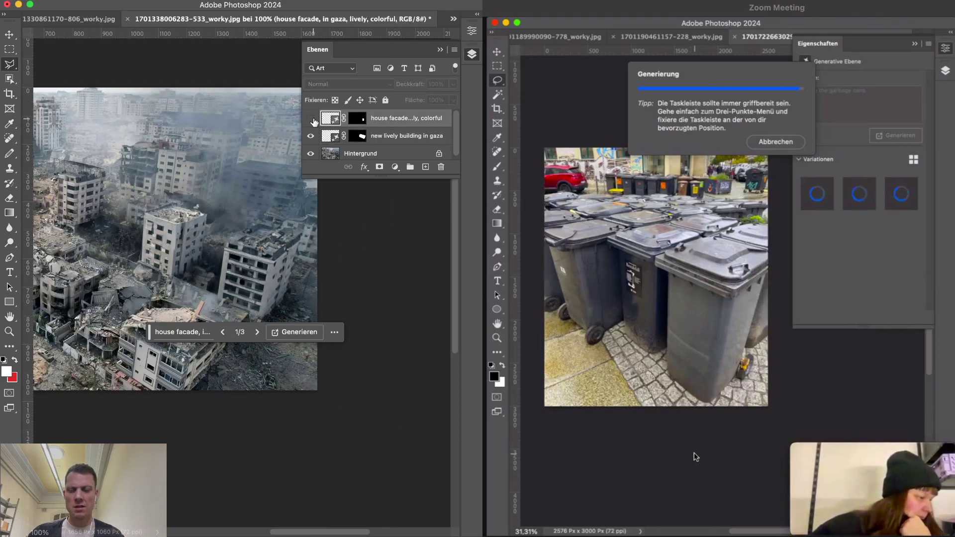
{"action": "key", "text": "Tab"}
{"action": "scroll", "coordinate": [321, 280], "scroll_direction": "up", "scroll_amount": 5}
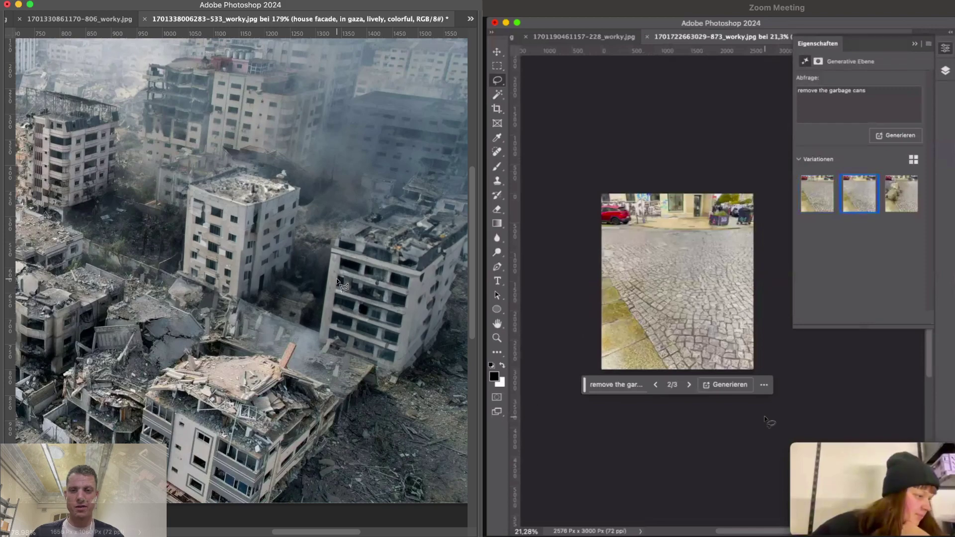
{"action": "key", "text": "Tab"}
{"action": "left_click", "coordinate": [310, 119]}
{"action": "key", "text": "Tab"}
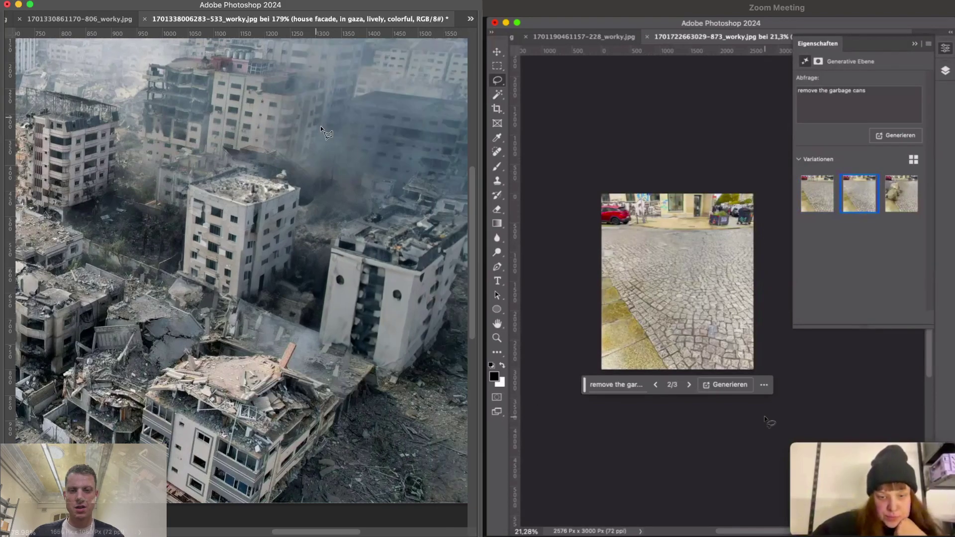
Examine the new facade up close and in the context of the whole ruined city photo
{"action": "scroll", "coordinate": [424, 289], "scroll_direction": "down", "scroll_amount": 3}
{"action": "scroll", "coordinate": [424, 289], "scroll_direction": "right", "scroll_amount": 3}
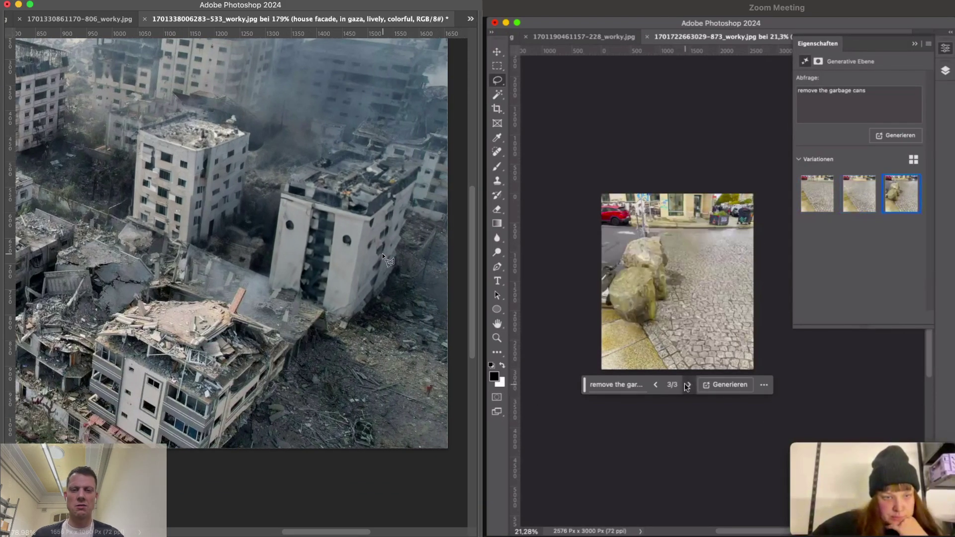
{"action": "scroll", "coordinate": [382, 252], "scroll_direction": "up", "scroll_amount": 2}
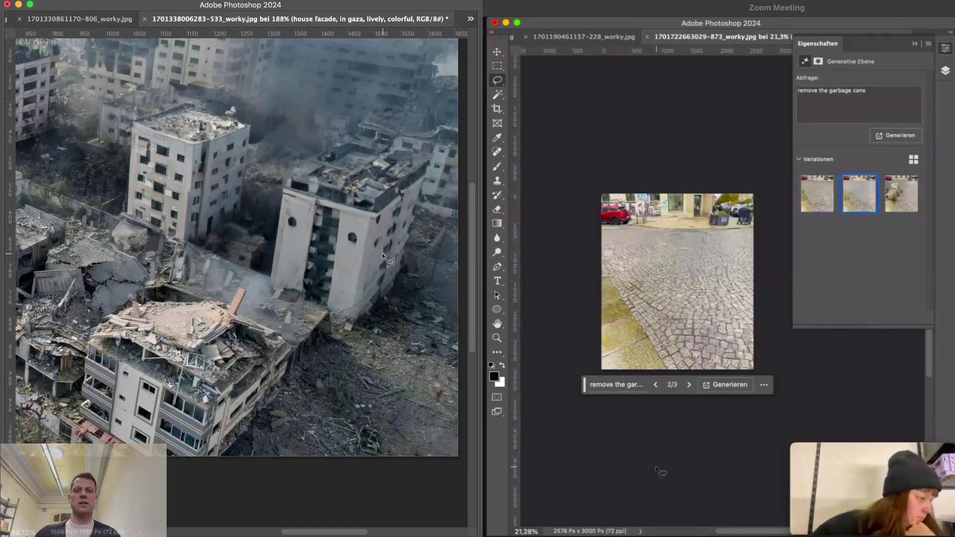
{"action": "scroll", "coordinate": [382, 253], "scroll_direction": "down", "scroll_amount": 5}
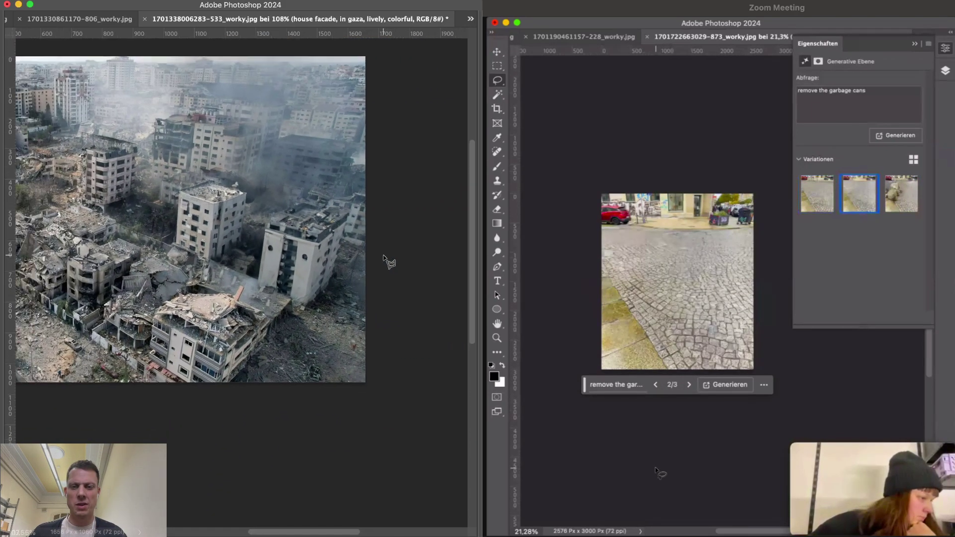
{"action": "scroll", "coordinate": [385, 258], "scroll_direction": "up", "scroll_amount": 2}
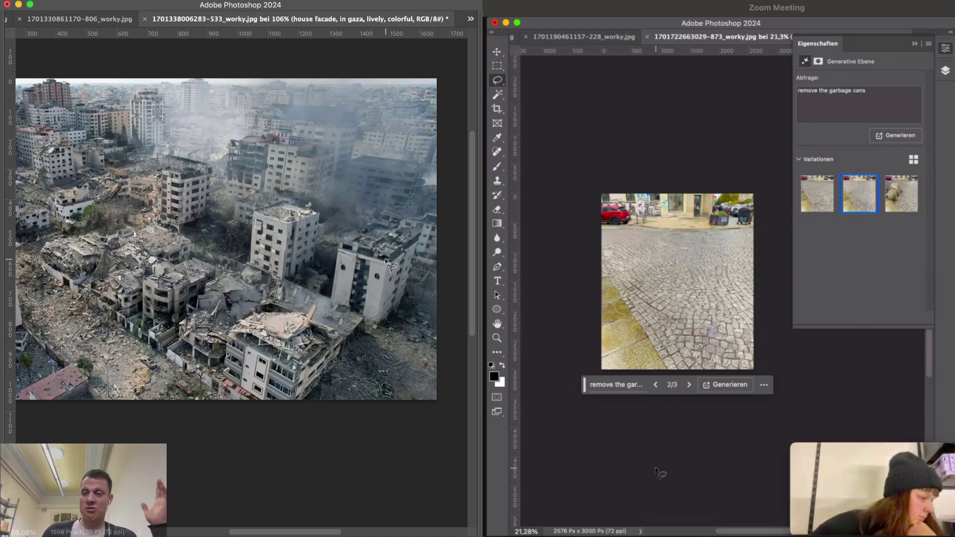
{"action": "key", "text": "super+minus"}
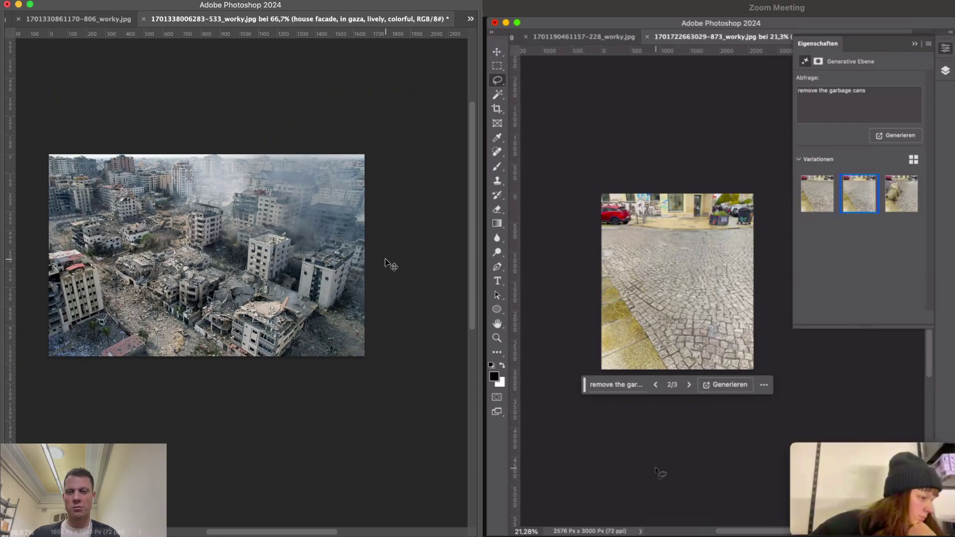
{"action": "key", "text": "Tab"}
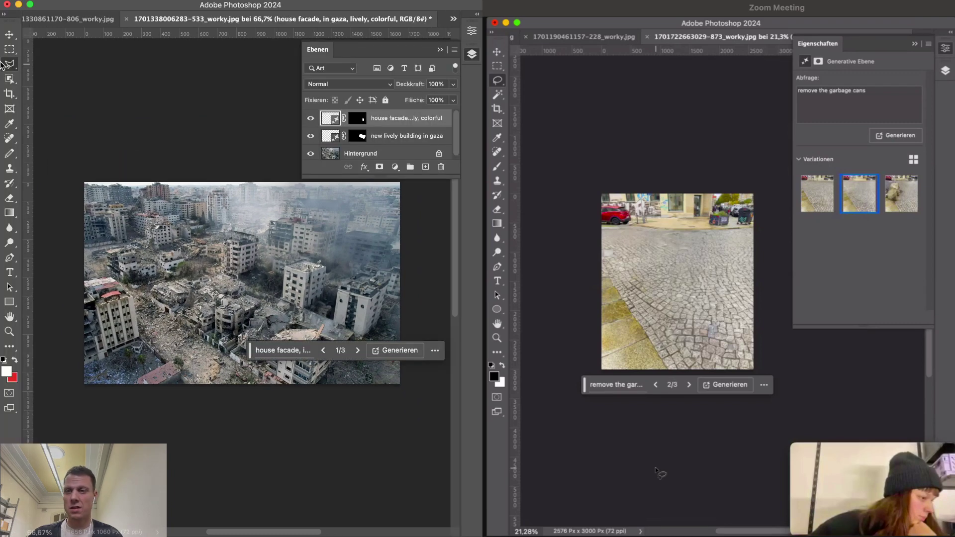
Switch to the freehand Lasso tool for the tilted building in the ruined city photo
{"action": "left_click_drag", "start_coordinate": [5, 69], "coordinate": [16, 75]}
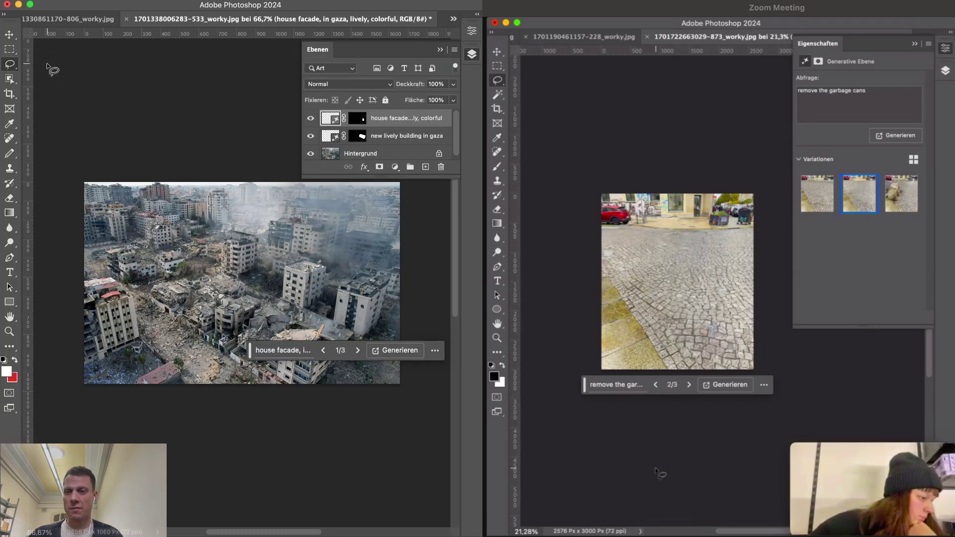
{"action": "key", "text": "Tab"}
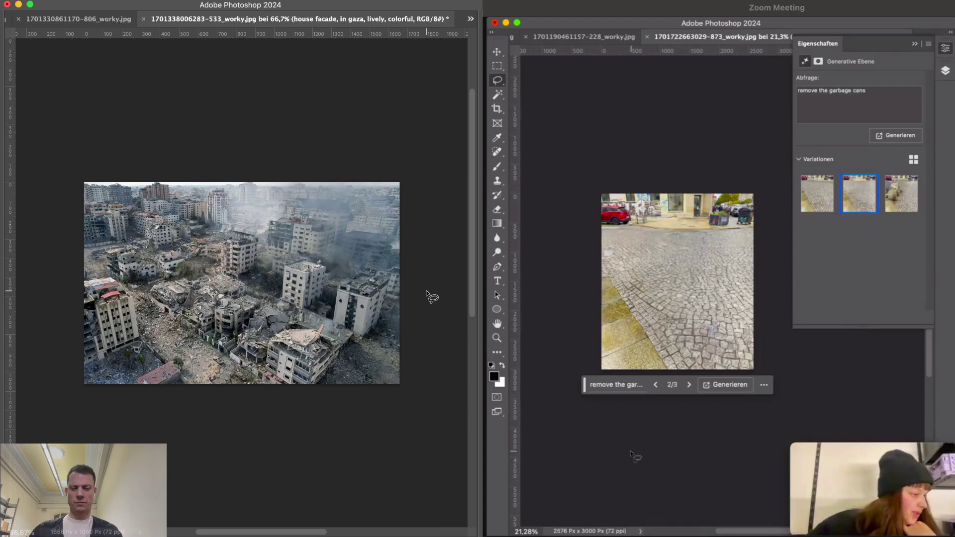
{"action": "key", "text": "Tab"}
{"action": "scroll", "coordinate": [279, 333], "scroll_direction": "up", "scroll_amount": 5}
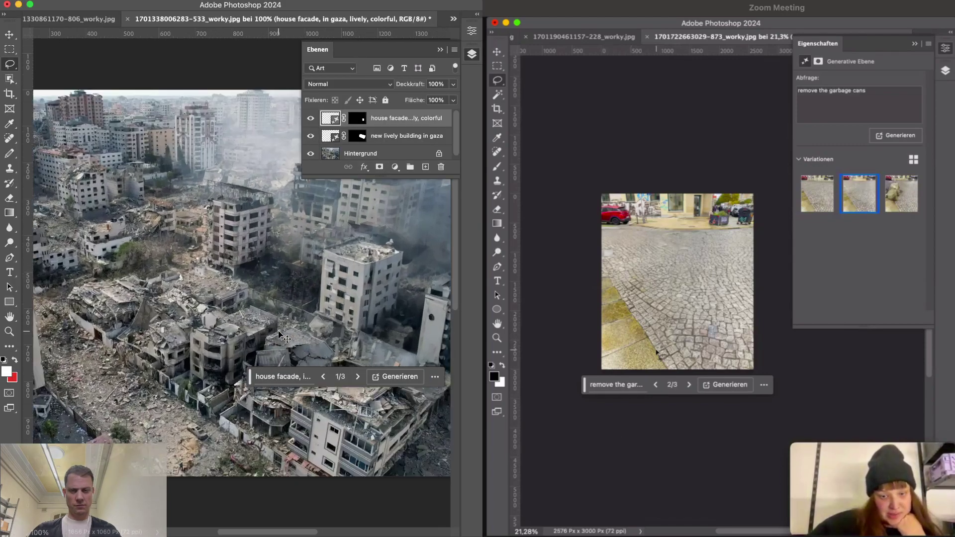
{"action": "left_click_drag", "start_coordinate": [279, 330], "coordinate": [156, 410]}
{"action": "scroll", "coordinate": [212, 383], "scroll_direction": "up", "scroll_amount": 3}
{"action": "scroll", "coordinate": [212, 382], "scroll_direction": "right", "scroll_amount": 3}
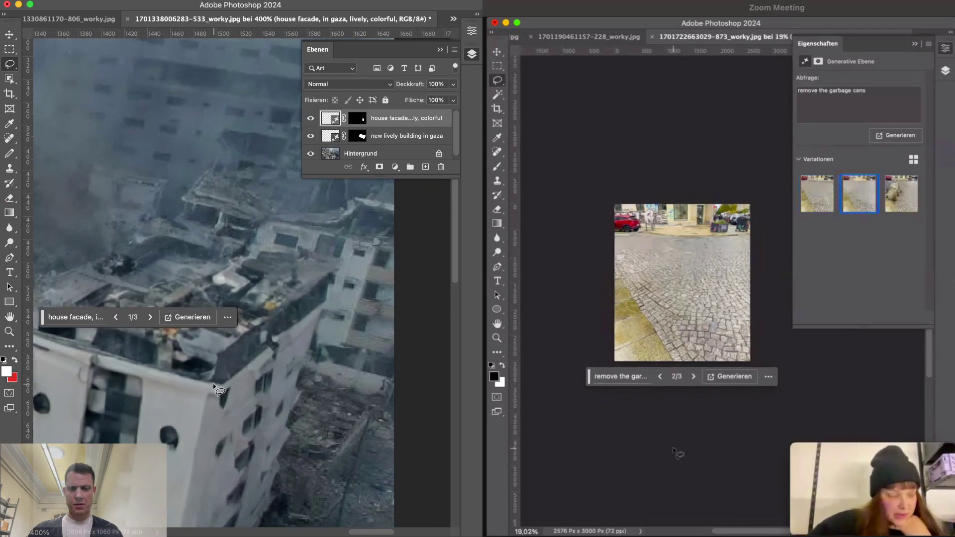
Switch back to the Polygonal Lasso tool, hide the panels and review the whole ruined city photo
{"action": "right_click", "coordinate": [12, 71]}
{"action": "left_click", "coordinate": [58, 93]}
{"action": "key", "text": "Tab"}
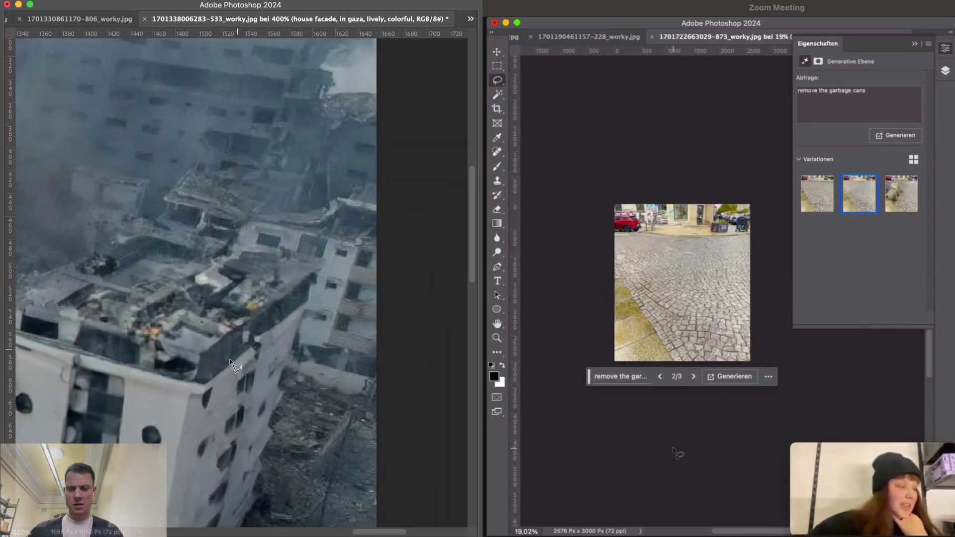
{"action": "key", "text": "super+minus"}
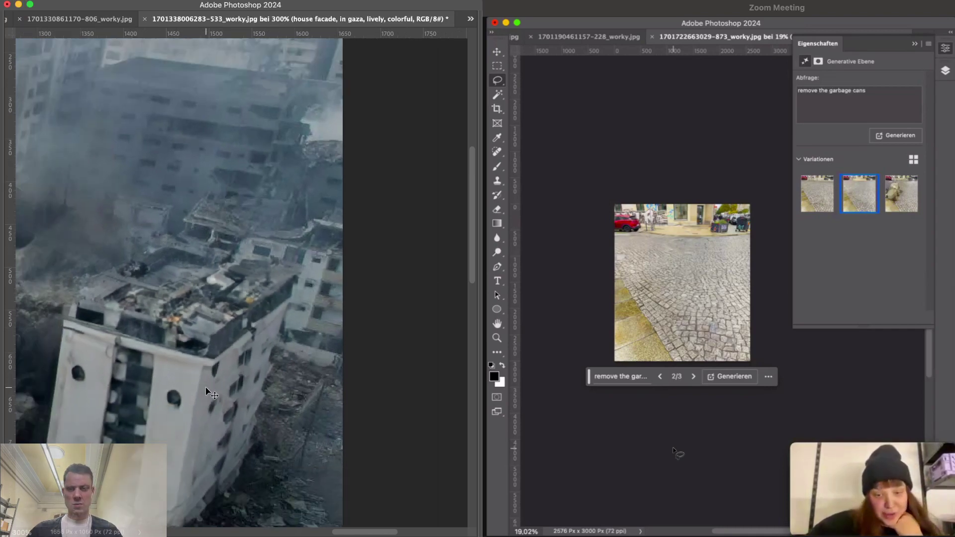
{"action": "key", "text": "super+minus"}
{"action": "key", "text": "super+minus"}
{"action": "key", "text": "super+minus"}
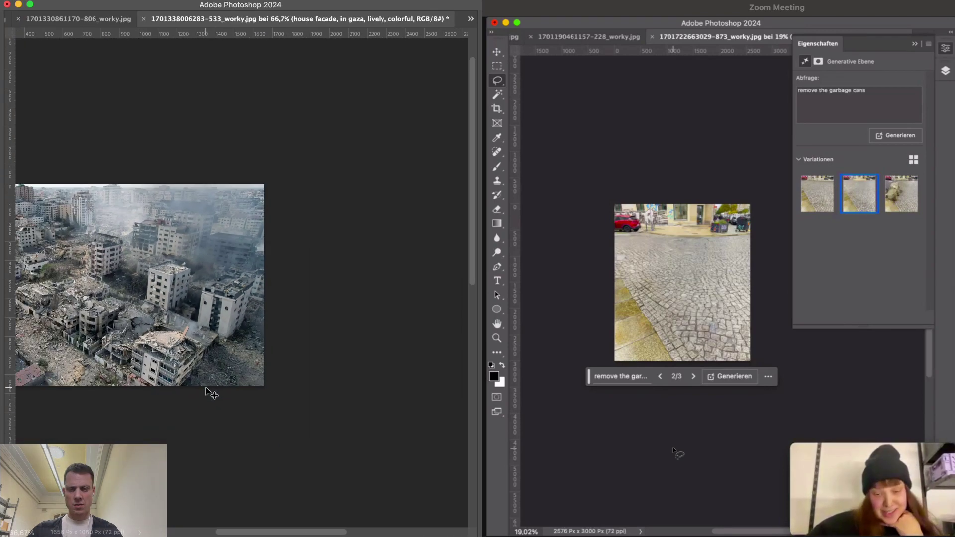
{"action": "scroll", "coordinate": [206, 388], "scroll_direction": "left", "scroll_amount": 5}
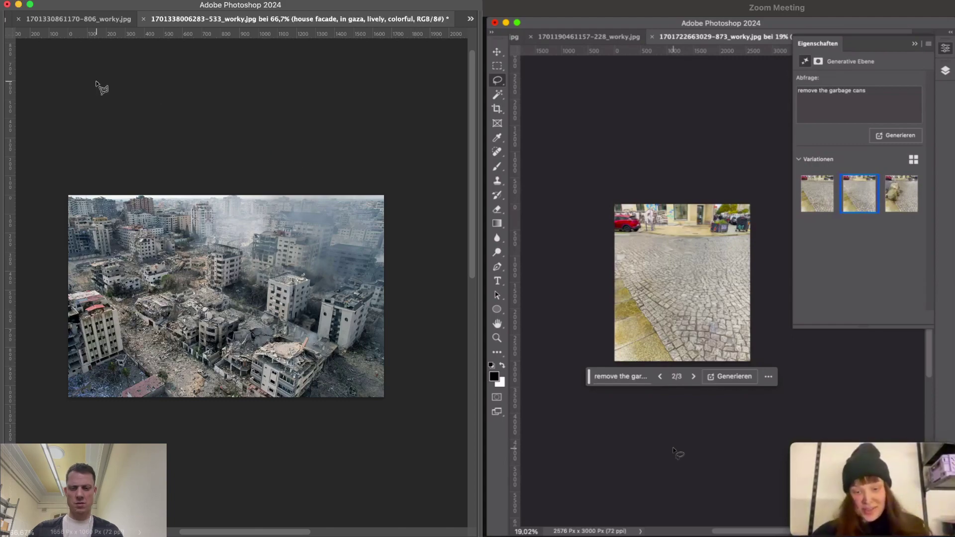
Select the rubble-covered roof of the tilted building along its edges with the Polygonal Lasso tool
{"action": "key", "text": "super+plus"}
{"action": "key", "text": "super+plus"}
{"action": "key", "text": "super+plus"}
{"action": "key", "text": "super+plus"}
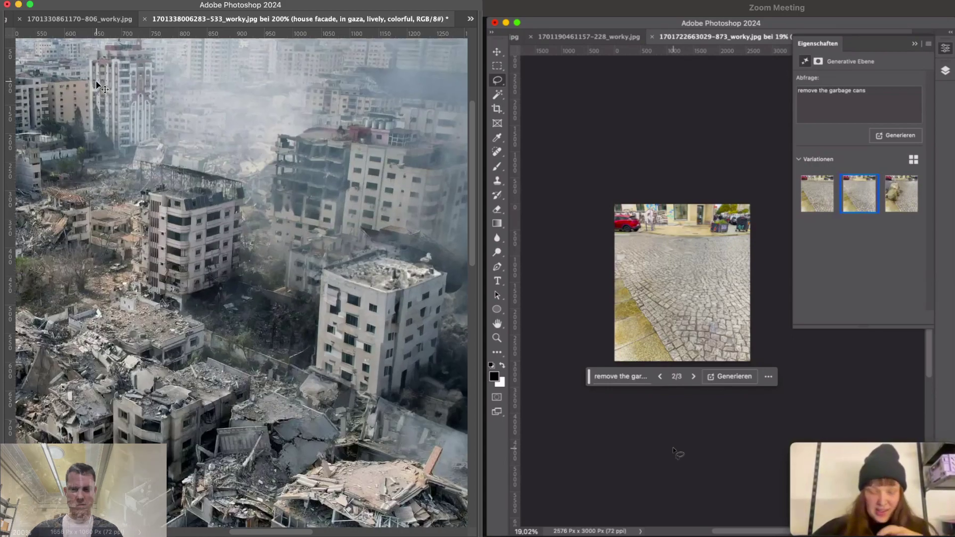
{"action": "scroll", "coordinate": [97, 152], "scroll_direction": "right", "scroll_amount": 2}
{"action": "scroll", "coordinate": [97, 153], "scroll_direction": "right", "scroll_amount": 10}
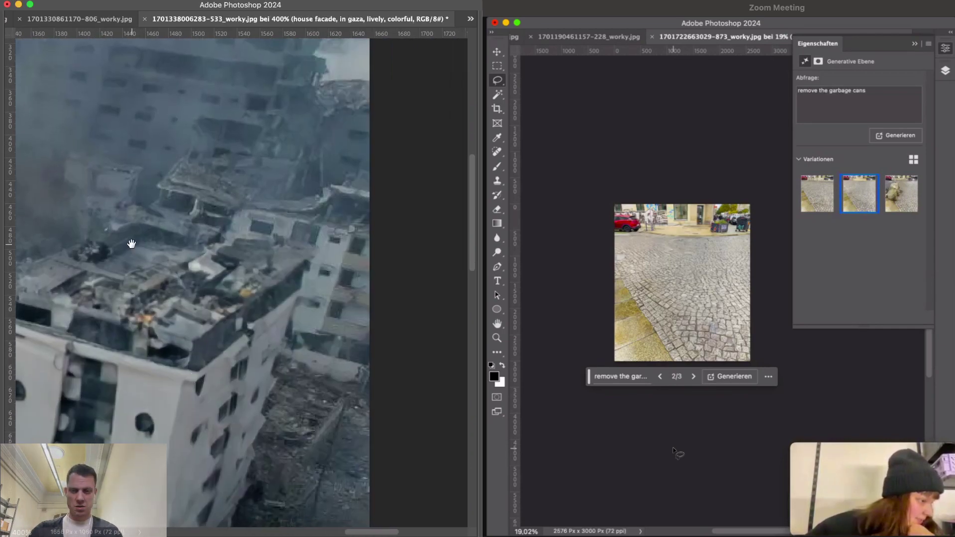
{"action": "left_click_drag", "start_coordinate": [131, 243], "coordinate": [219, 243]}
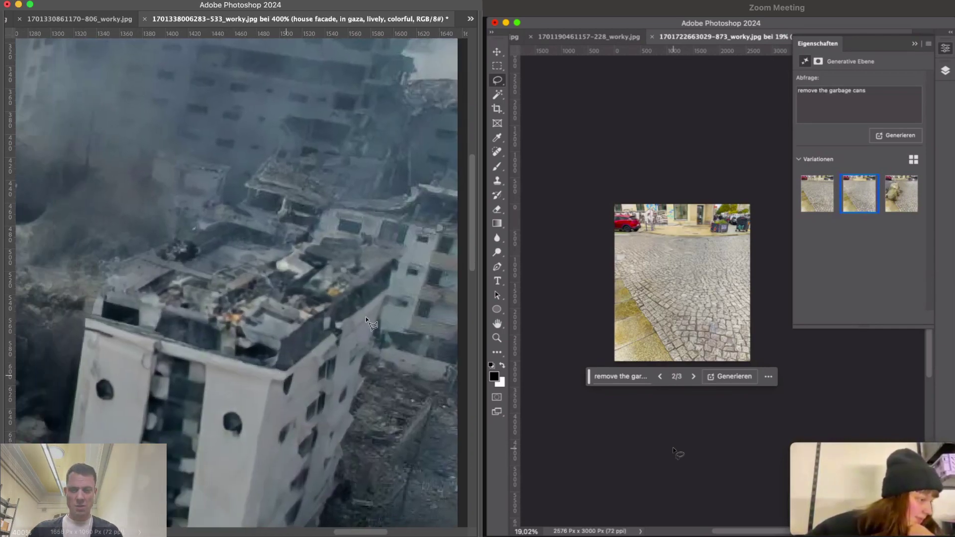
{"action": "left_click", "coordinate": [289, 372]}
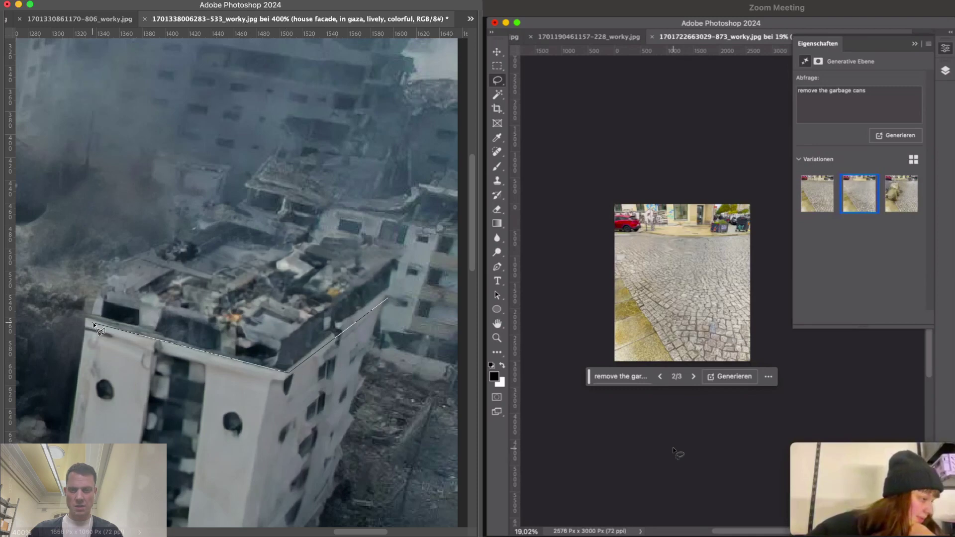
{"action": "left_click", "coordinate": [106, 281]}
{"action": "left_click", "coordinate": [227, 218]}
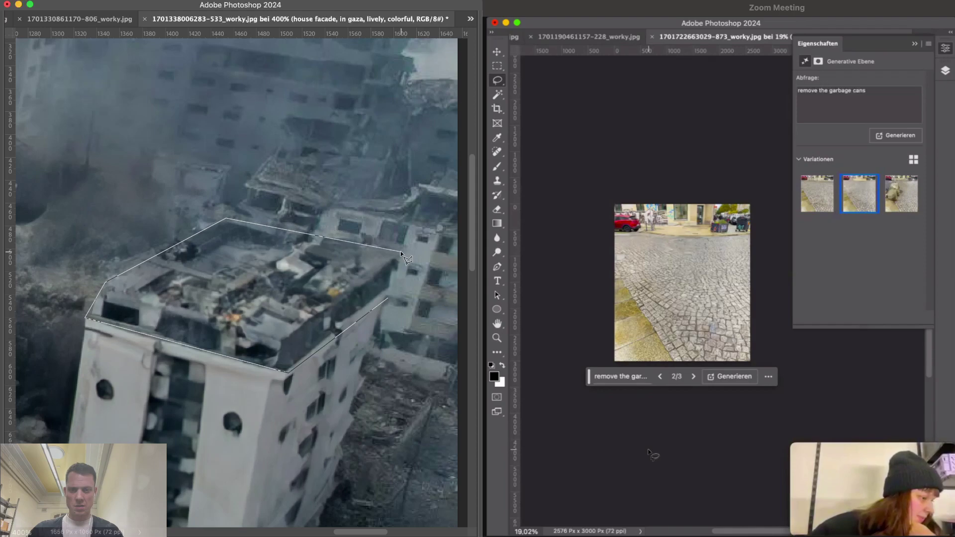
{"action": "left_click", "coordinate": [389, 295]}
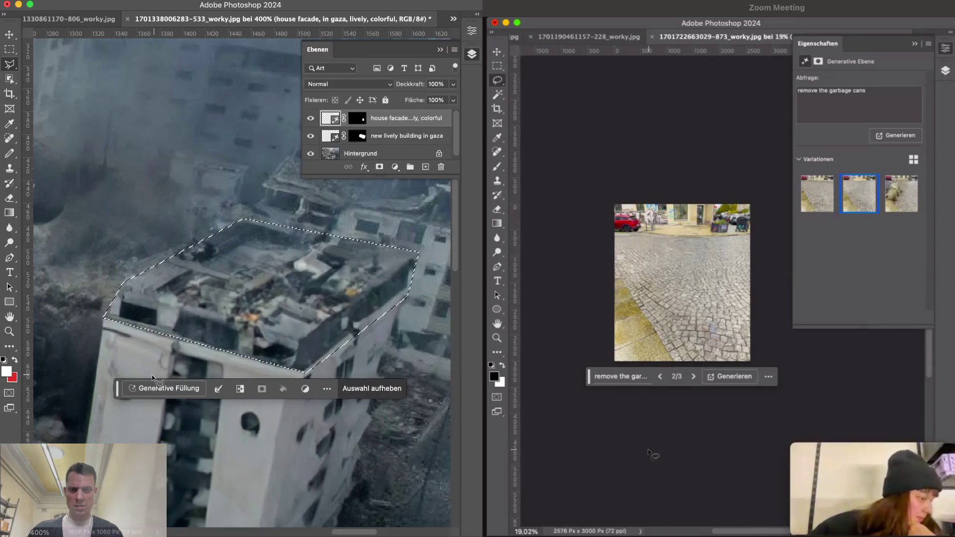
Generate a fill in the roof selection with the prompt "roof garden"
{"action": "left_click", "coordinate": [151, 383]}
{"action": "type", "text": "roof,"}
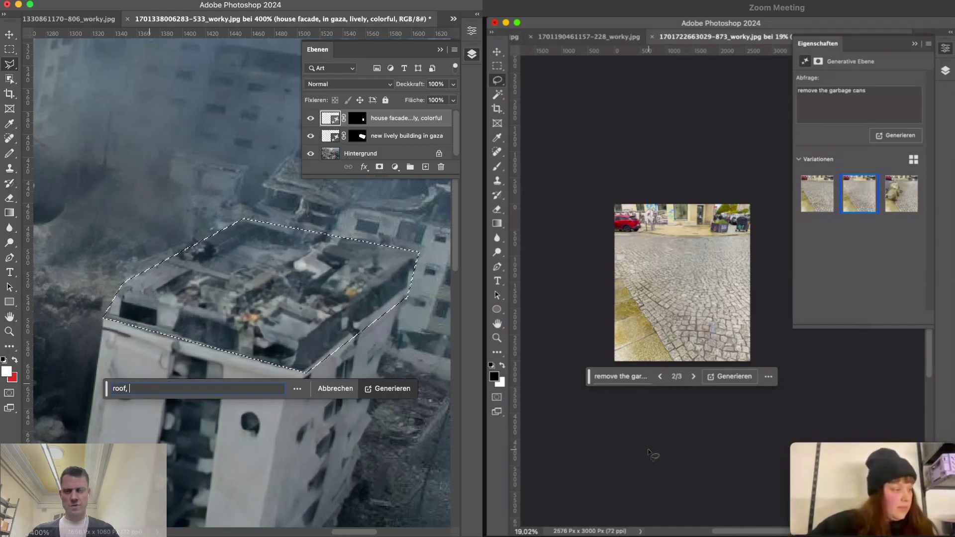
{"action": "key", "text": "super+a"}
{"action": "type", "text": "g"}
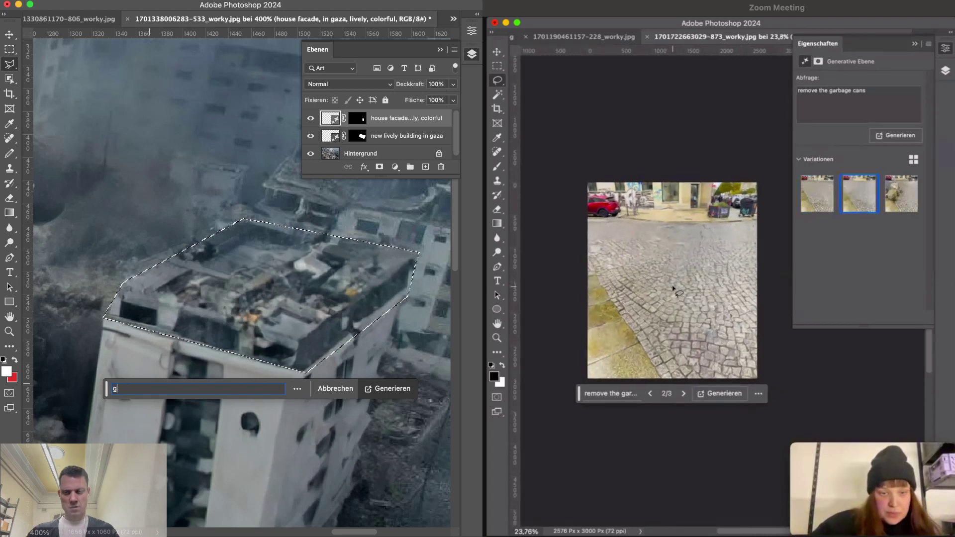
{"action": "key", "text": "BackSpace"}
{"action": "type", "text": "roof garden"}
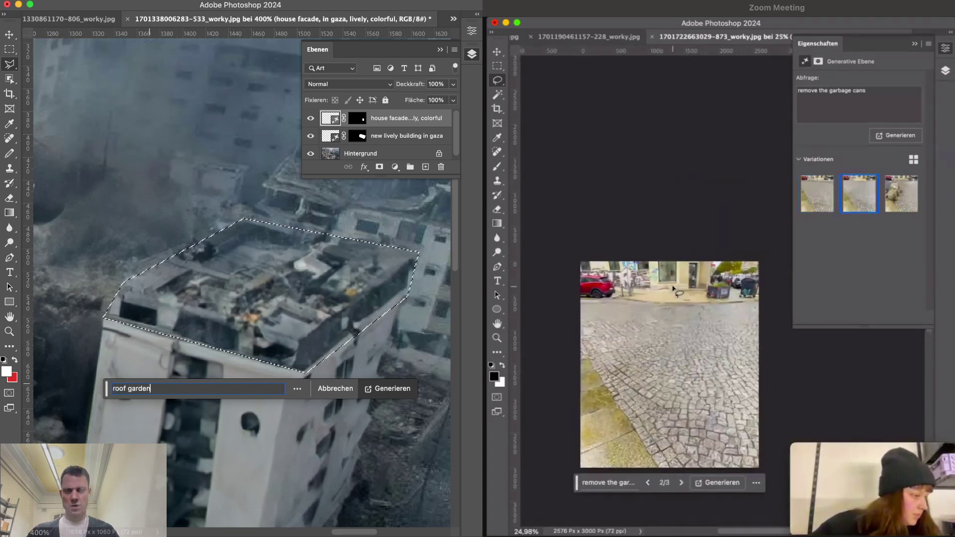
{"action": "left_click", "coordinate": [391, 388]}
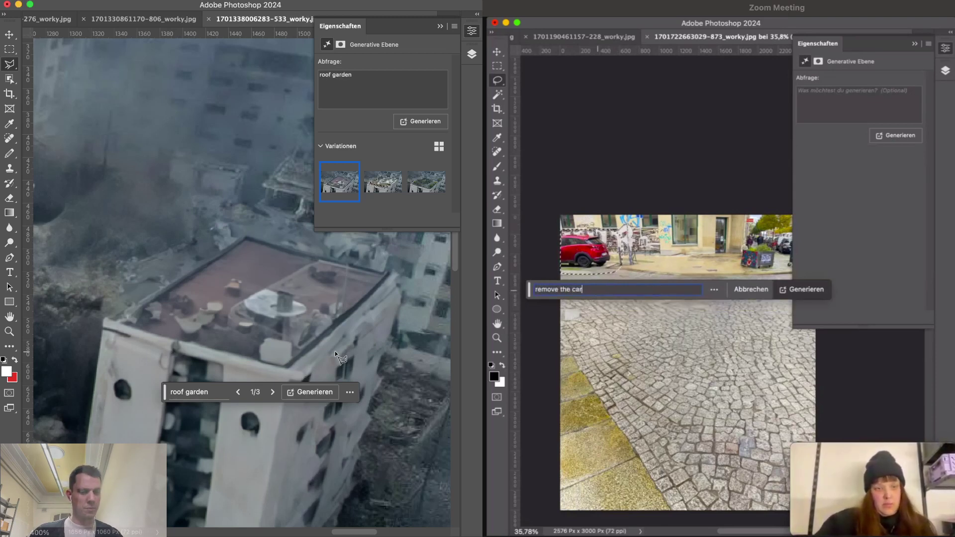
Compare the roof garden variations, choose the third one and review it in the whole city photo
{"action": "left_click", "coordinate": [384, 189]}
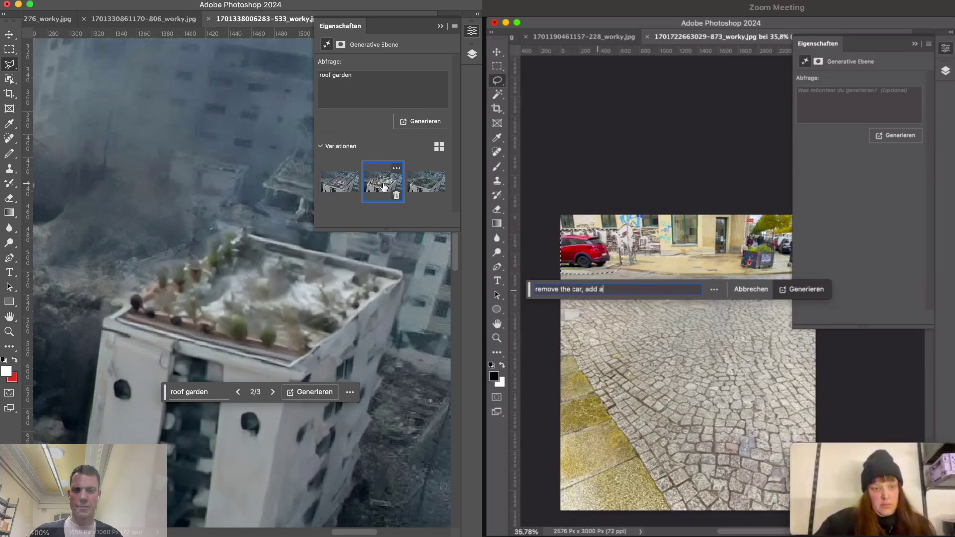
{"action": "left_click", "coordinate": [410, 191]}
{"action": "key", "text": "super+minus"}
{"action": "key", "text": "super+minus"}
{"action": "key", "text": "super+minus"}
{"action": "key", "text": "super+minus"}
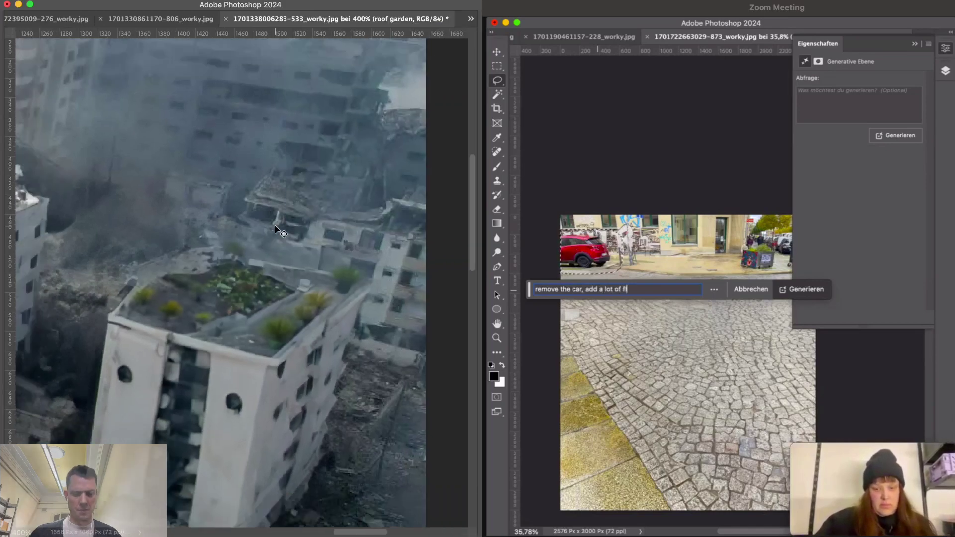
{"action": "key", "text": "shift+Tab"}
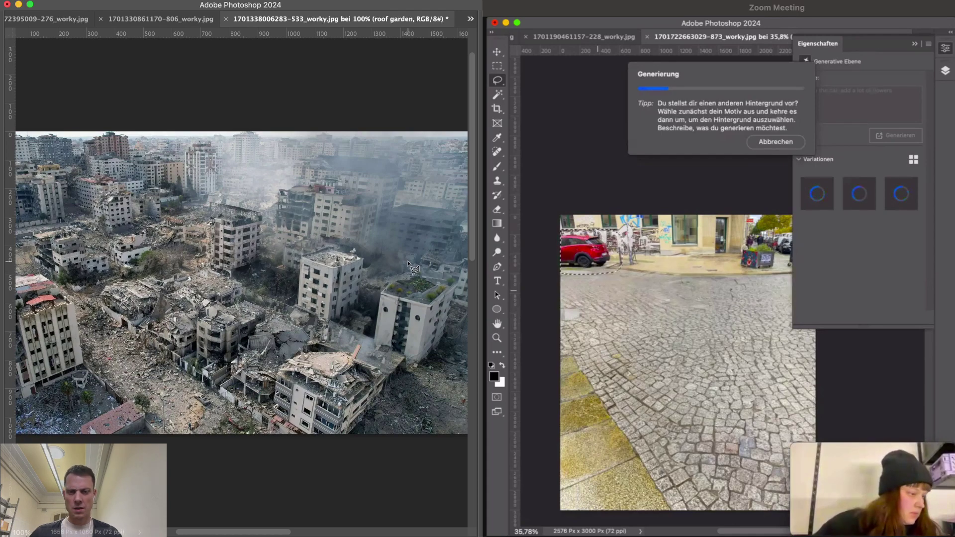
{"action": "key", "text": "super+0"}
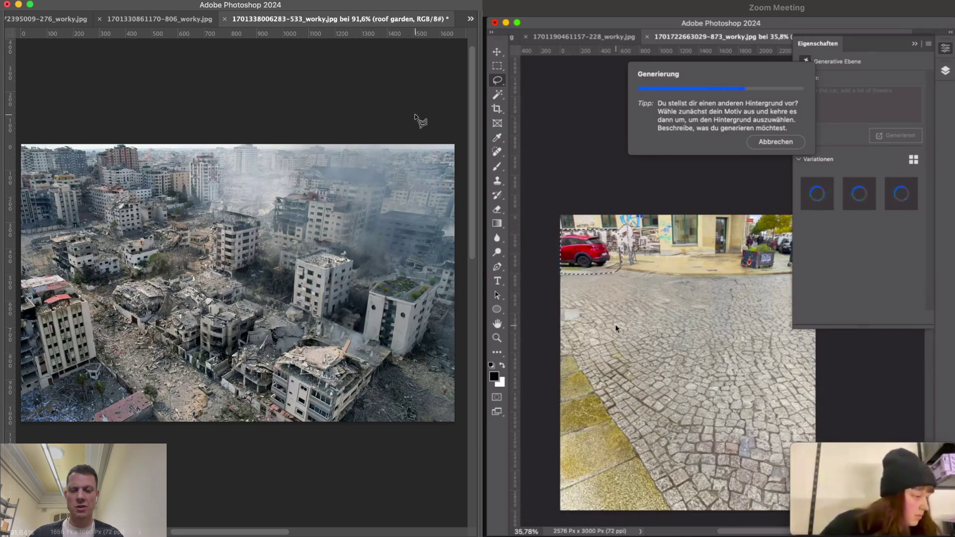
Hide all generated layers of the ruined city photo so only the original background layer shows
{"action": "key", "text": "Tab"}
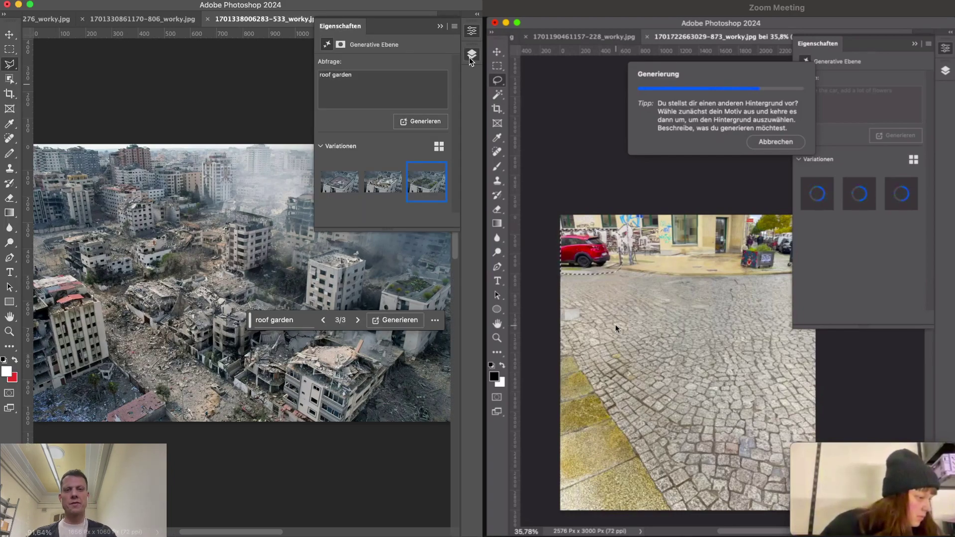
{"action": "left_click", "coordinate": [471, 54]}
{"action": "left_click_drag", "start_coordinate": [310, 117], "coordinate": [309, 153]}
{"action": "key", "text": "Tab"}
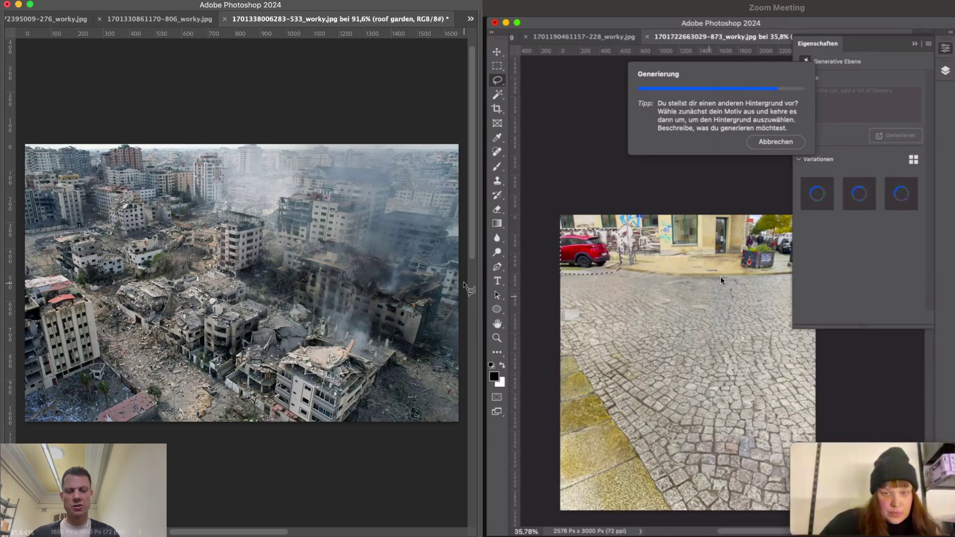
Select the ruined city below the distant skyline freehand with the Lasso tool, down to the photo's lower edge
{"action": "key", "text": "Tab"}
{"action": "right_click", "coordinate": [10, 64]}
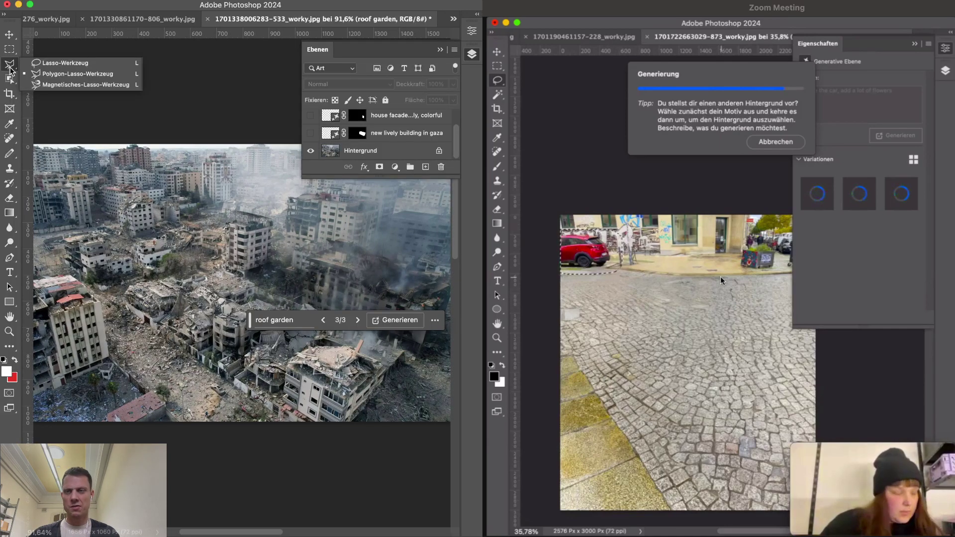
{"action": "left_click", "coordinate": [40, 63]}
{"action": "key", "text": "Tab"}
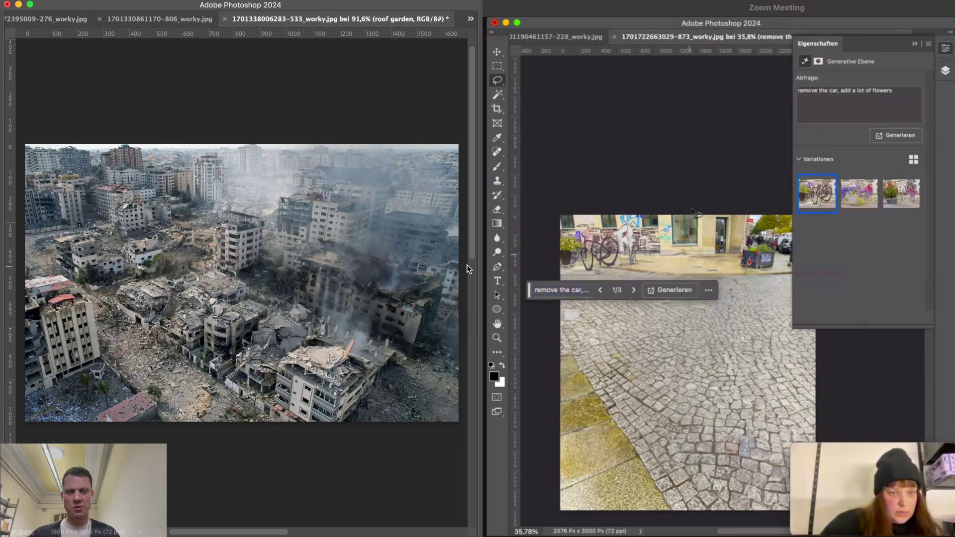
{"action": "mouse_move", "coordinate": [471, 258]}
{"action": "left_mouse_down"}
{"action": "mouse_move", "coordinate": [453, 209]}
{"action": "mouse_move", "coordinate": [382, 200]}
{"action": "mouse_move", "coordinate": [353, 218]}
{"action": "mouse_move", "coordinate": [301, 190]}
{"action": "mouse_move", "coordinate": [104, 209]}
{"action": "mouse_move", "coordinate": [87, 192]}
{"action": "mouse_move", "coordinate": [85, 209]}
{"action": "mouse_move", "coordinate": [29, 195]}
{"action": "mouse_move", "coordinate": [7, 331]}
{"action": "mouse_move", "coordinate": [14, 429]}
{"action": "mouse_move", "coordinate": [137, 456]}
{"action": "mouse_move", "coordinate": [462, 451]}
{"action": "mouse_move", "coordinate": [466, 269]}
{"action": "left_mouse_up"}
{"action": "key", "text": "Tab"}
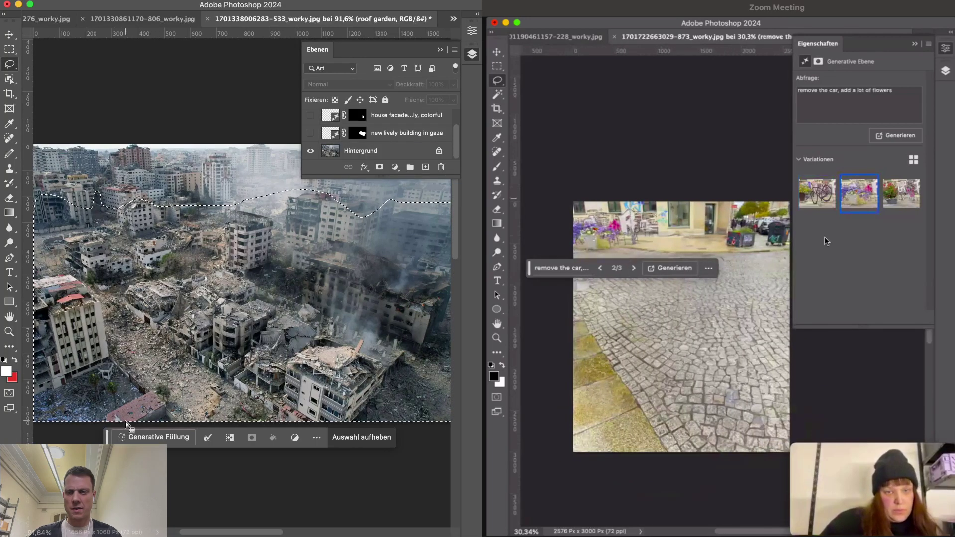
Generate a fill in the selected city area with the prompt "city in gaza, lively, many people, colorful, many kids, joy"
{"action": "left_click", "coordinate": [144, 437]}
{"action": "type", "text": "city"}
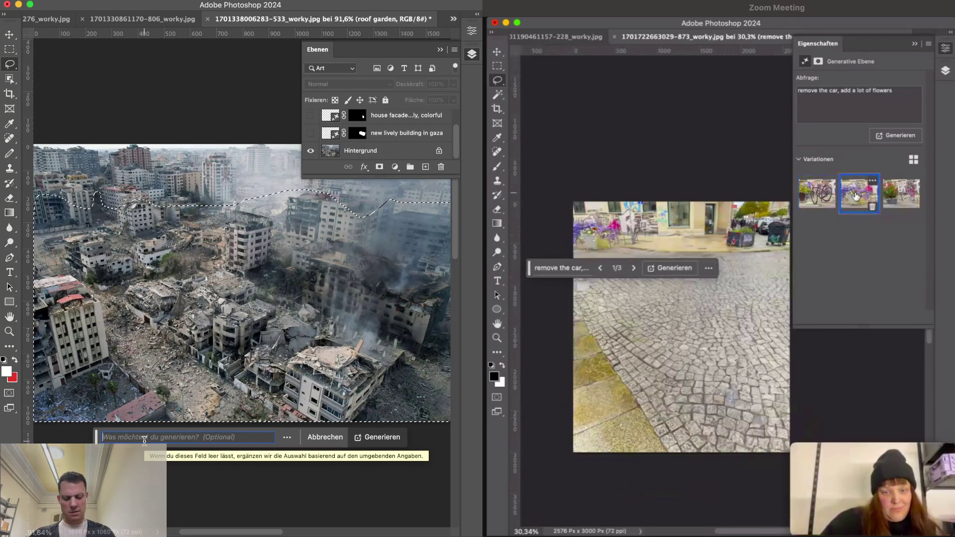
{"action": "type", "text": " in gaza"}
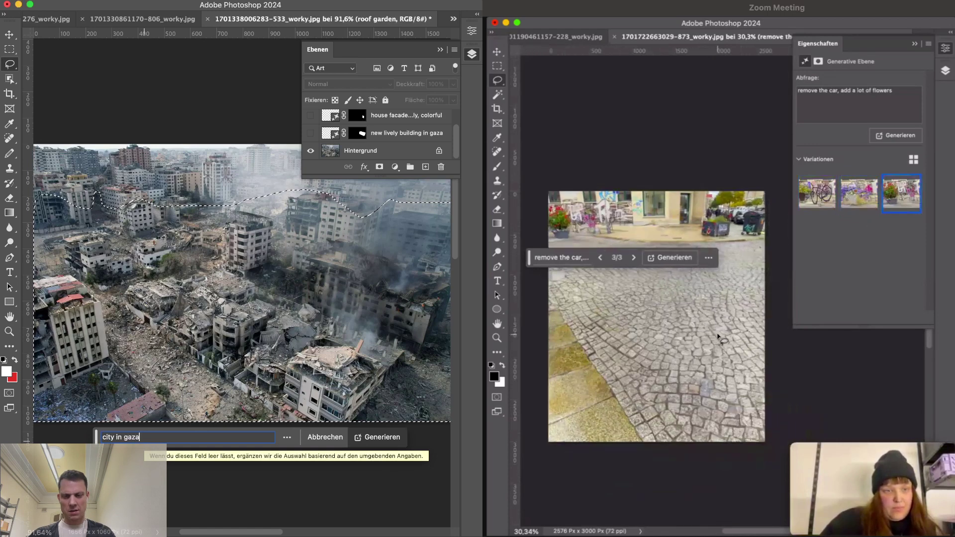
{"action": "type", "text": ", lively, ma"}
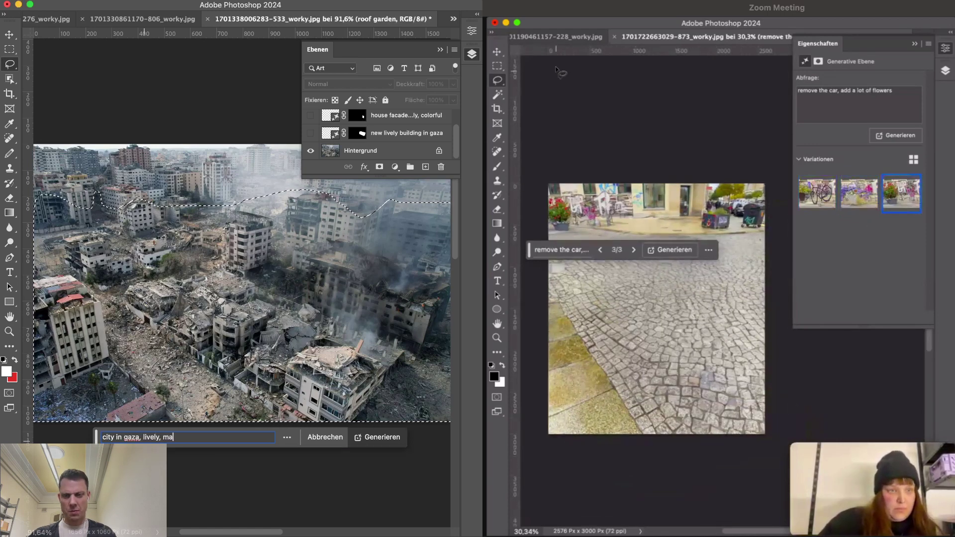
{"action": "type", "text": "ny people"}
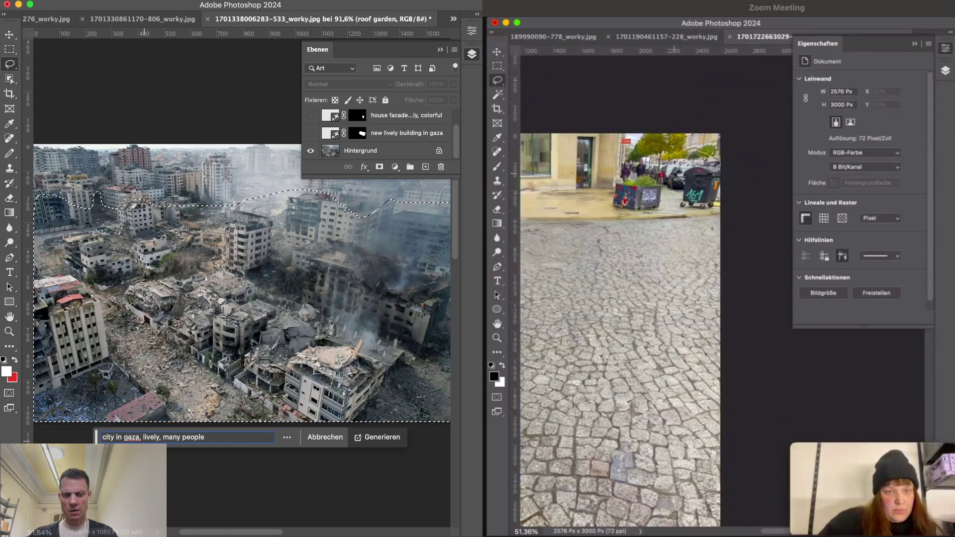
{"action": "type", "text": ", colorful"}
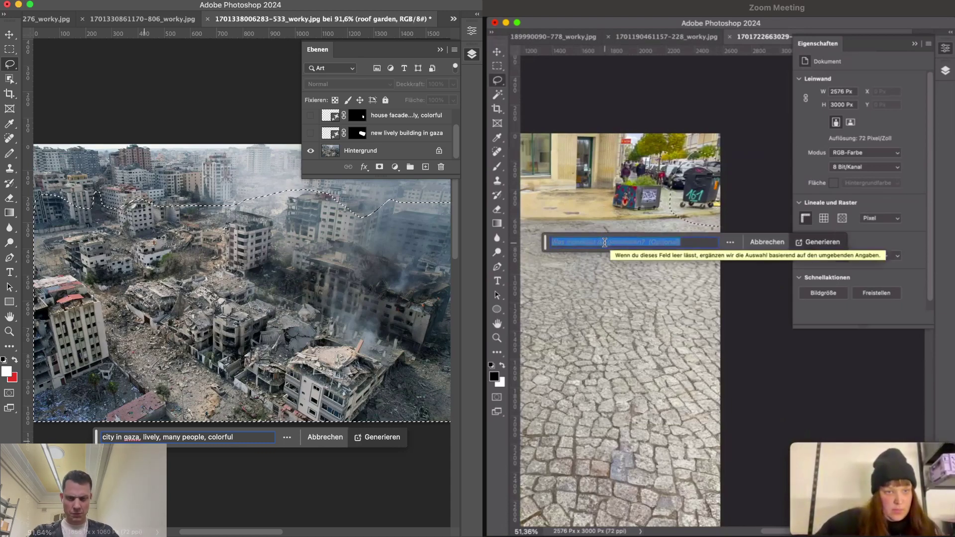
{"action": "type", "text": ", many"}
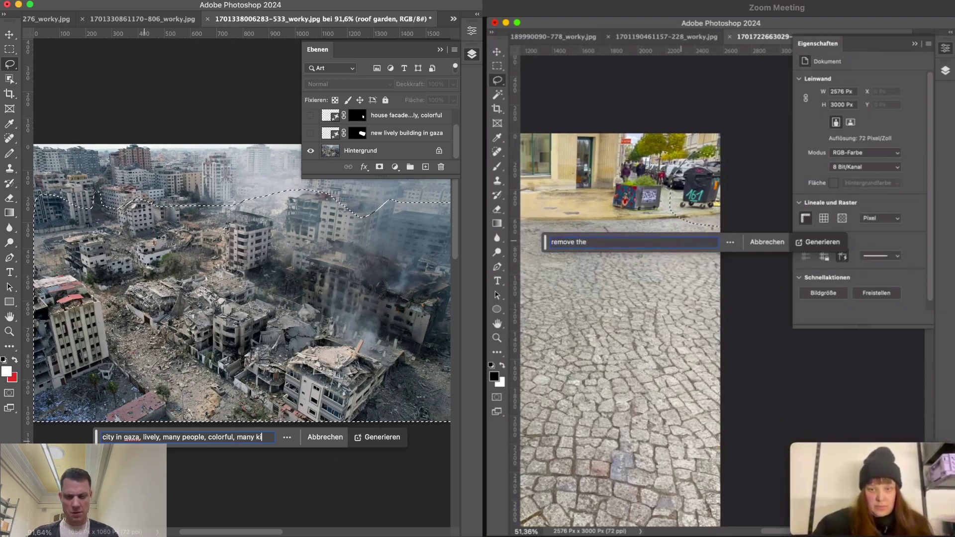
{"action": "type", "text": " kids, joy"}
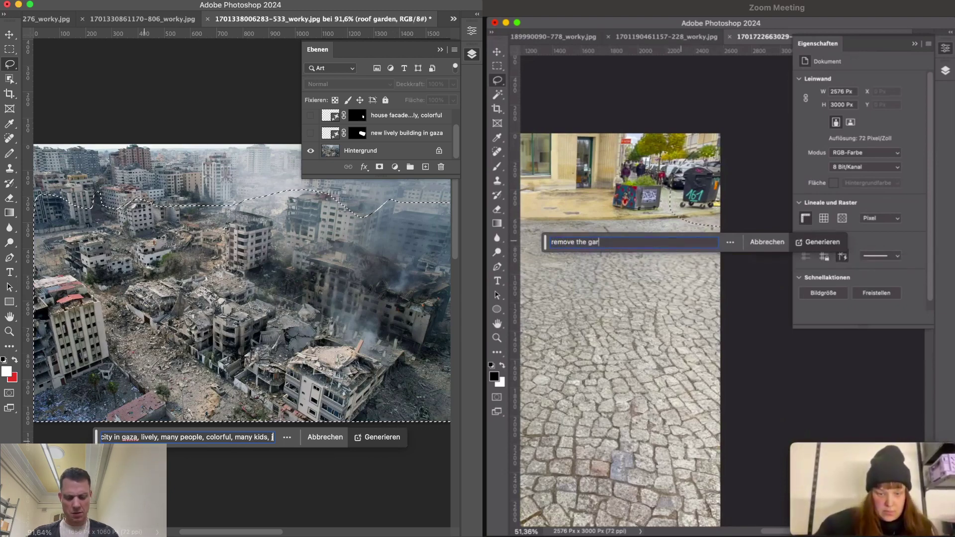
{"action": "left_click", "coordinate": [383, 440]}
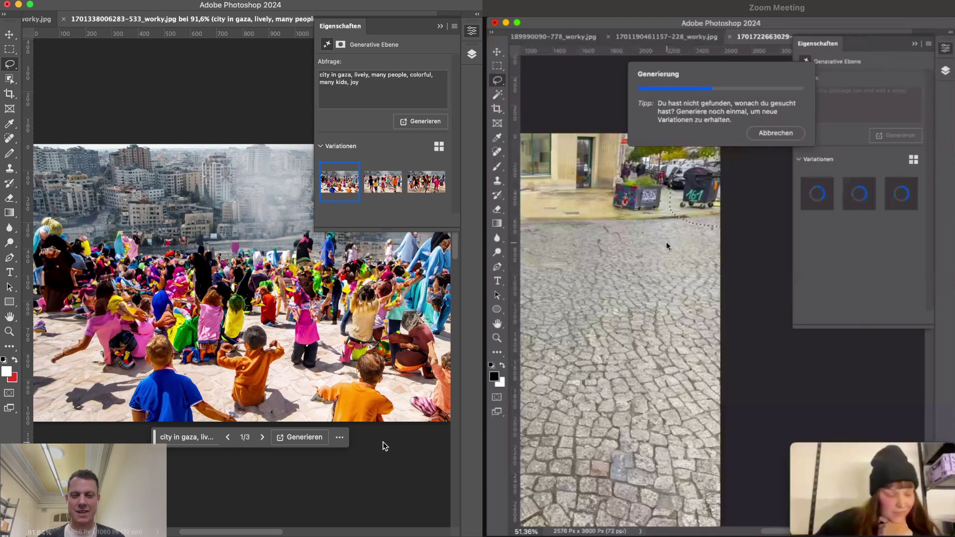
Compare the generated crowd variations, choose the one with children seen from behind and view the photo without panels
{"action": "key", "text": "Tab"}
{"action": "key", "text": "Tab"}
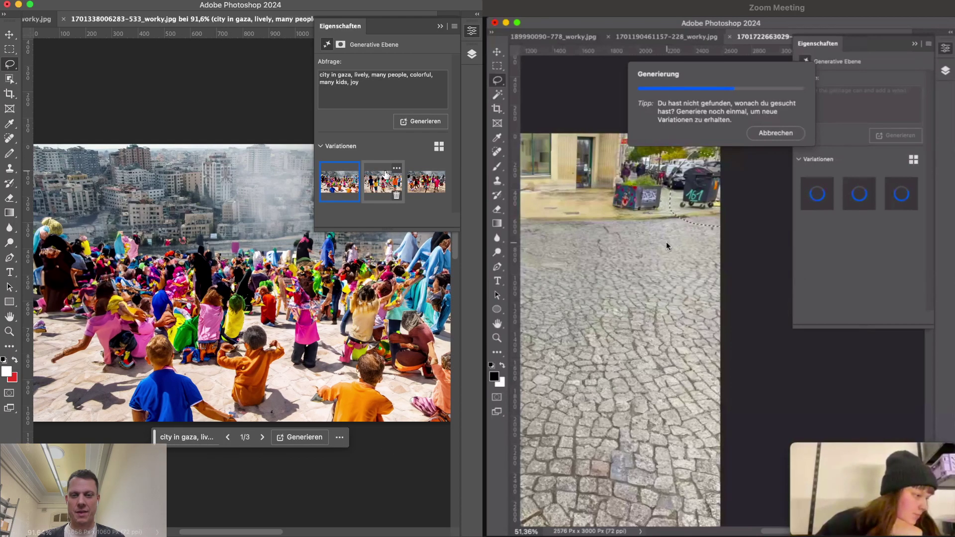
{"action": "left_click", "coordinate": [383, 182]}
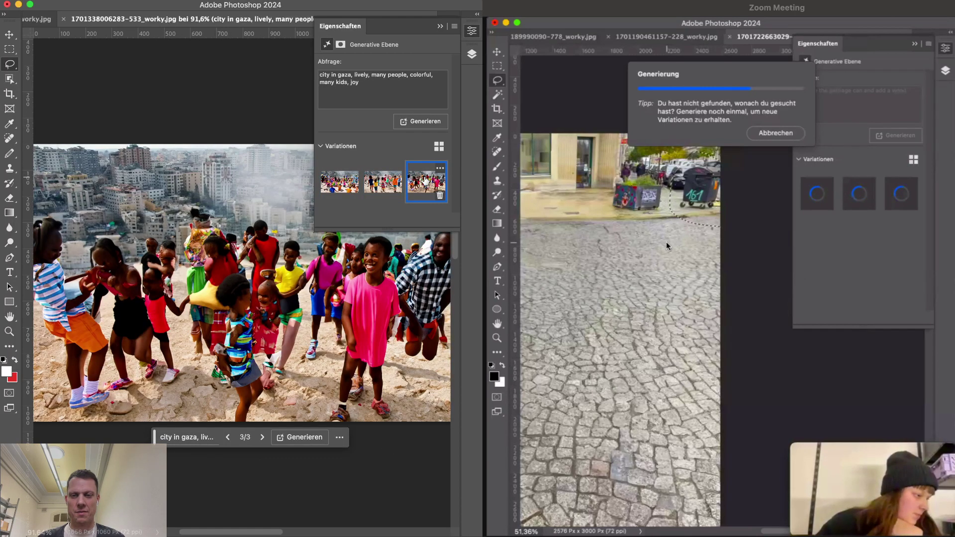
{"action": "key", "text": "Tab"}
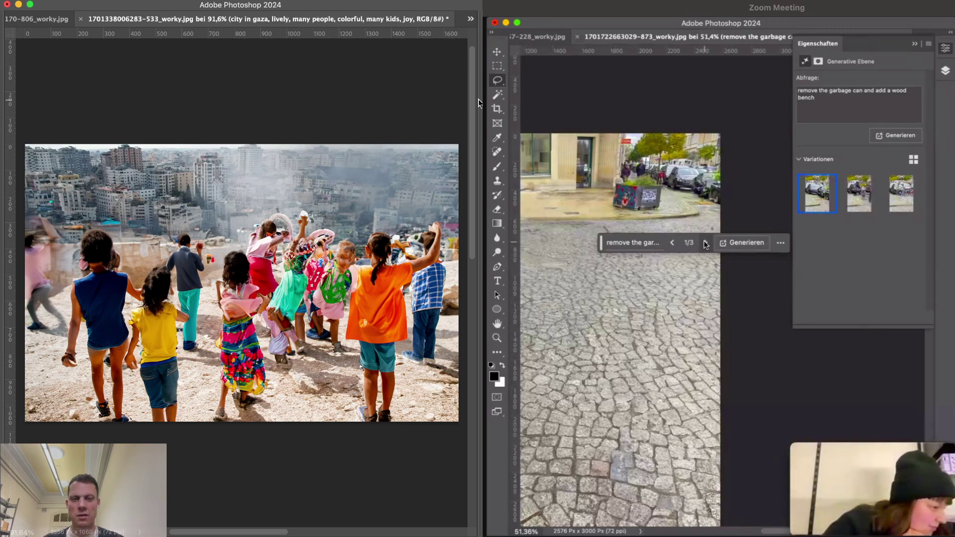
{"action": "mouse_move", "coordinate": [478, 103]}
{"action": "left_click", "coordinate": [438, 28]}
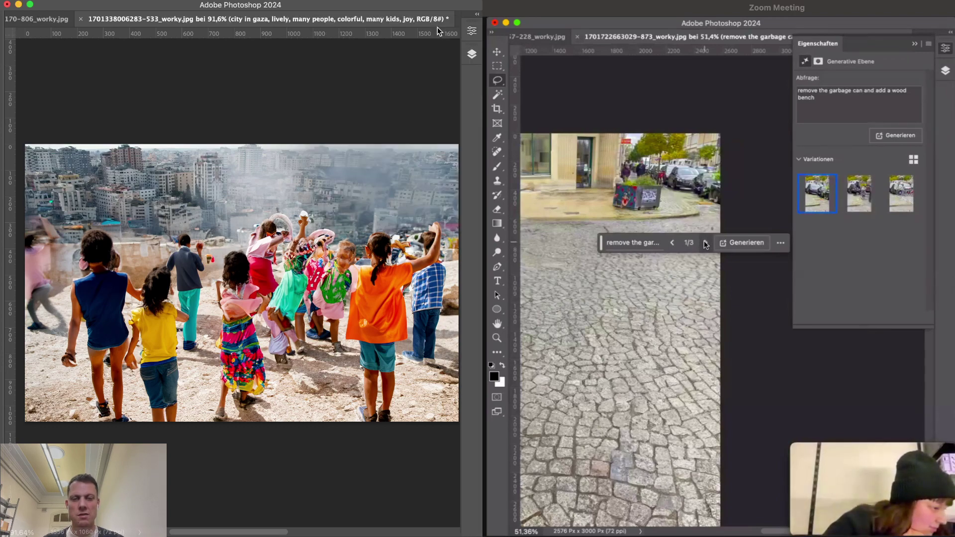
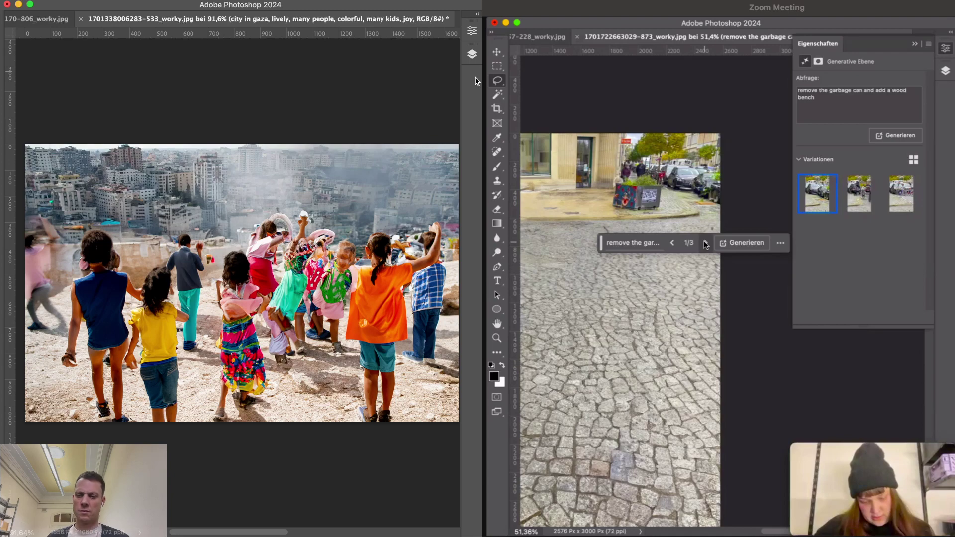
{"action": "key", "text": "shift+Tab"}
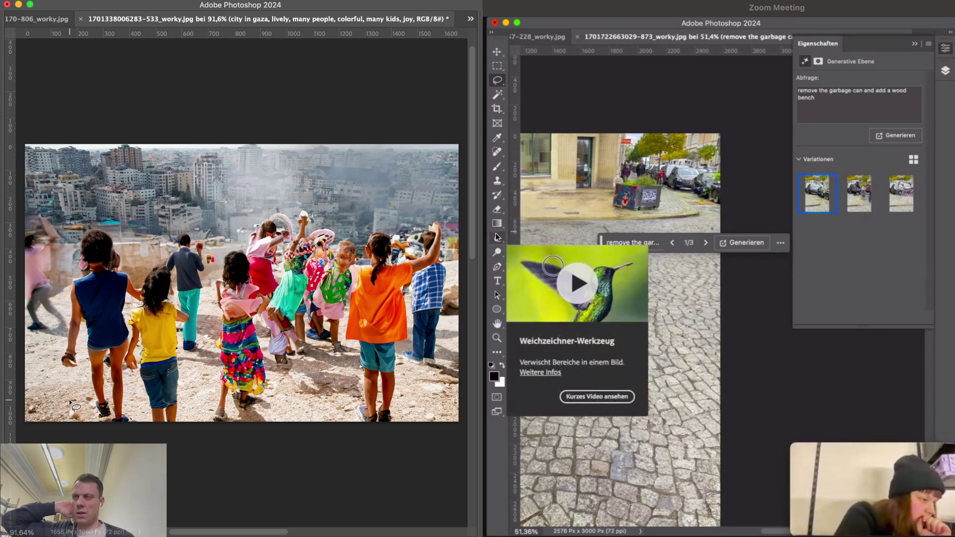
Switch the "remove the garbage can and add a wood bench" fill in the cobblestone street photo to its third variation
{"action": "left_click", "coordinate": [916, 47]}
{"action": "left_click", "coordinate": [704, 243]}
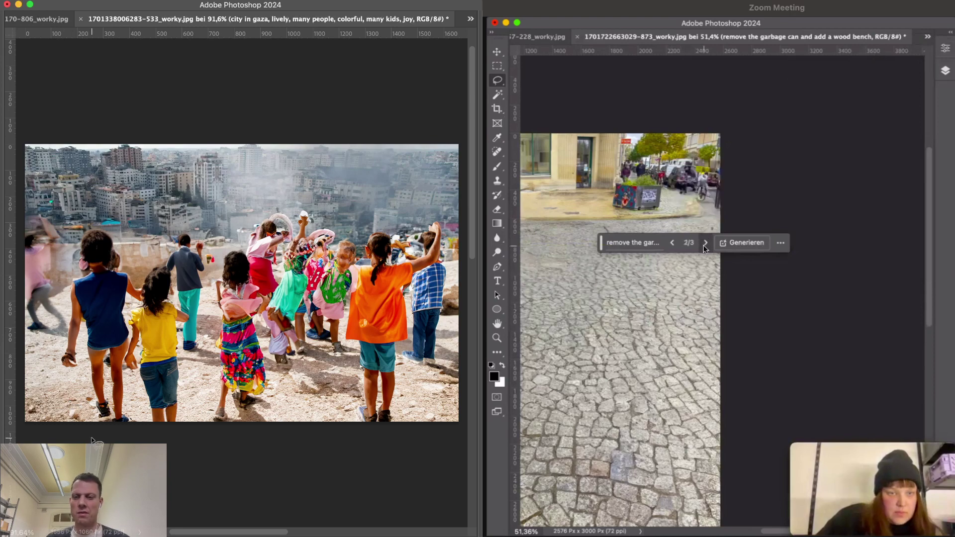
{"action": "left_click", "coordinate": [705, 243]}
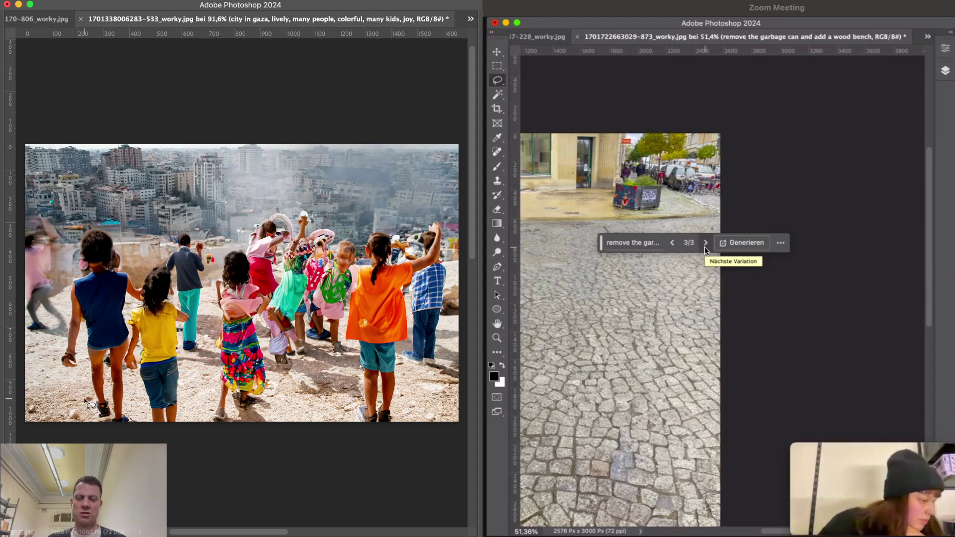
Examine the generated crowd of children from one side of the photo to the other, close up and as a whole
{"action": "scroll", "coordinate": [91, 406], "scroll_direction": "down", "scroll_amount": 1}
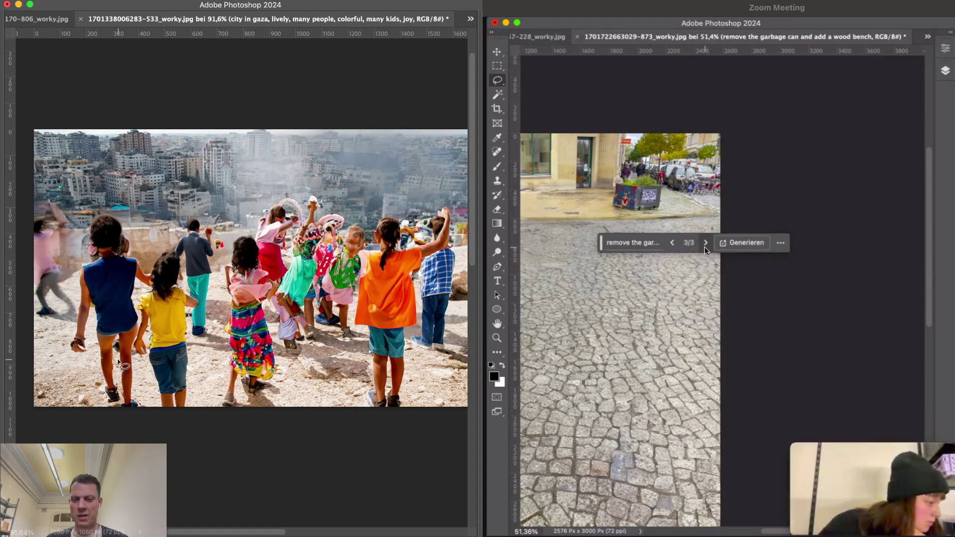
{"action": "scroll", "coordinate": [119, 365], "scroll_direction": "up", "scroll_amount": 5}
{"action": "scroll", "coordinate": [118, 361], "scroll_direction": "down", "scroll_amount": 1}
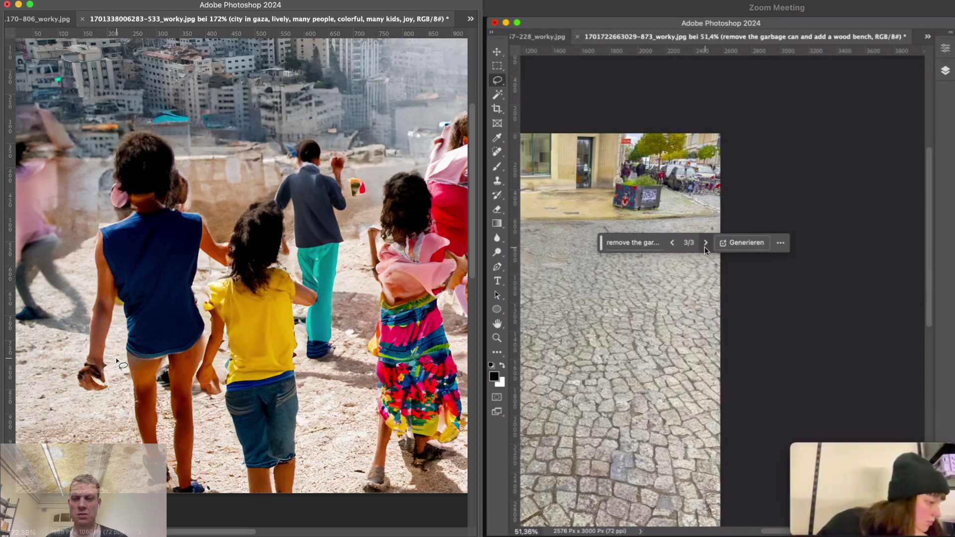
{"action": "scroll", "coordinate": [117, 362], "scroll_direction": "right", "scroll_amount": 10}
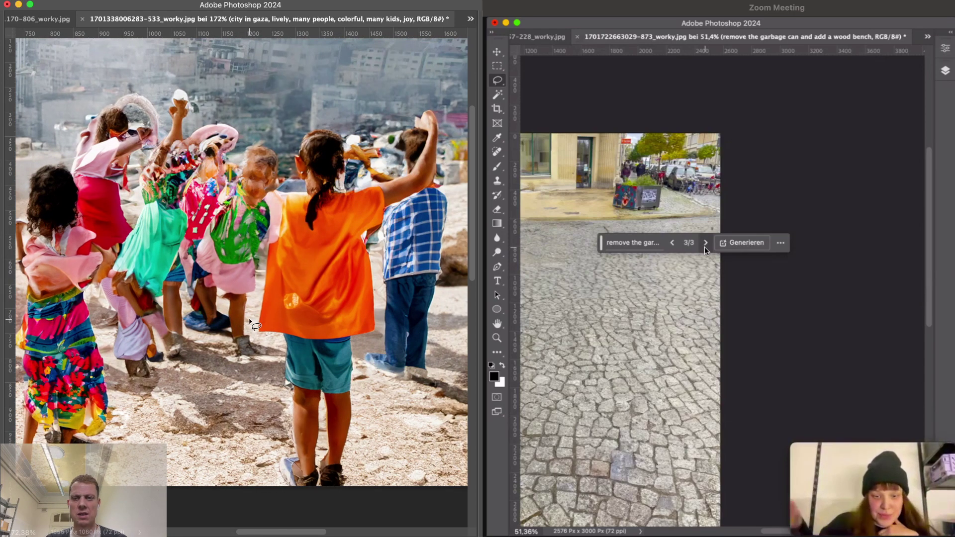
{"action": "scroll", "coordinate": [254, 324], "scroll_direction": "right", "scroll_amount": 5}
{"action": "scroll", "coordinate": [254, 324], "scroll_direction": "down", "scroll_amount": 3}
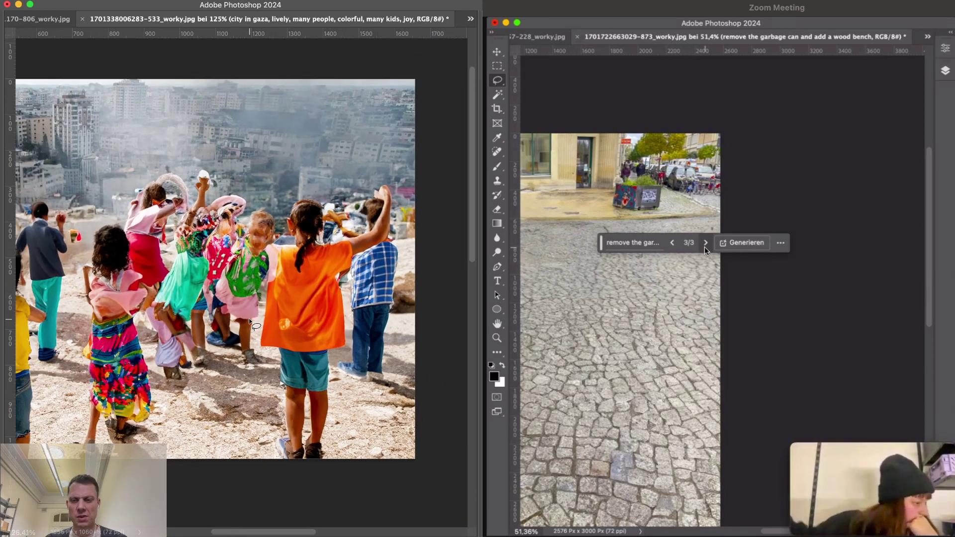
{"action": "scroll", "coordinate": [251, 324], "scroll_direction": "left", "scroll_amount": 5}
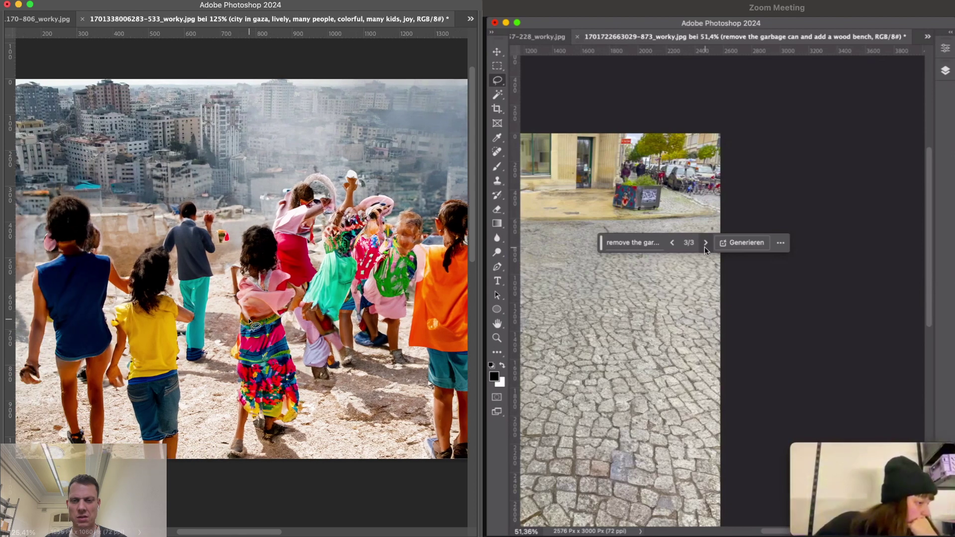
{"action": "scroll", "coordinate": [251, 325], "scroll_direction": "right", "scroll_amount": 2}
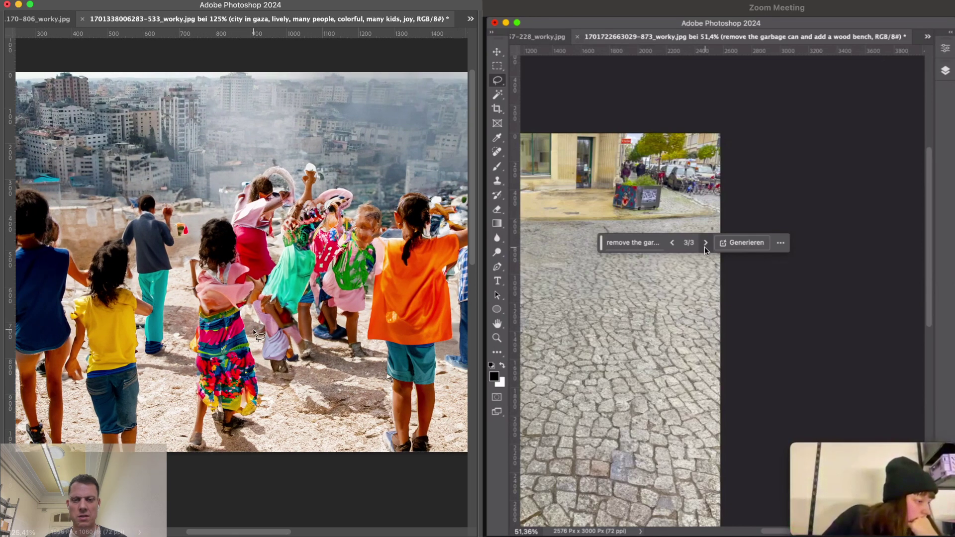
{"action": "scroll", "coordinate": [254, 333], "scroll_direction": "down", "scroll_amount": 2}
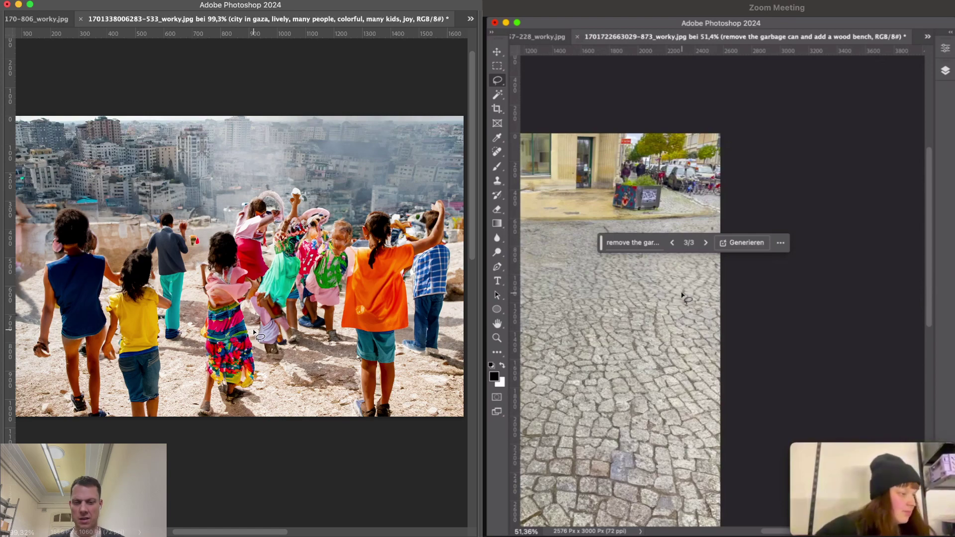
{"action": "key", "text": "Tab"}
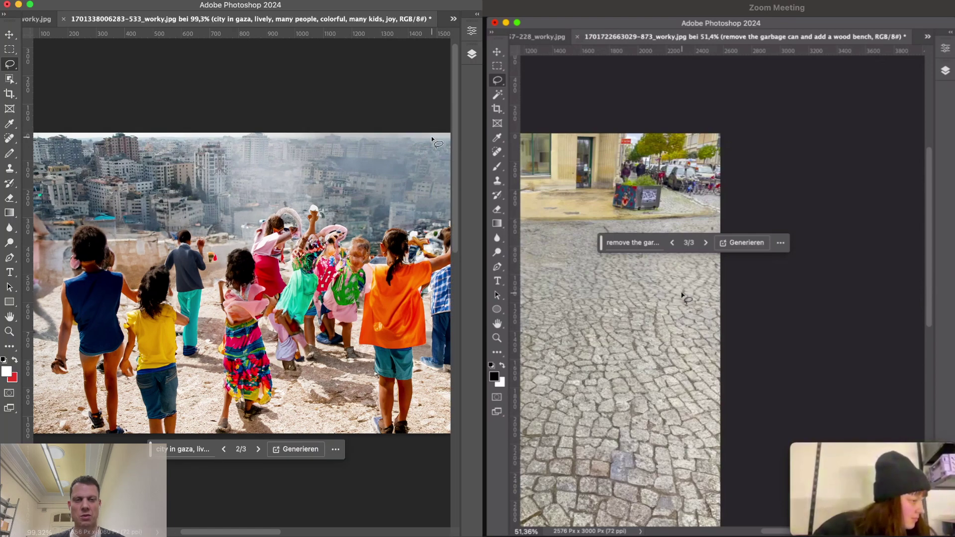
{"action": "key", "text": "Tab"}
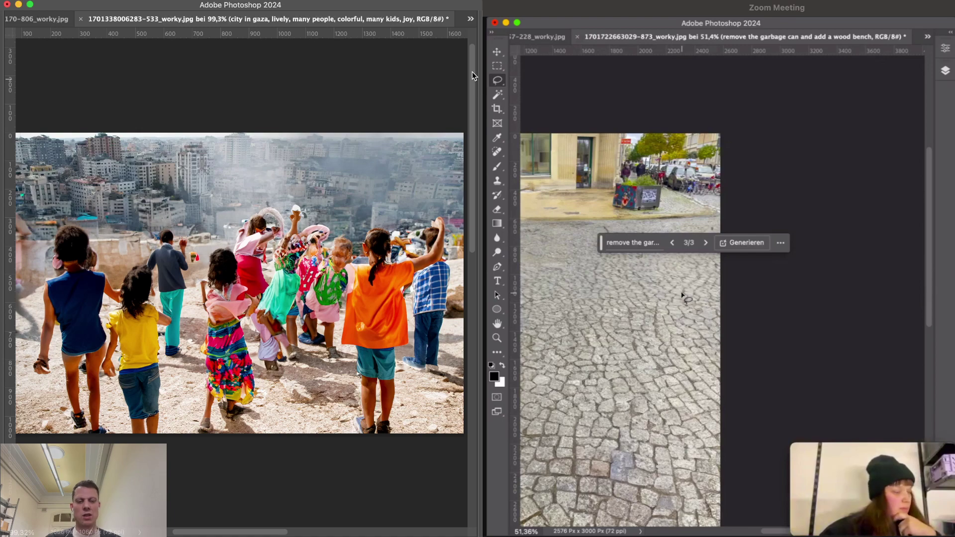
Hide the "city in gaza" crowd layer and show the roof garden, house facade and new lively building layers to view the earlier version
{"action": "key", "text": "Tab"}
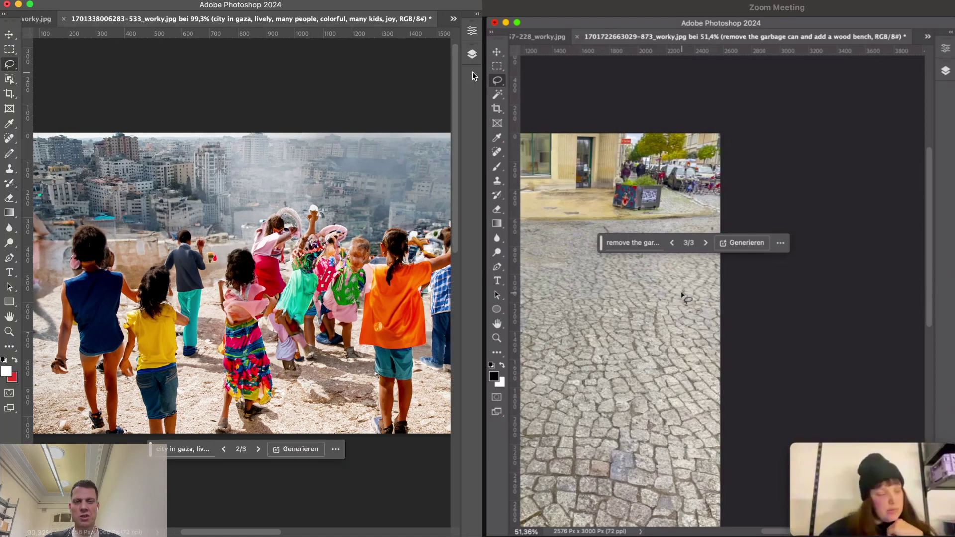
{"action": "left_click", "coordinate": [472, 54]}
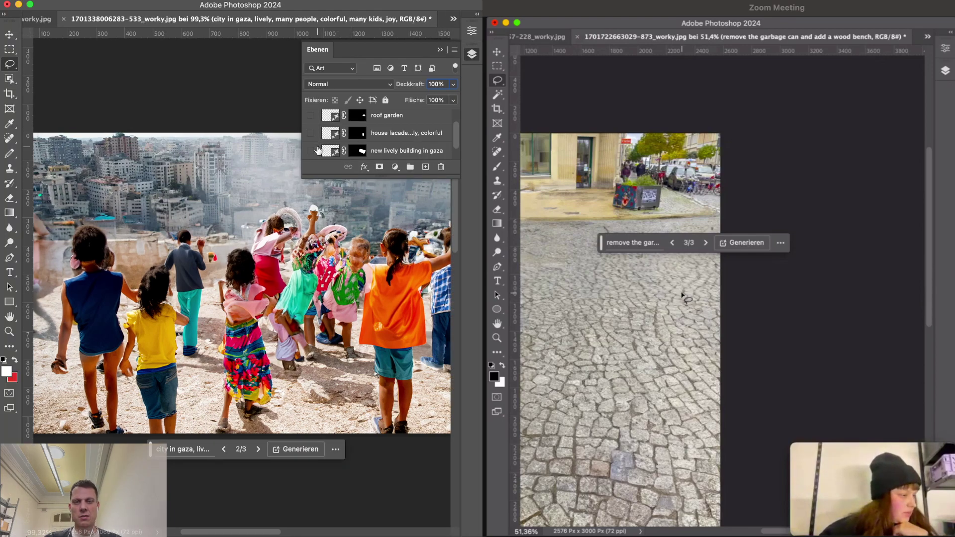
{"action": "scroll", "coordinate": [318, 150], "scroll_direction": "up", "scroll_amount": 2}
{"action": "left_click", "coordinate": [309, 118]}
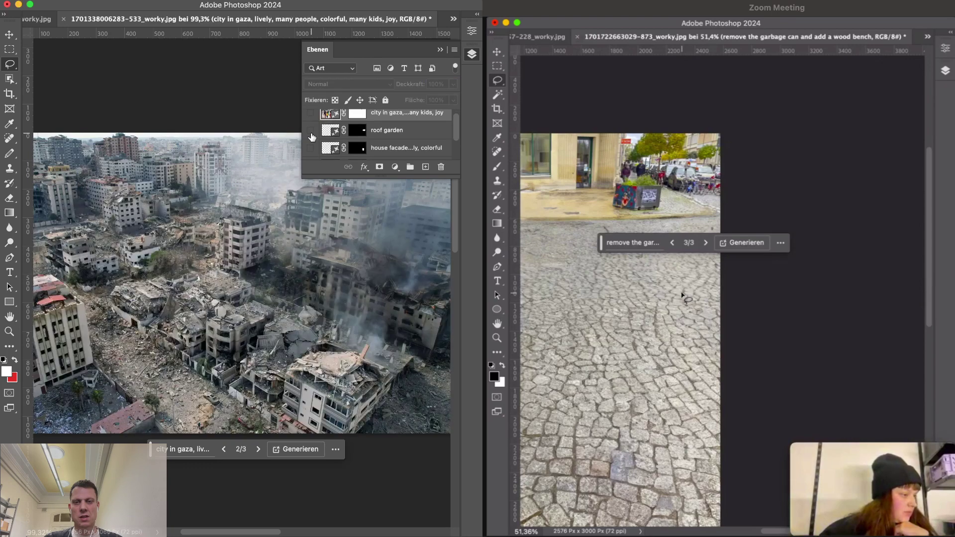
{"action": "scroll", "coordinate": [312, 137], "scroll_direction": "down", "scroll_amount": 1}
{"action": "left_click_drag", "start_coordinate": [310, 148], "coordinate": [309, 115]}
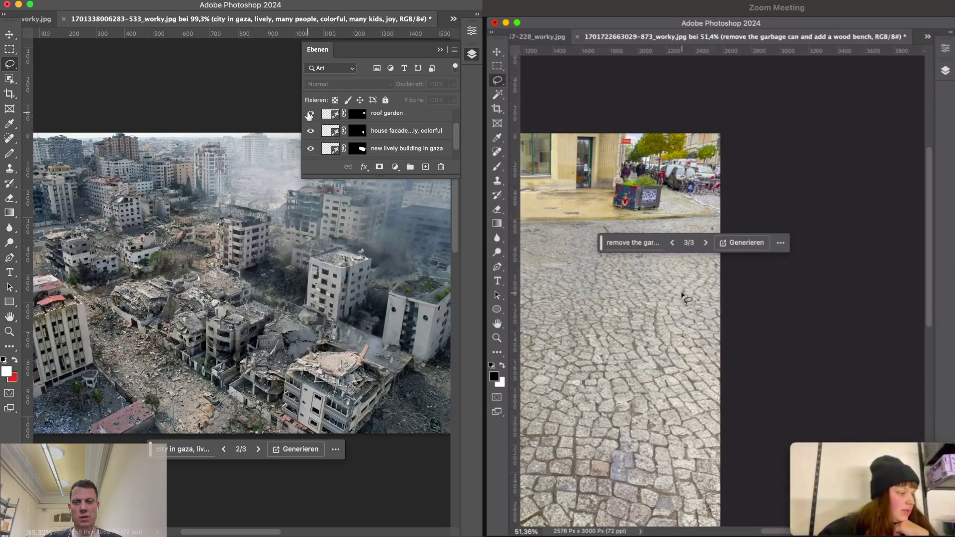
{"action": "scroll", "coordinate": [310, 116], "scroll_direction": "up", "scroll_amount": 1}
{"action": "scroll", "coordinate": [317, 128], "scroll_direction": "down", "scroll_amount": 2}
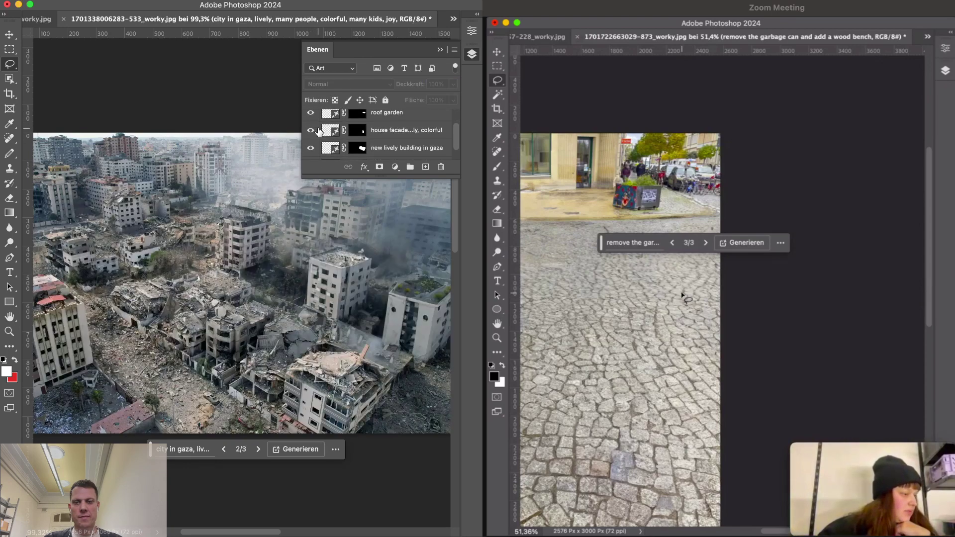
{"action": "key", "text": "Tab"}
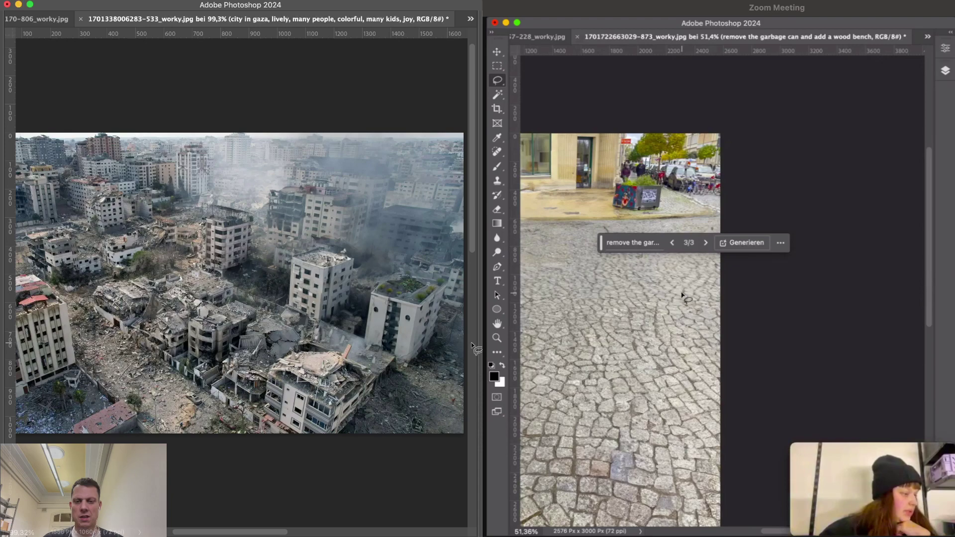
Show the "city in gaza" crowd layer again and view the photo without panels
{"action": "key", "text": "Tab"}
{"action": "scroll", "coordinate": [378, 134], "scroll_direction": "up", "scroll_amount": 2}
{"action": "left_click", "coordinate": [312, 119]}
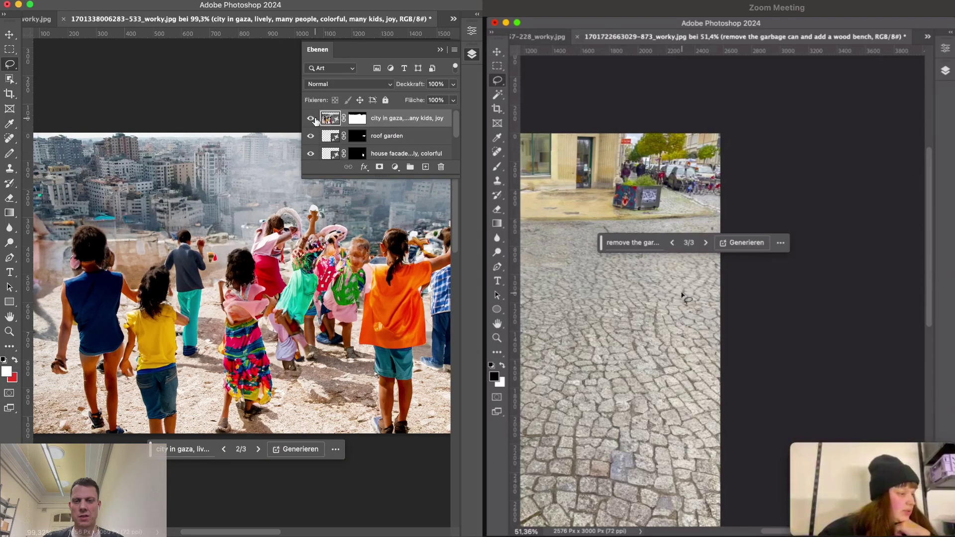
{"action": "key", "text": "Tab"}
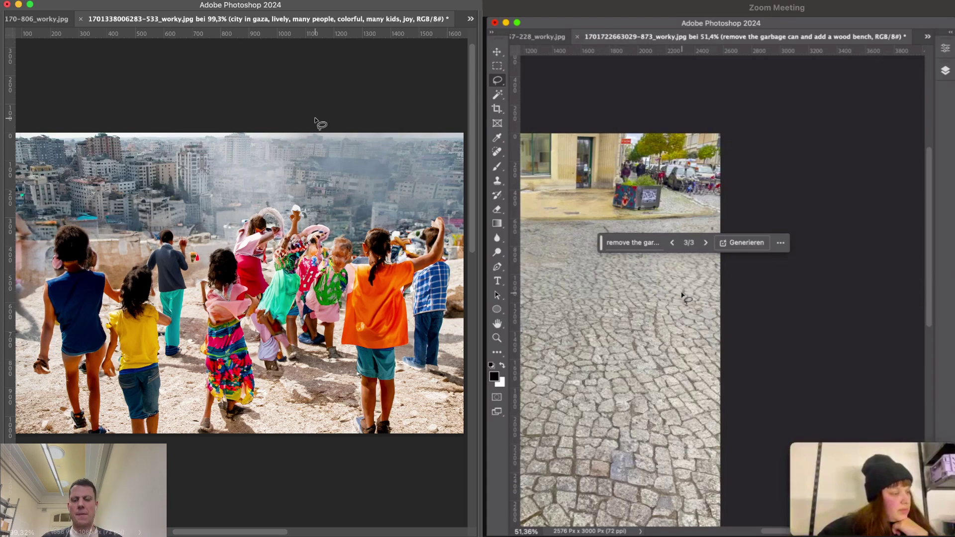
Select the shorts hem and upper legs of the child in the blue top freehand with the Lasso tool
{"action": "key", "text": "super+minus"}
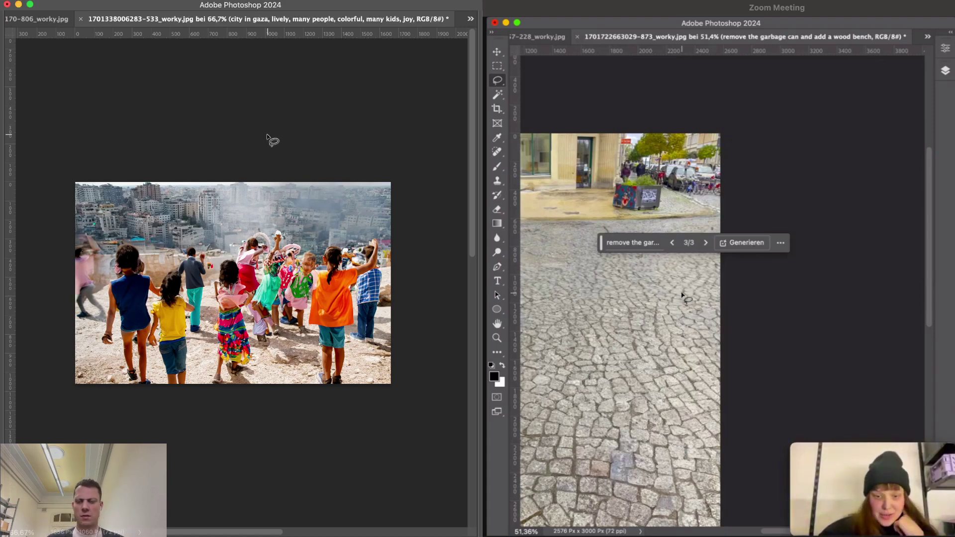
{"action": "scroll", "coordinate": [119, 408], "scroll_direction": "up", "scroll_amount": 5}
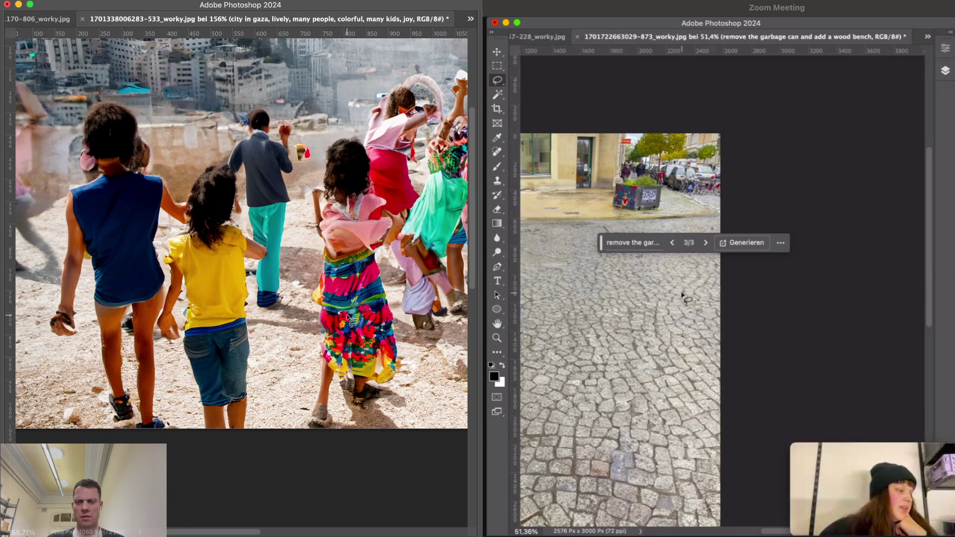
{"action": "scroll", "coordinate": [347, 315], "scroll_direction": "right", "scroll_amount": 10}
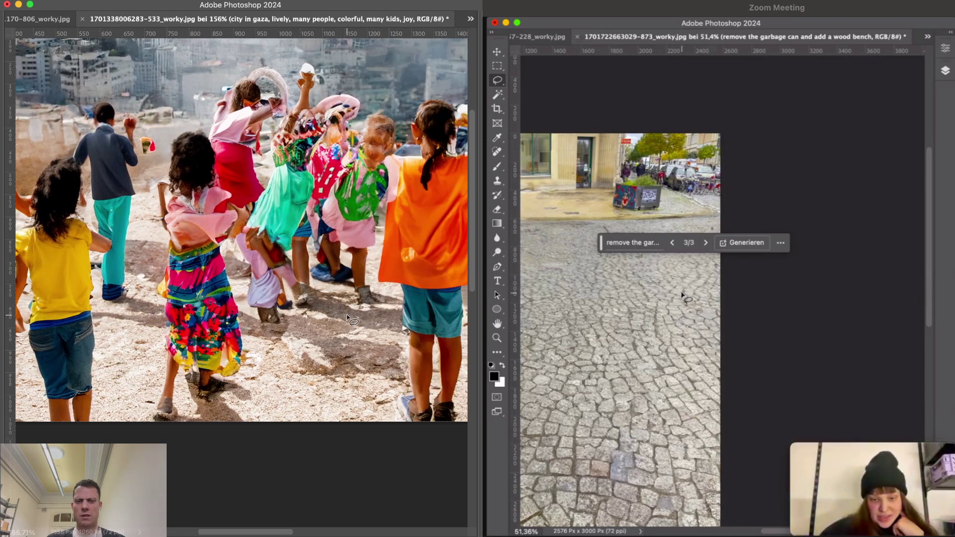
{"action": "scroll", "coordinate": [347, 314], "scroll_direction": "left", "scroll_amount": 8}
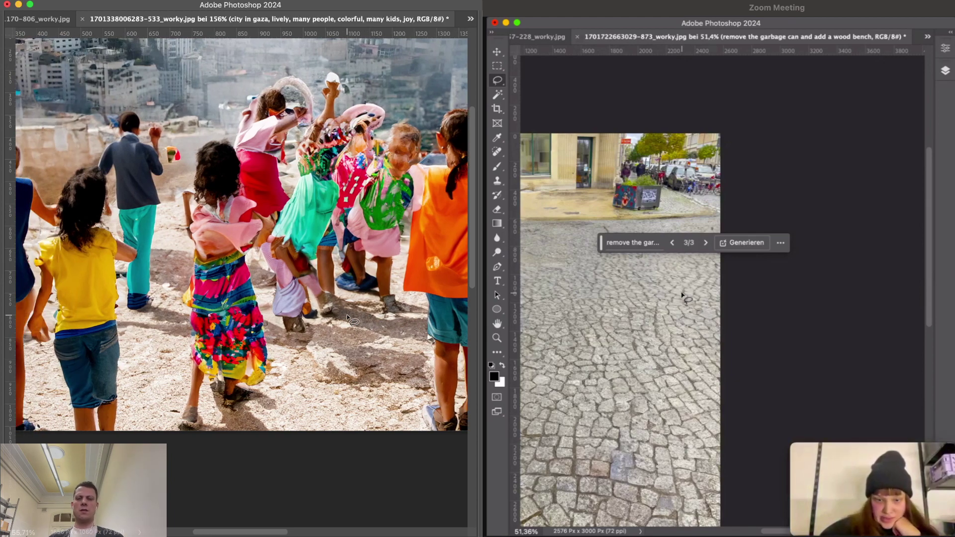
{"action": "scroll", "coordinate": [347, 314], "scroll_direction": "left", "scroll_amount": 3}
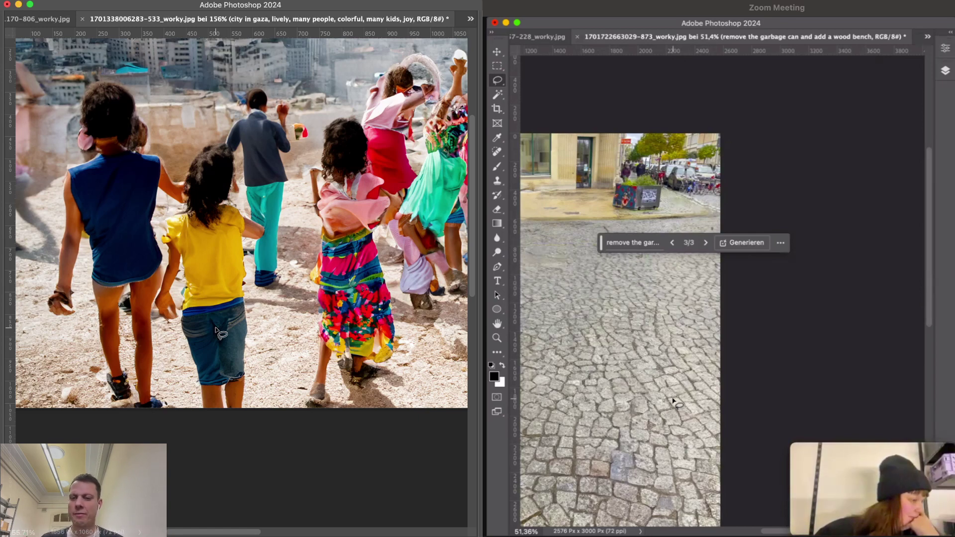
{"action": "scroll", "coordinate": [90, 278], "scroll_direction": "up", "scroll_amount": 1}
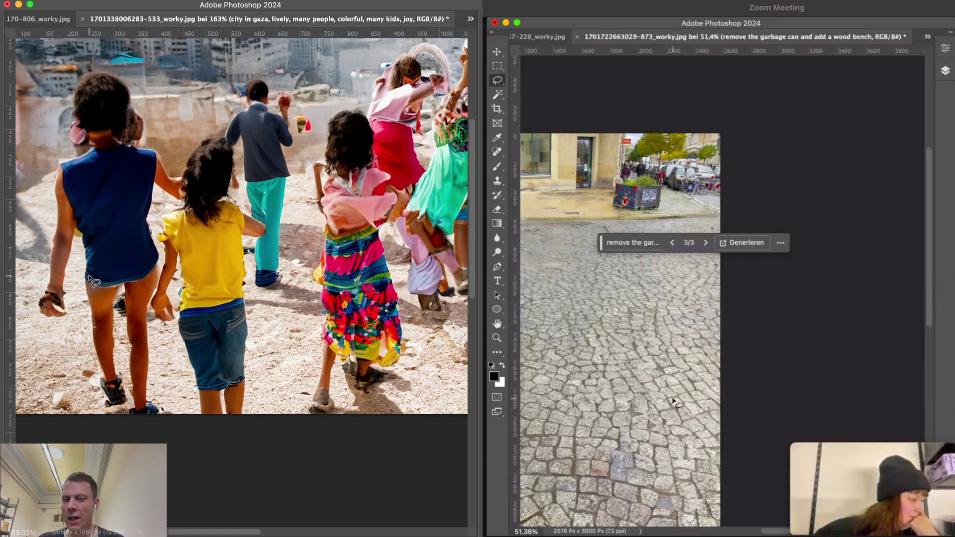
{"action": "scroll", "coordinate": [90, 278], "scroll_direction": "up", "scroll_amount": 4}
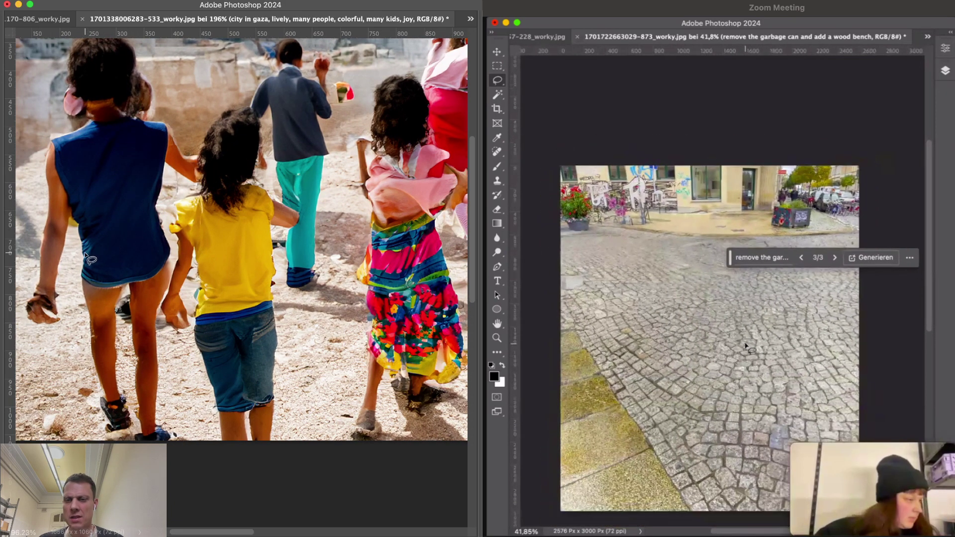
{"action": "left_click_drag", "start_coordinate": [85, 261], "coordinate": [88, 292]}
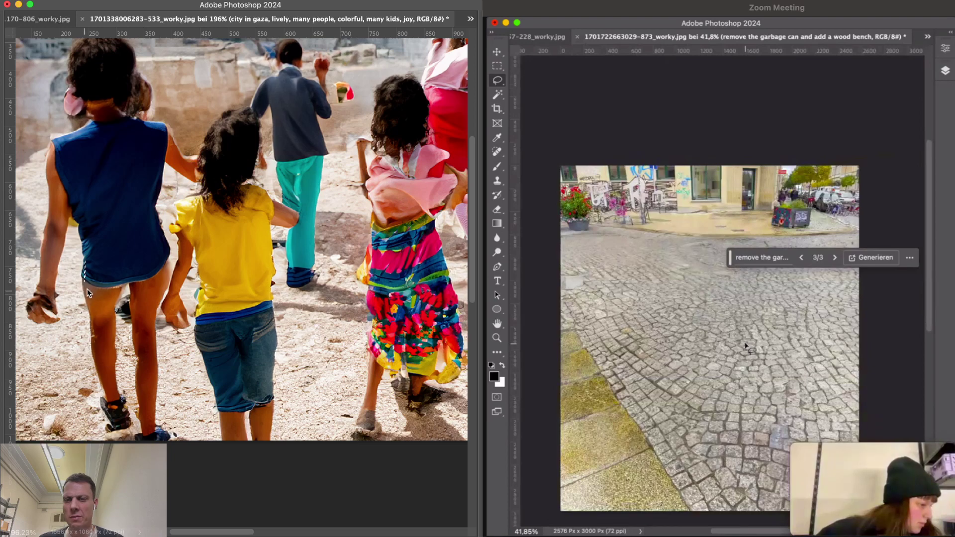
{"action": "mouse_move", "coordinate": [84, 256]}
{"action": "left_mouse_down"}
{"action": "mouse_move", "coordinate": [83, 337]}
{"action": "mouse_move", "coordinate": [146, 343]}
{"action": "left_mouse_up"}
{"action": "mouse_move", "coordinate": [83, 256]}
{"action": "left_mouse_down"}
{"action": "mouse_move", "coordinate": [87, 343]}
{"action": "mouse_move", "coordinate": [120, 348]}
{"action": "mouse_move", "coordinate": [127, 309]}
{"action": "mouse_move", "coordinate": [131, 349]}
{"action": "mouse_move", "coordinate": [158, 350]}
{"action": "mouse_move", "coordinate": [167, 256]}
{"action": "mouse_move", "coordinate": [115, 256]}
{"action": "left_mouse_up"}
{"action": "key", "text": "Tab"}
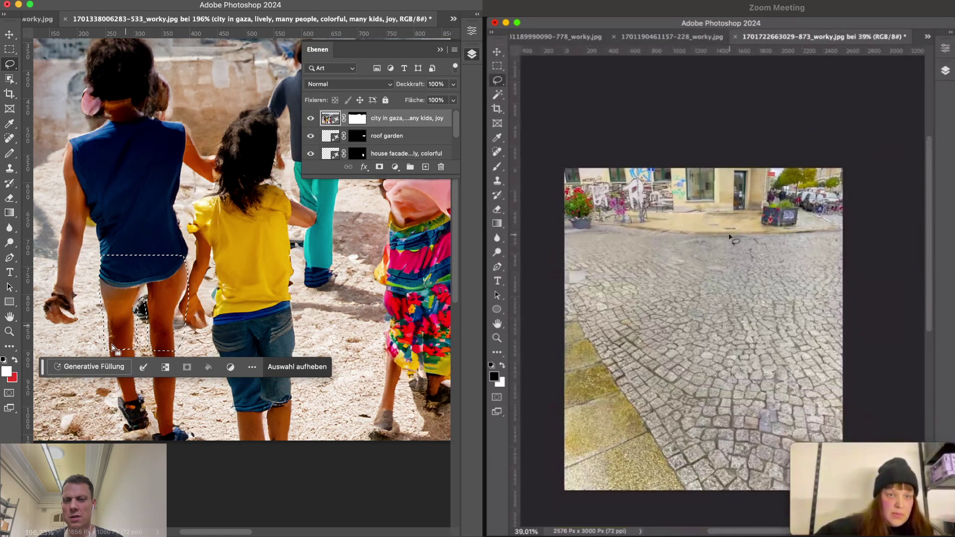
Generate a fill in the selected leg area with the prompt "trousers"
{"action": "left_click", "coordinate": [100, 362]}
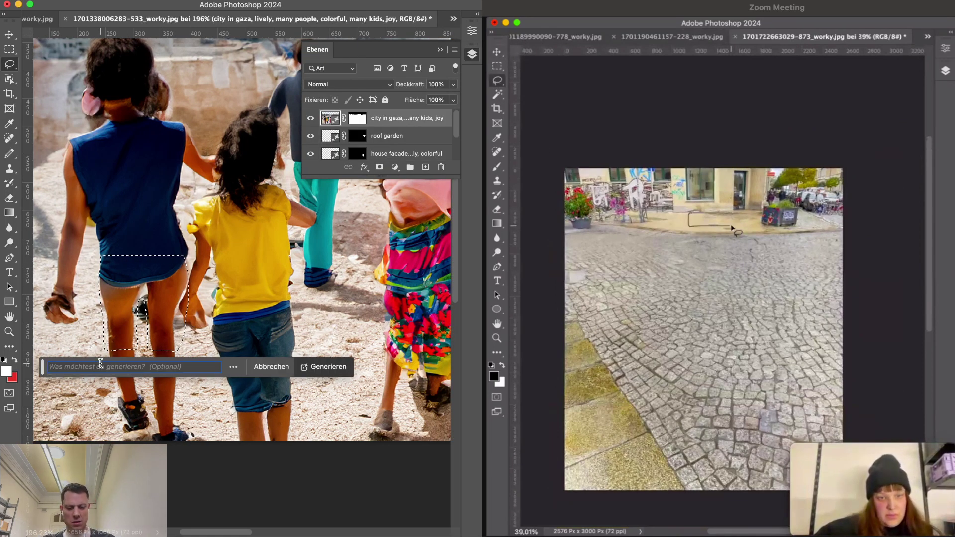
{"action": "type", "text": "t"}
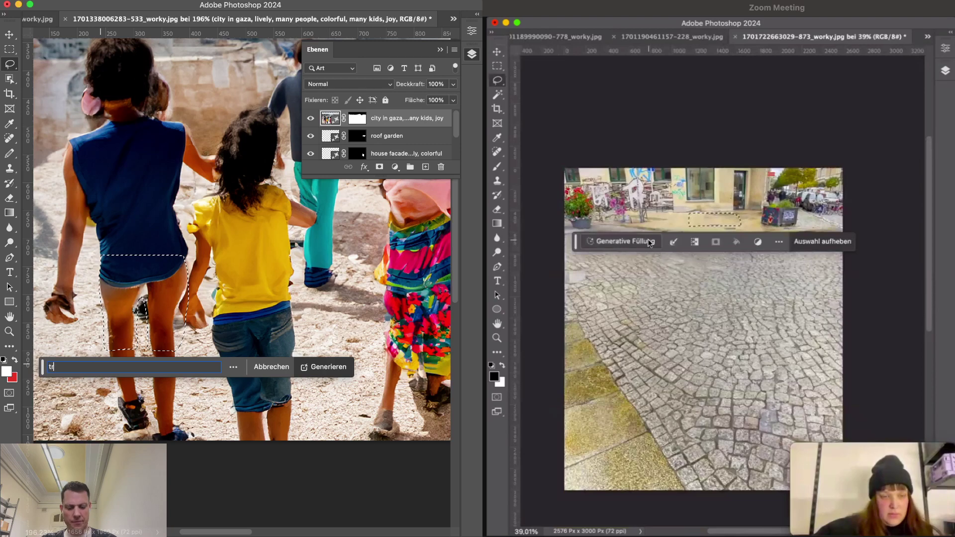
{"action": "type", "text": "rousers"}
{"action": "left_click", "coordinate": [326, 371]}
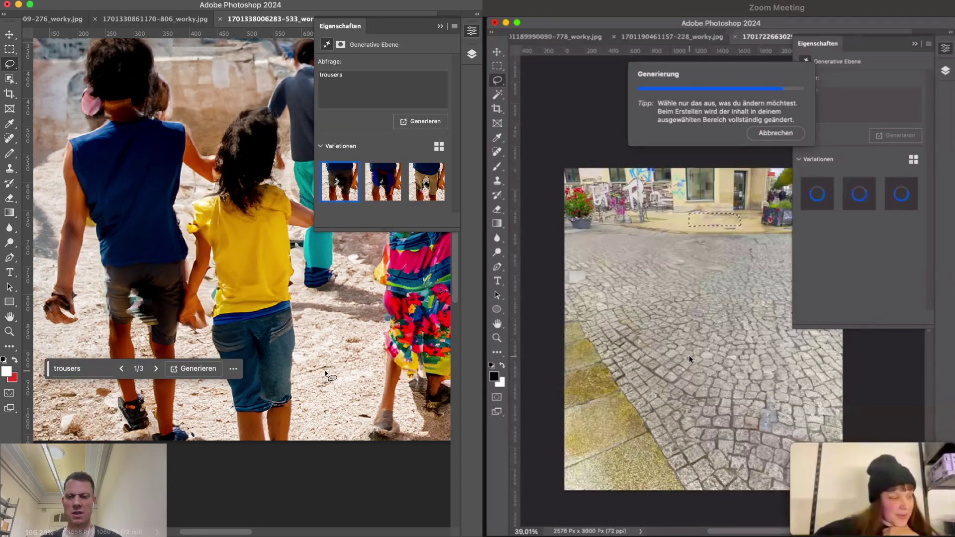
Compare the generated trousers variations, keep the first one with dark shorts and hide the panels
{"action": "left_click", "coordinate": [156, 368]}
{"action": "left_click", "coordinate": [156, 369]}
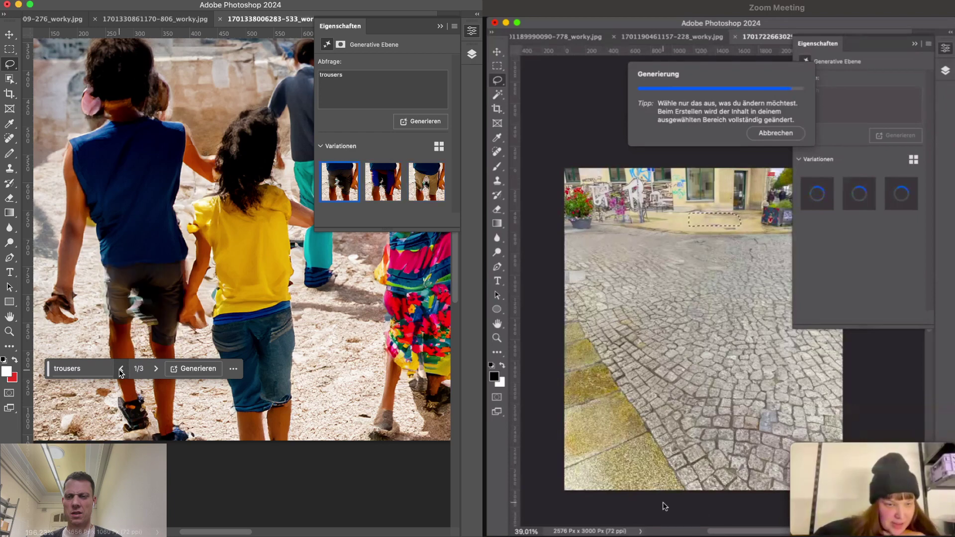
{"action": "key", "text": "Tab"}
Inspect the children's clothing, faces and limbs up close for flaws, starting with the photo at 100%
{"action": "key", "text": "super+1"}
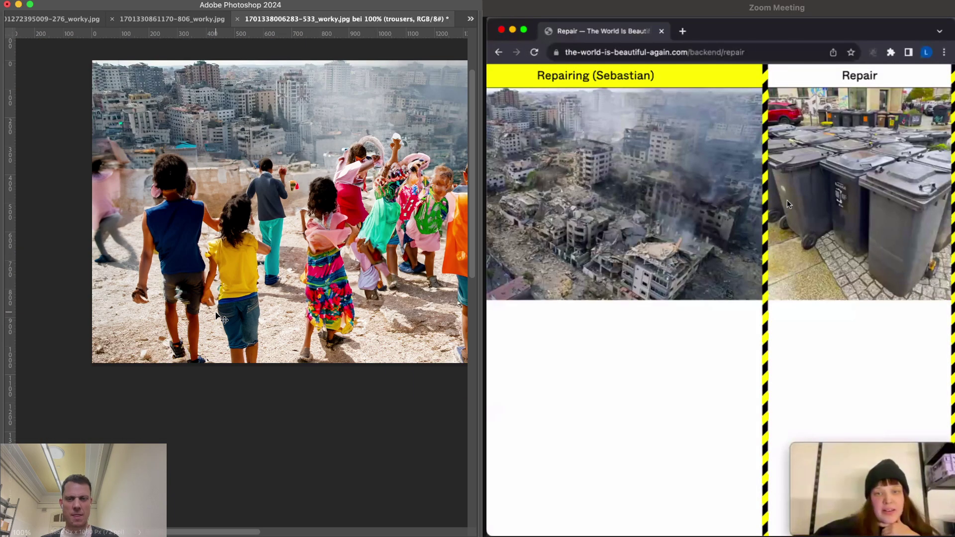
{"action": "scroll", "coordinate": [219, 318], "scroll_direction": "down", "scroll_amount": 2}
{"action": "scroll", "coordinate": [380, 203], "scroll_direction": "up", "scroll_amount": 4}
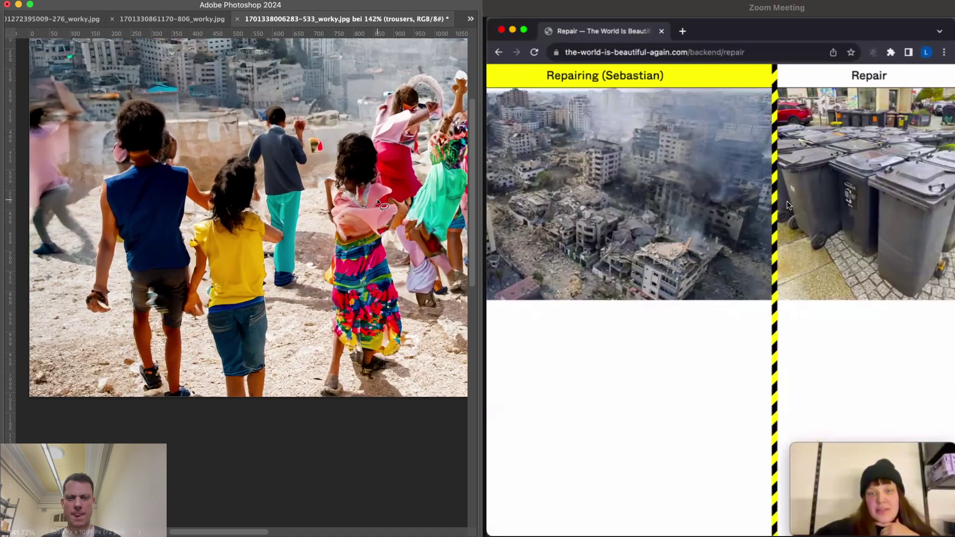
{"action": "scroll", "coordinate": [378, 201], "scroll_direction": "up", "scroll_amount": 5}
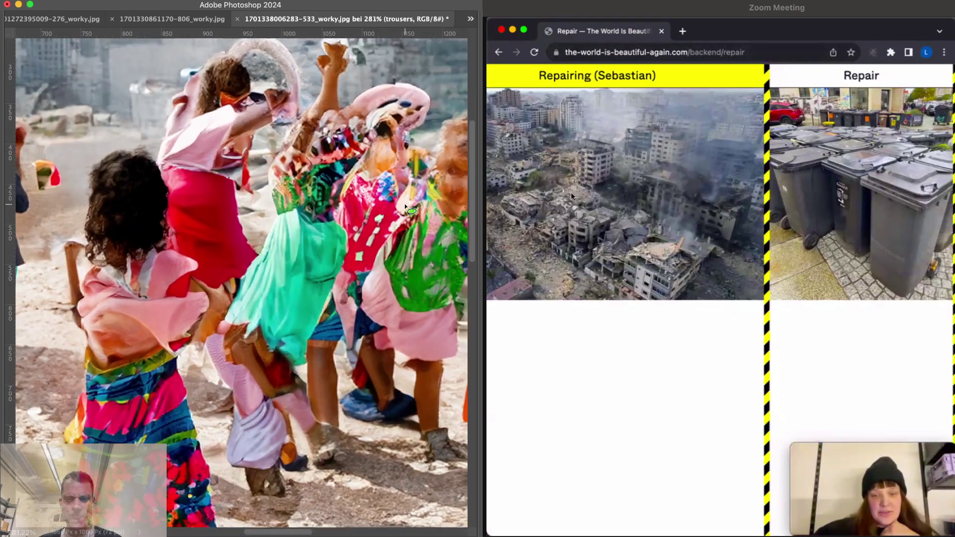
{"action": "scroll", "coordinate": [404, 204], "scroll_direction": "down", "scroll_amount": 4}
{"action": "scroll", "coordinate": [405, 203], "scroll_direction": "up", "scroll_amount": 3}
{"action": "scroll", "coordinate": [405, 204], "scroll_direction": "down", "scroll_amount": 3}
{"action": "scroll", "coordinate": [404, 204], "scroll_direction": "left", "scroll_amount": 3}
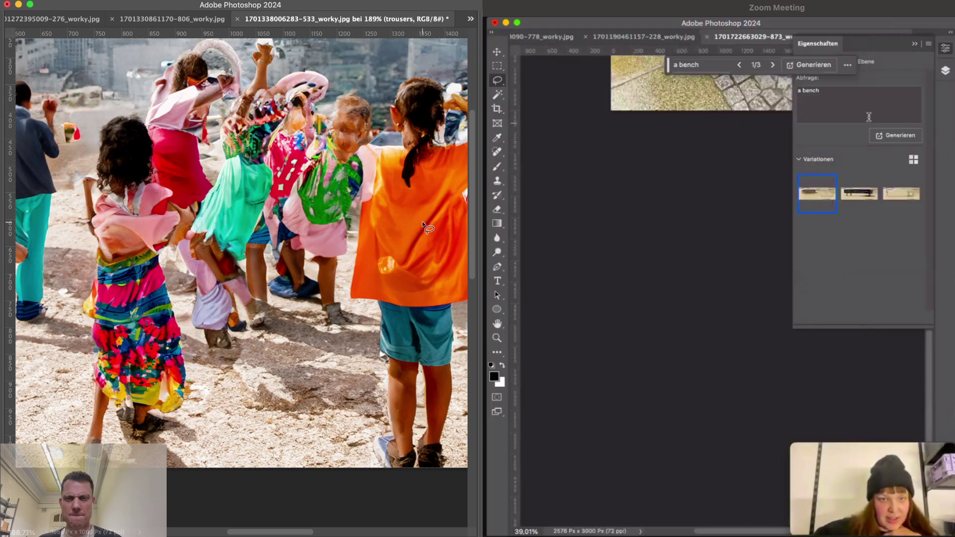
{"action": "scroll", "coordinate": [414, 215], "scroll_direction": "down", "scroll_amount": 5}
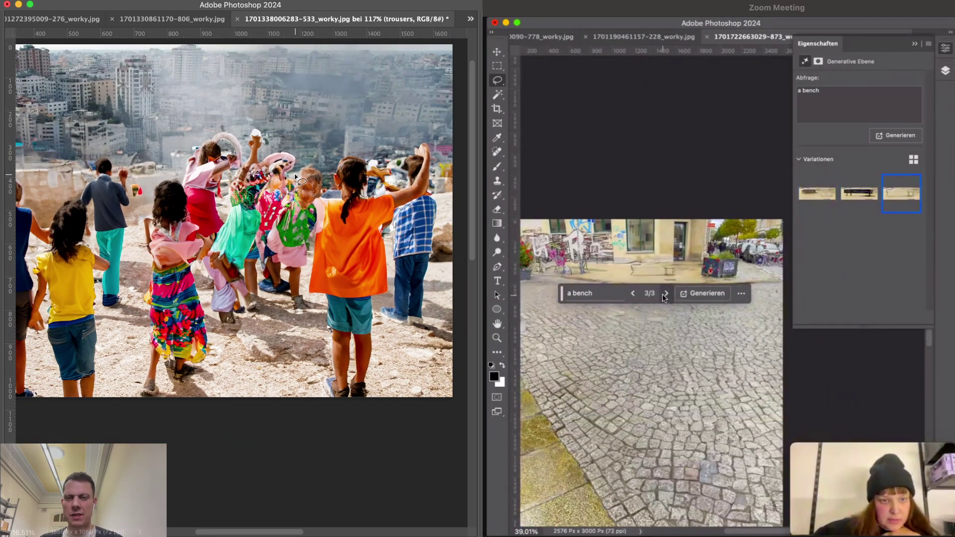
Open the legacy Save for Web export for the repaired ruined city photo with the children
{"action": "scroll", "coordinate": [300, 181], "scroll_direction": "down", "scroll_amount": 5}
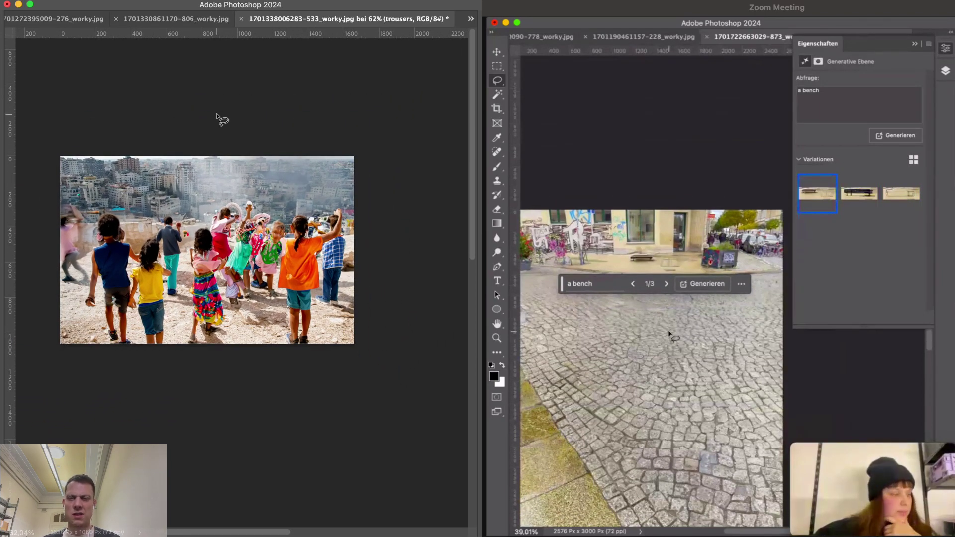
{"action": "left_click", "coordinate": [114, 0]}
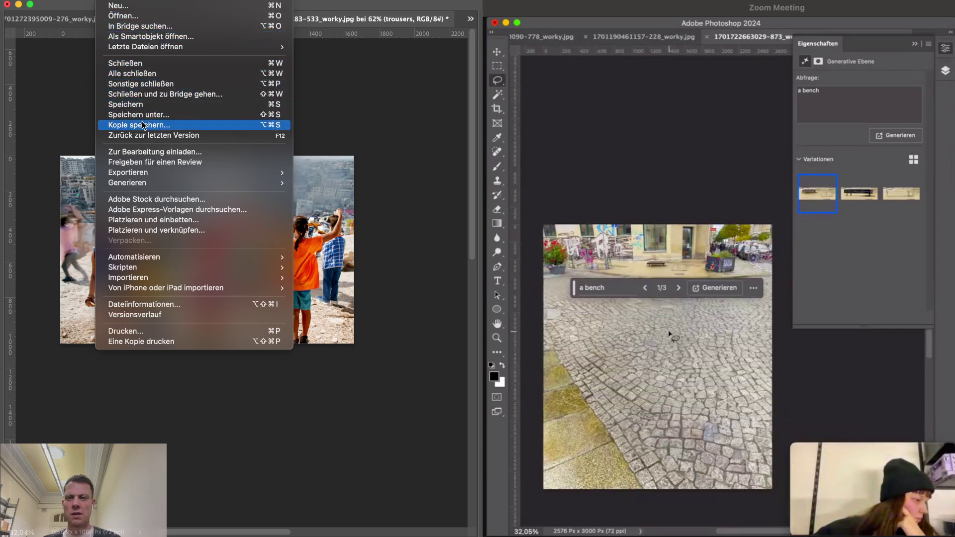
{"action": "mouse_move", "coordinate": [149, 172]}
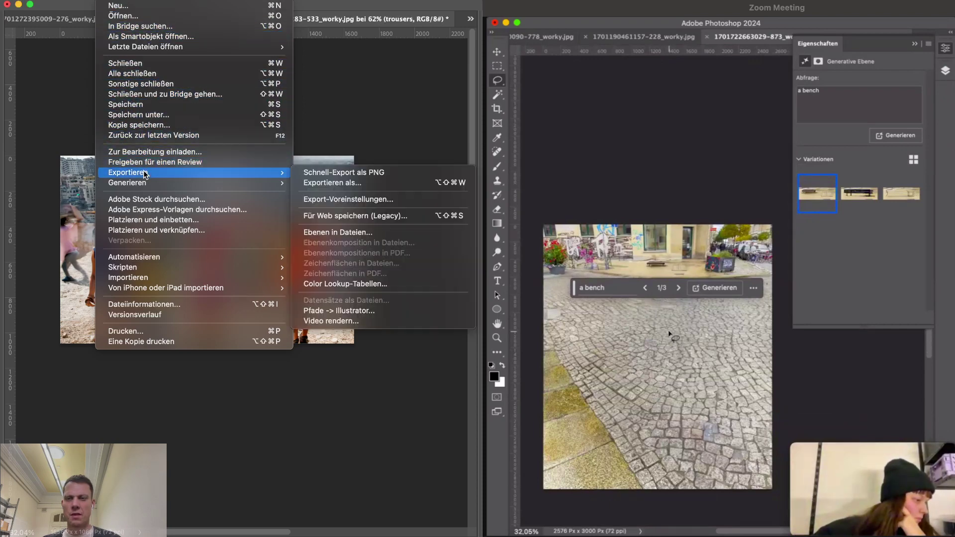
{"action": "left_click", "coordinate": [346, 217]}
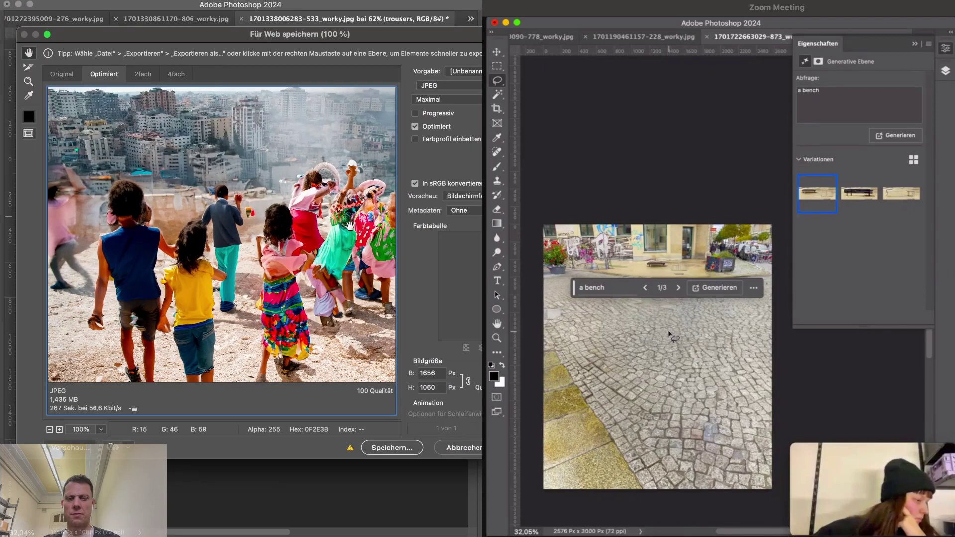
{"action": "left_click", "coordinate": [389, 446]}
{"action": "key", "text": "Right"}
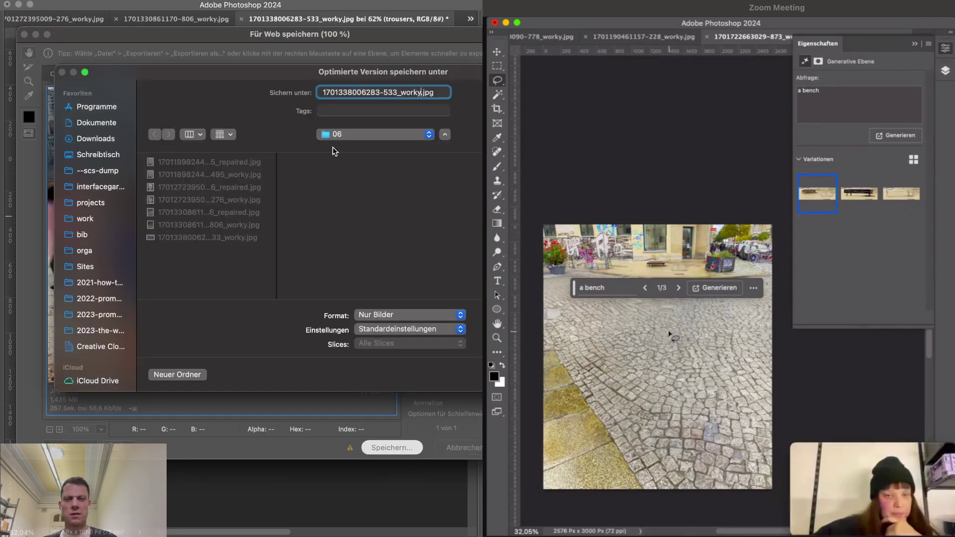
{"action": "key", "text": "BackSpace"}
{"action": "key", "text": "BackSpace"}
{"action": "key", "text": "BackSpace"}
{"action": "key", "text": "BackSpace"}
{"action": "key", "text": "BackSpace"}
{"action": "type", "text": "repaired"}
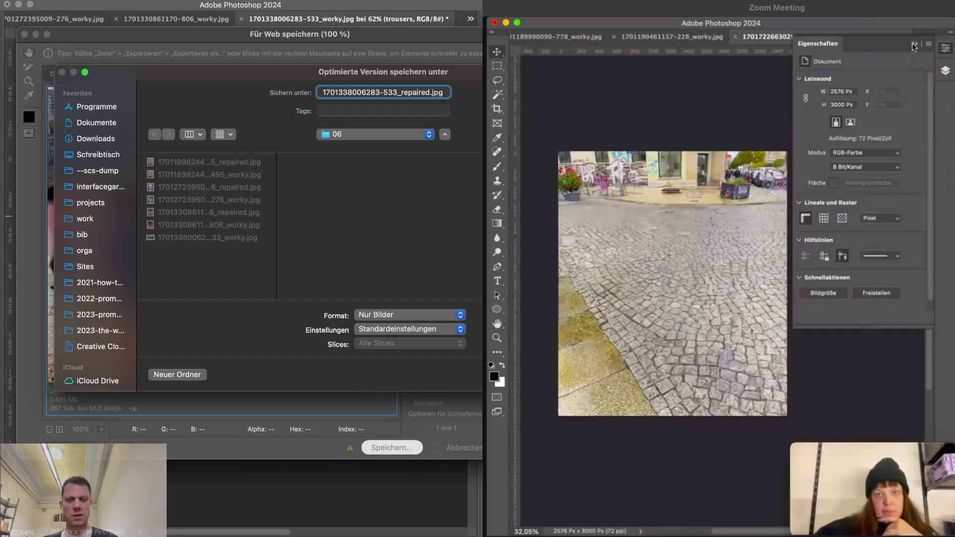
{"action": "key", "text": "Return"}
{"action": "key", "text": "super+Tab"}
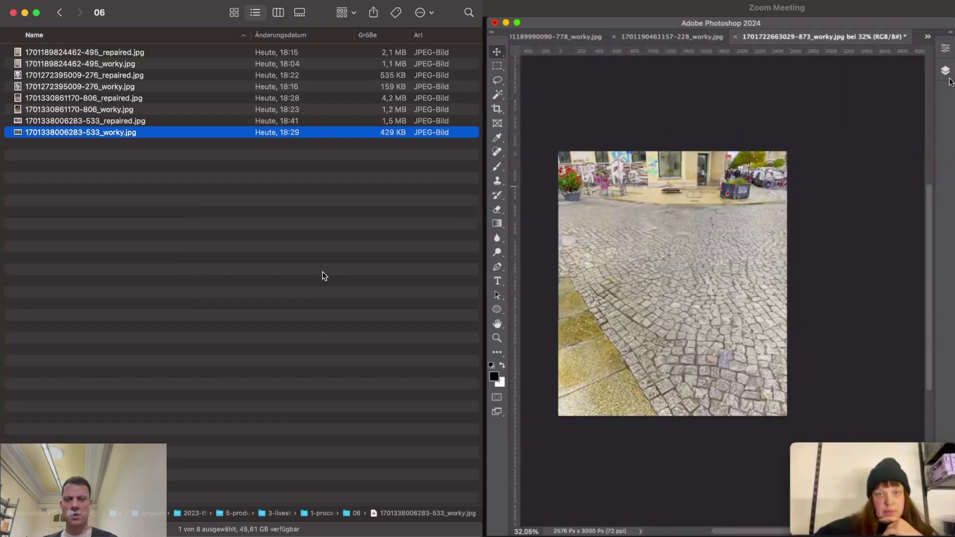
{"action": "key", "text": "space"}
{"action": "key", "text": "space"}
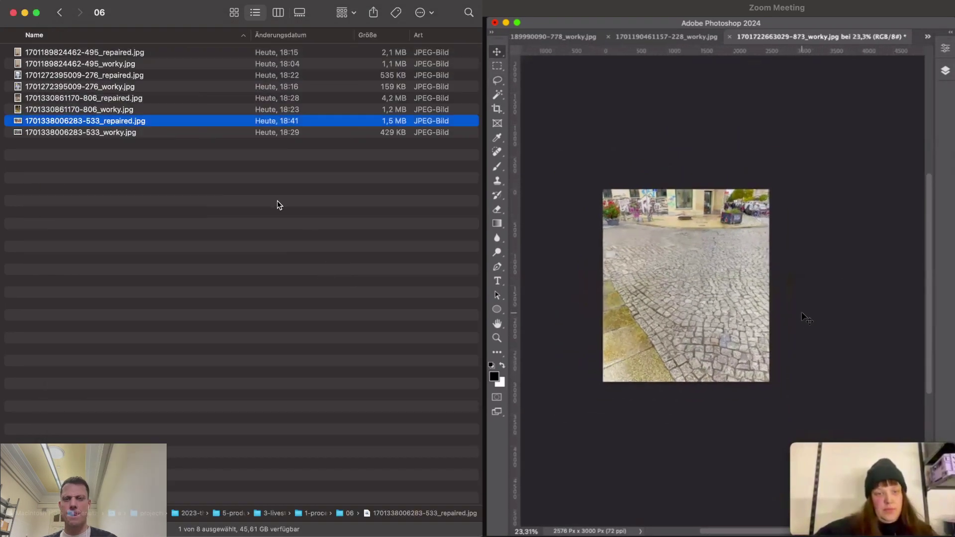
{"action": "left_click_drag", "start_coordinate": [146, 124], "coordinate": [173, 342]}
{"action": "key", "text": "super+Tab"}
{"action": "key", "text": "super+Tab"}
{"action": "key", "text": "Tab"}
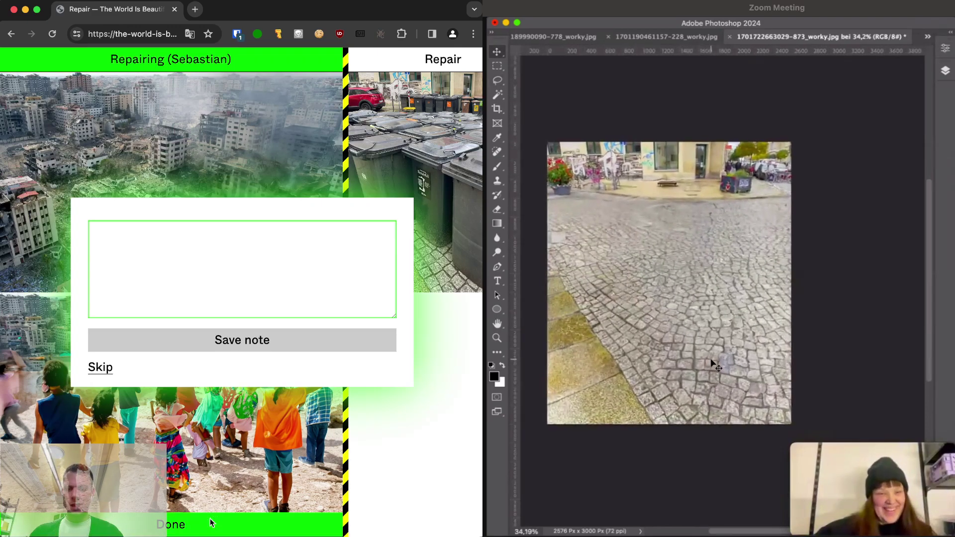
Begin the repair note with "I wasn't really sure how to approach this, and if to repair this"
{"action": "left_click", "coordinate": [224, 262]}
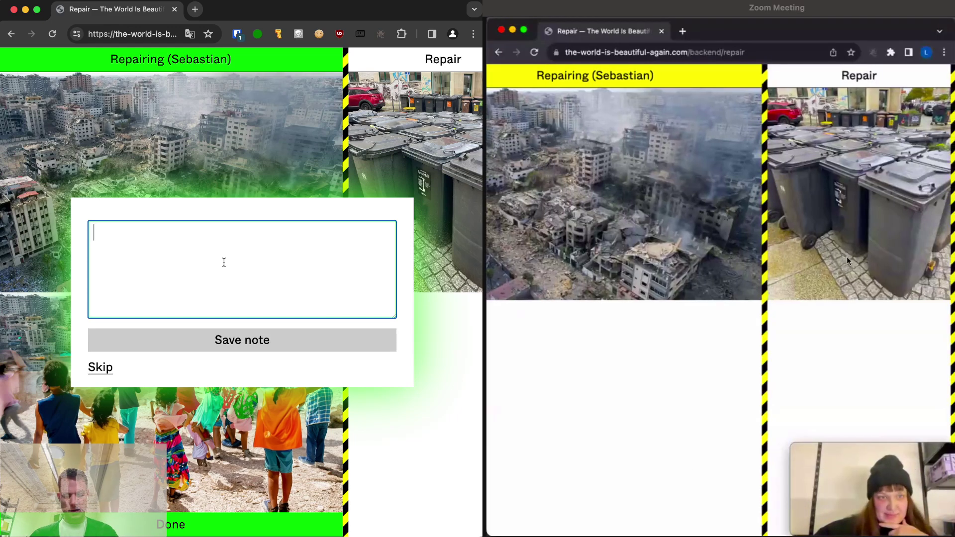
{"action": "type", "text": "I wasn't"}
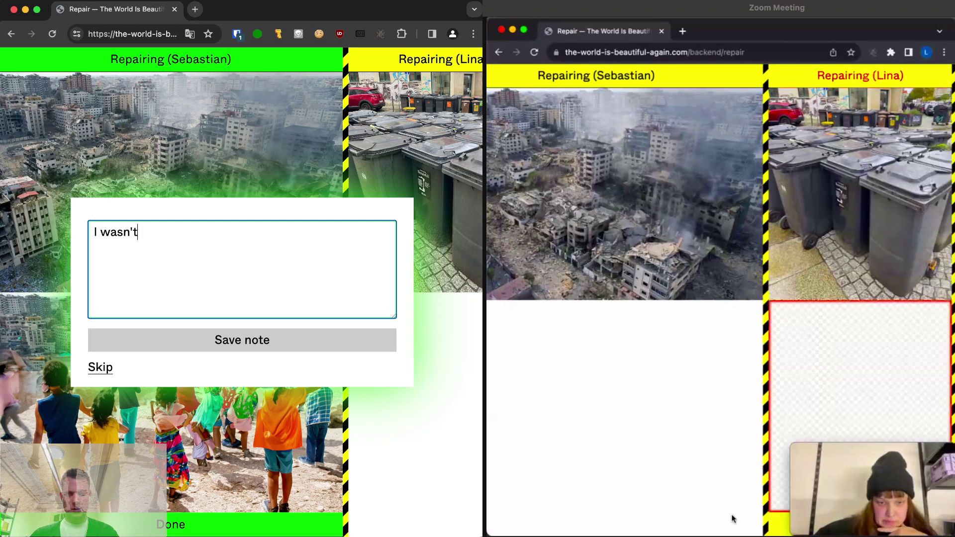
{"action": "type", "text": " re"}
{"action": "key", "text": "BackSpace"}
{"action": "type", "text": "really sure"}
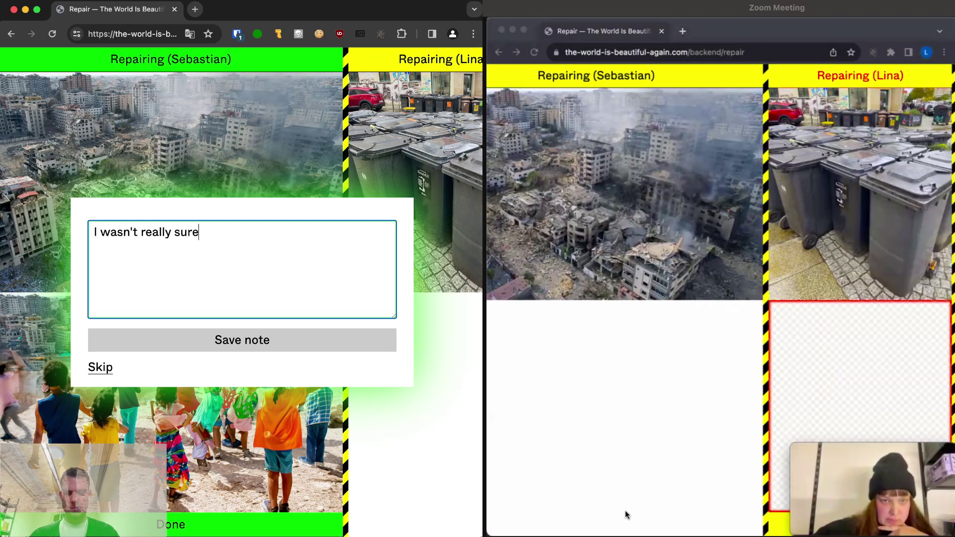
{"action": "type", "text": " hwo to a"}
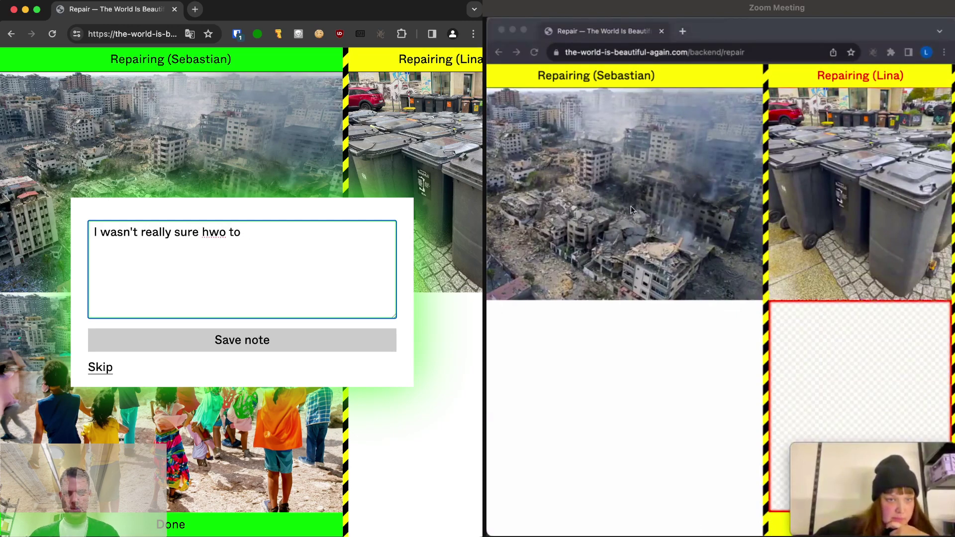
{"action": "key", "text": "BackSpace"}
{"action": "type", "text": "ow "}
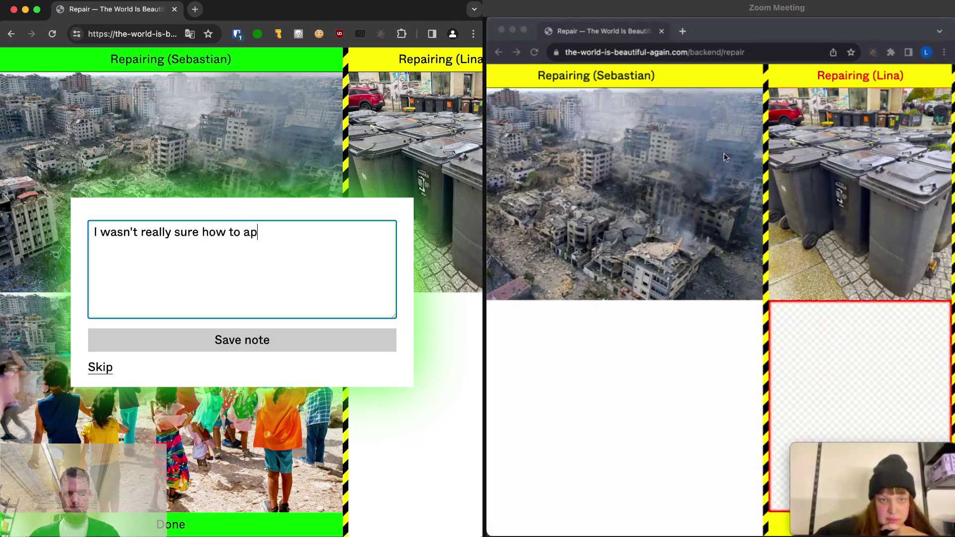
{"action": "type", "text": "to approach this, and "}
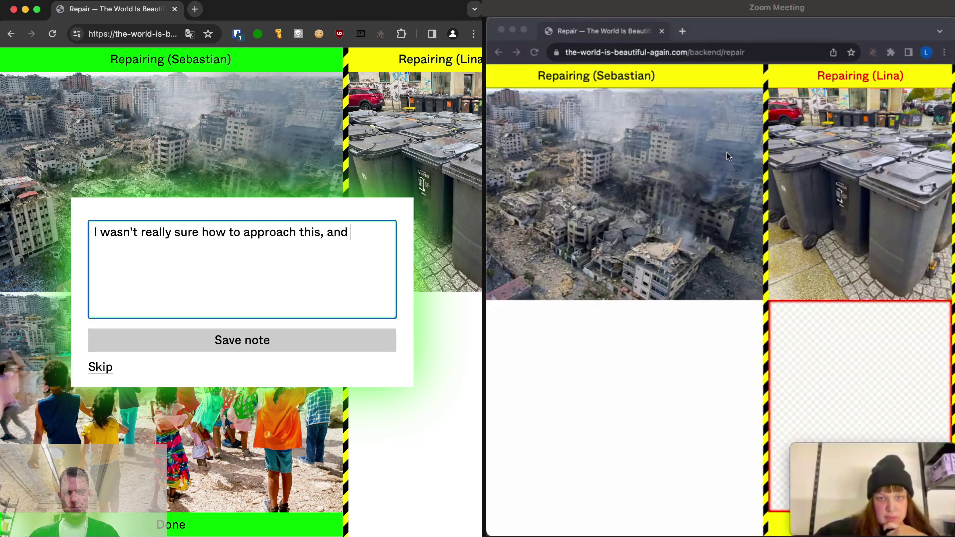
{"action": "type", "text": "if to re"}
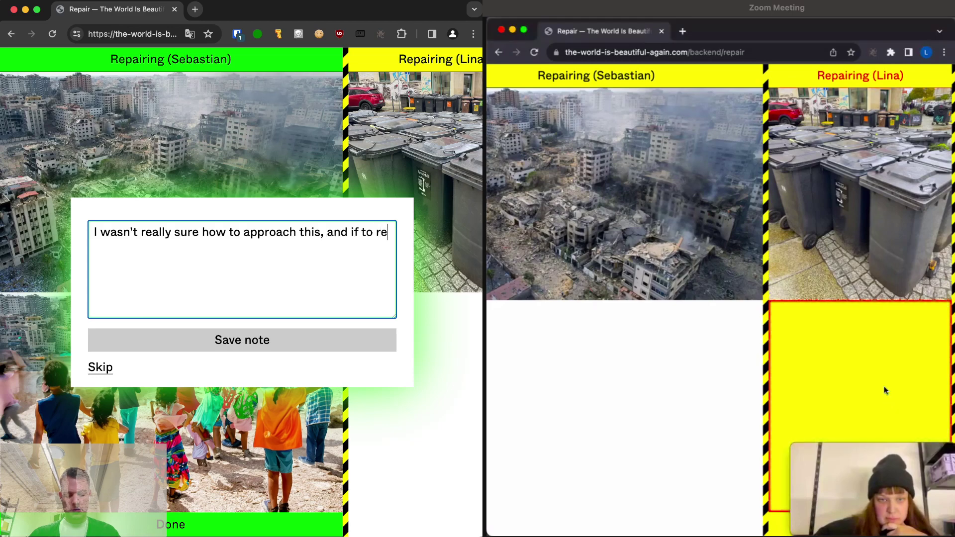
{"action": "type", "text": "pair this"}
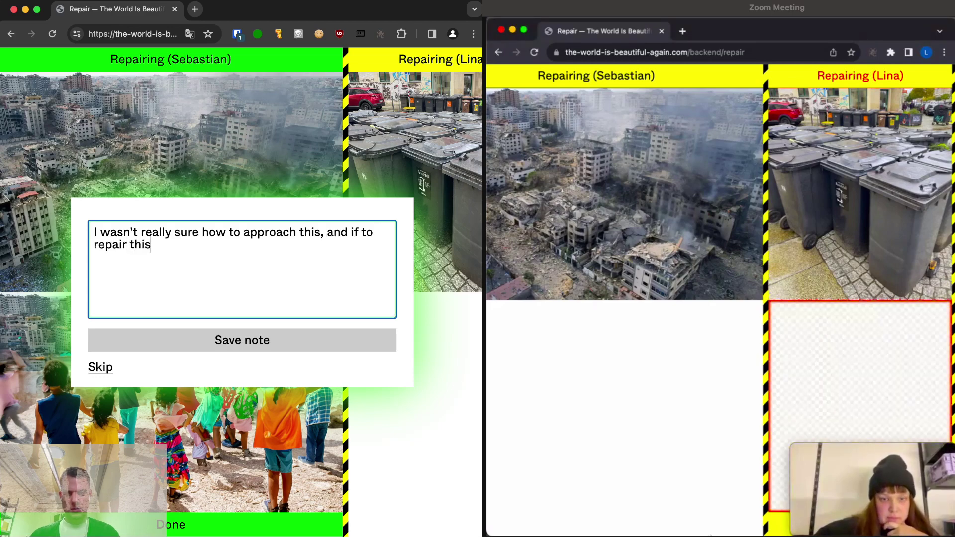
Put the word repair in quotation marks and continue the note with "photo at all. Does it make sense to"
{"action": "type", "text": "\""}
{"action": "key", "text": "alt+Right"}
{"action": "type", "text": "\""}
{"action": "key", "text": "Down"}
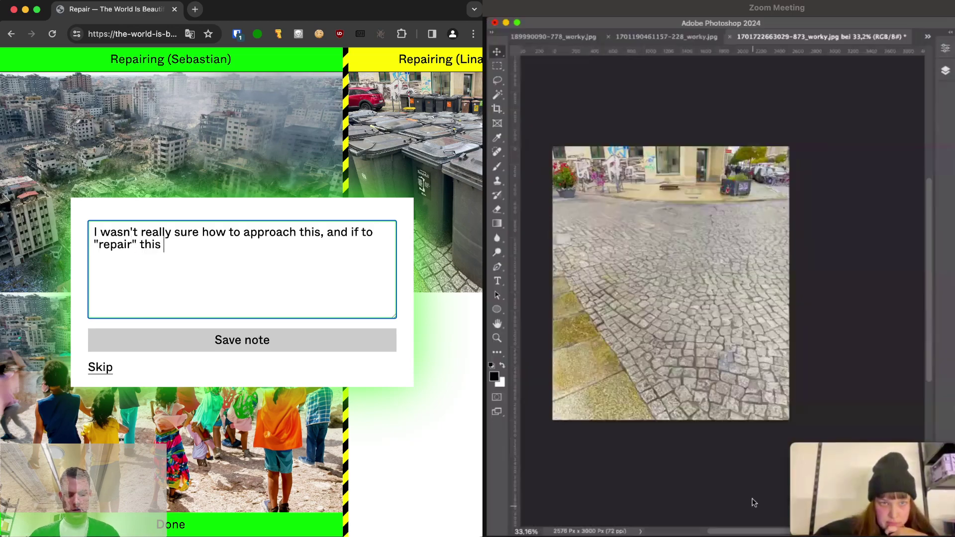
{"action": "type", "text": "photo "}
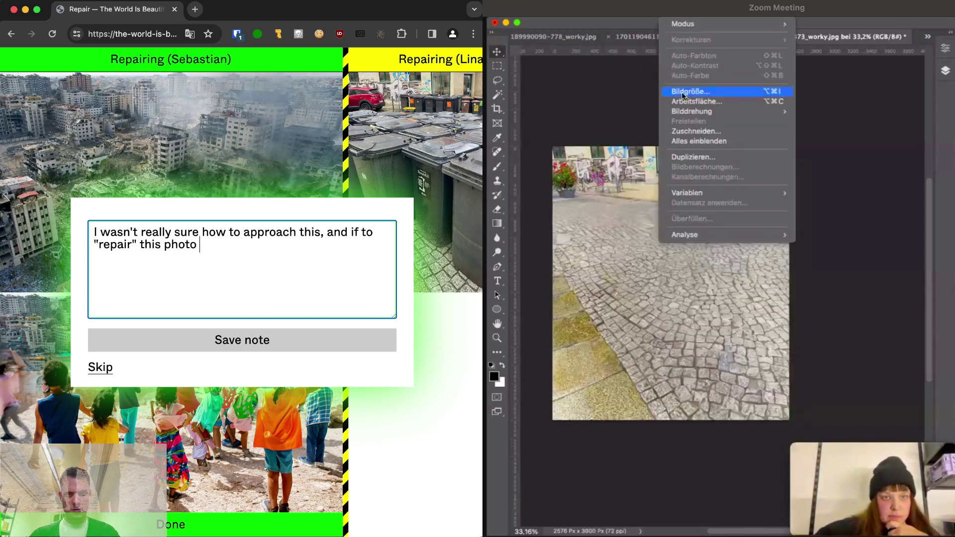
{"action": "type", "text": "at all."}
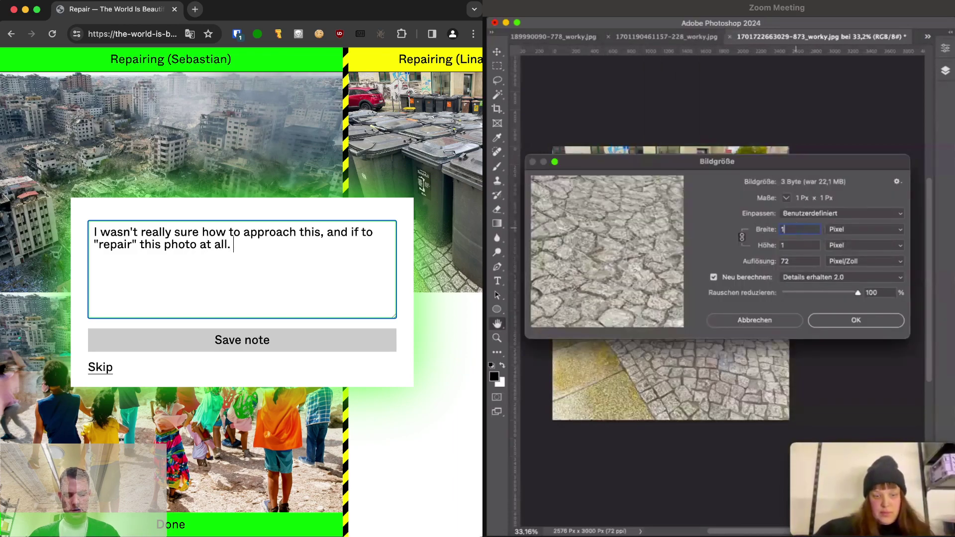
{"action": "type", "text": " Does "}
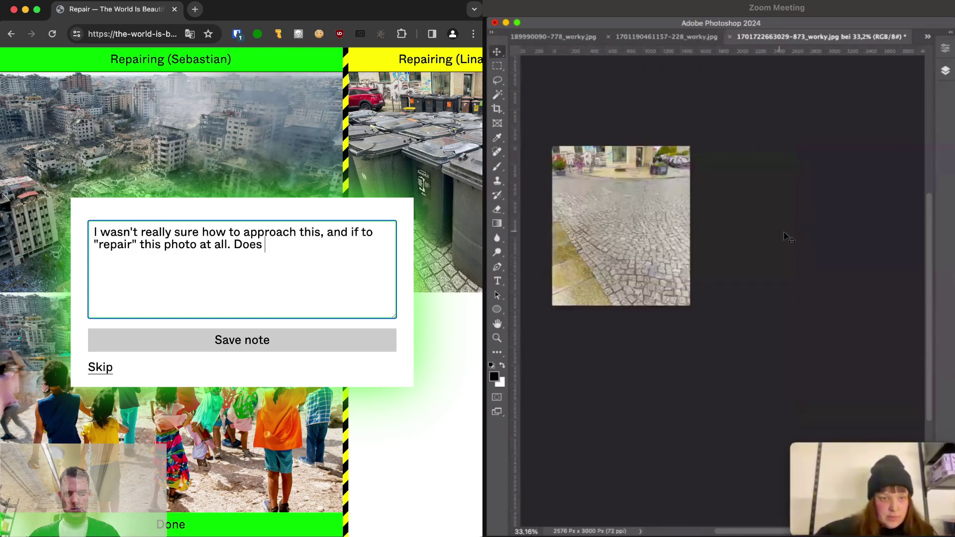
{"action": "type", "text": "it make sense to now m"}
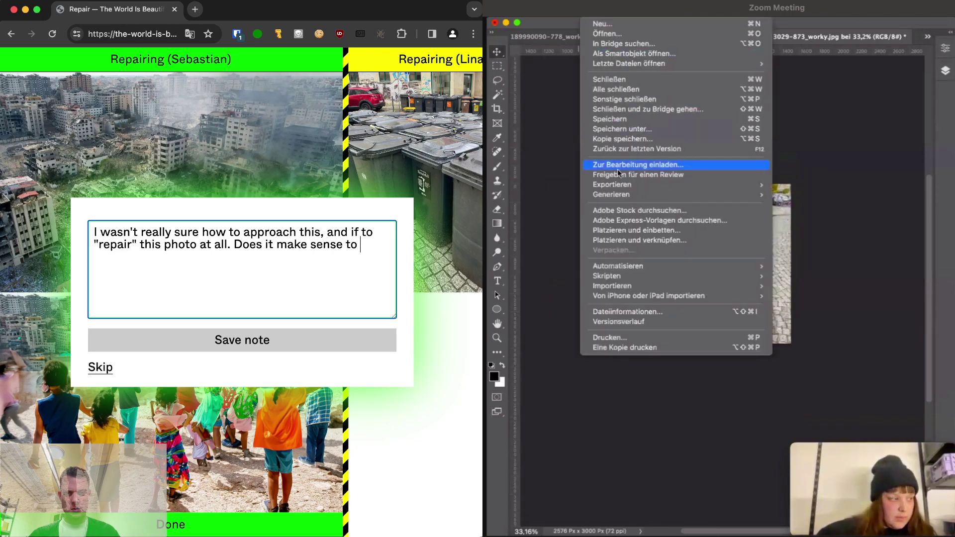